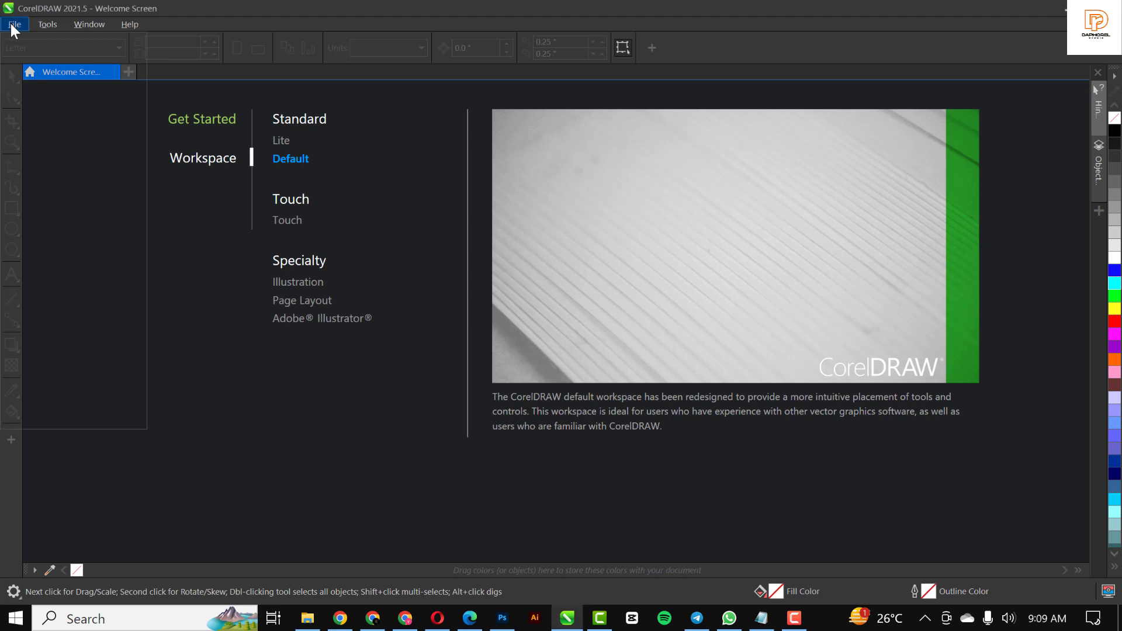
Step: Start a new document and name it GAME NIGHT FLYER
left_click(11, 24)
left_click(31, 38)
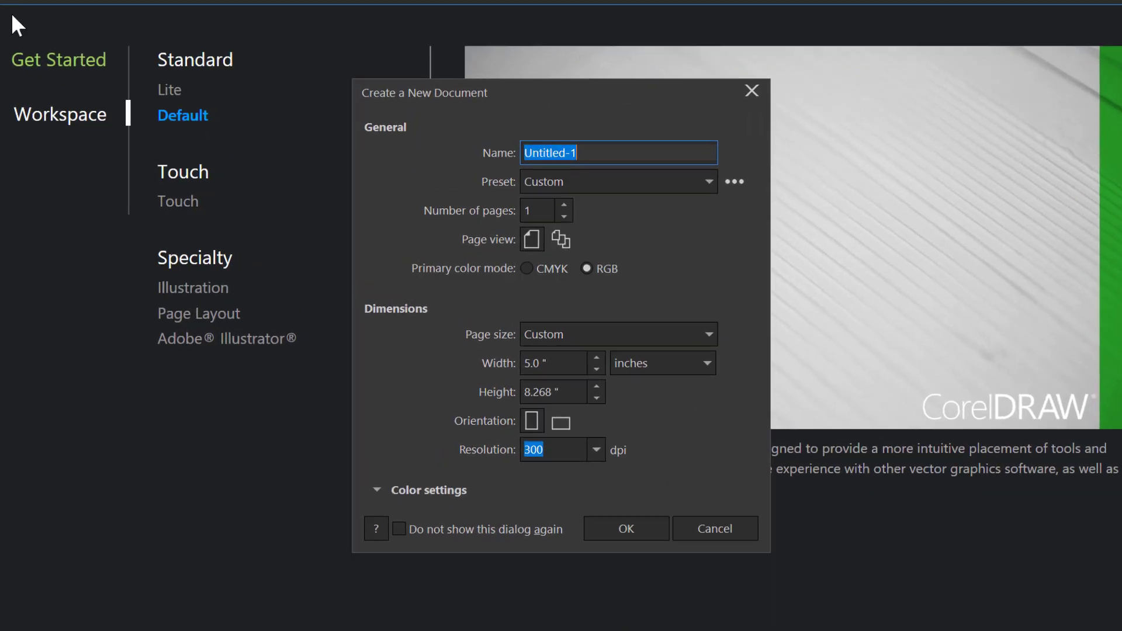
left_click(533, 153)
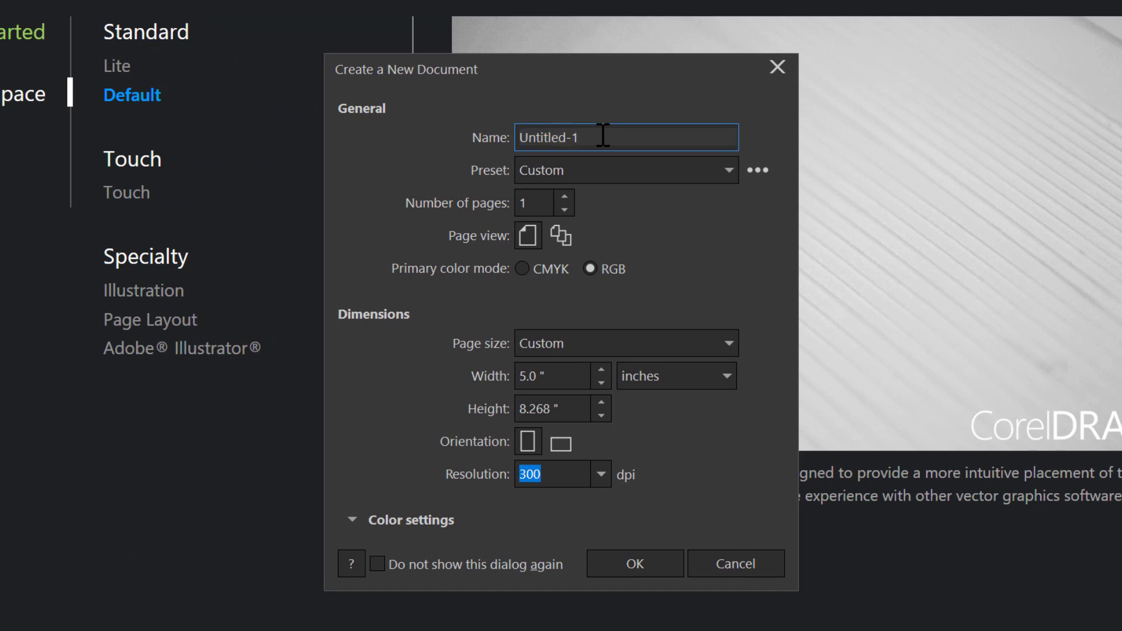
double_click(534, 153)
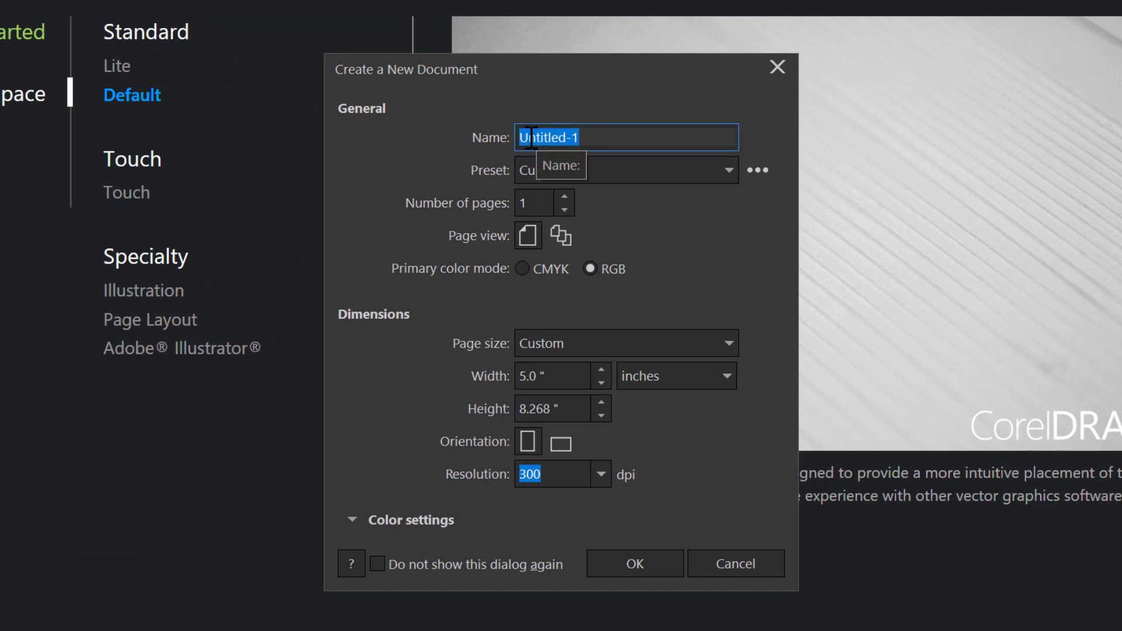
key("BackSpace")
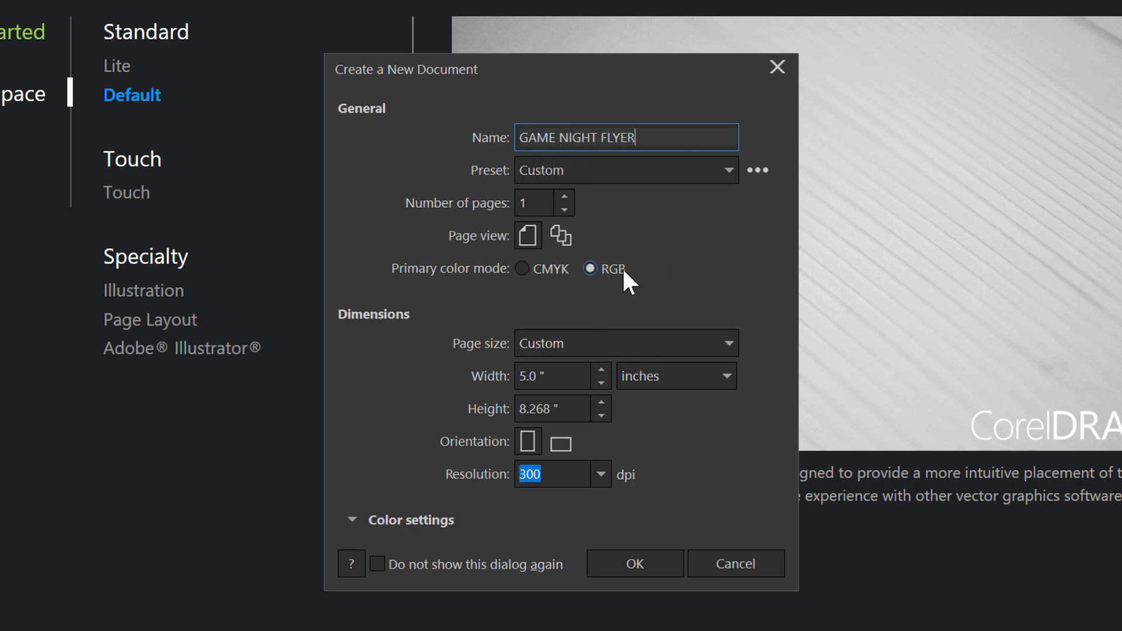
Step: Set the page height to 5 inches and create the RGB document at 300 dpi
left_click(493, 410)
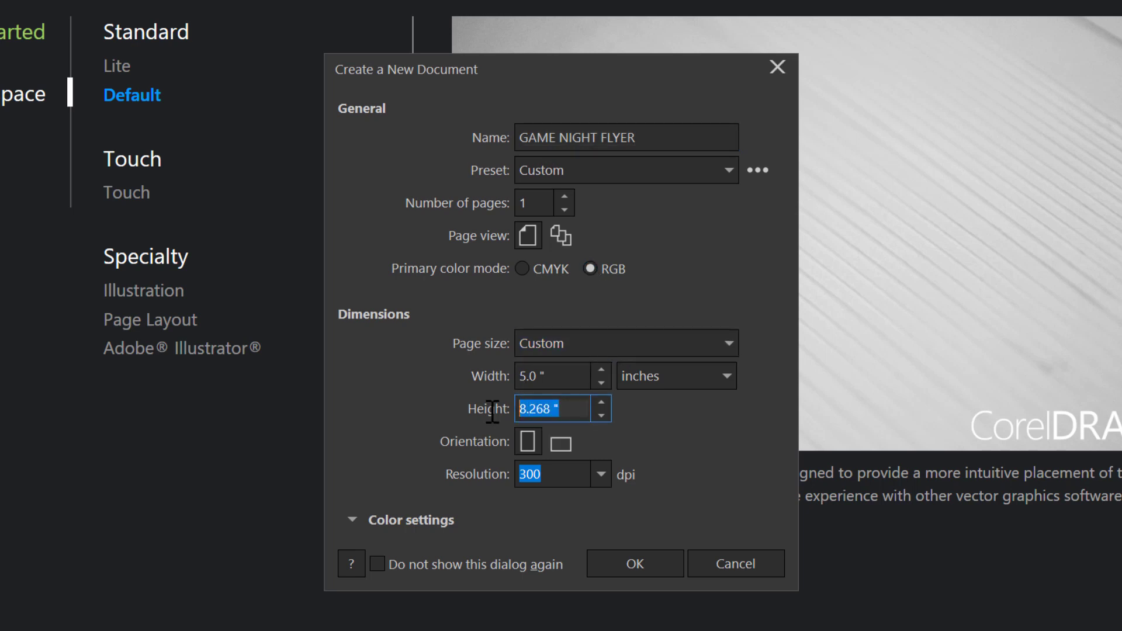
type("5")
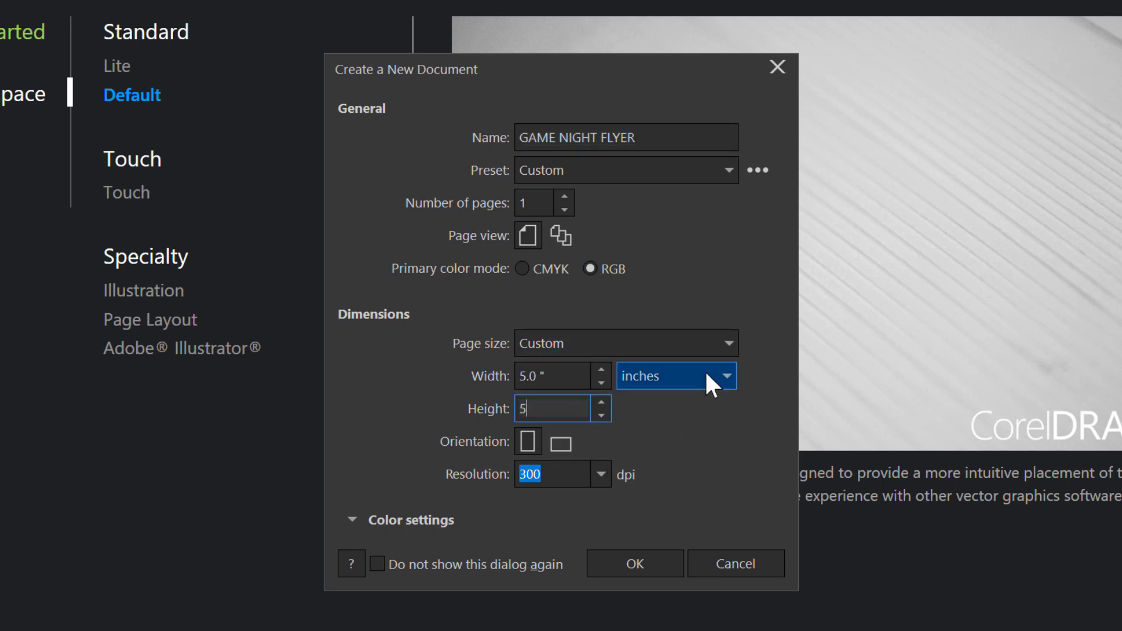
left_click(547, 475)
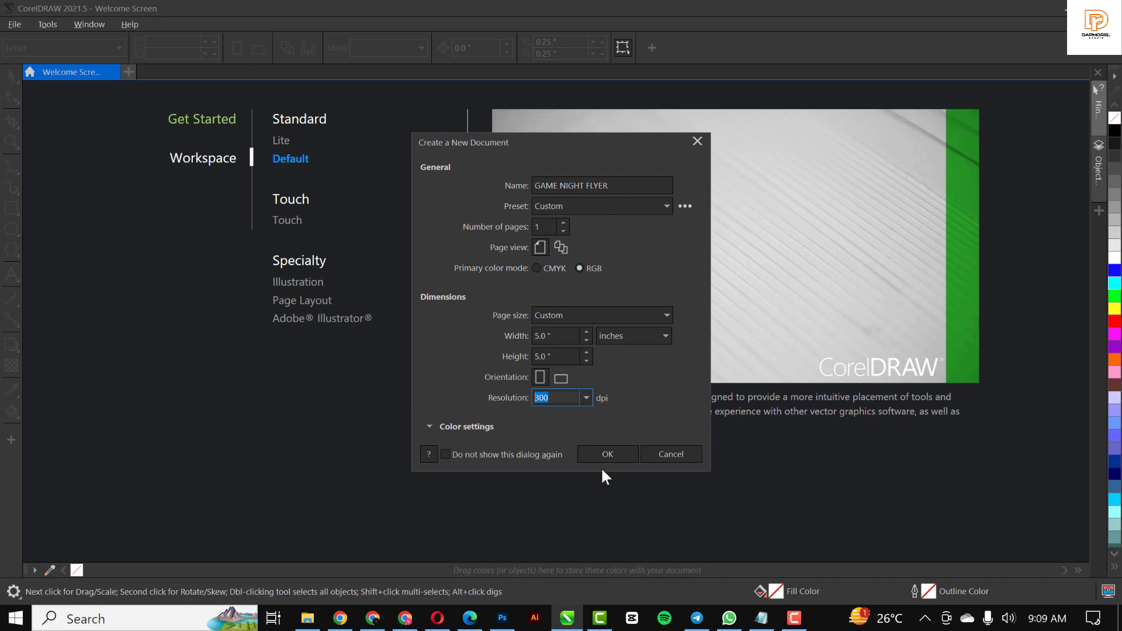
left_click(615, 453)
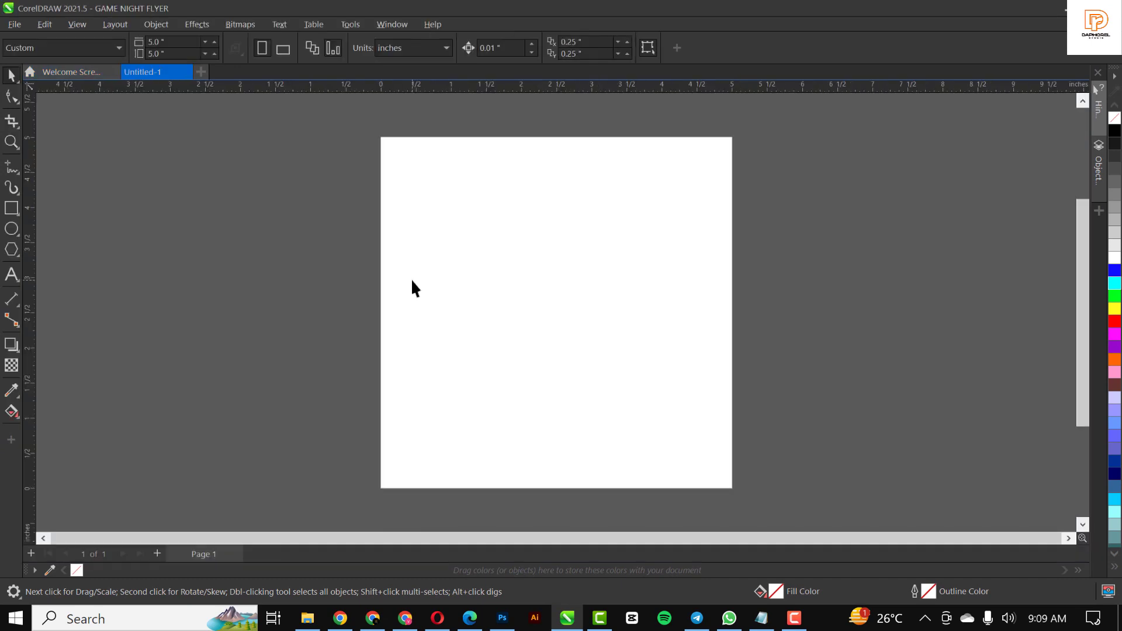
Step: Draw a square with the Rectangle tool, size it to 5 by 5 inches and center it on the page
left_click(12, 208)
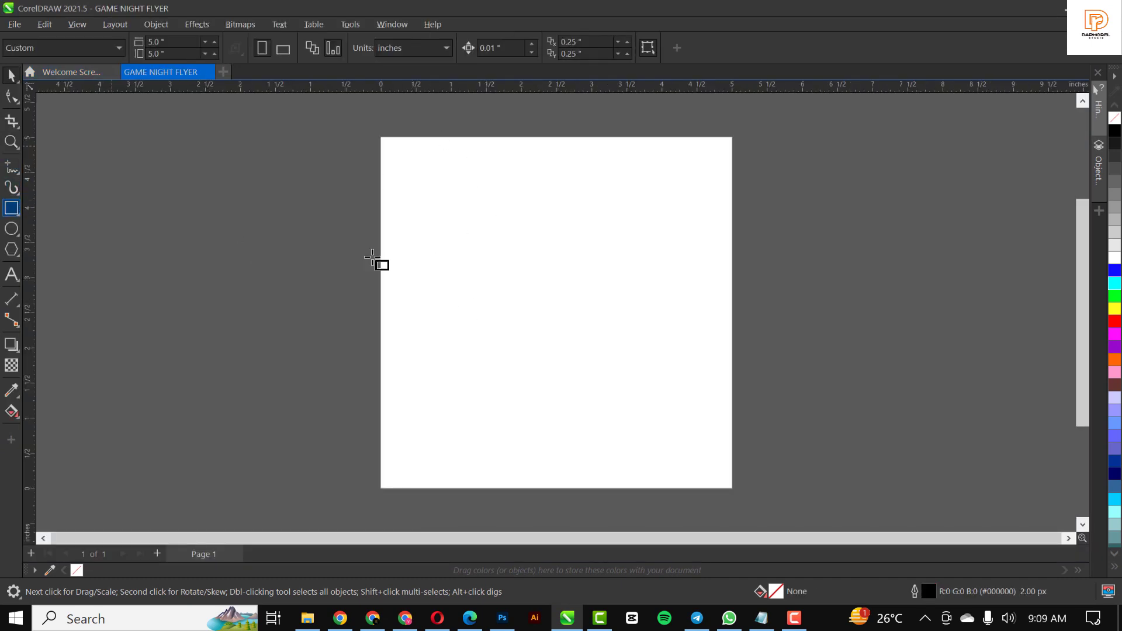
left_click_drag(422, 265, 606, 439)
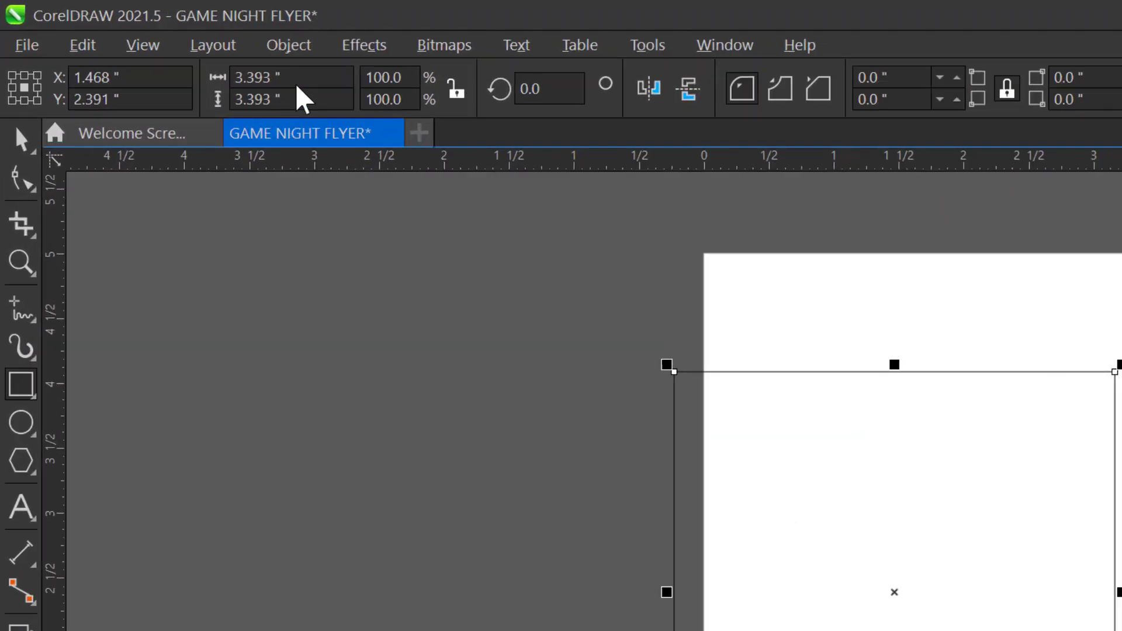
left_click(295, 80)
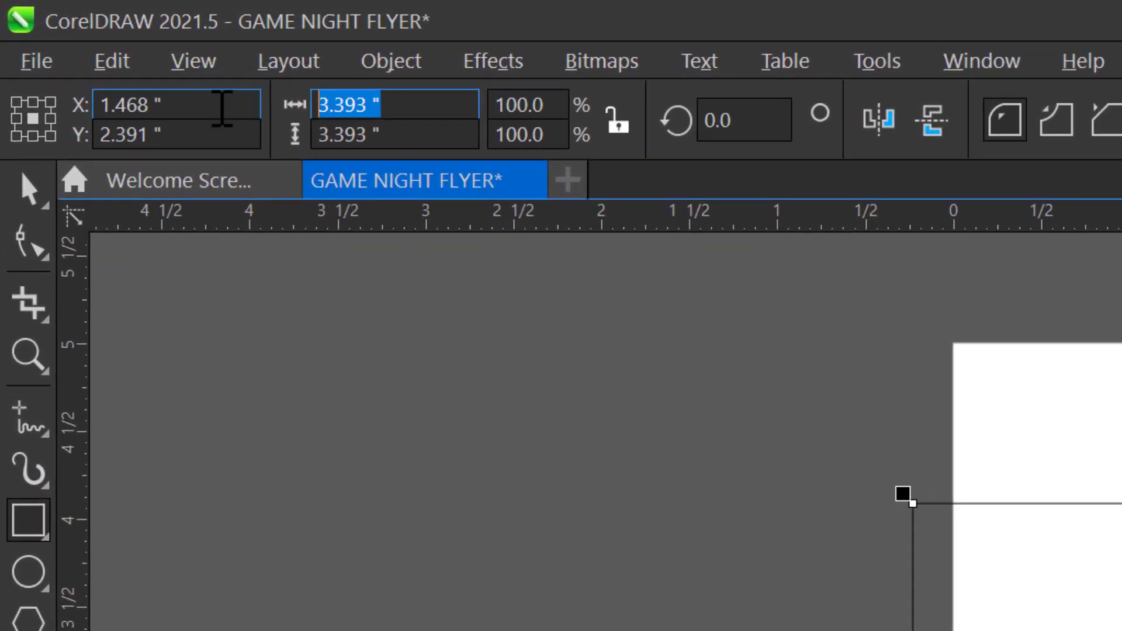
type("5")
left_click(285, 104)
type("5")
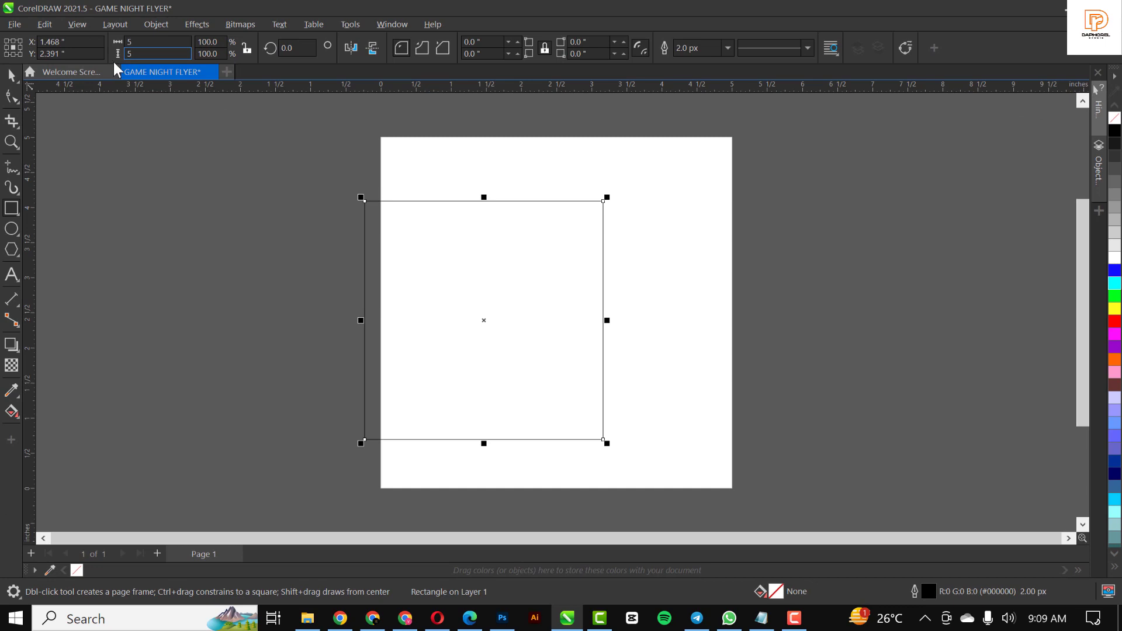
key("Return")
key("p")
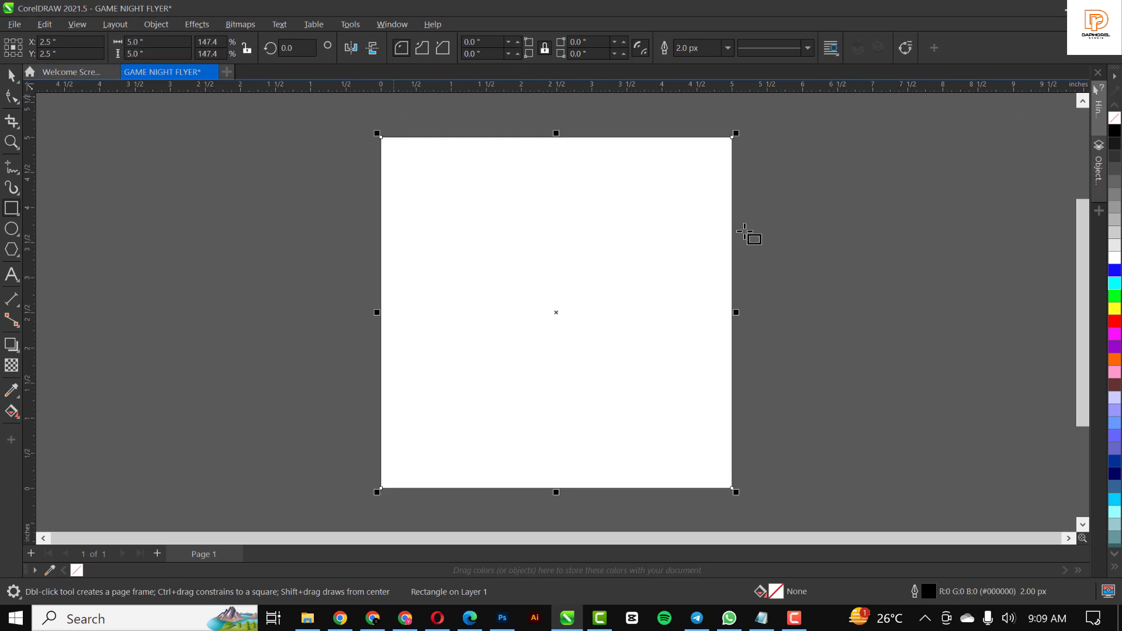
key("Escape")
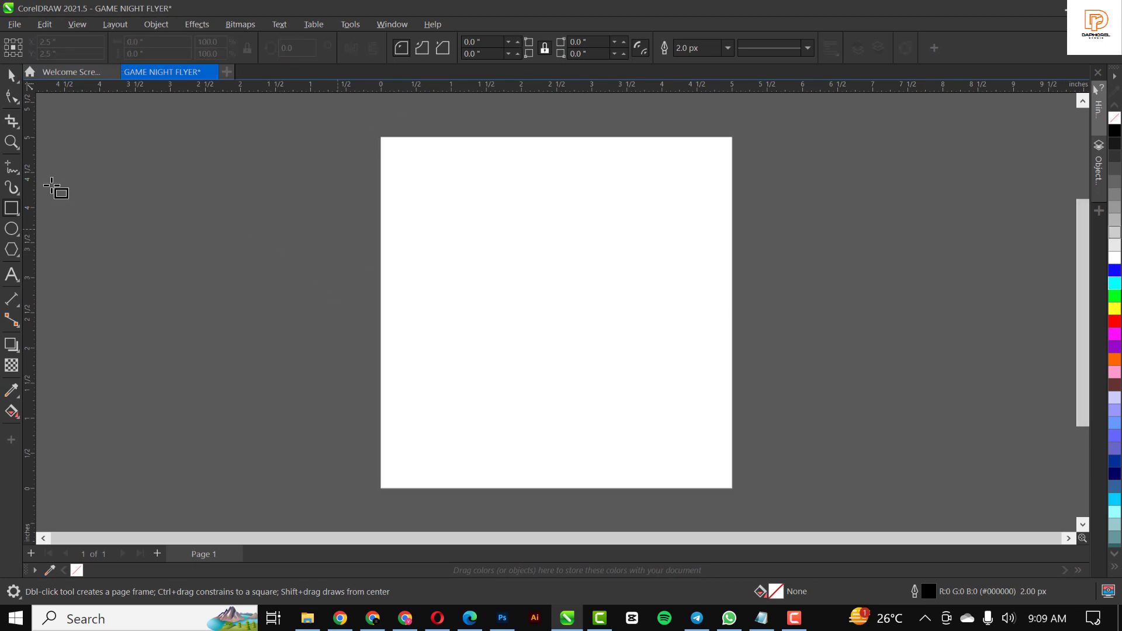
Step: Add a page-sized rectangle as the flyer background and select it
double_click(10, 209)
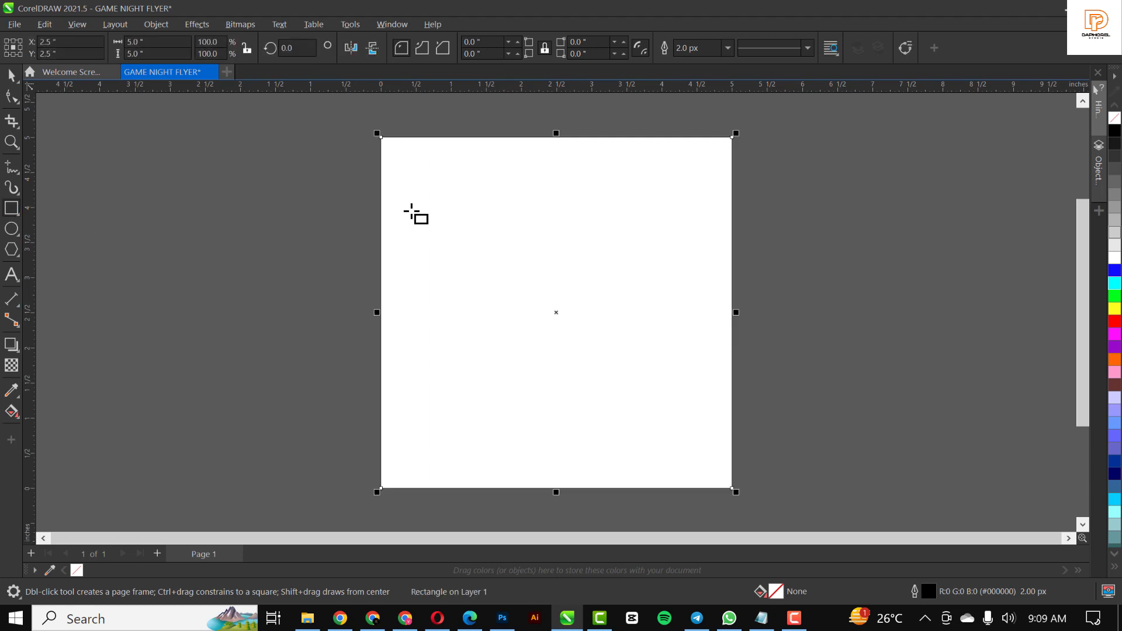
key("space")
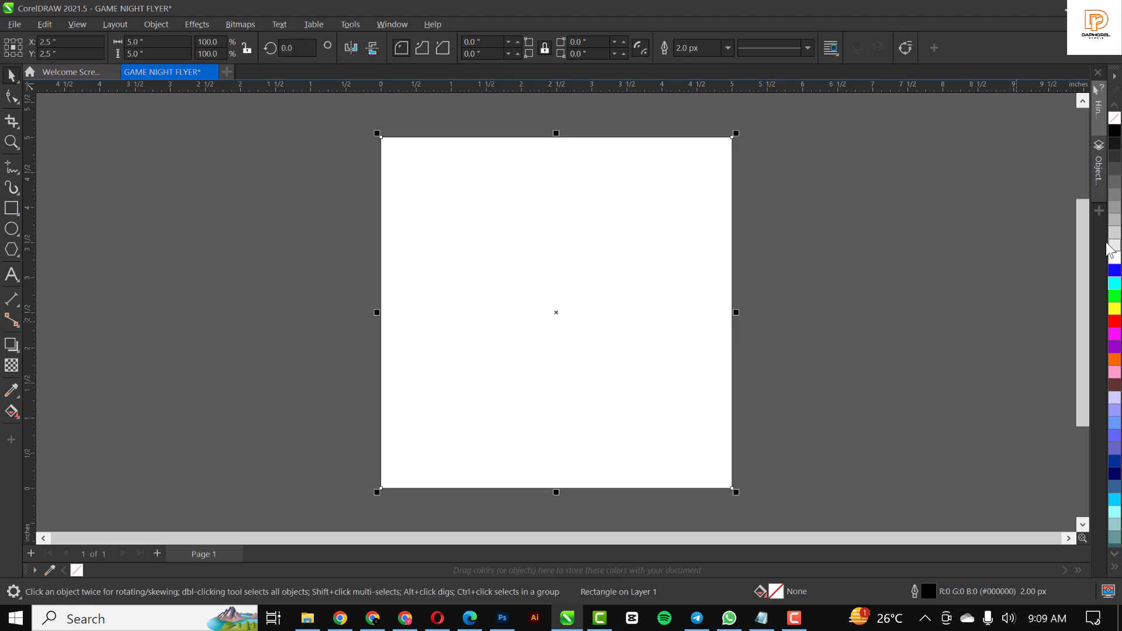
left_click(458, 186)
key("shift+F2")
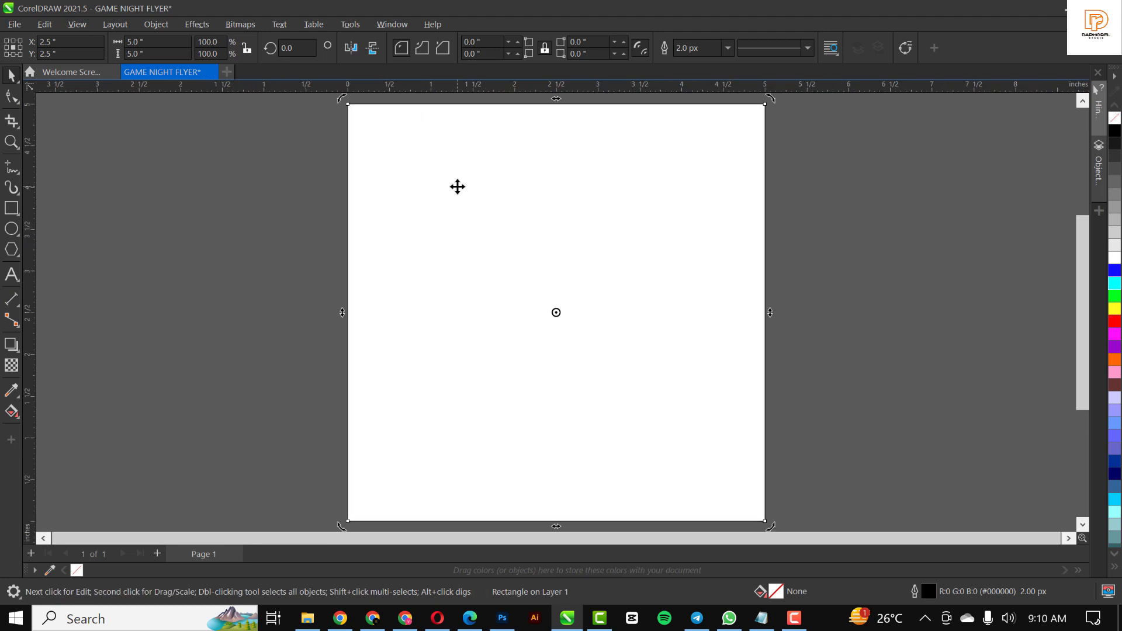
Step: Copy the hex code #00003C from the Notepad note and return to the drawing
left_click(761, 618)
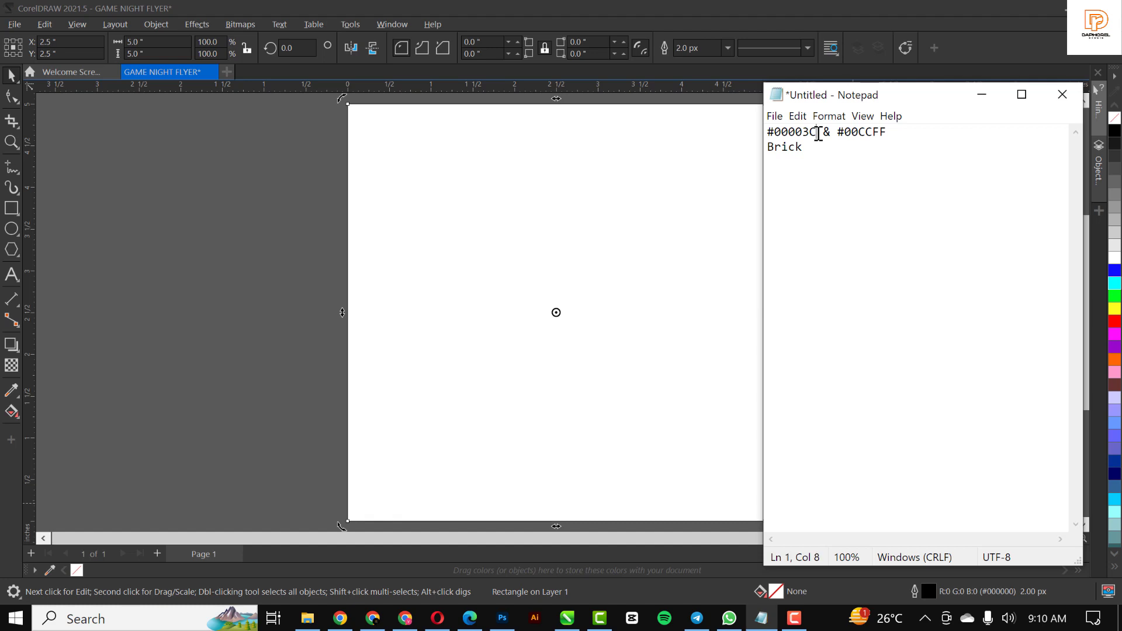
left_click_drag(818, 133, 755, 129)
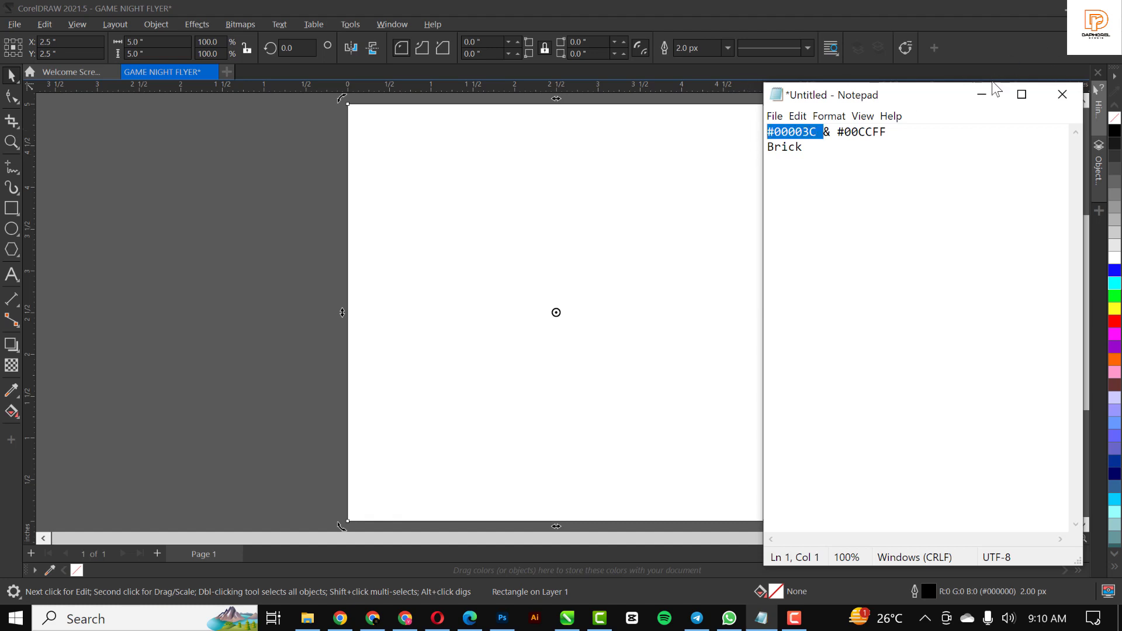
left_click(753, 615)
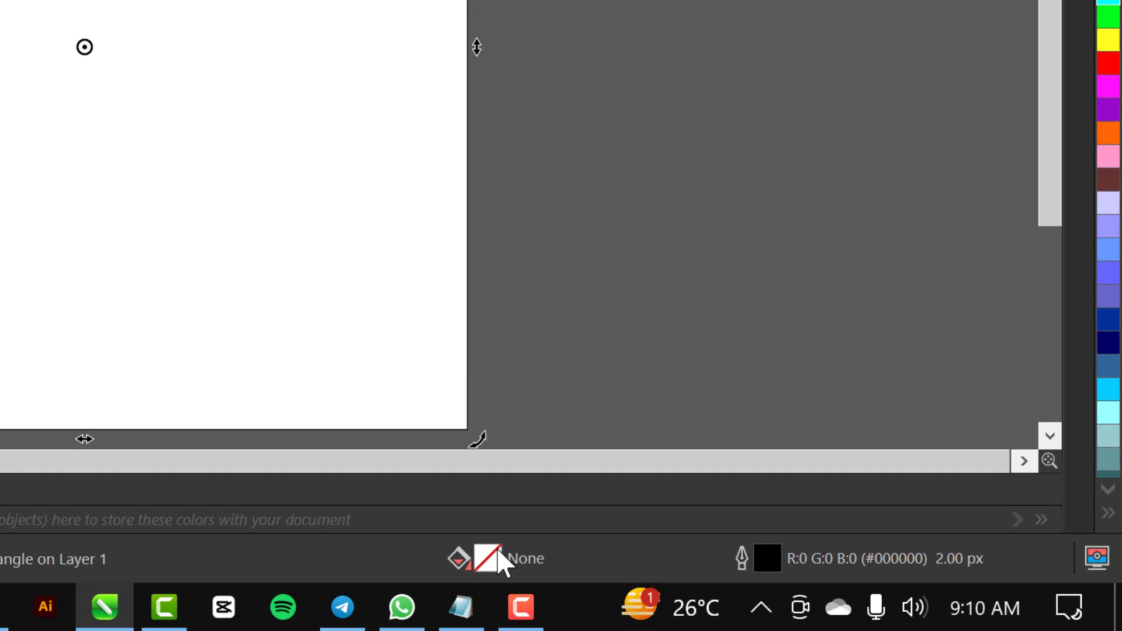
Step: Give the page-sized rectangle a uniform fill with the hex color #00003C
double_click(778, 592)
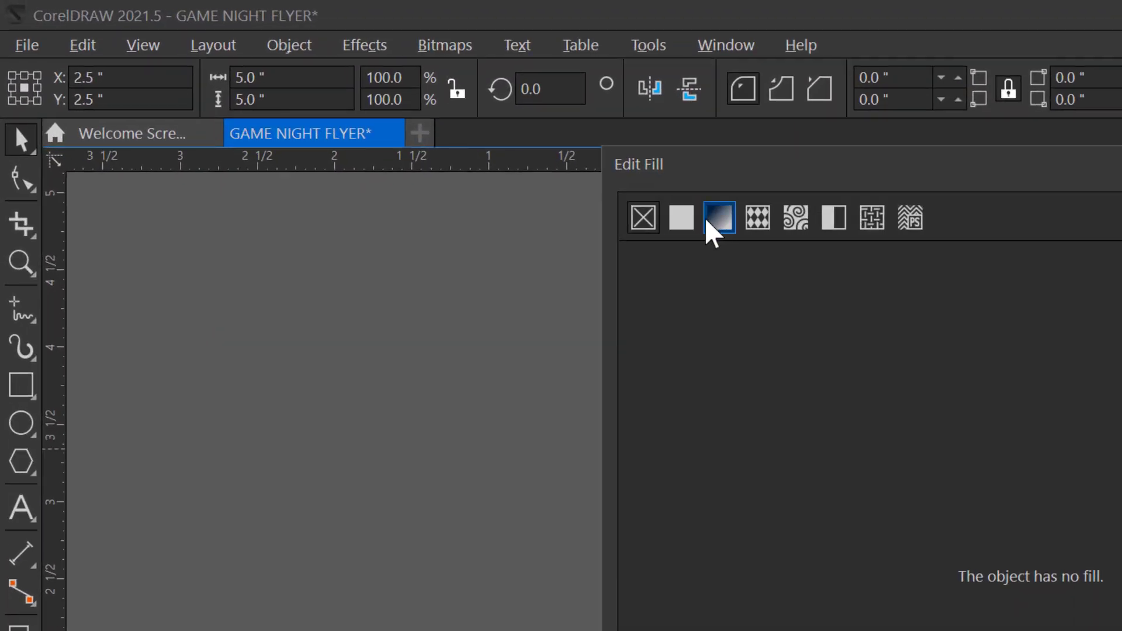
left_click(681, 217)
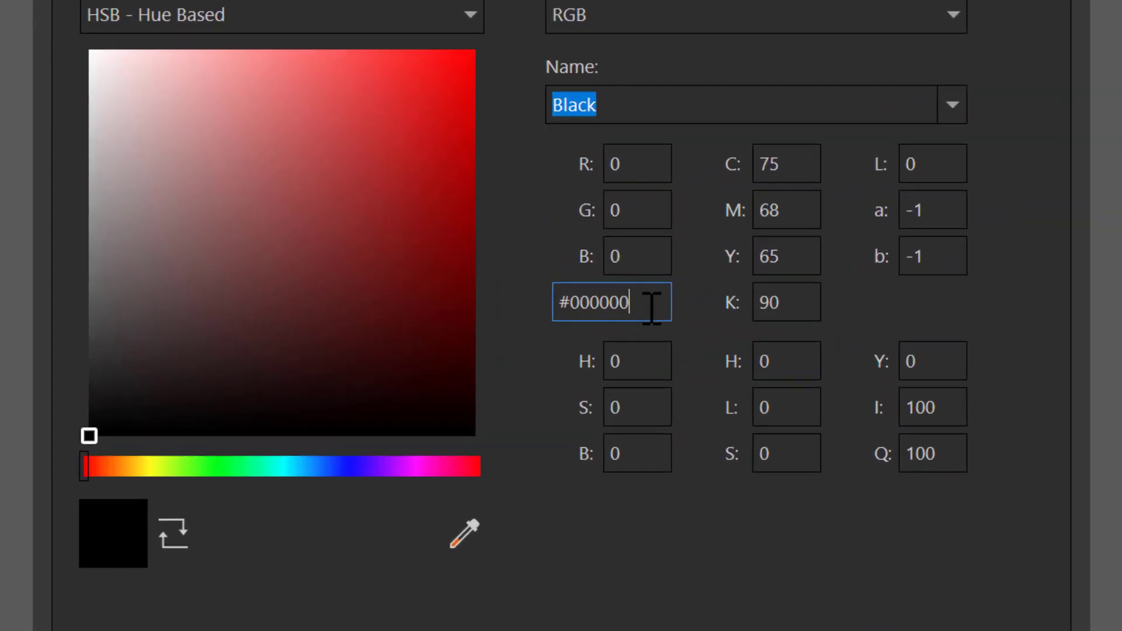
left_click_drag(600, 312, 488, 313)
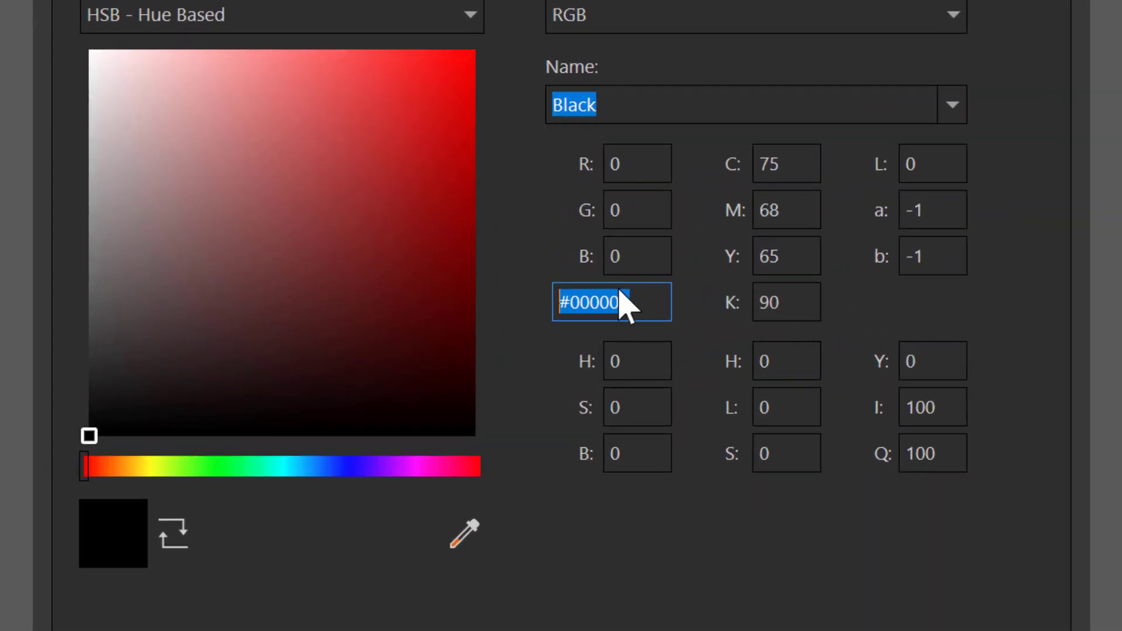
type("#00003C")
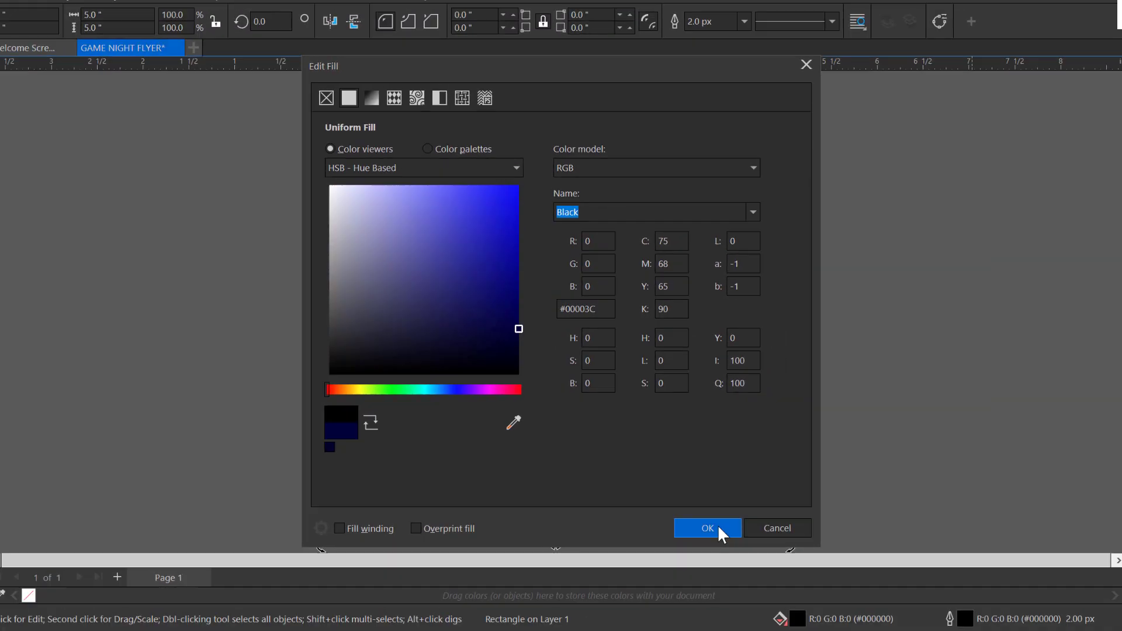
left_click(718, 531)
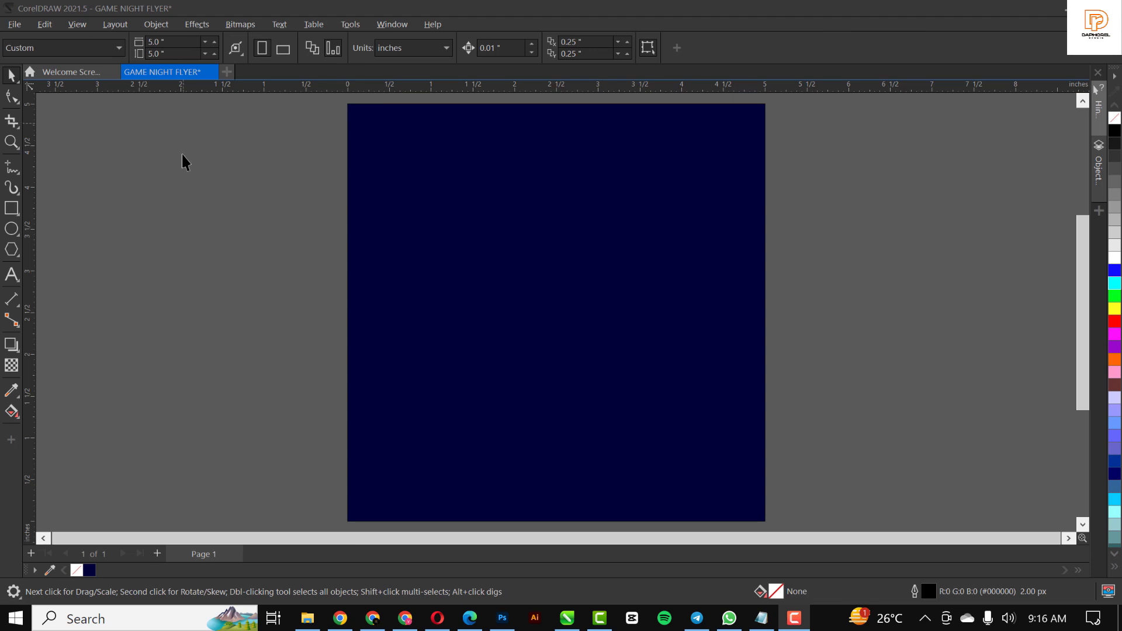
Step: Review the background rectangle's uniform fill and its hex color code, leaving the background selected
left_click(463, 183)
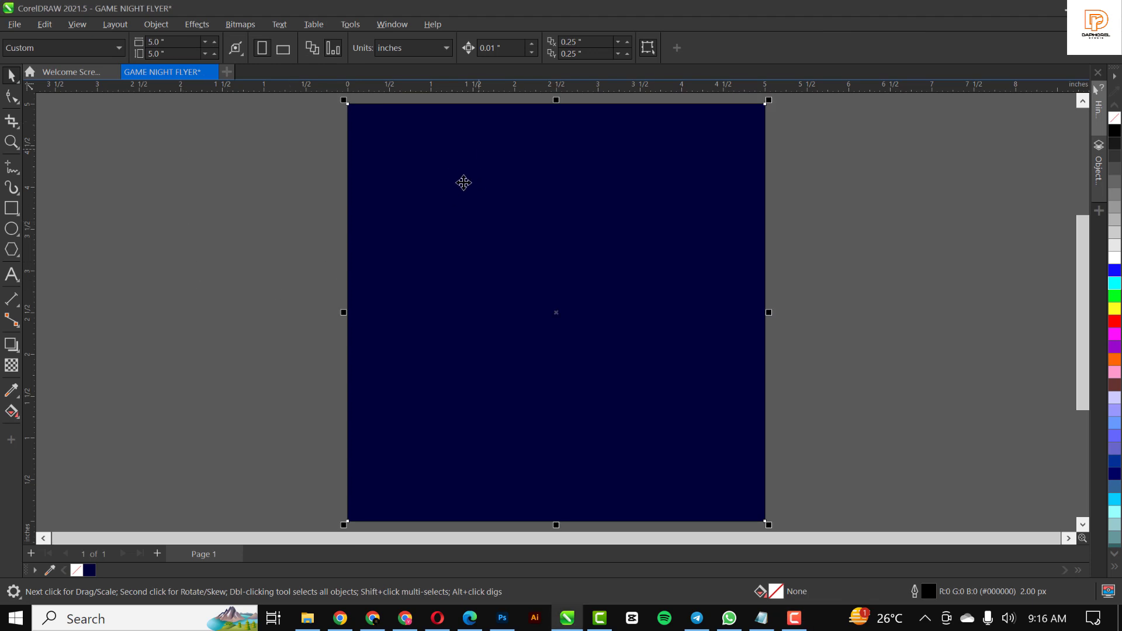
left_click(614, 293)
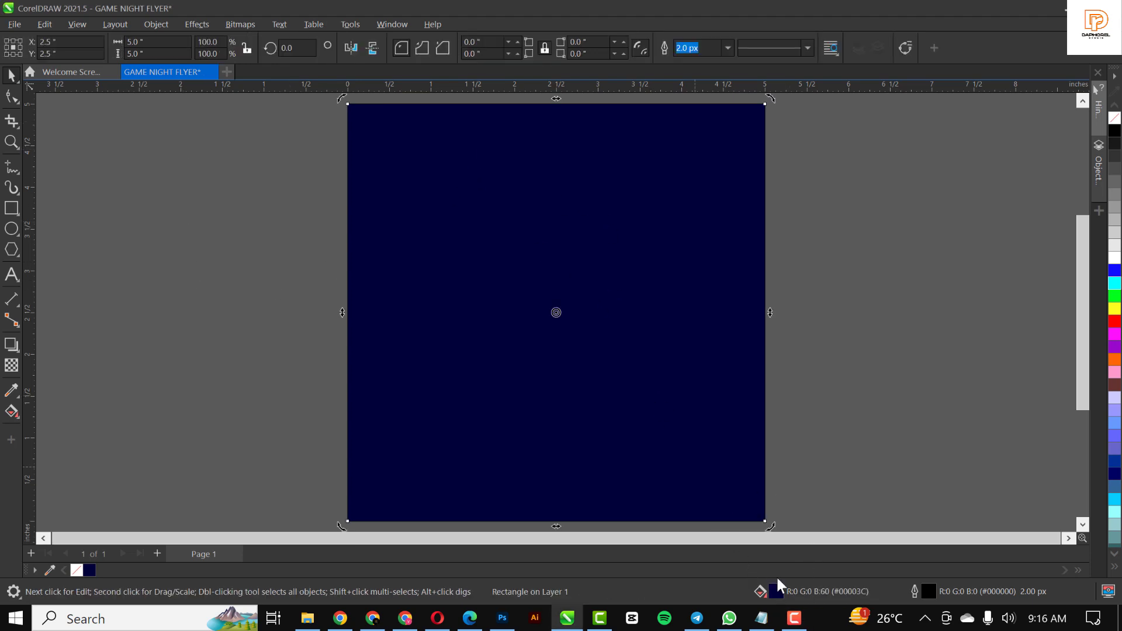
double_click(782, 591)
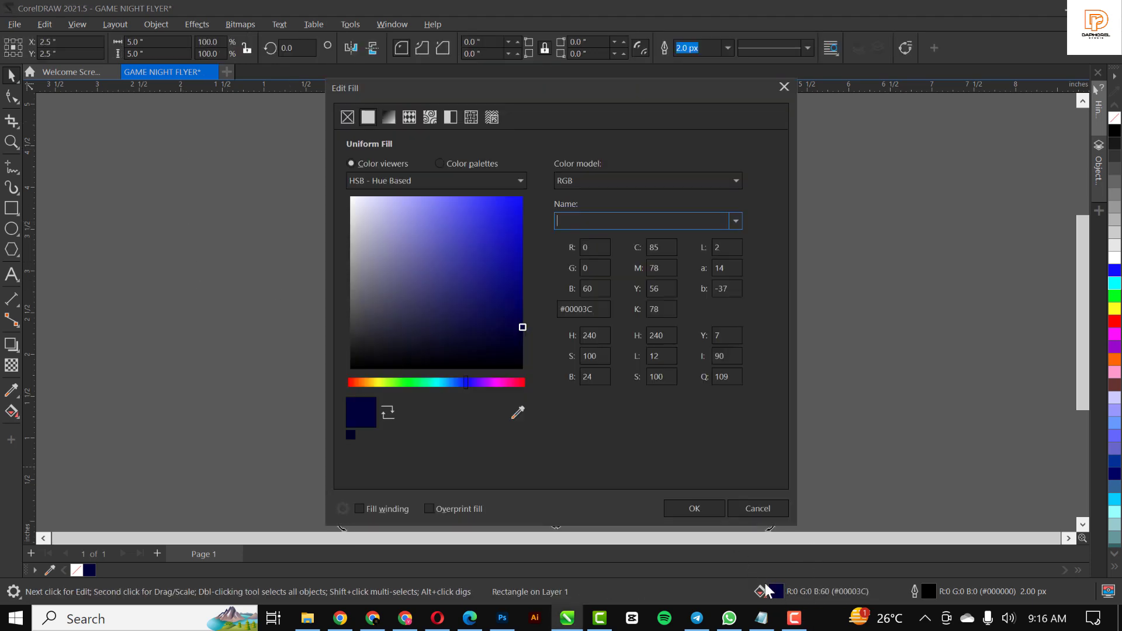
left_click_drag(600, 310, 533, 313)
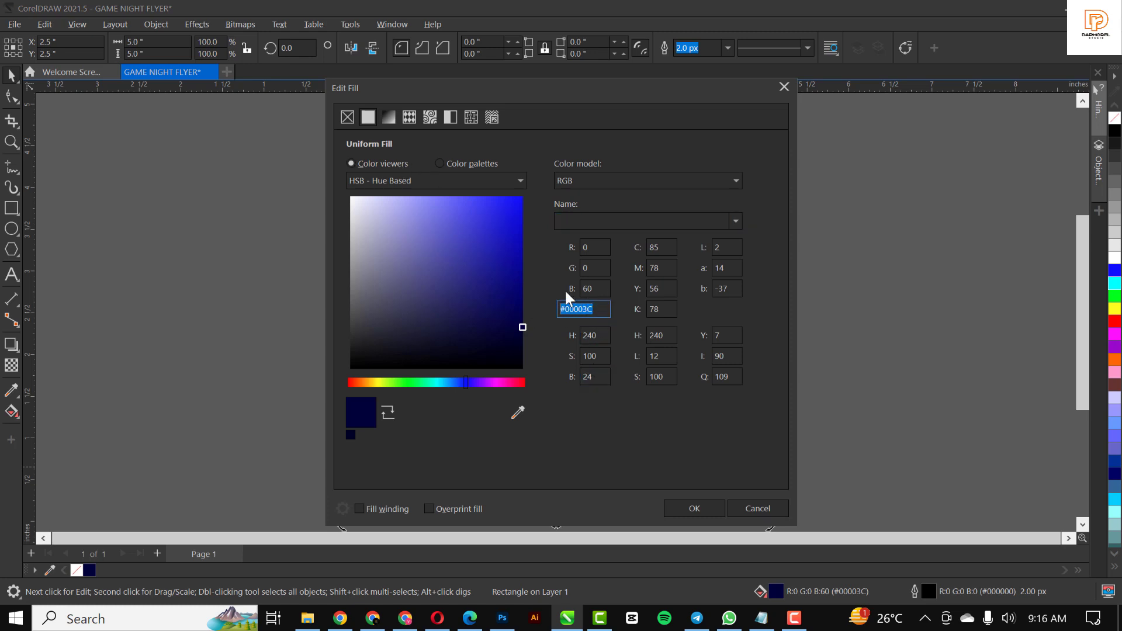
left_click(707, 508)
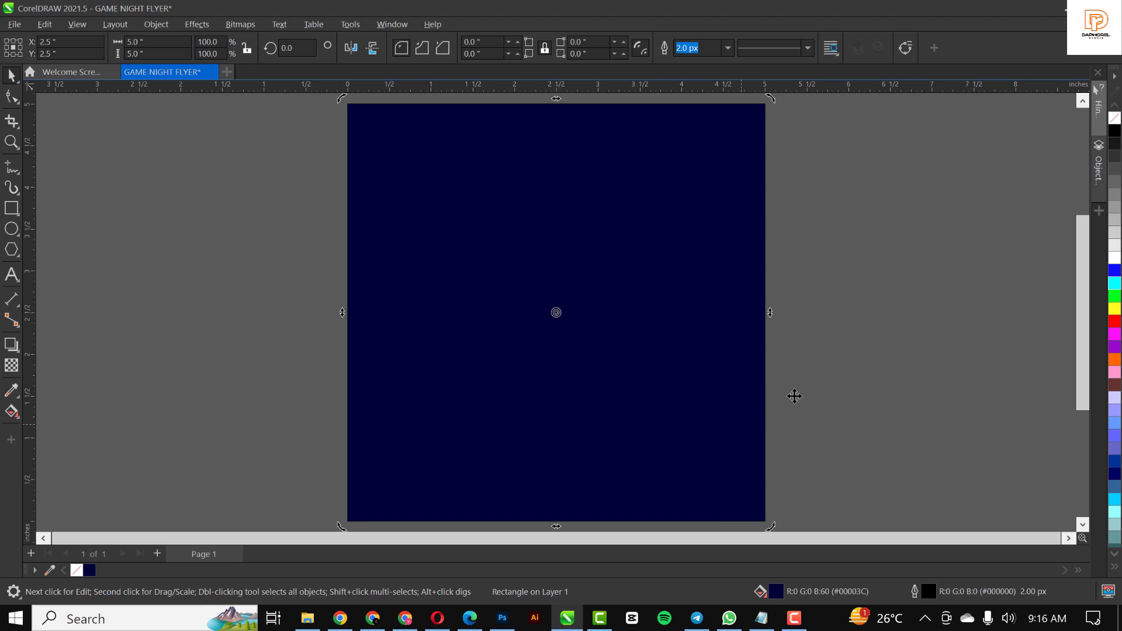
left_click(876, 335)
left_click(587, 276)
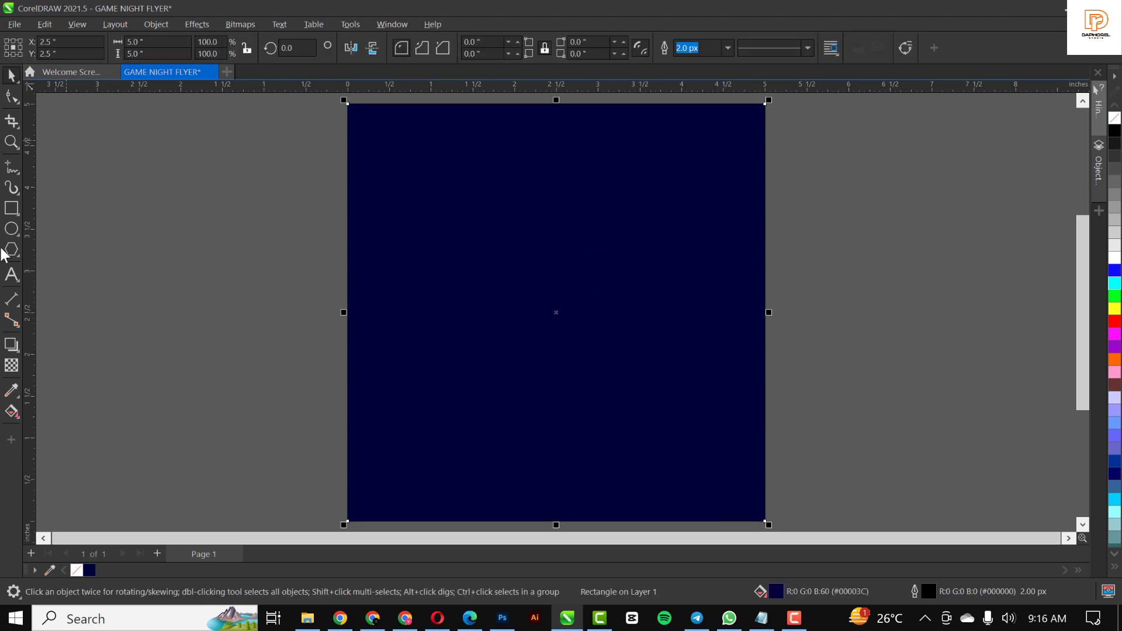
Step: Draw a horizontal rectangle about 2.81 by 0.69 inches slightly above the middle of the background
left_click(12, 208)
left_click_drag(431, 245, 666, 302)
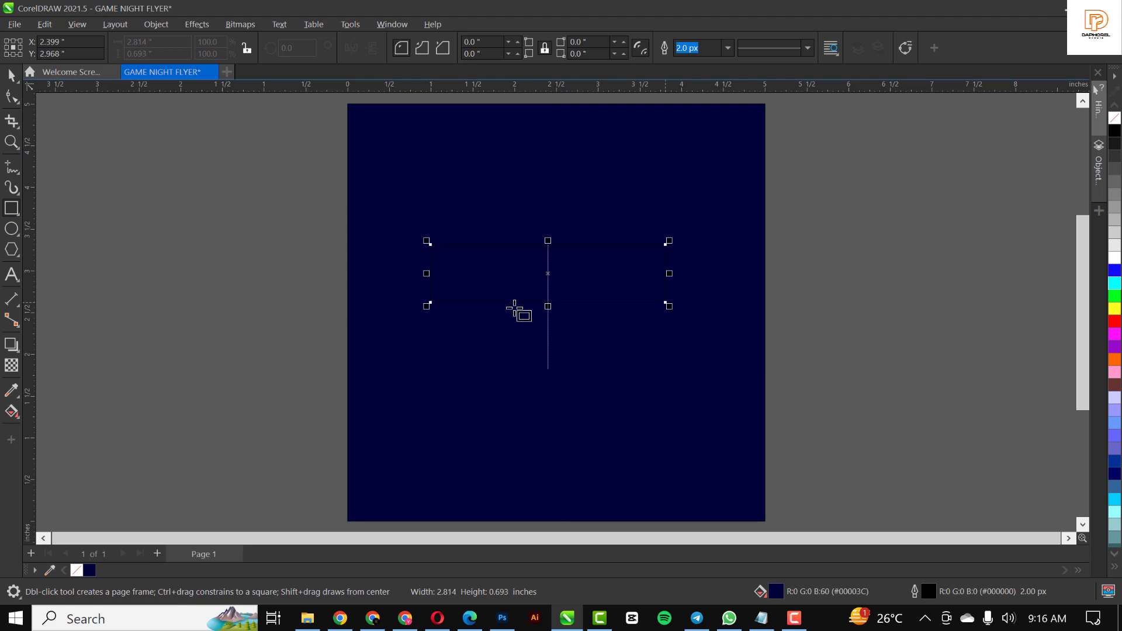
key("space")
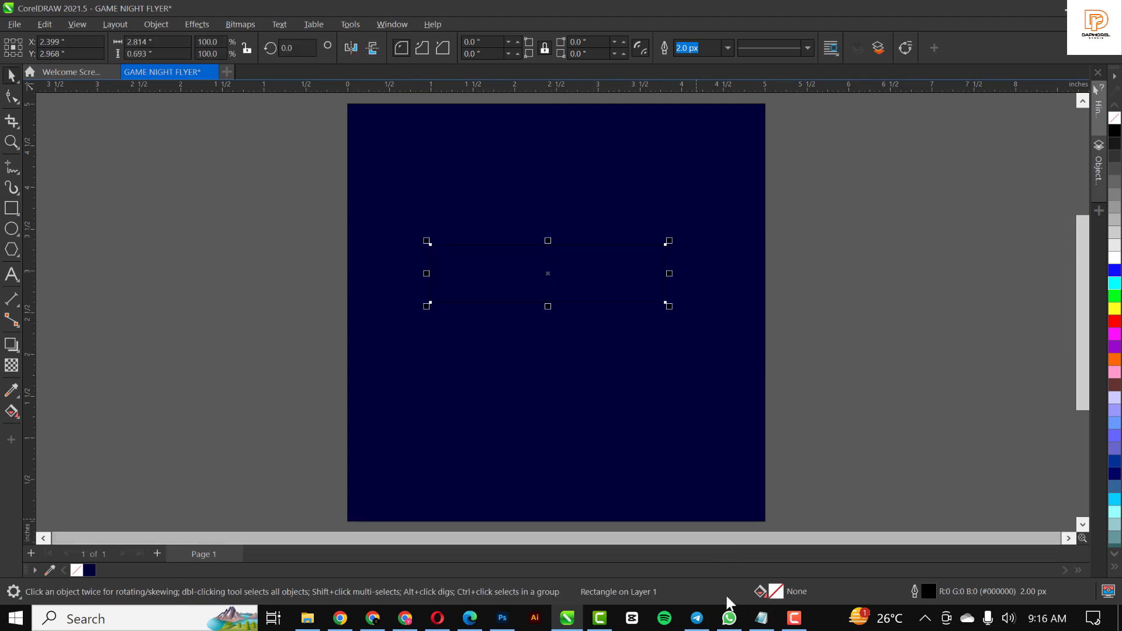
Step: Copy the hex code #00CCFF from the Notepad note and return to the drawing
left_click(761, 618)
left_click_drag(891, 133, 841, 139)
key("ctrl+c")
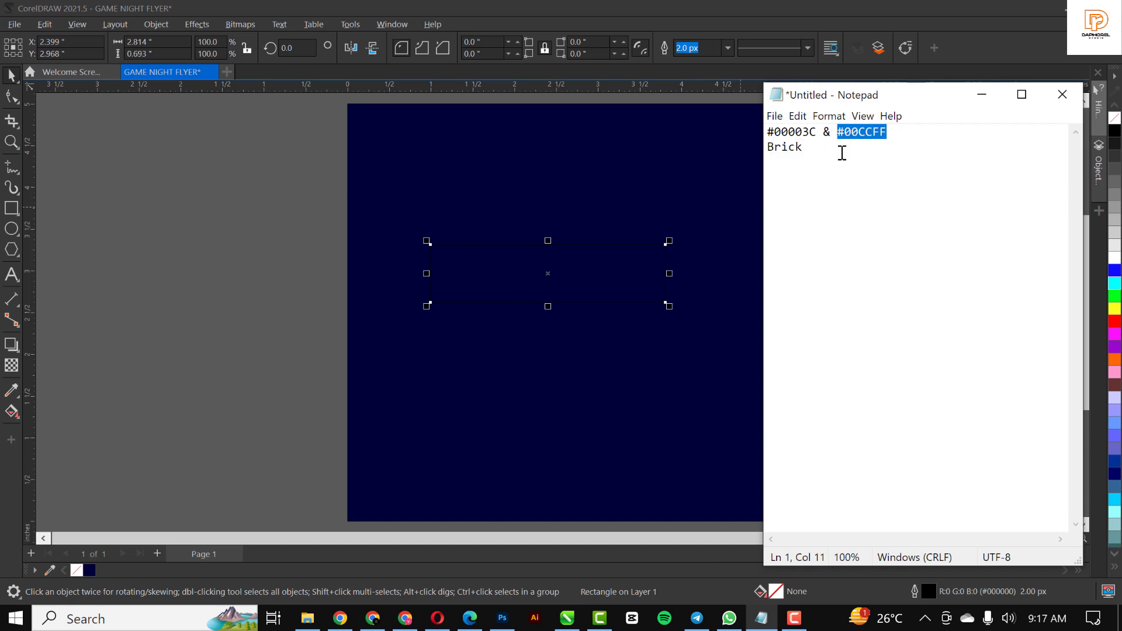
left_click(981, 94)
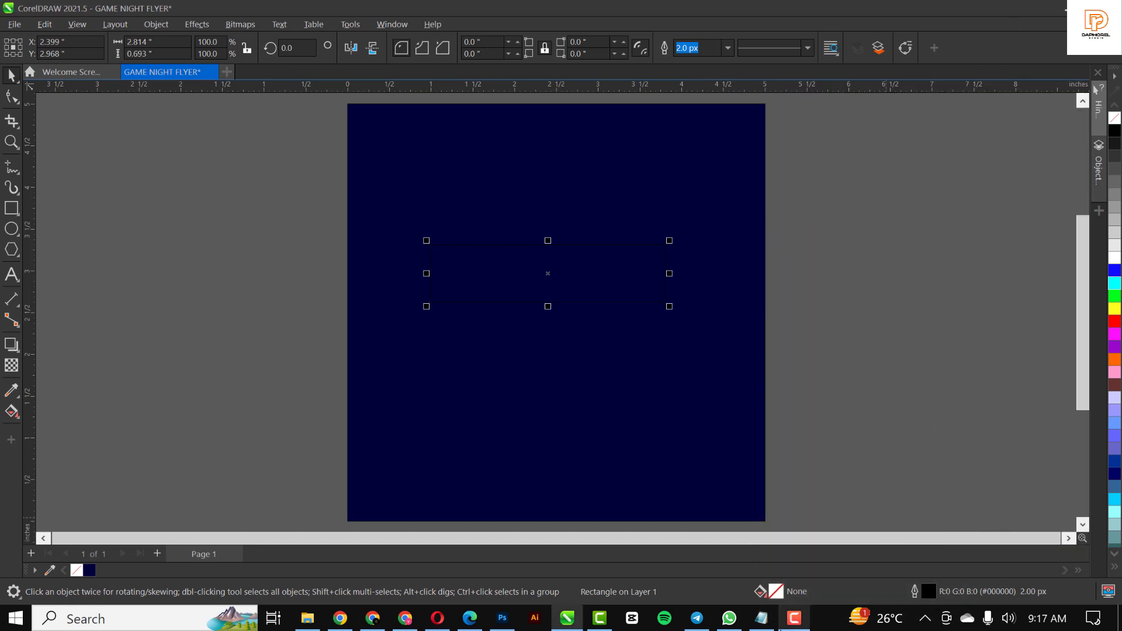
Step: Give the selected horizontal rectangle a uniform fill with the copied hex color #00CCFF
double_click(778, 592)
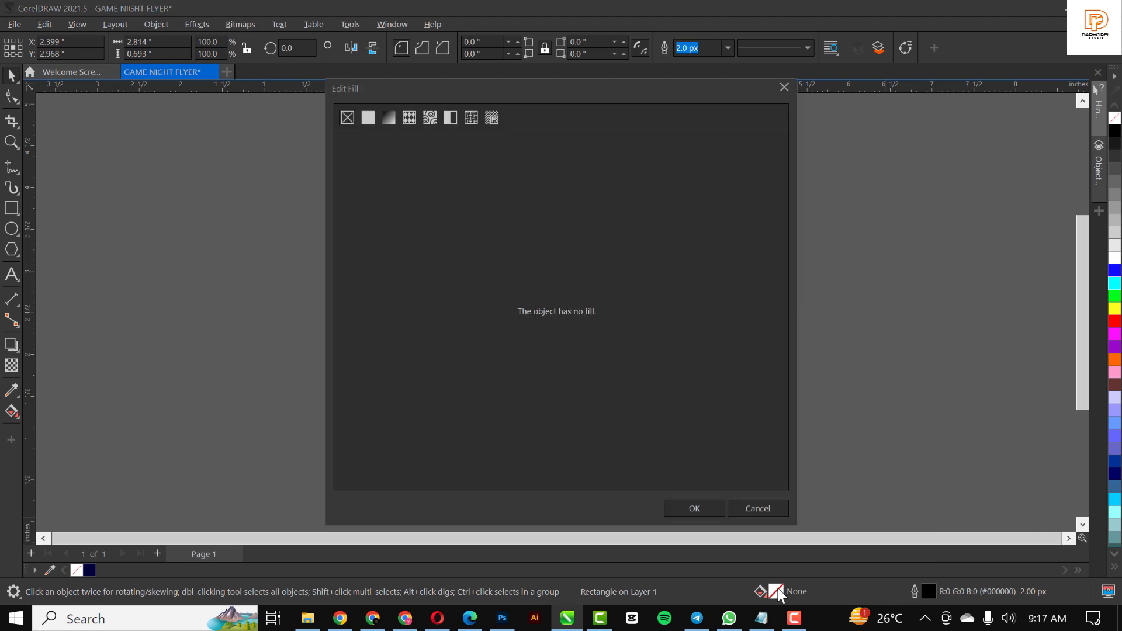
left_click(367, 119)
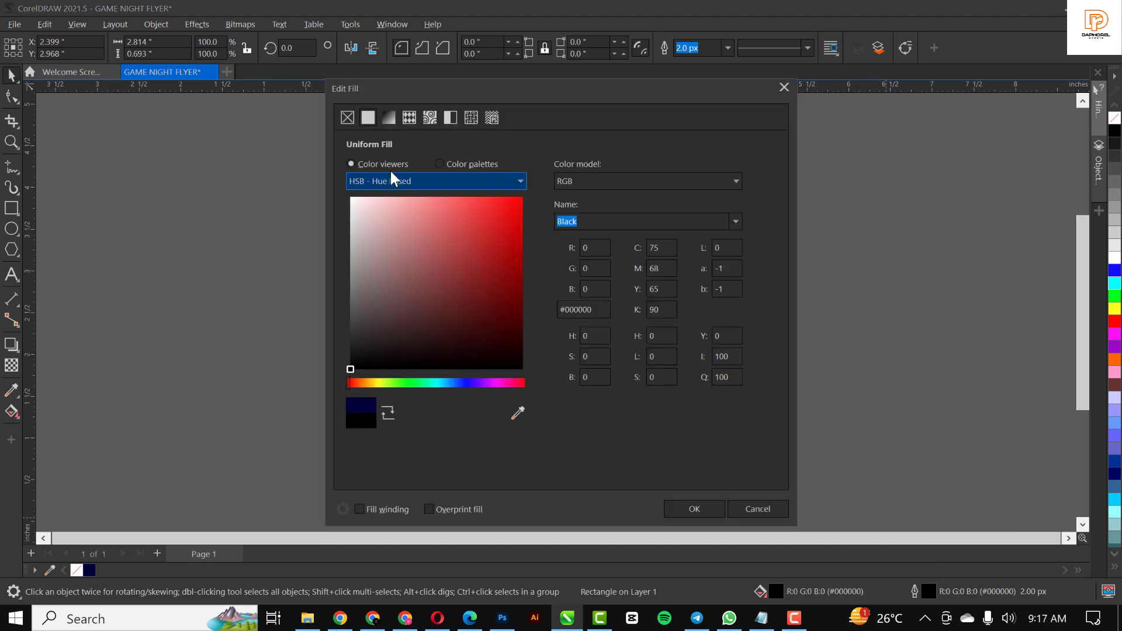
left_click_drag(604, 311, 505, 312)
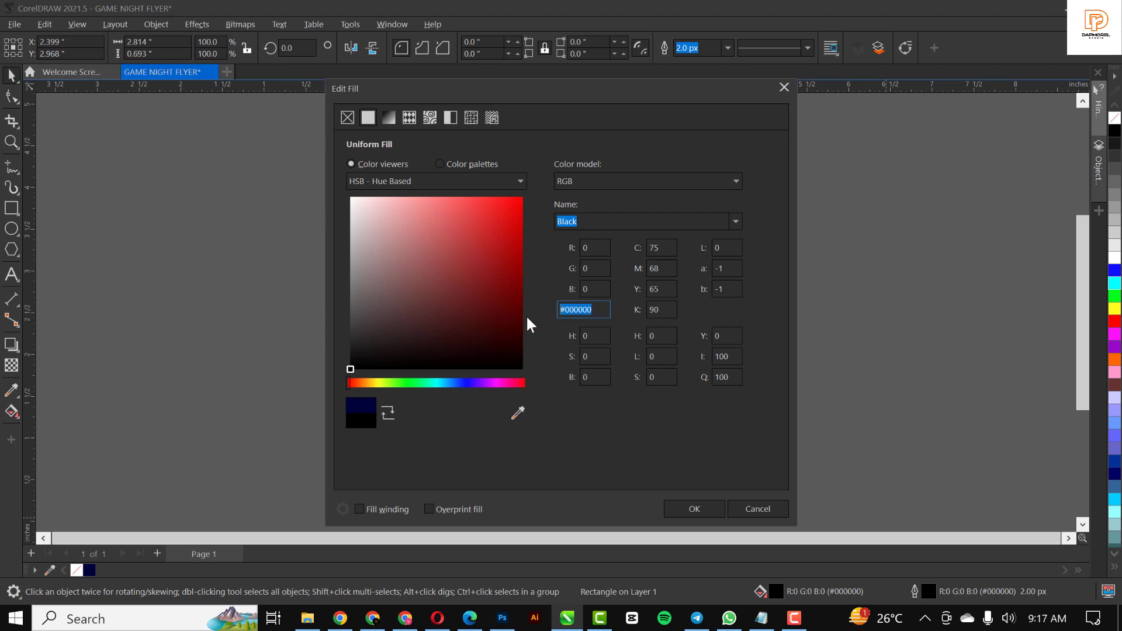
key("ctrl+v")
left_click(705, 514)
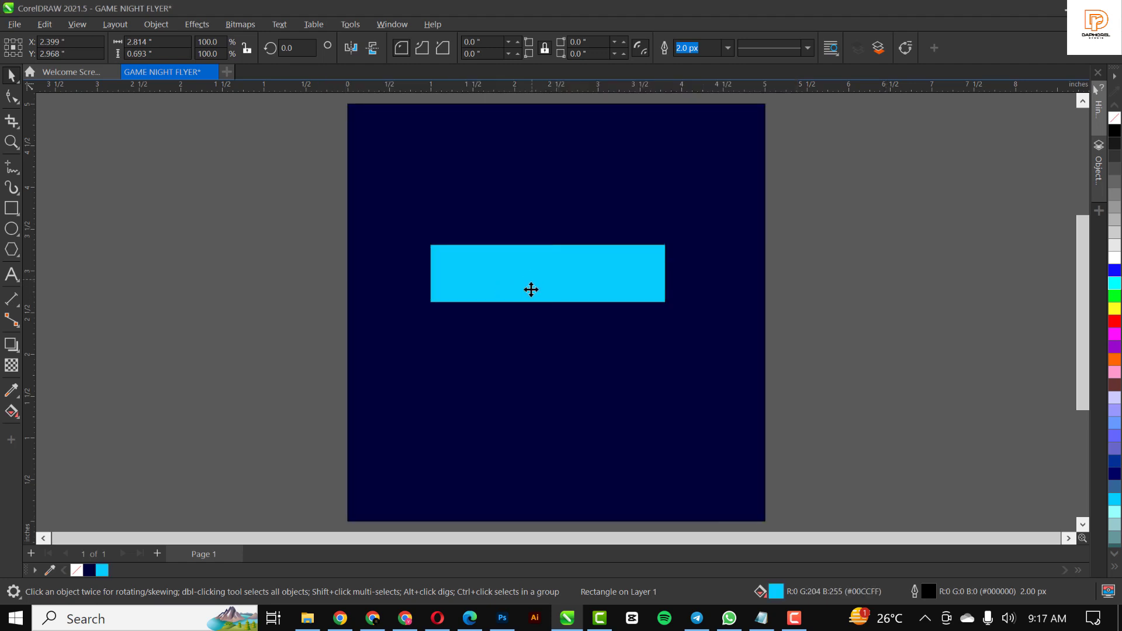
Step: Enlarge the light blue rectangle proportionally from its center to about 3.40 by 0.84 inches
left_click(544, 290)
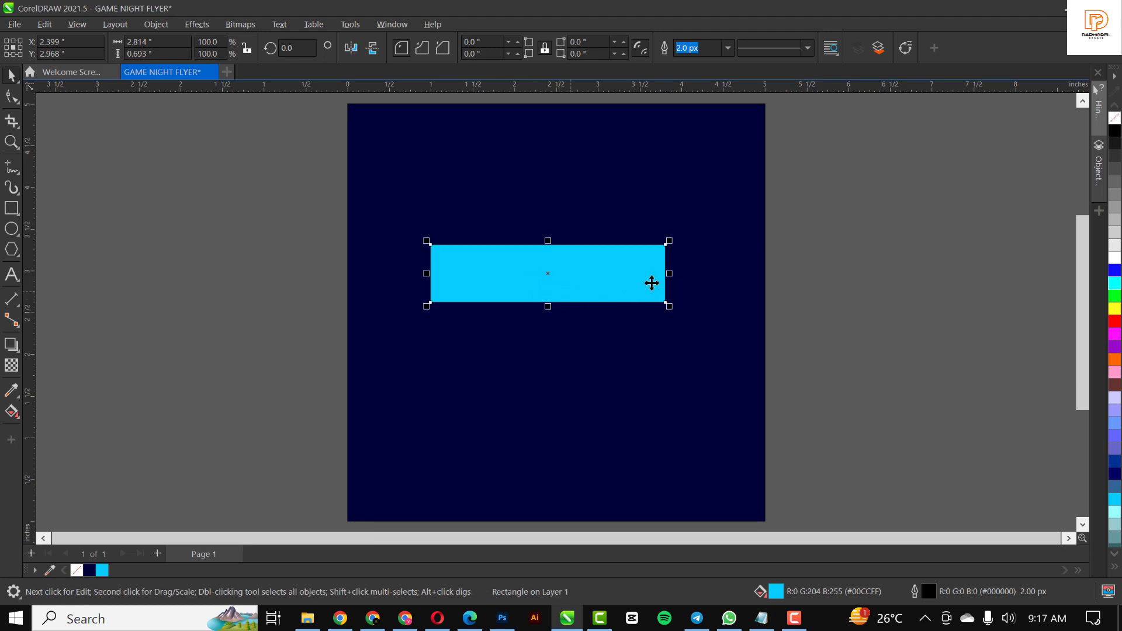
left_click(634, 253)
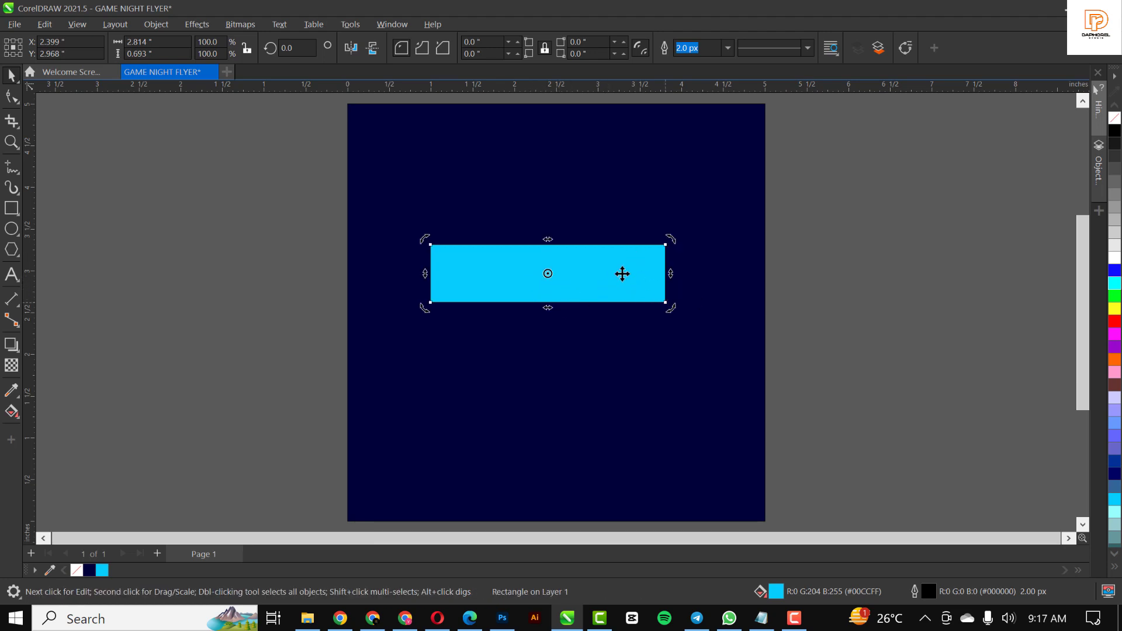
left_click(635, 285)
left_click_drag(669, 310, 695, 338)
left_click(605, 287)
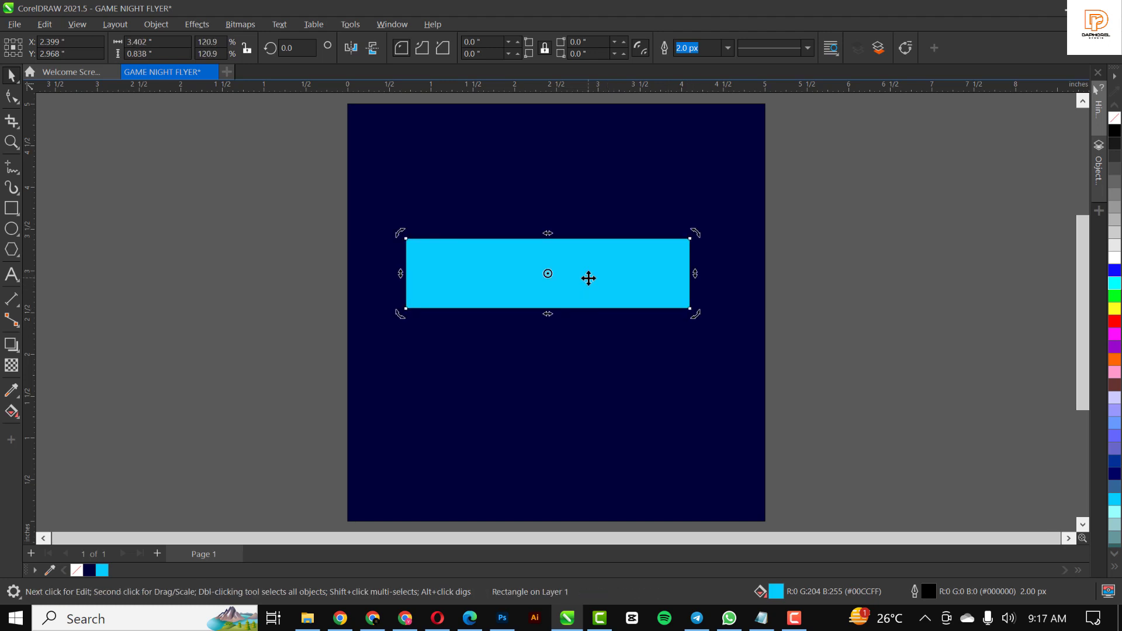
Step: Center the light blue rectangle horizontally on the page and stack two evenly spaced copies below it
left_click_drag(589, 278, 580, 353)
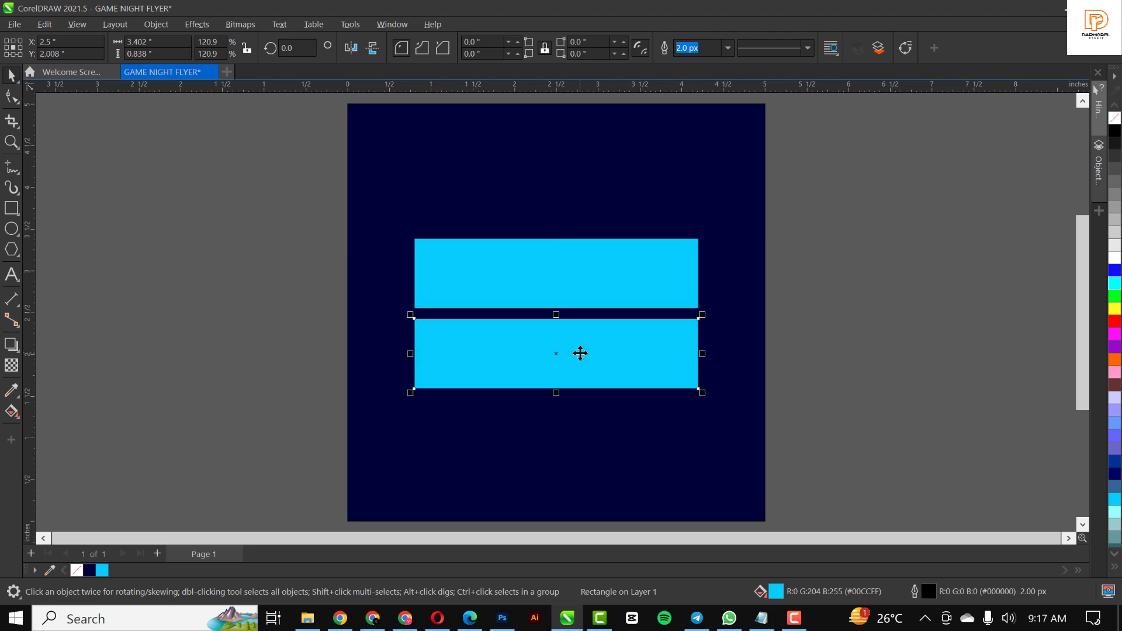
key("ctrl+r")
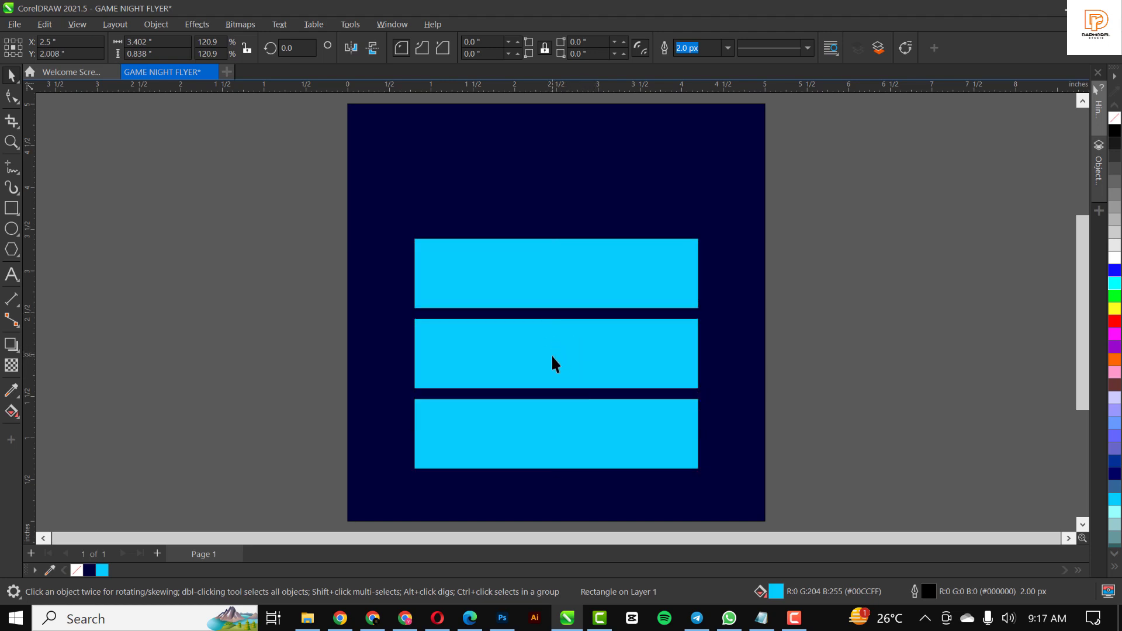
Step: Move the middle and lower bars up to leave narrow, even gaps of about 0.05 inches between the three bars
left_click(552, 358)
scroll(552, 353, "up", 2)
left_click_drag(549, 338, 564, 351)
left_click_drag(596, 464, 593, 463)
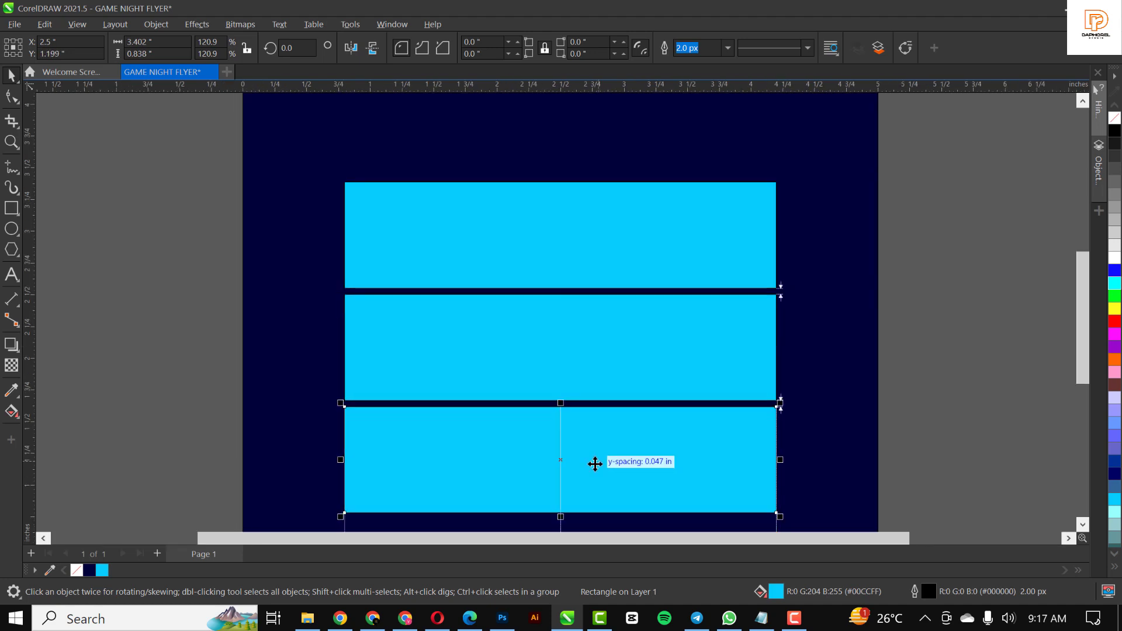
scroll(456, 135, "down", 1)
scroll(516, 292, "up", 2)
left_click(521, 315)
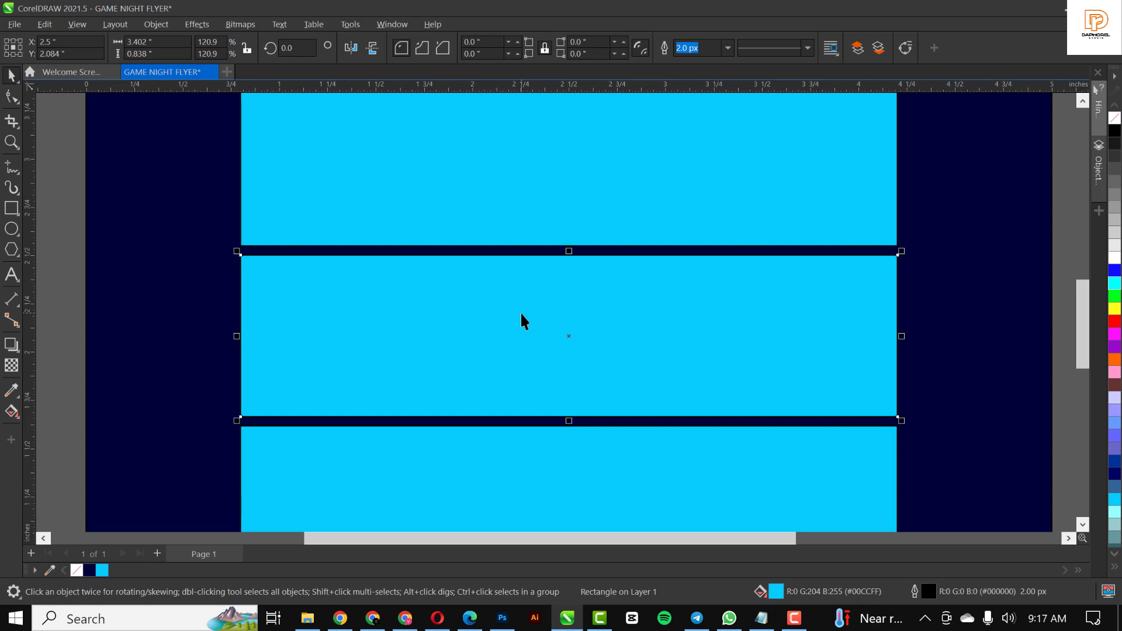
key("Up")
key("Down")
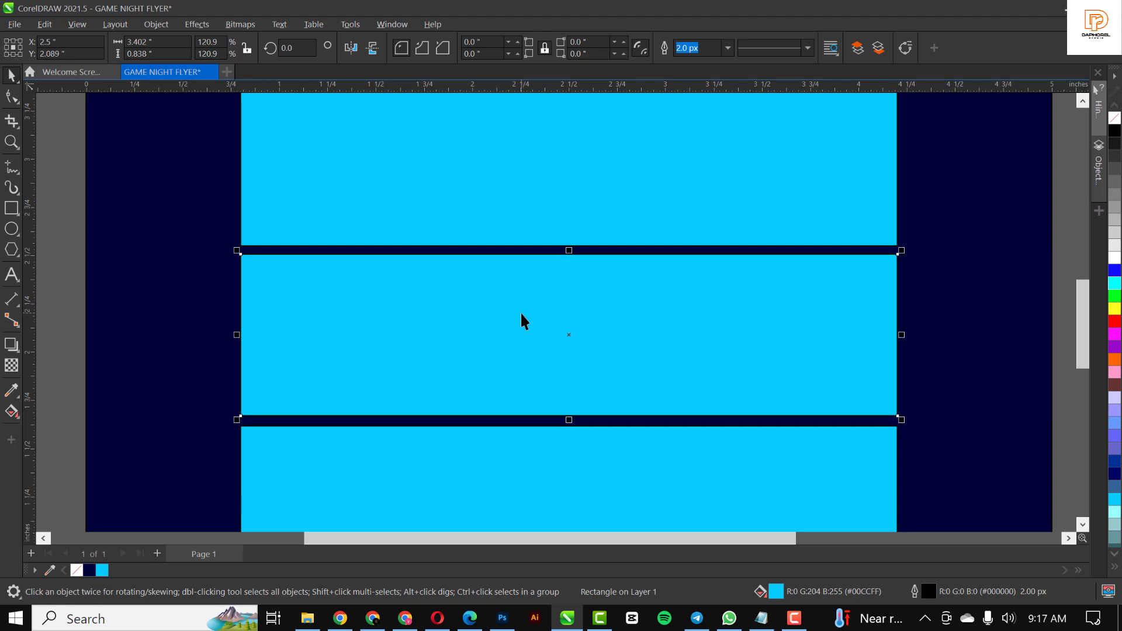
scroll(494, 246, "down", 1)
Step: Select all three bars and skew them vertically so they slant up to the right, about 2.89 inches high overall
left_click(496, 242)
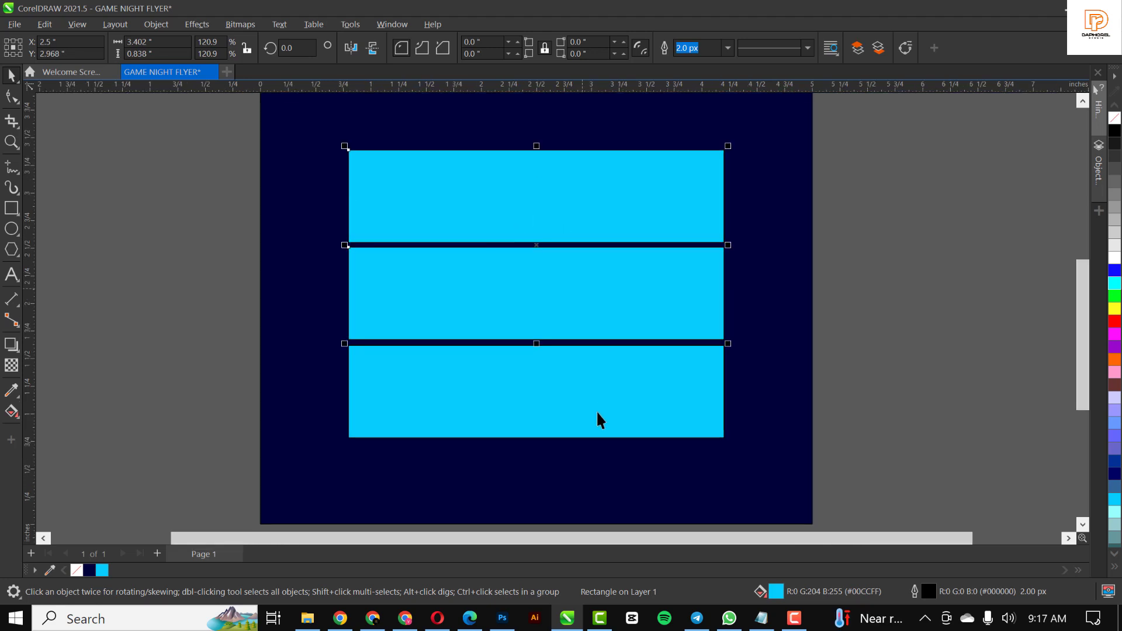
key("ctrl+a")
left_click(582, 386)
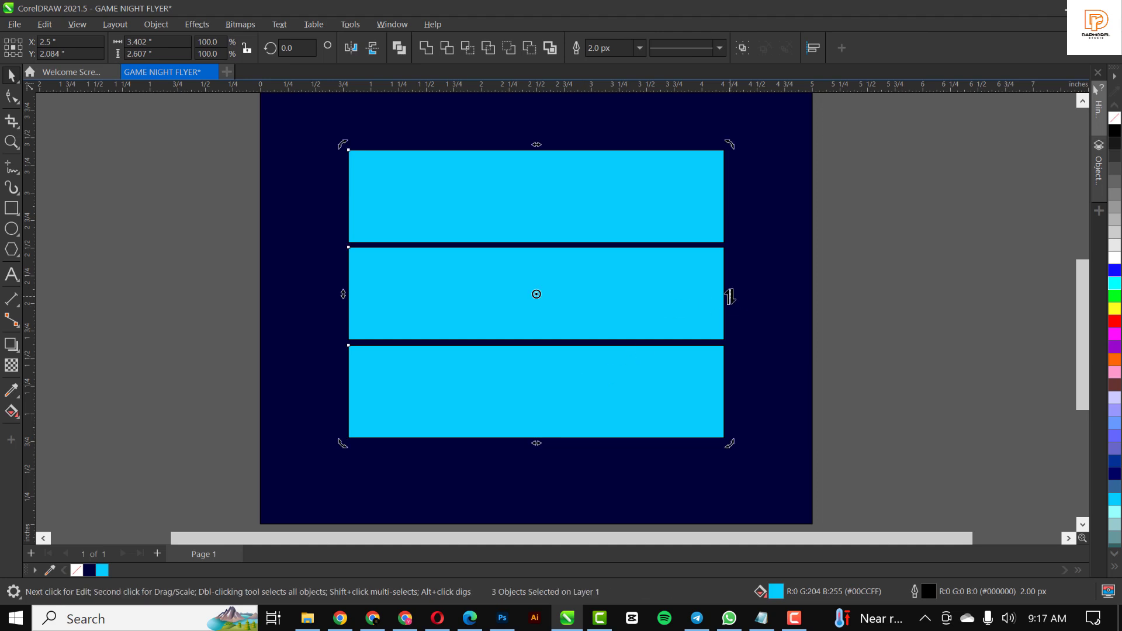
left_click_drag(730, 296, 725, 274)
scroll(725, 275, "down", 2)
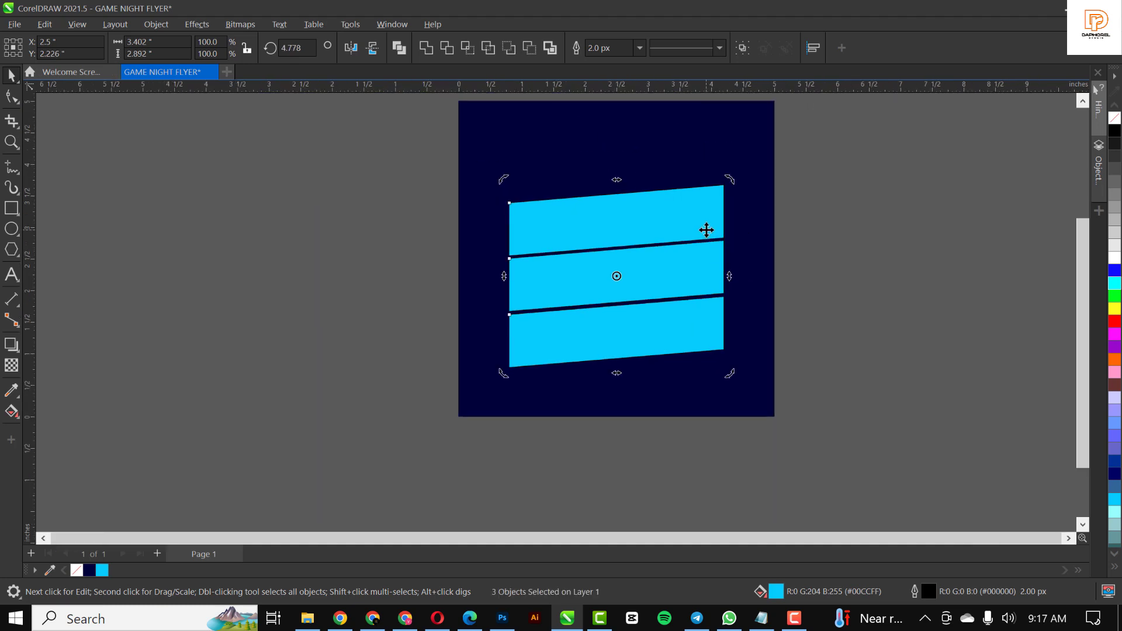
Step: Move the three slanted bars up to the center of the page at X 2.5, Y 2.5 inches
scroll(707, 230, "up", 1)
left_click_drag(686, 219, 683, 208)
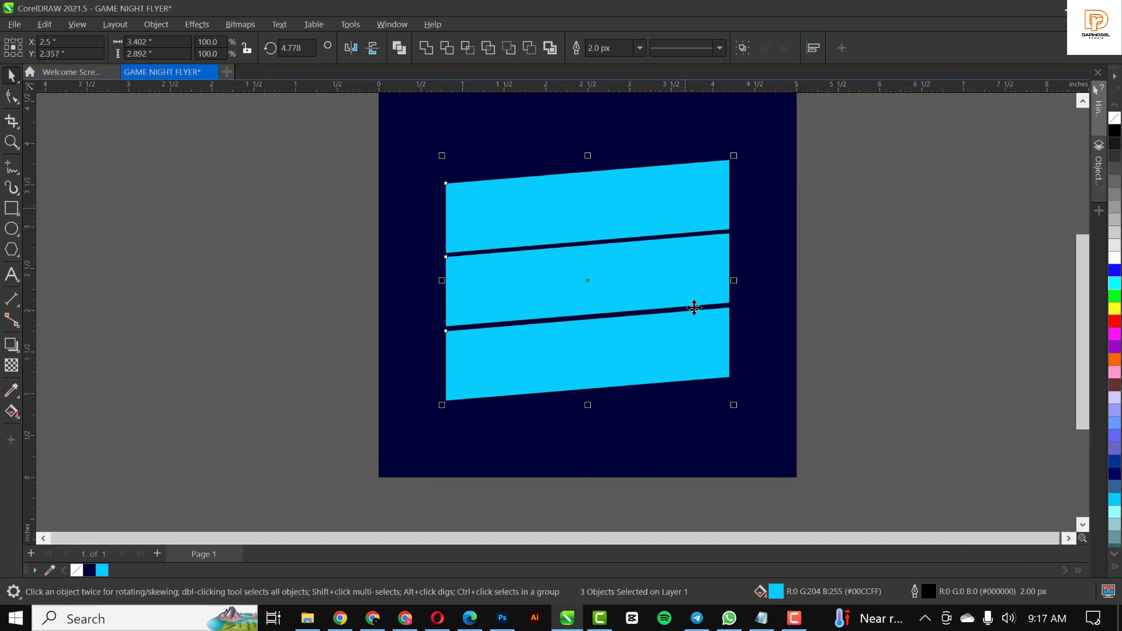
scroll(604, 238, "down", 3)
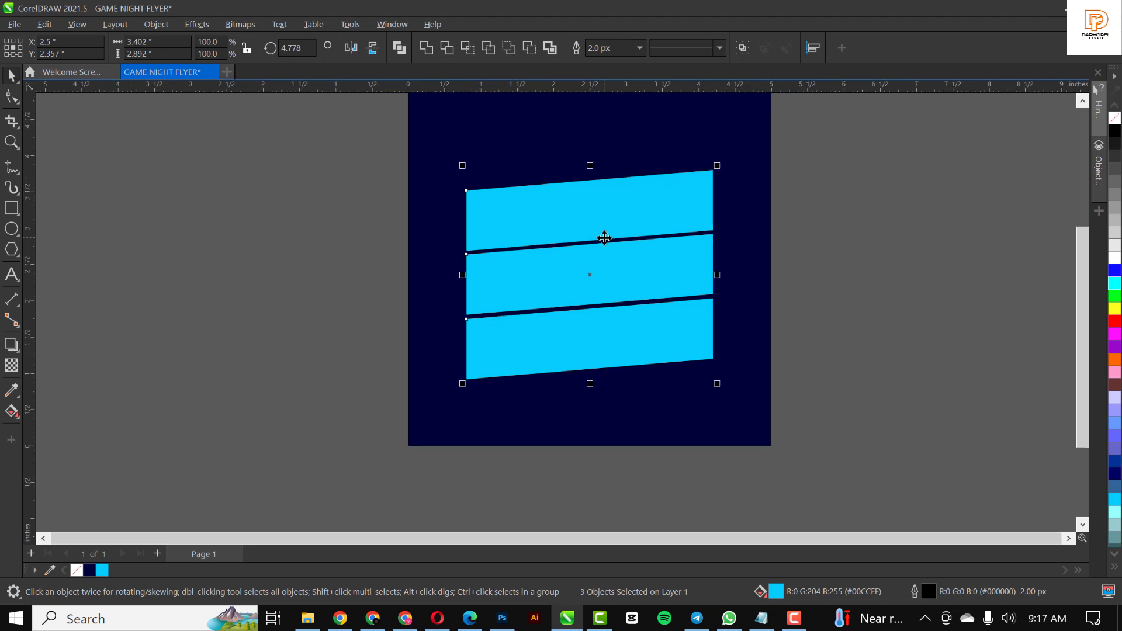
scroll(603, 176, "up", 2)
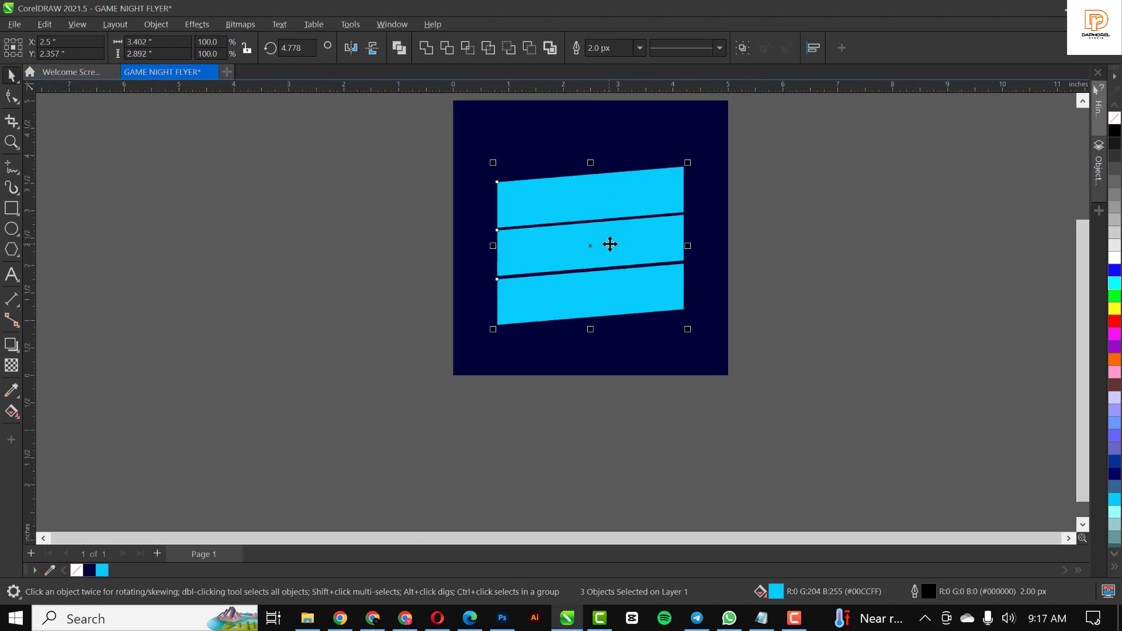
mouse_move(608, 243)
left_mouse_down()
mouse_move(609, 221)
mouse_move(614, 232)
left_mouse_up()
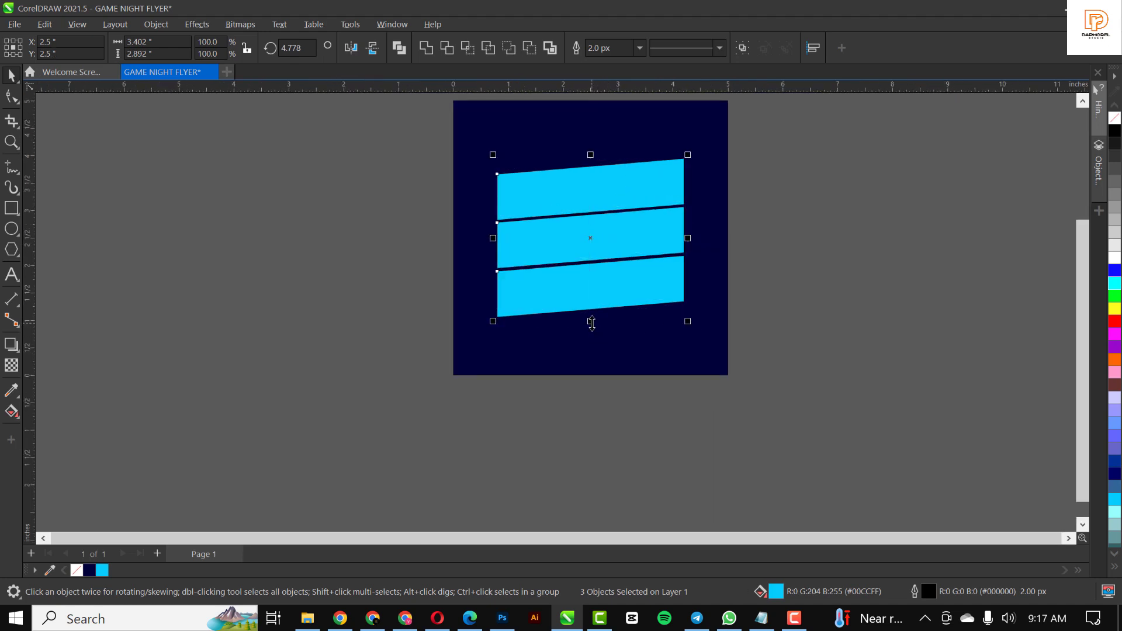
Step: Reduce the overall height of the three slanted bars to about 2.61 inches around their center
left_click_drag(592, 322, 591, 306)
scroll(593, 189, "up", 3)
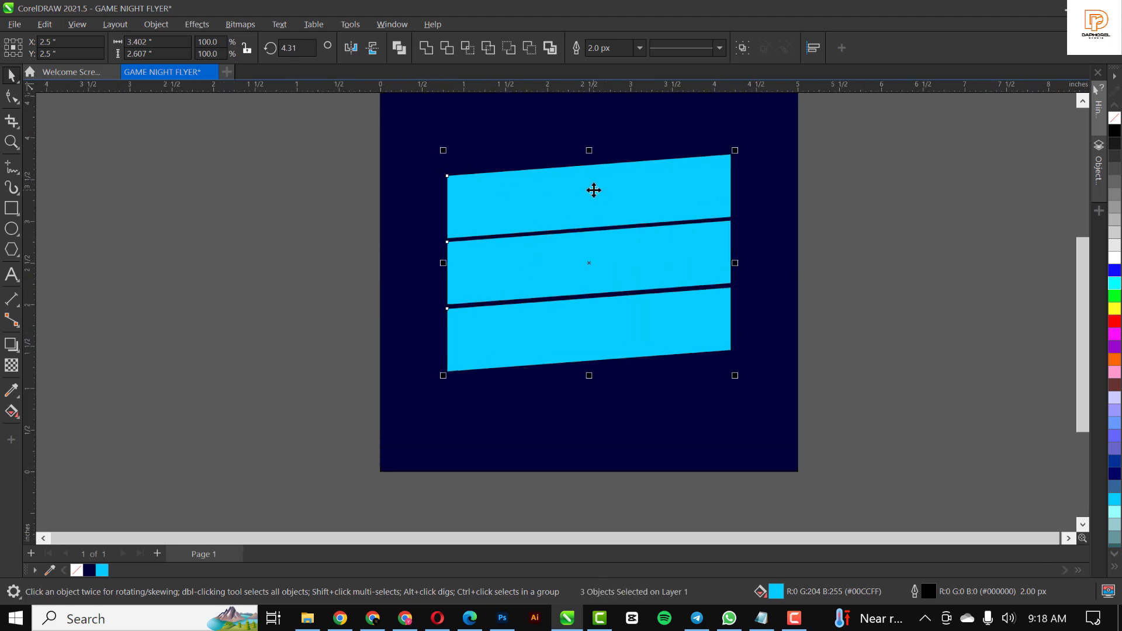
scroll(614, 234, "down", 2)
scroll(617, 193, "up", 1)
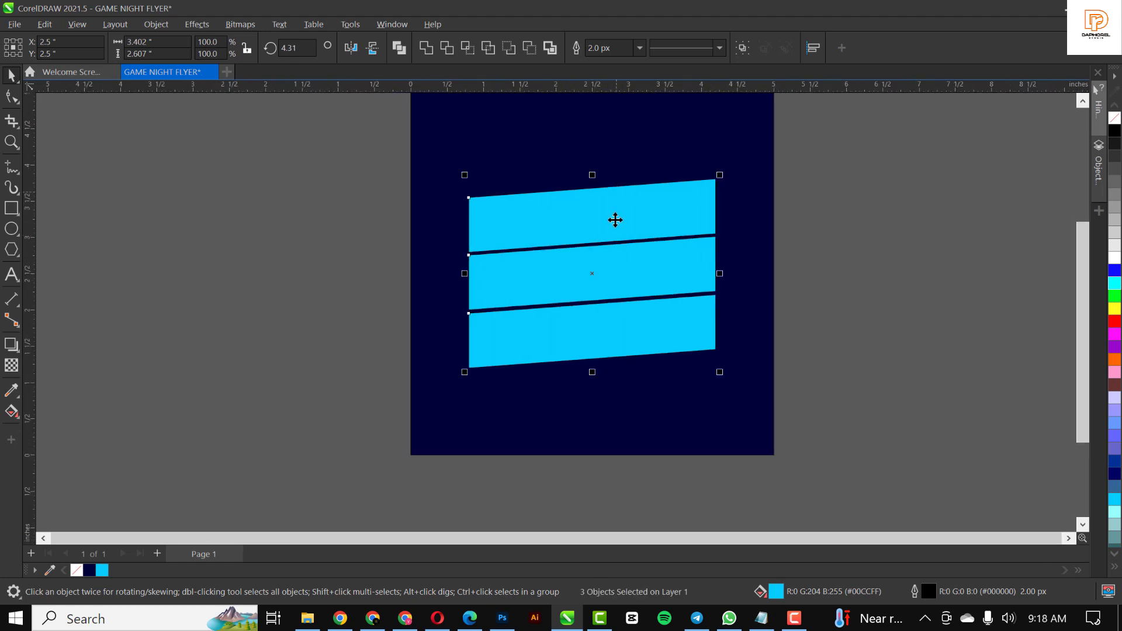
Step: Move the three bars off the page to its right side and remove their outlines
left_click_drag(611, 217, 947, 198)
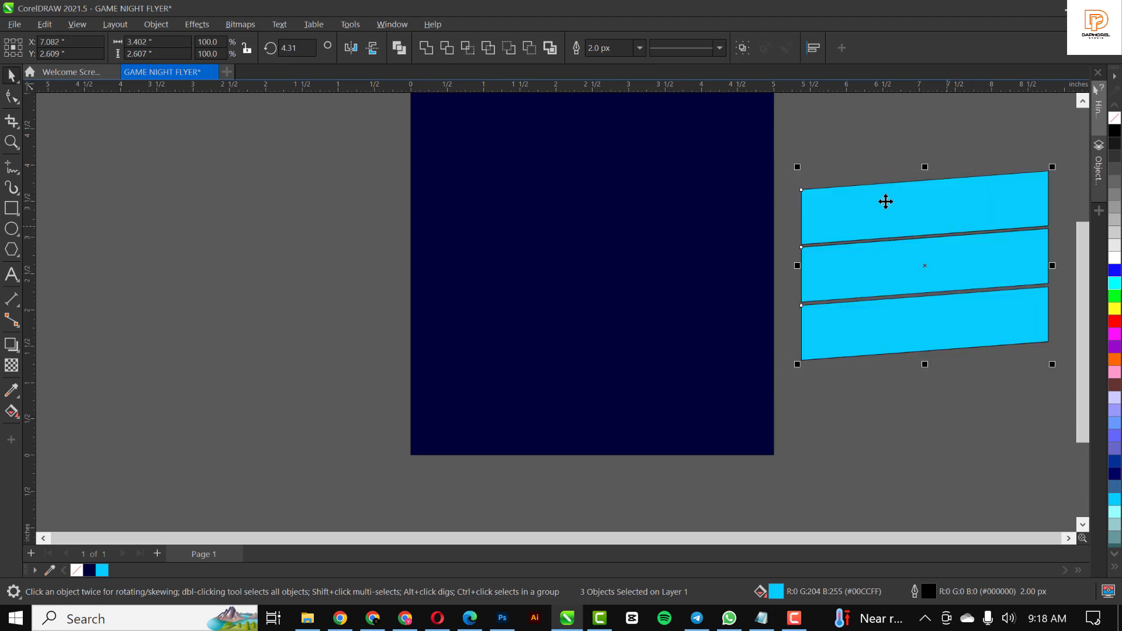
scroll(952, 163, "up", 3)
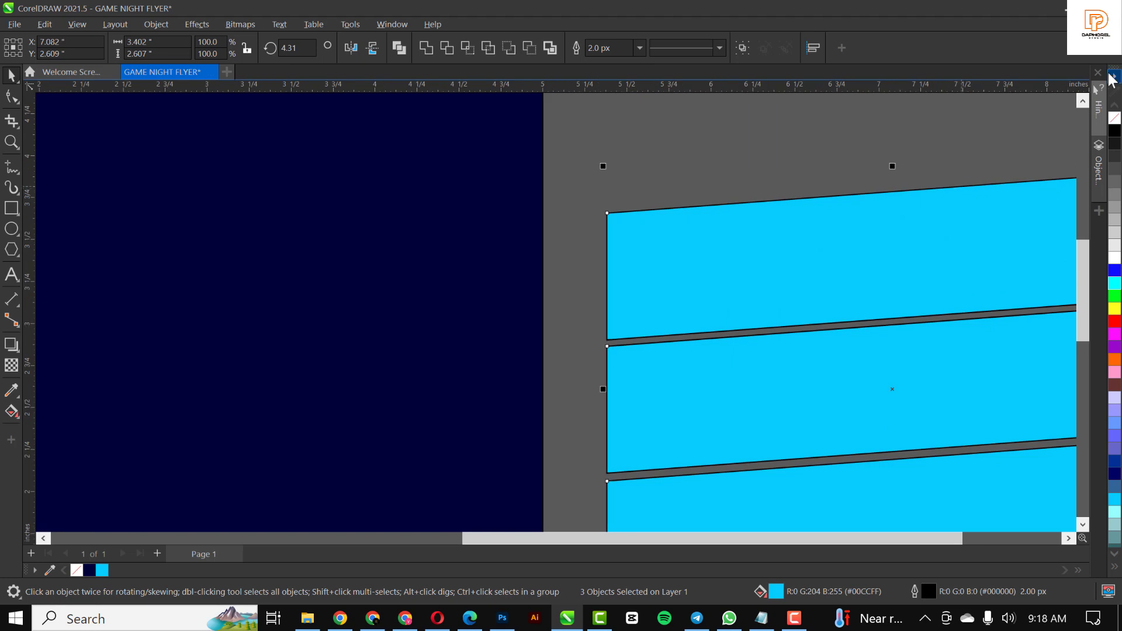
right_click(1115, 120)
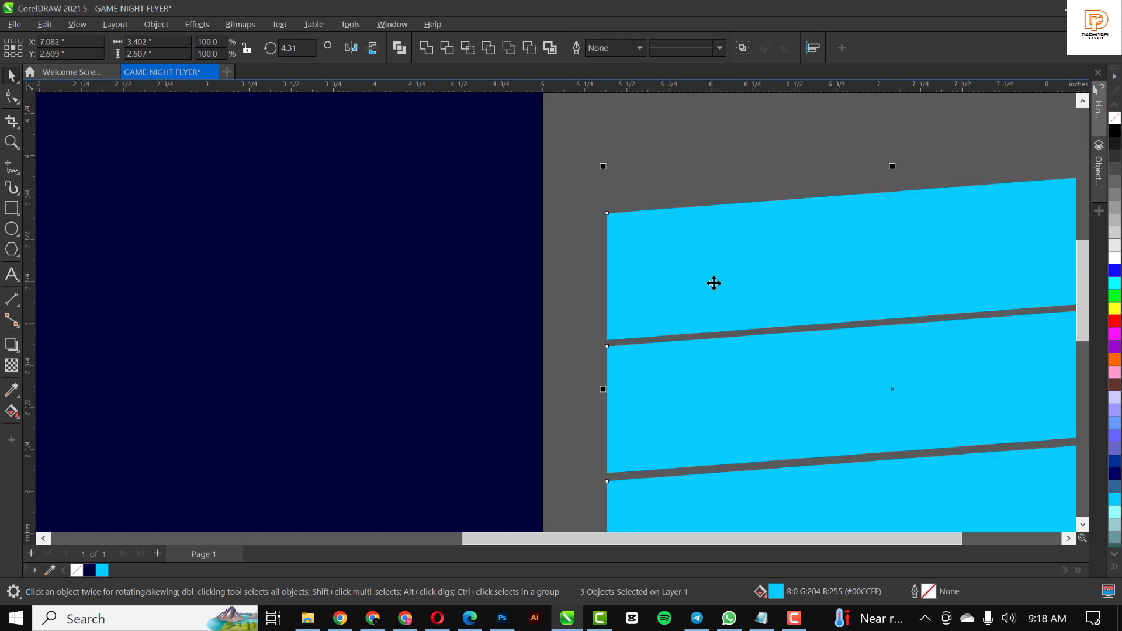
scroll(652, 281, "down", 2)
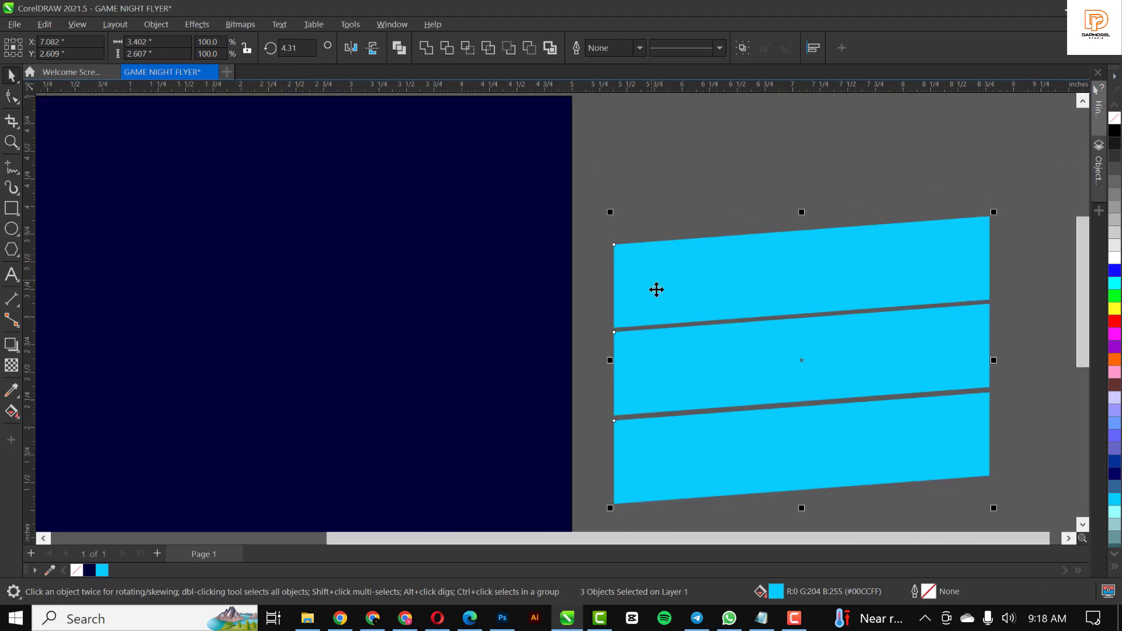
scroll(661, 289, "down", 3)
Step: Remove the outline from the dark blue background rectangle and deselect it
left_click(676, 211)
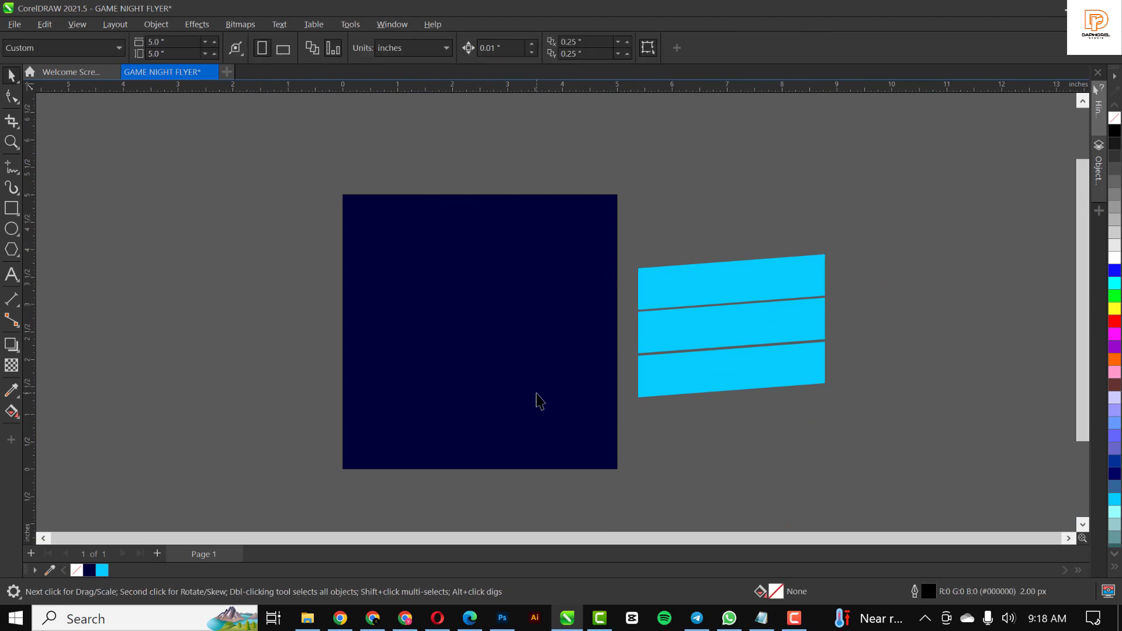
scroll(540, 402, "up", 2)
left_click(342, 258)
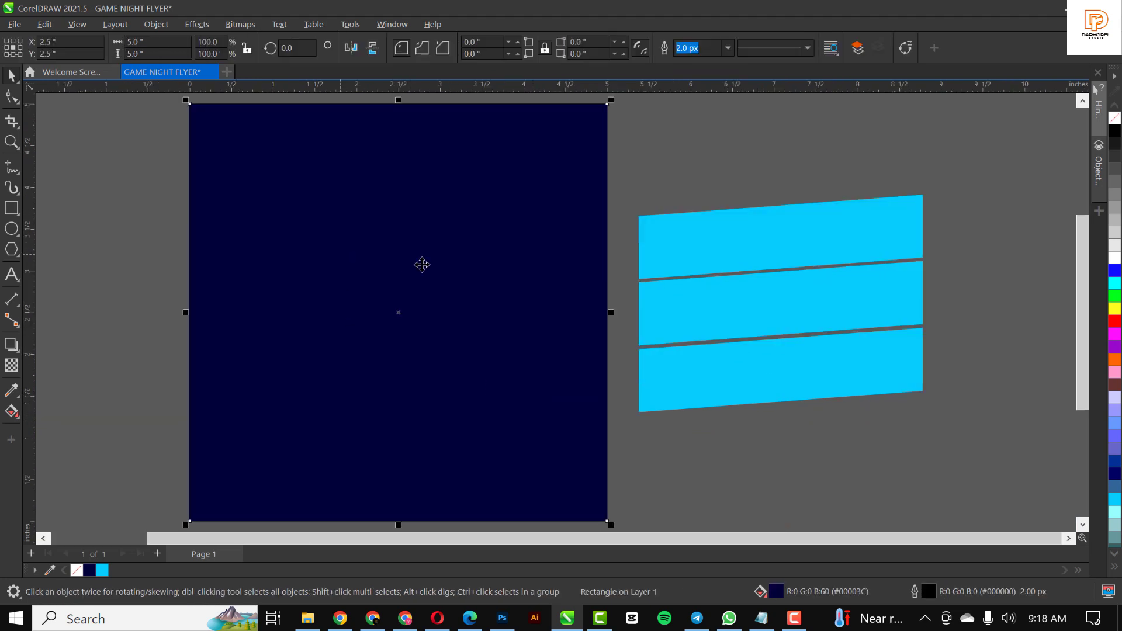
key("Escape")
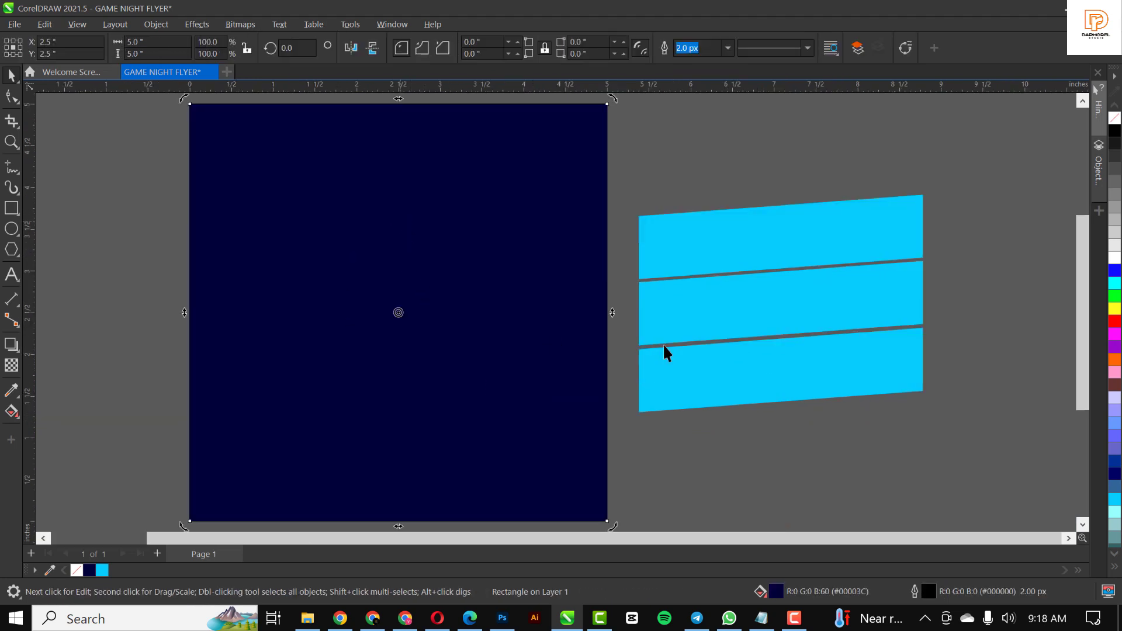
left_click(709, 254)
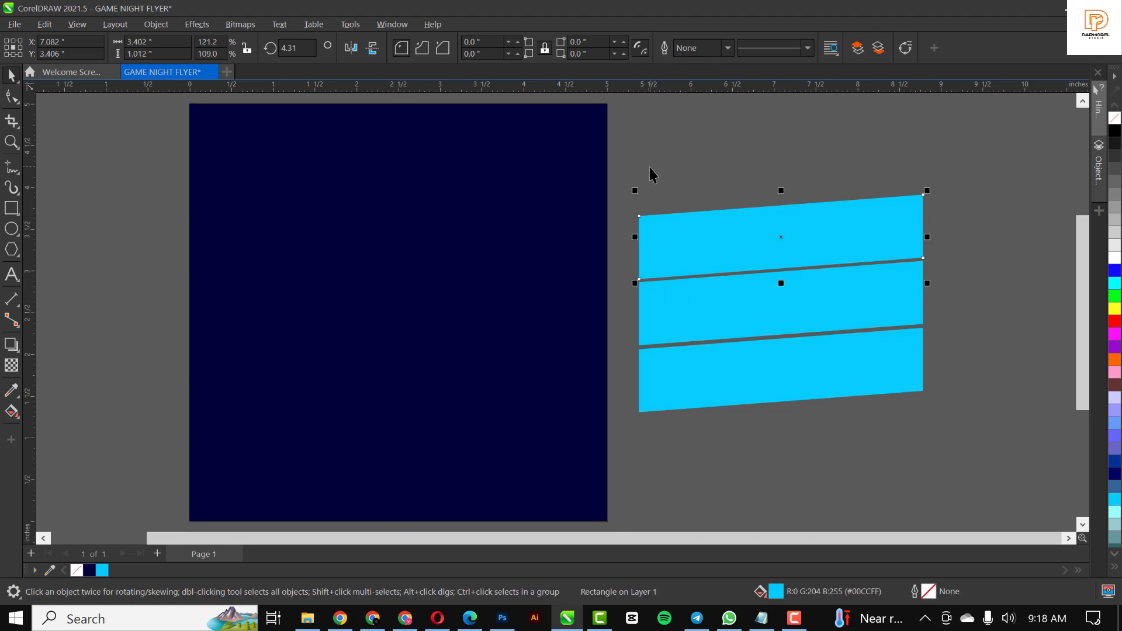
left_click(494, 190)
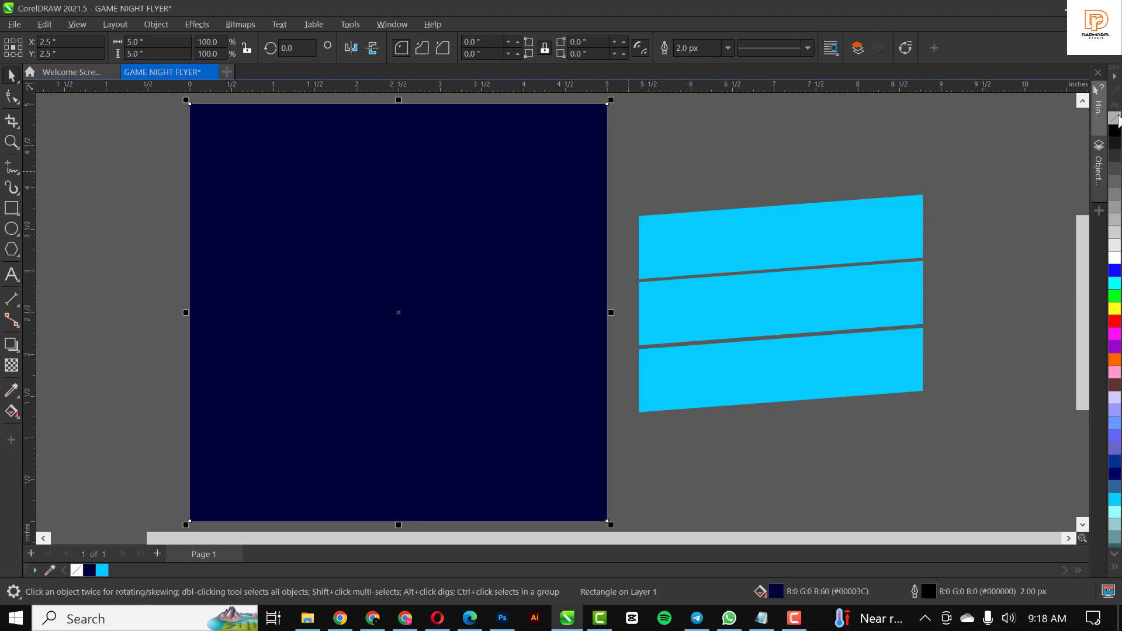
left_click(692, 170)
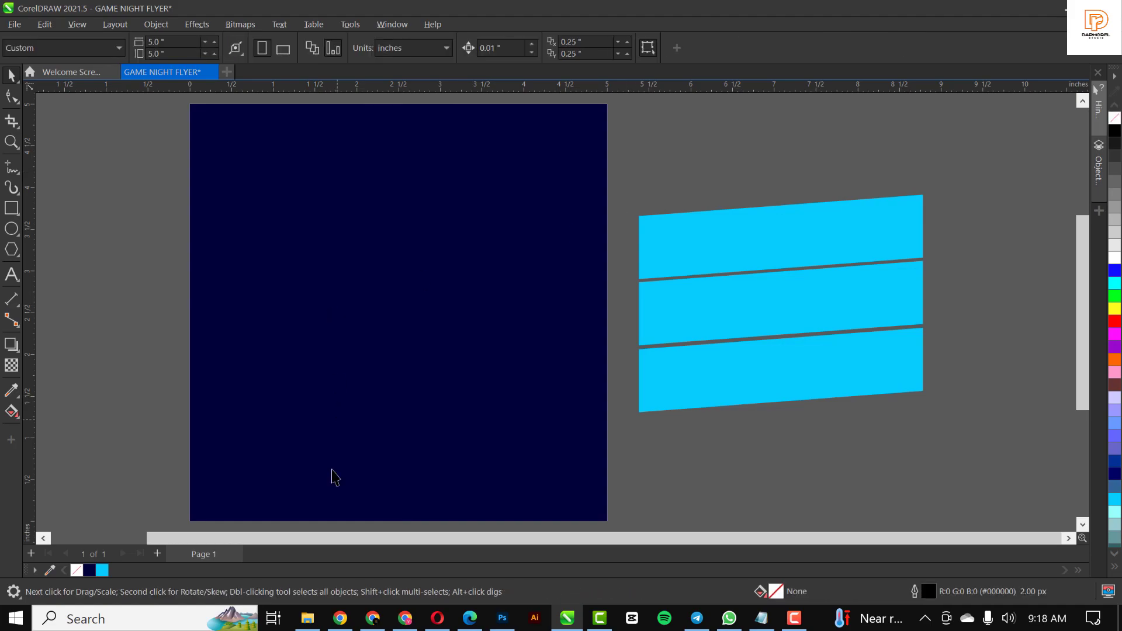
Step: Import the pattern image 68c0c32c8a3d813b872008c5bd84c17c from the GAME NIGHT folder in File Explorer and place it over the dark blue background
left_click(307, 624)
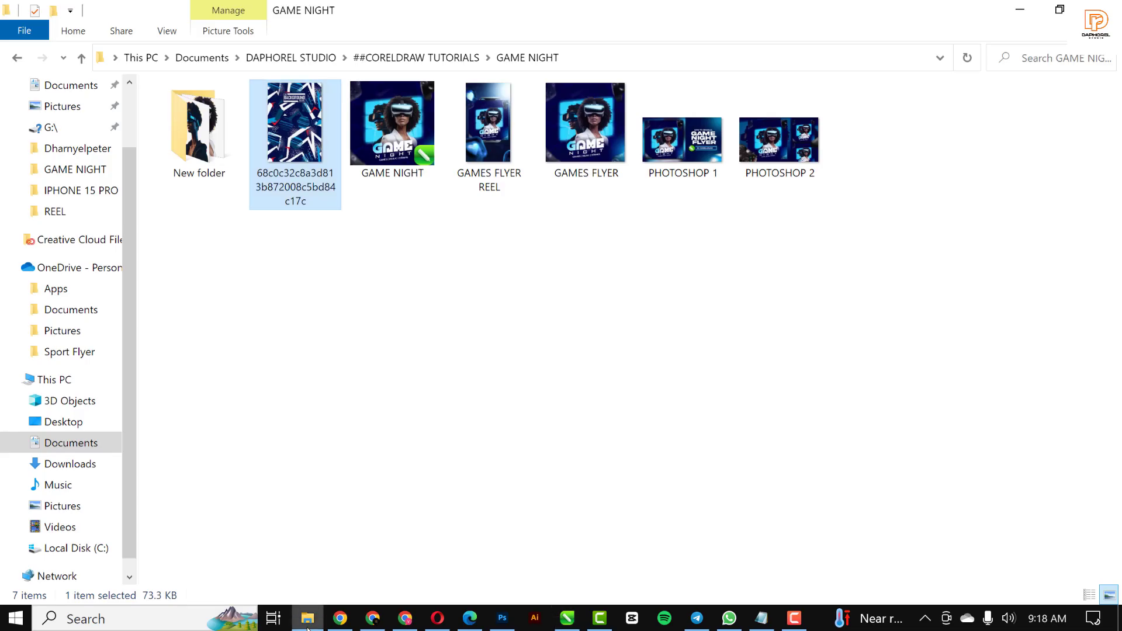
left_click(205, 125)
double_click(204, 125)
left_click(17, 57)
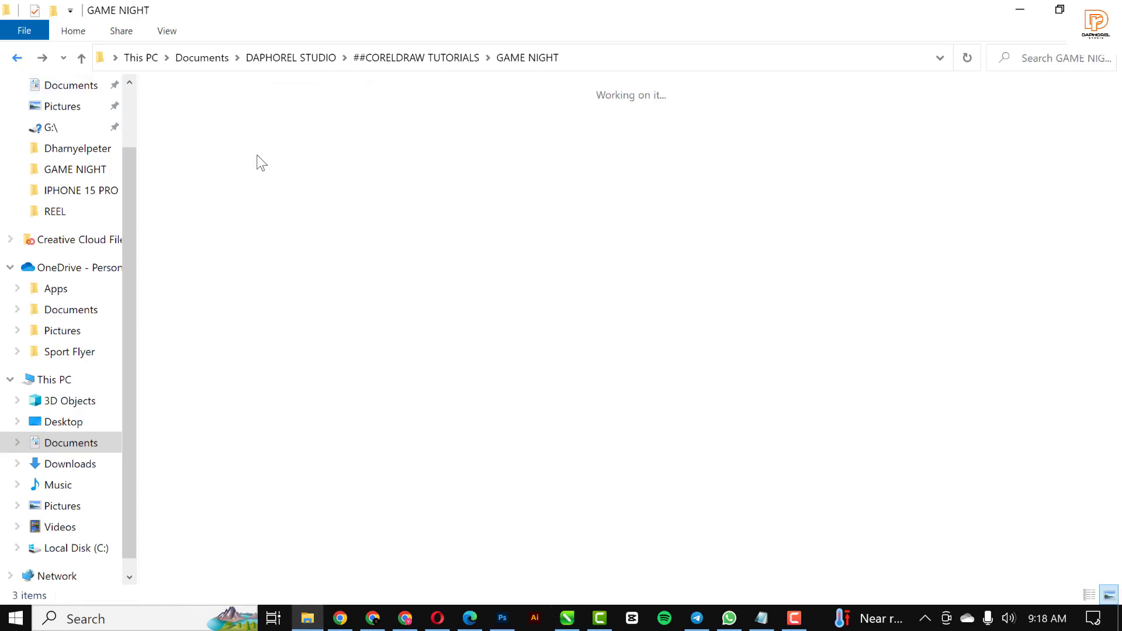
left_click_drag(286, 117, 723, 162)
scroll(678, 223, "down", 5)
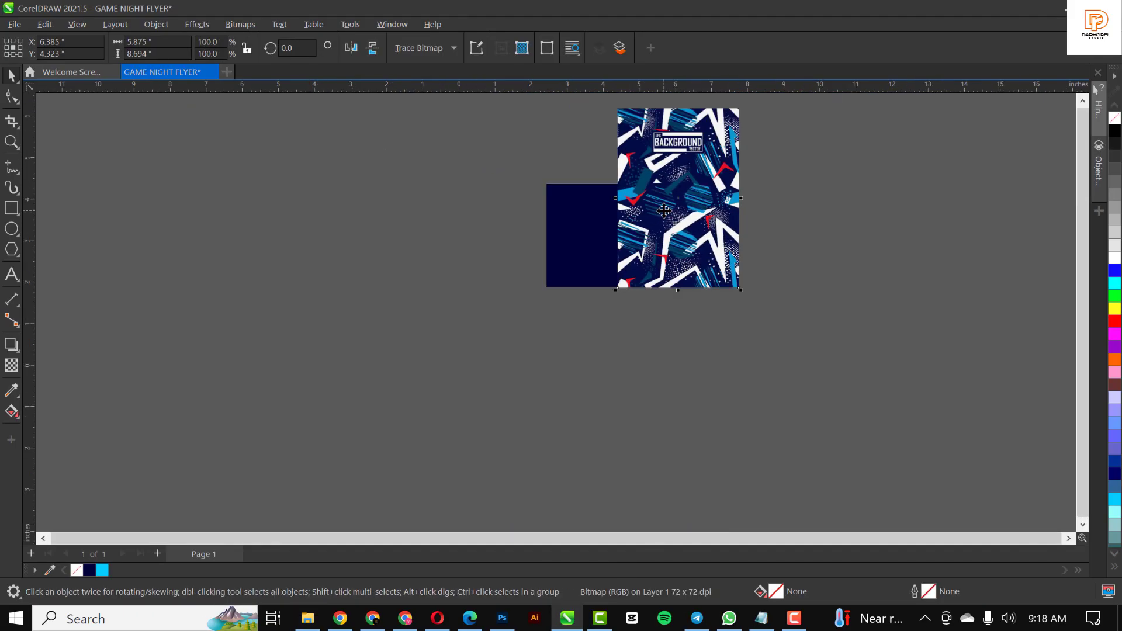
left_click_drag(683, 222, 611, 234)
scroll(611, 234, "up", 2)
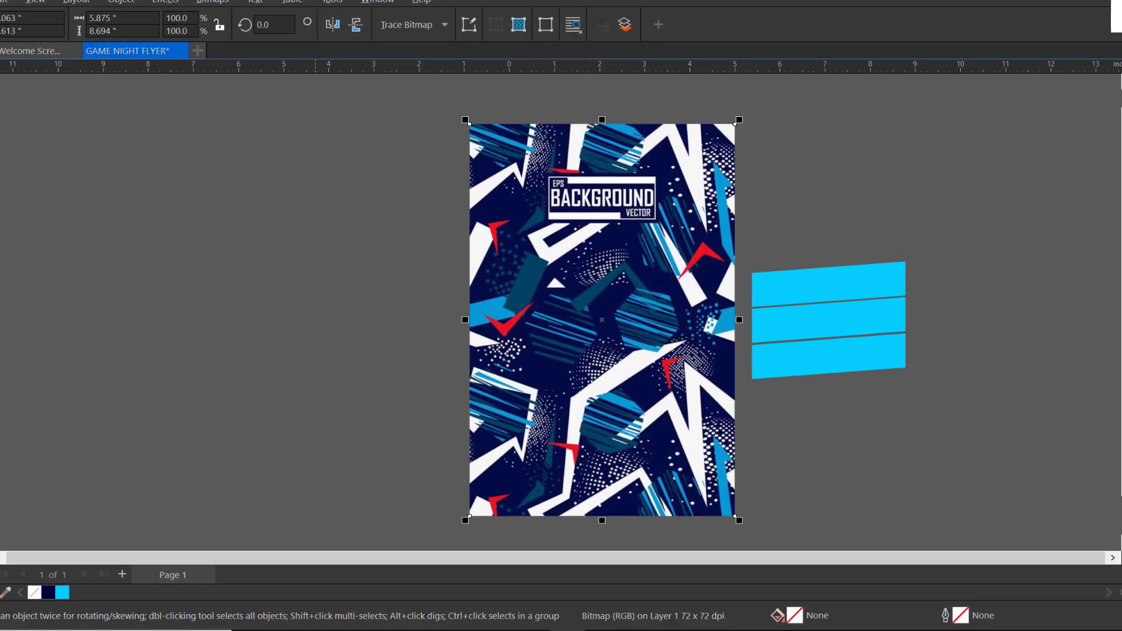
Step: Trim the upper part of the pattern image with the Shape tool to leave a square of about 5.875 inches
left_click(22, 176)
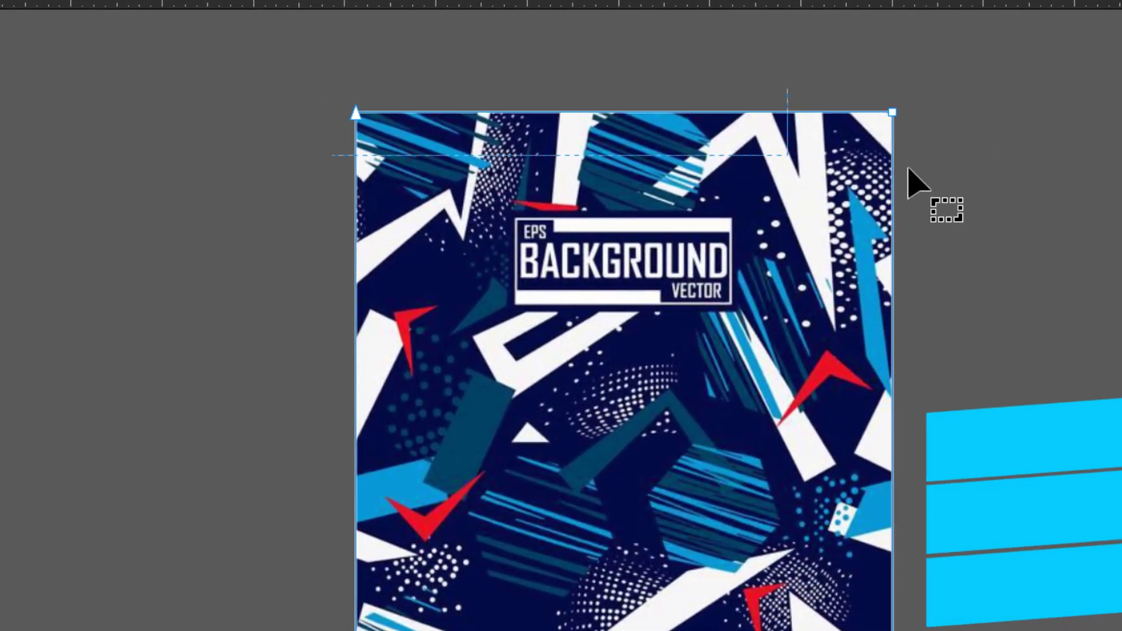
left_click_drag(909, 169, 953, 187)
left_click_drag(890, 111, 894, 306)
left_click_drag(800, 305, 801, 307)
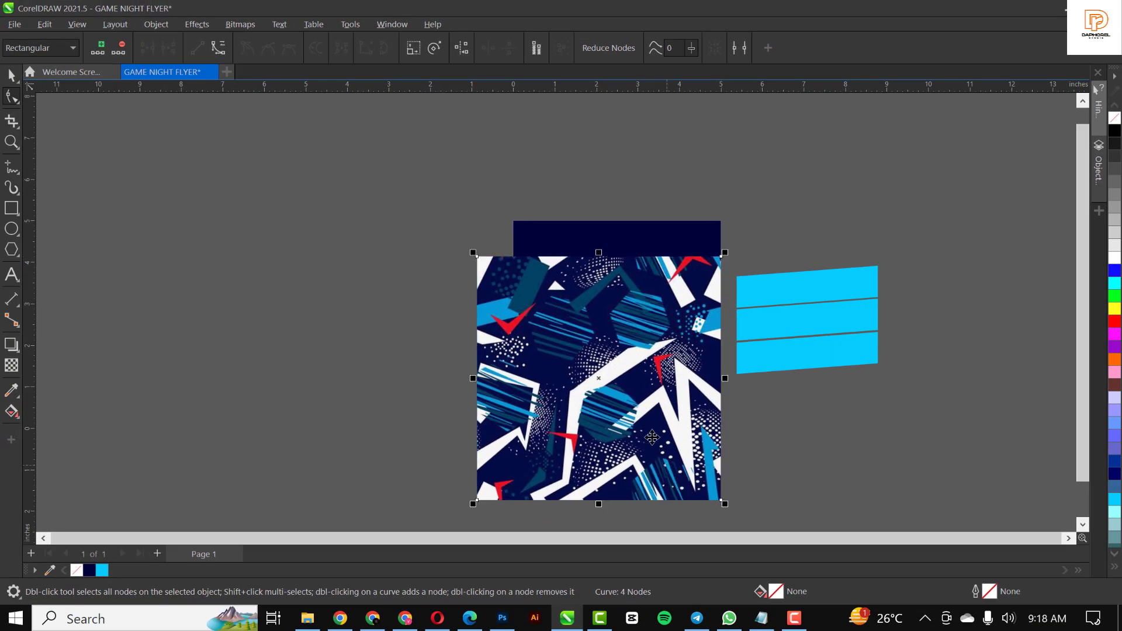
Step: Move the trimmed pattern up over the dark blue background and place a copy off the page to its left
key("space")
left_click_drag(659, 400, 661, 389)
left_click_drag(659, 313, 390, 317)
right_click(389, 317)
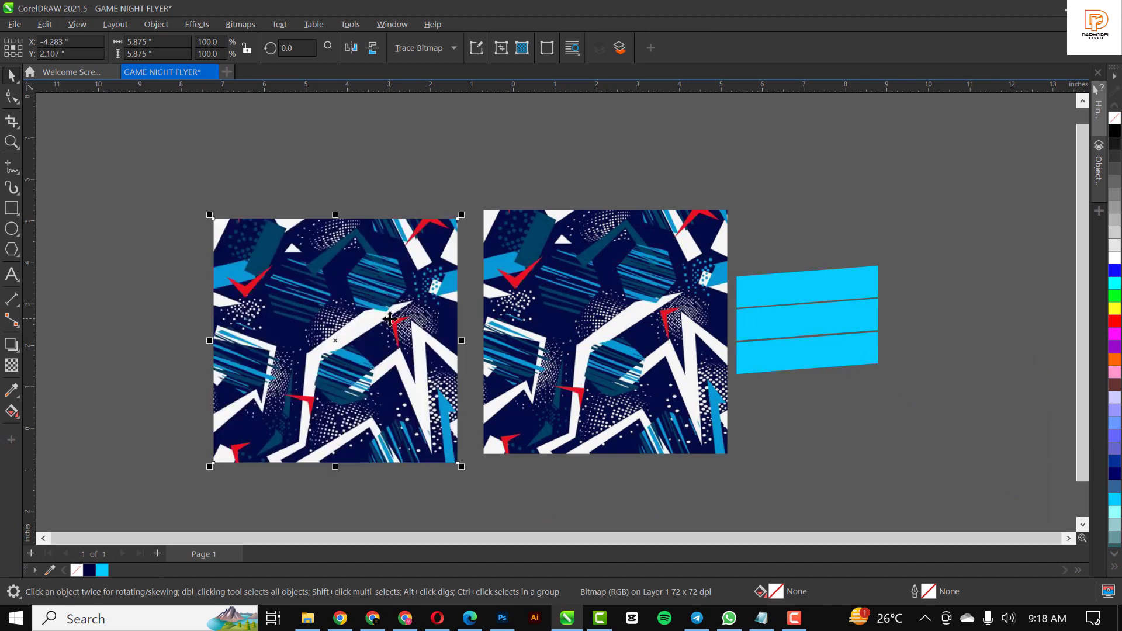
Step: Give the pattern image over the background the Overlay merge mode and a uniform transparency of 79
left_click(570, 331)
left_click(612, 321)
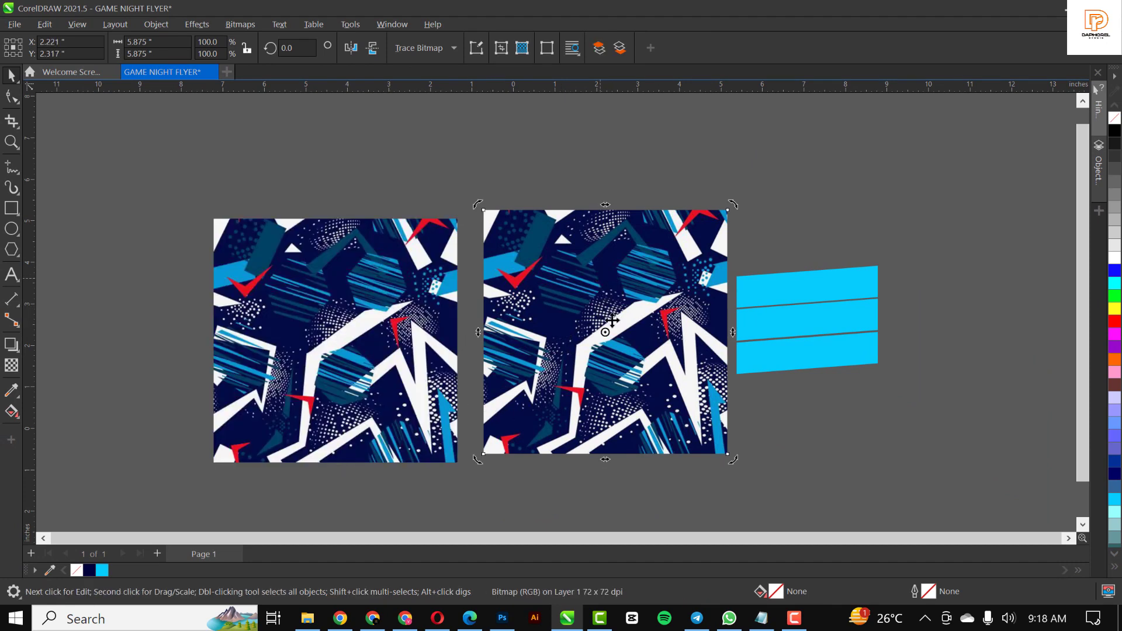
left_click(12, 368)
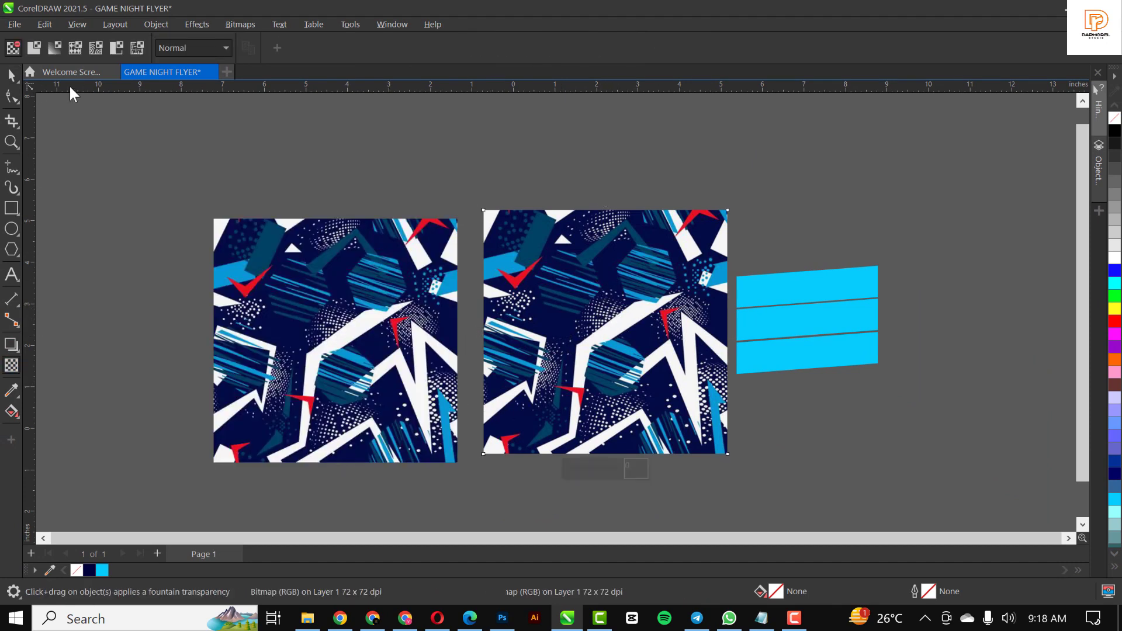
left_click(194, 50)
left_click(173, 340)
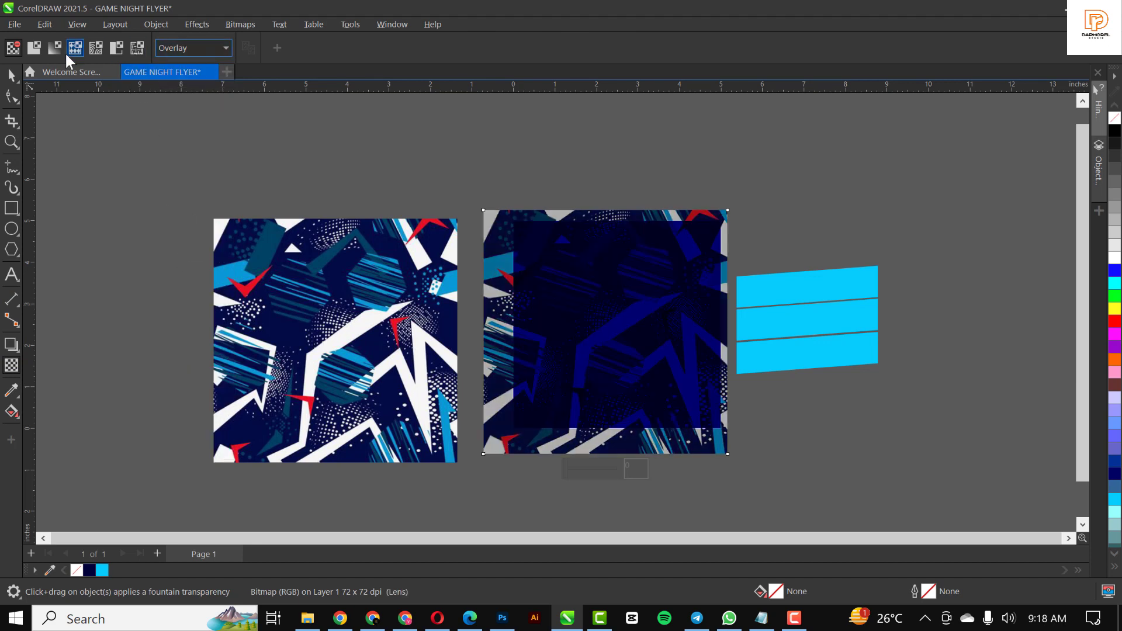
left_click(34, 48)
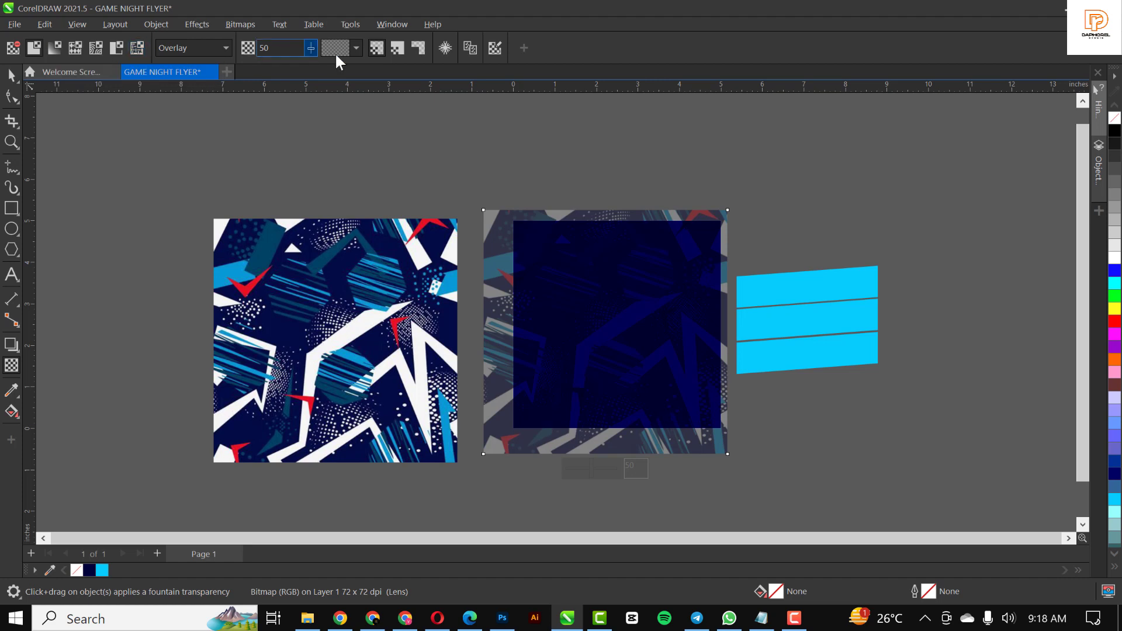
mouse_move(312, 50)
left_mouse_down()
mouse_move(323, 59)
mouse_move(310, 48)
left_mouse_up()
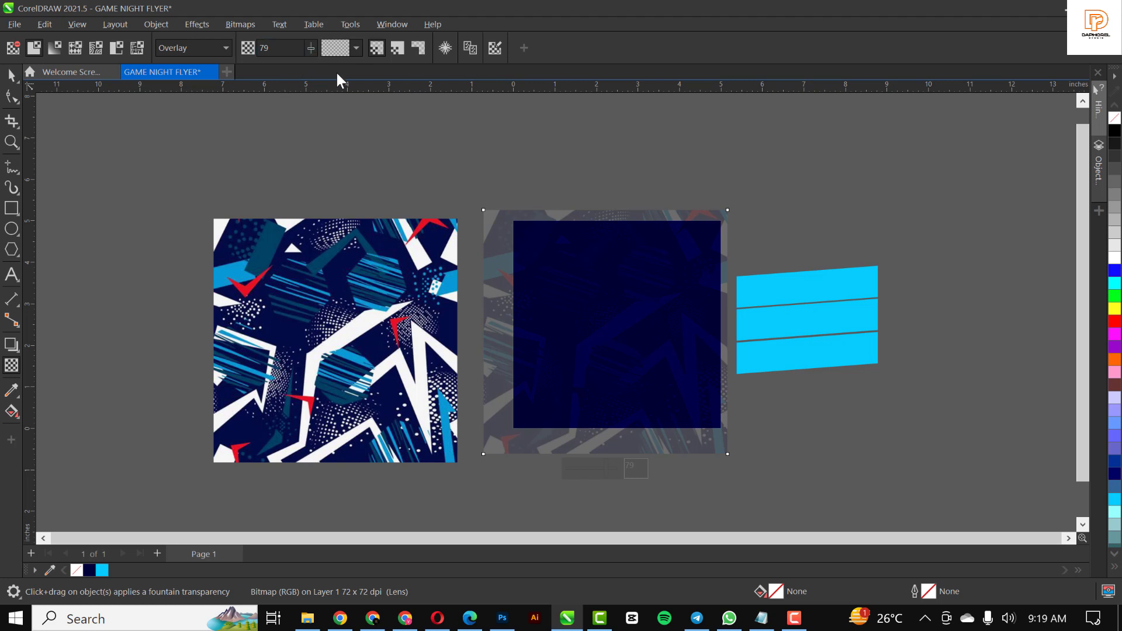
Step: Move the Overlay pattern off the page to its right side and set its transparency to 80
key("space")
left_click_drag(584, 296, 952, 193)
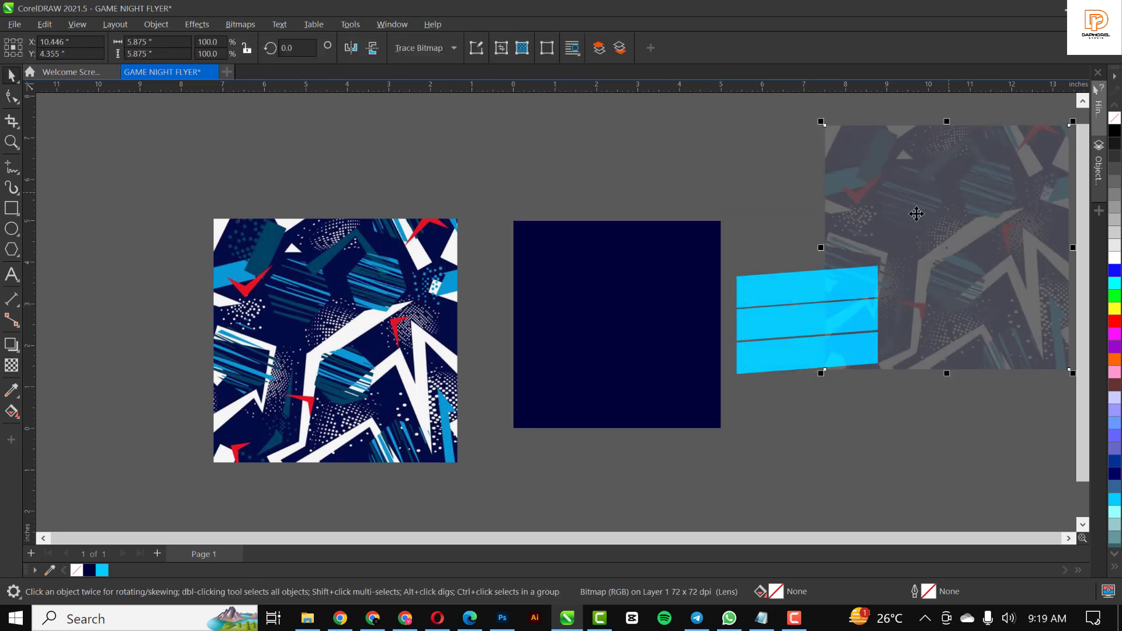
left_click(12, 365)
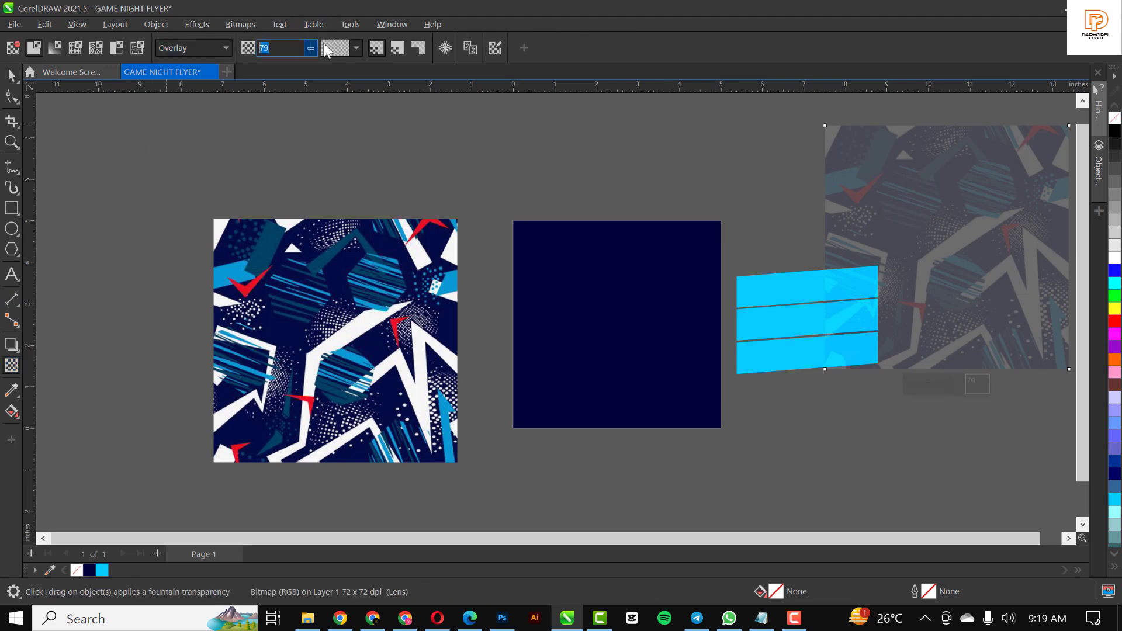
type("80")
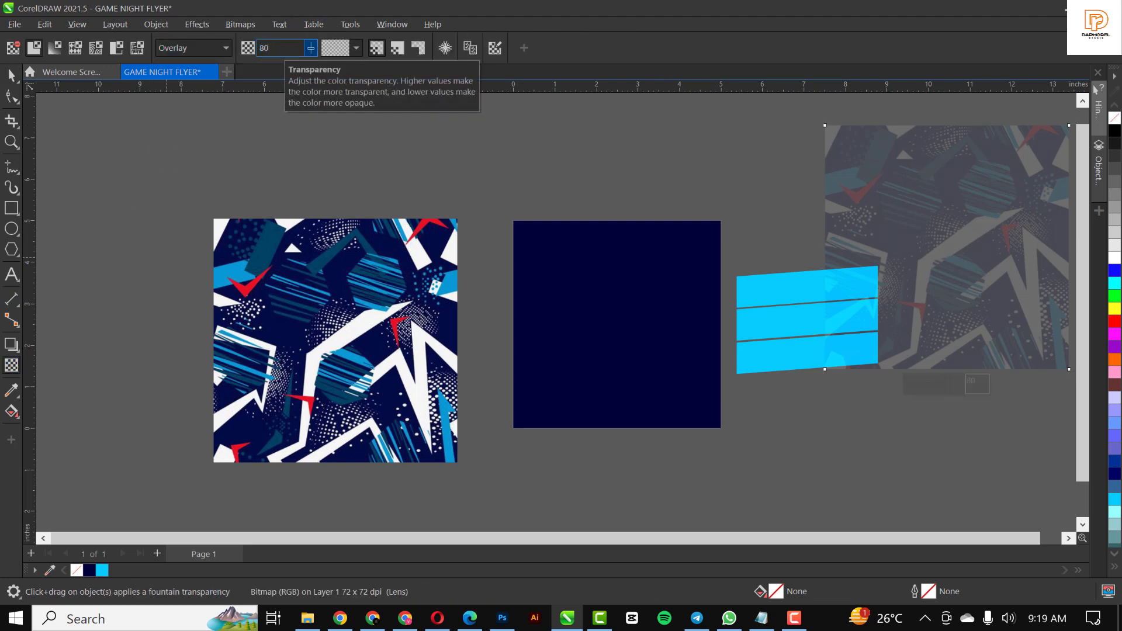
key("Return")
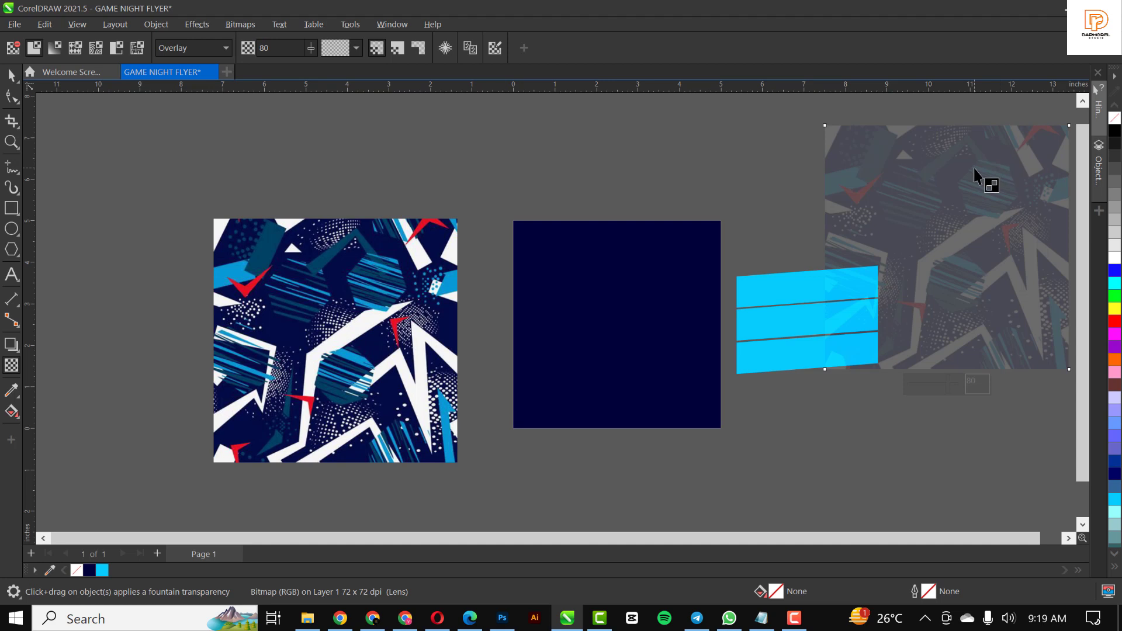
Step: PowerClip the Overlay pattern inside the dark blue background, open its contents to check them, and finish editing
key("space")
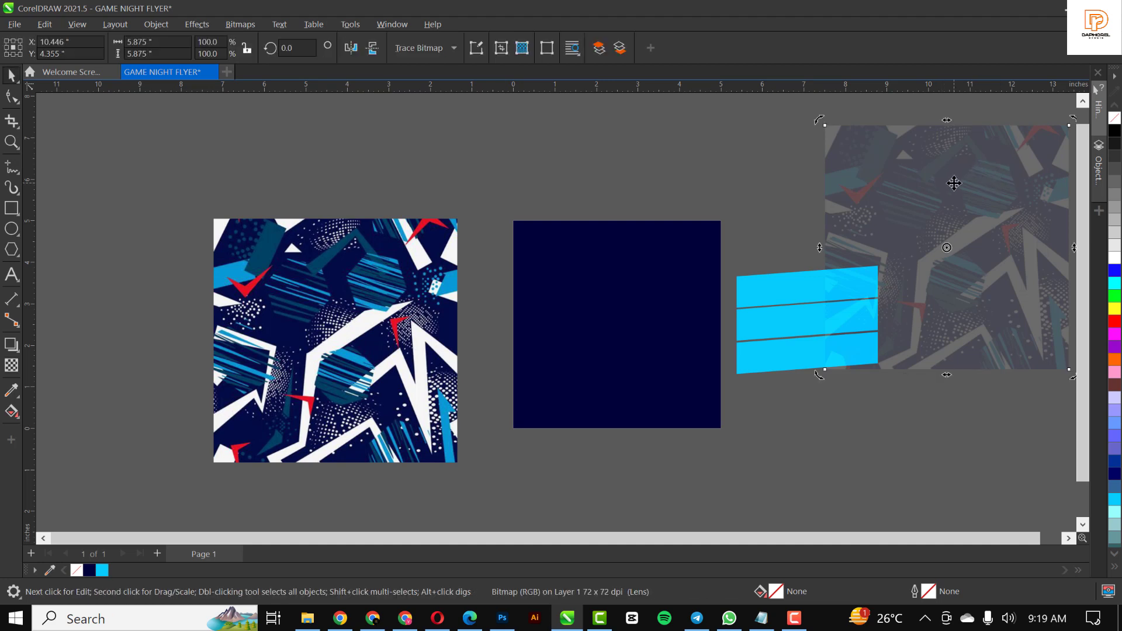
right_click(954, 183)
left_click(1005, 395)
left_click(619, 298)
double_click(620, 300)
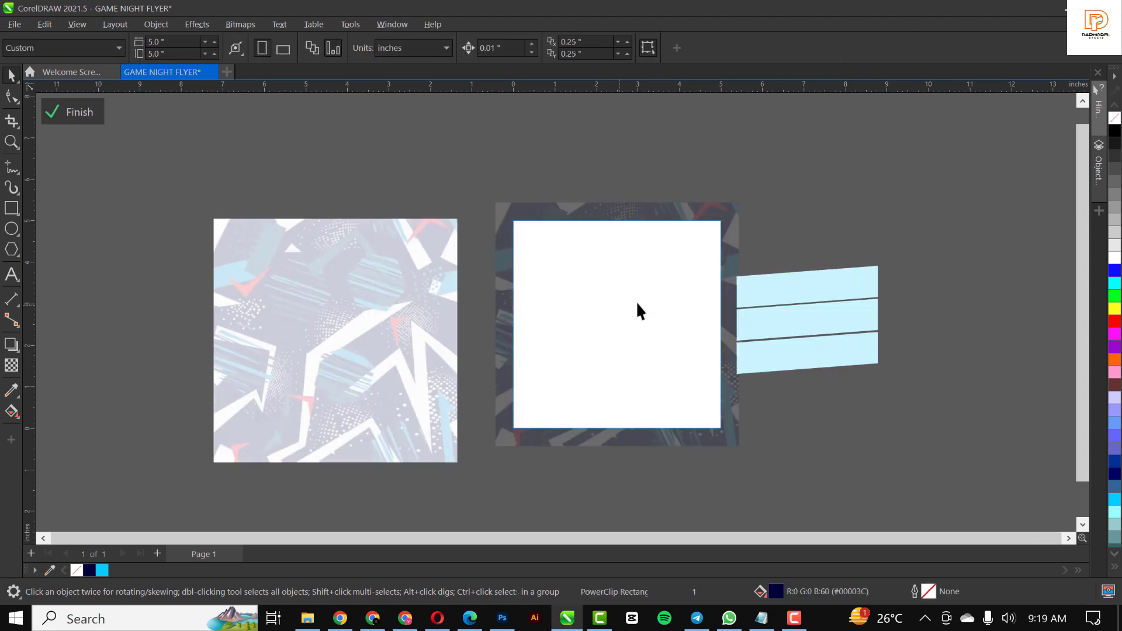
left_click(637, 310)
left_click(817, 221, "ctrl")
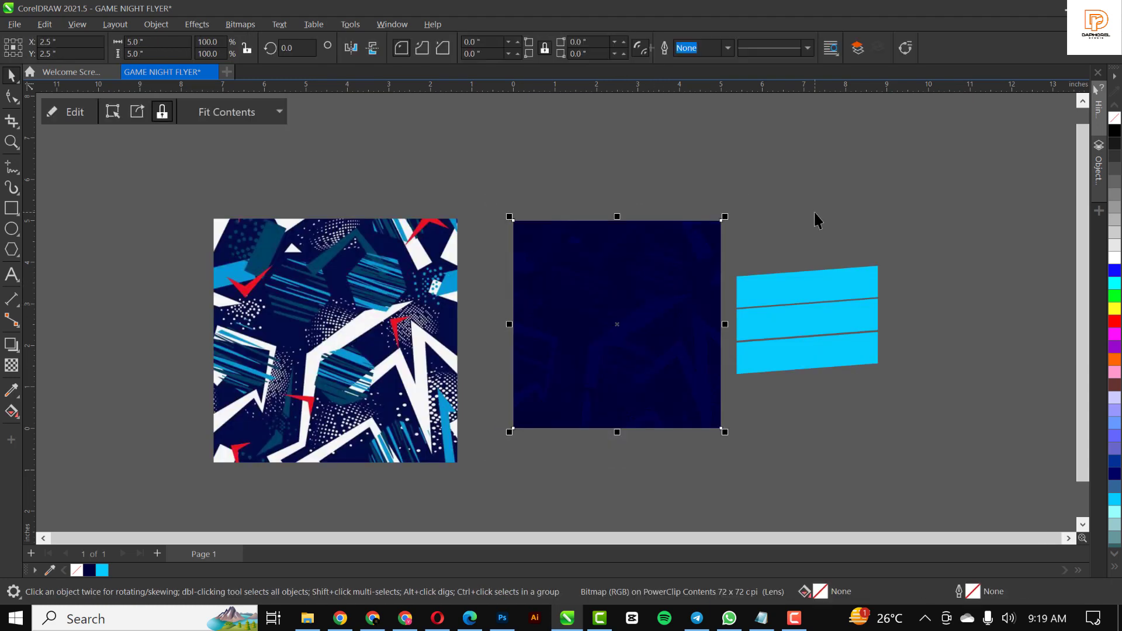
left_click(817, 221)
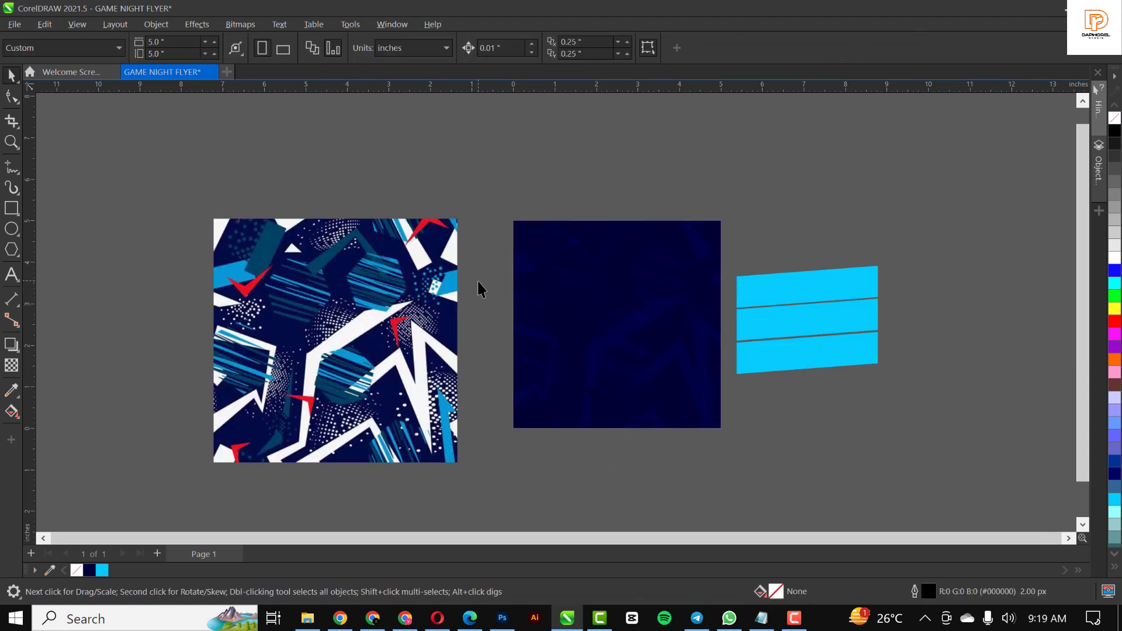
Step: Move the three slanted bars onto the dark blue background, centered vertically at Y 2.5 inches
left_click(811, 309)
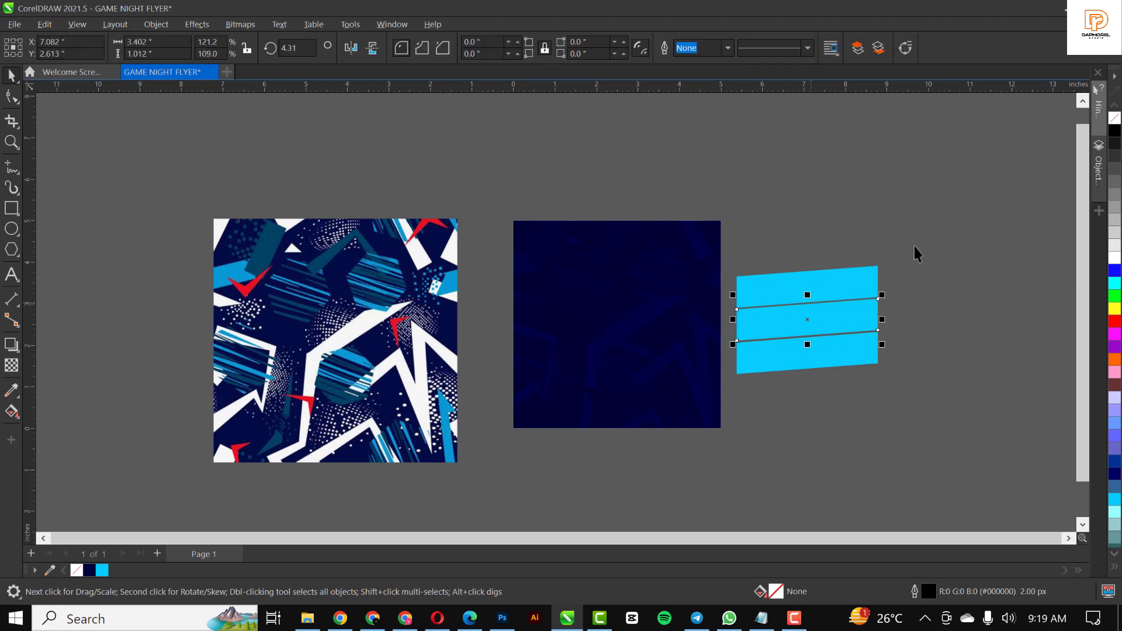
left_click_drag(886, 237, 718, 419)
left_click_drag(839, 328, 656, 343)
scroll(609, 293, "up", 1)
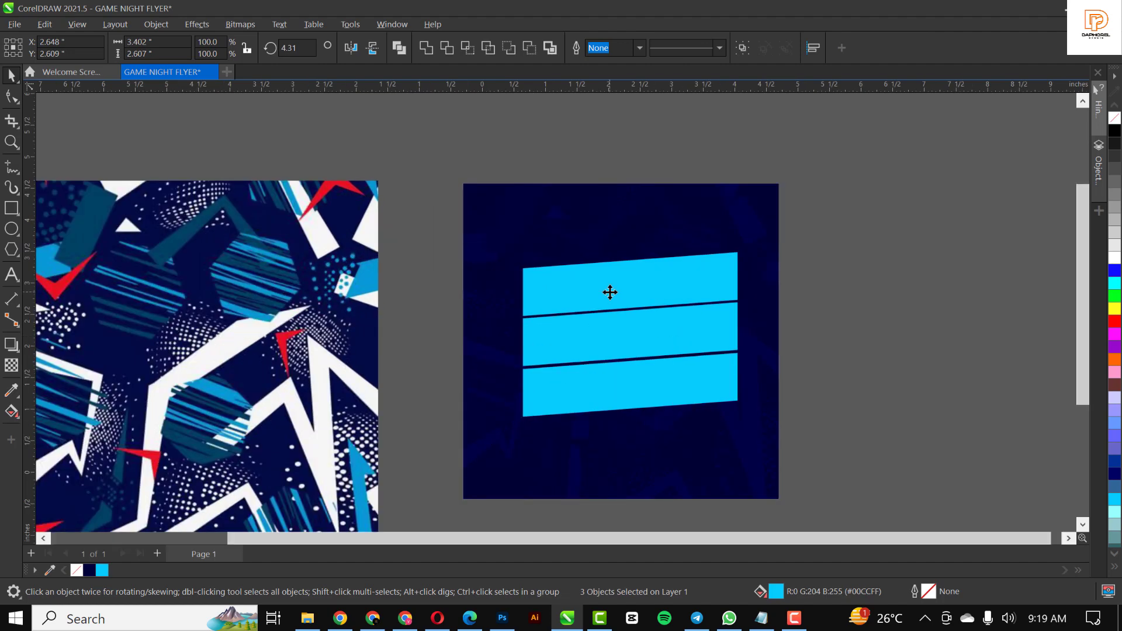
scroll(610, 292, "up", 1)
left_click_drag(609, 293, 610, 304)
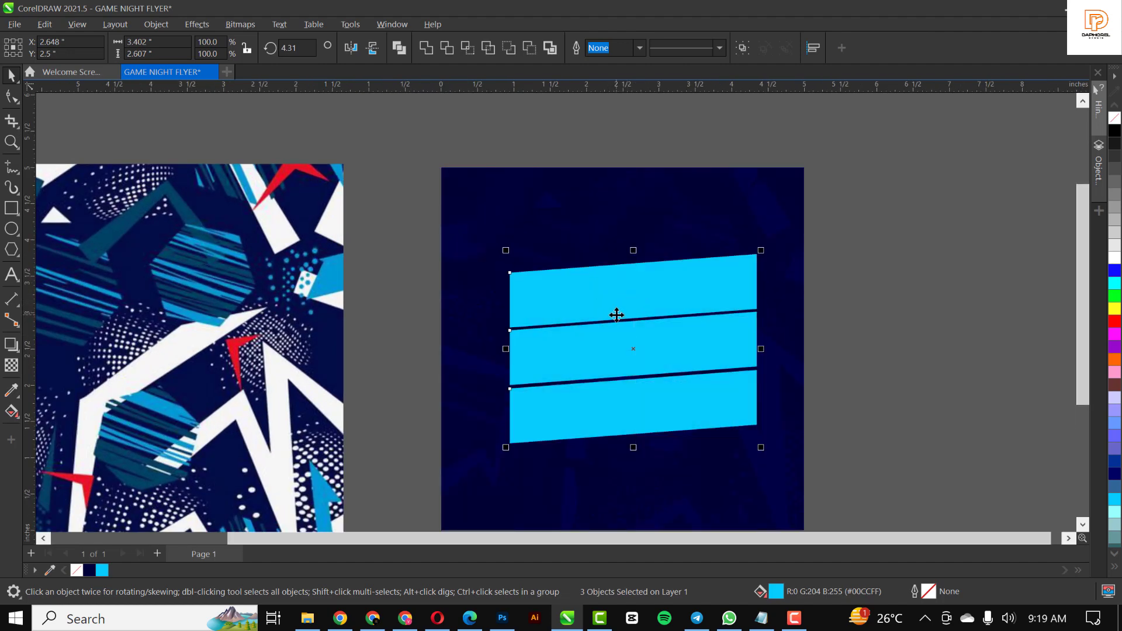
Step: Duplicate the three bars off the page to its right side and combine the copy into a single curve
scroll(594, 288, "down", 1)
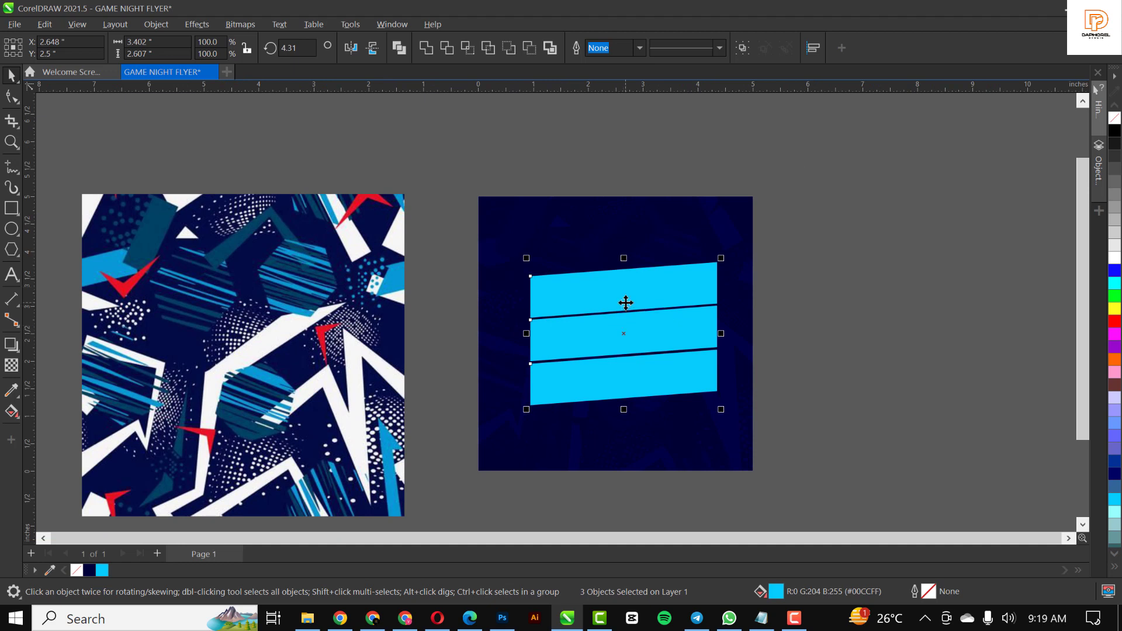
left_click_drag(622, 297, 879, 298)
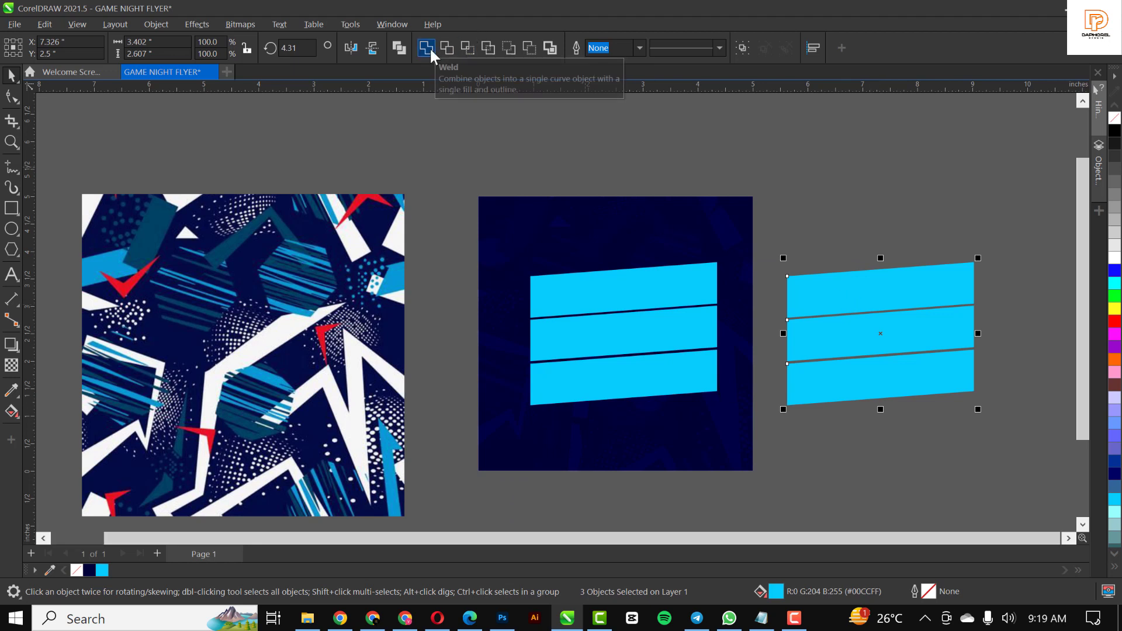
key("ctrl+l")
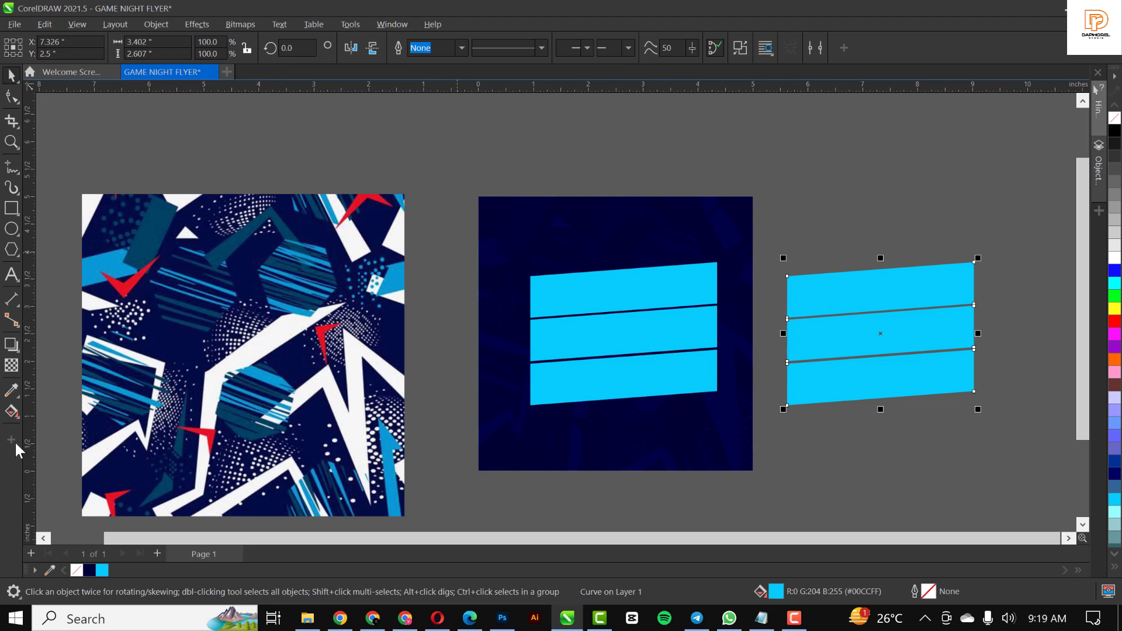
Step: Set the merge mode of the combined bars to Screen
left_click(11, 365)
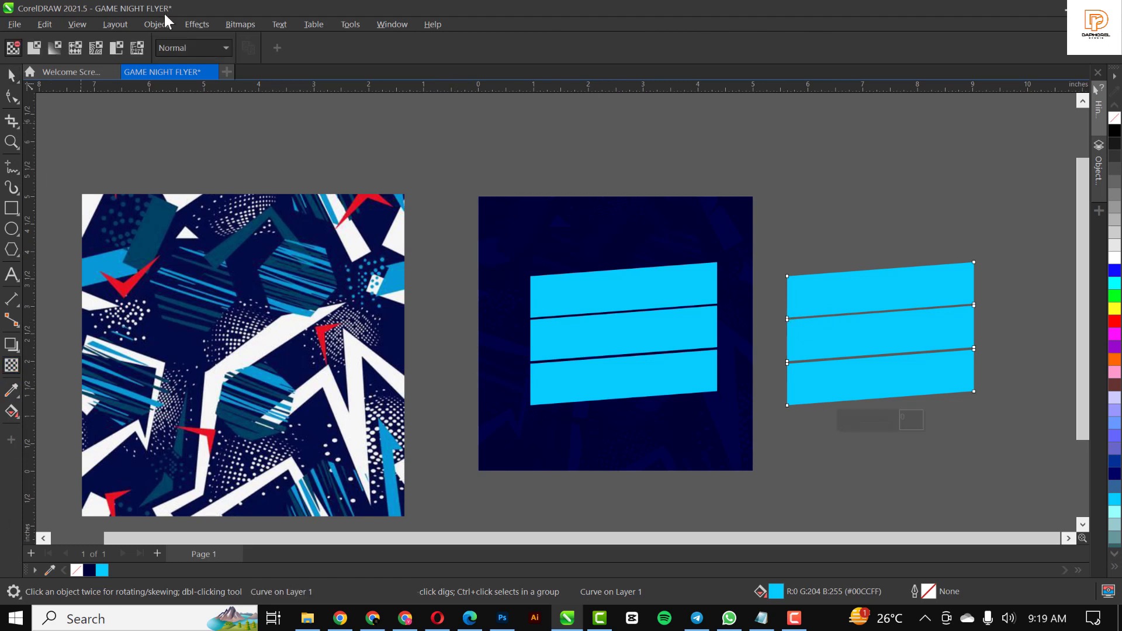
left_click(211, 48)
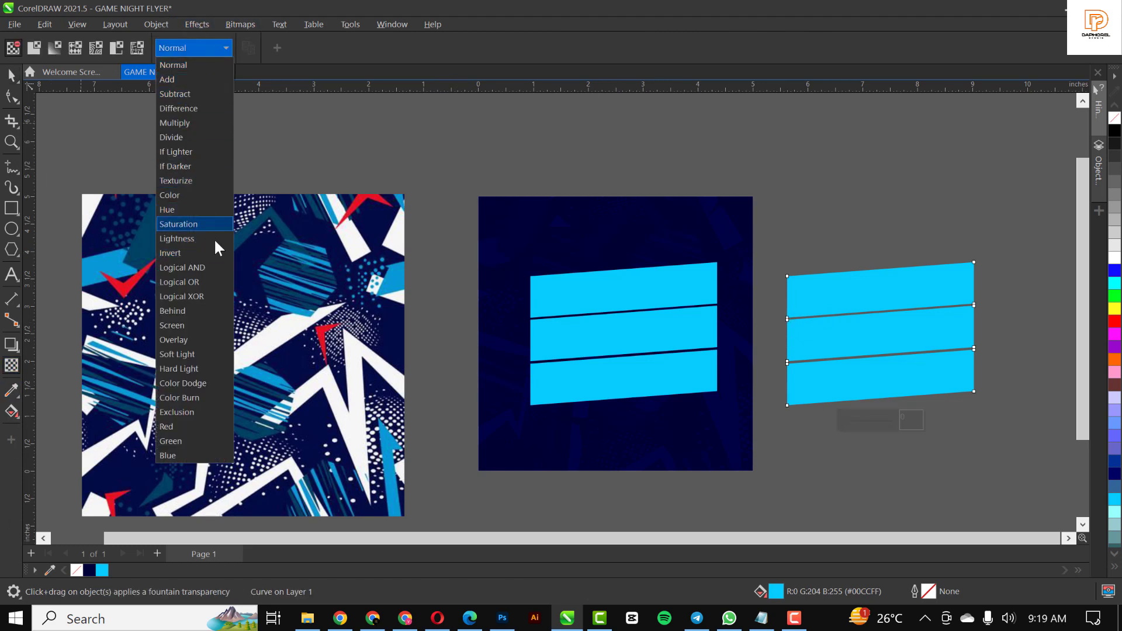
left_click(185, 324)
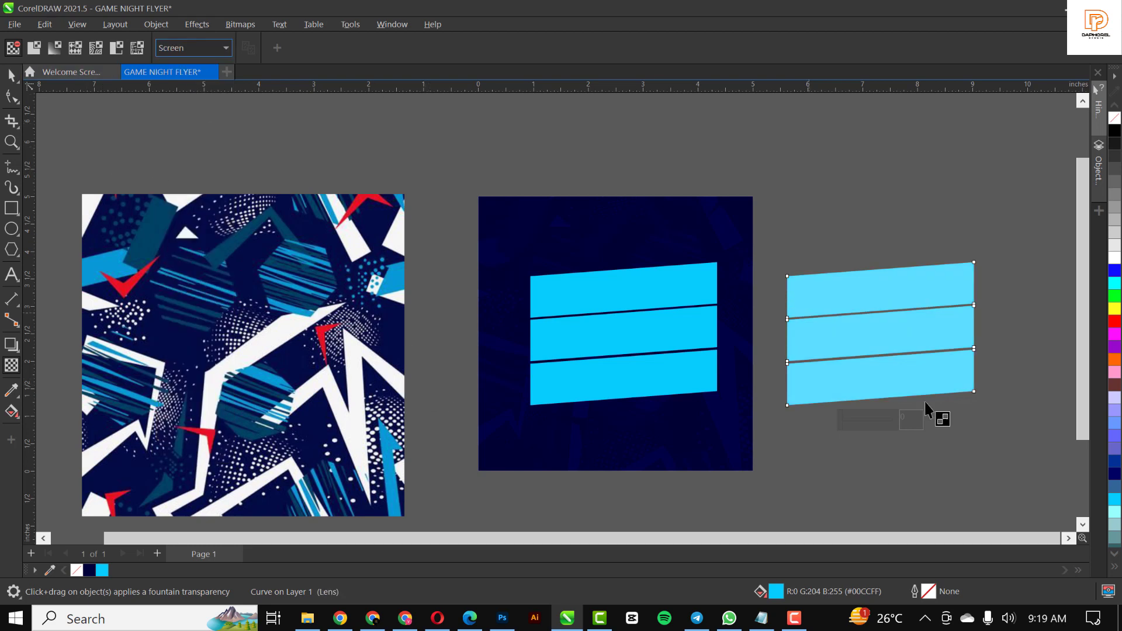
Step: Apply a Gaussian Blur with a 16.2 pixel radius to the combined bars and place them over the original bars
left_click(195, 27)
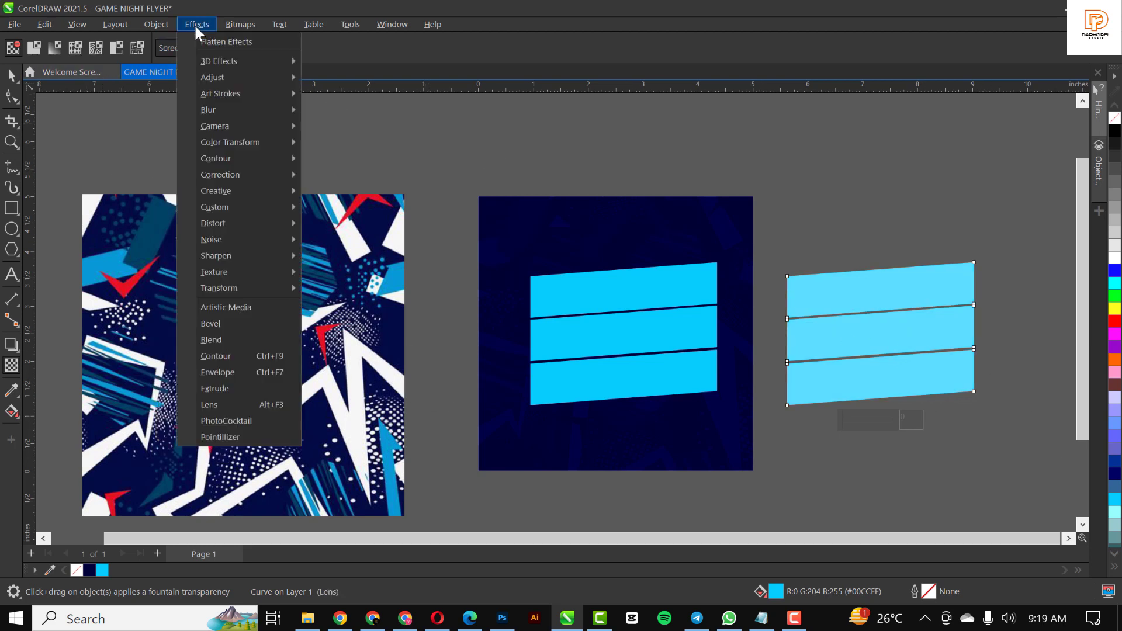
mouse_move(217, 110)
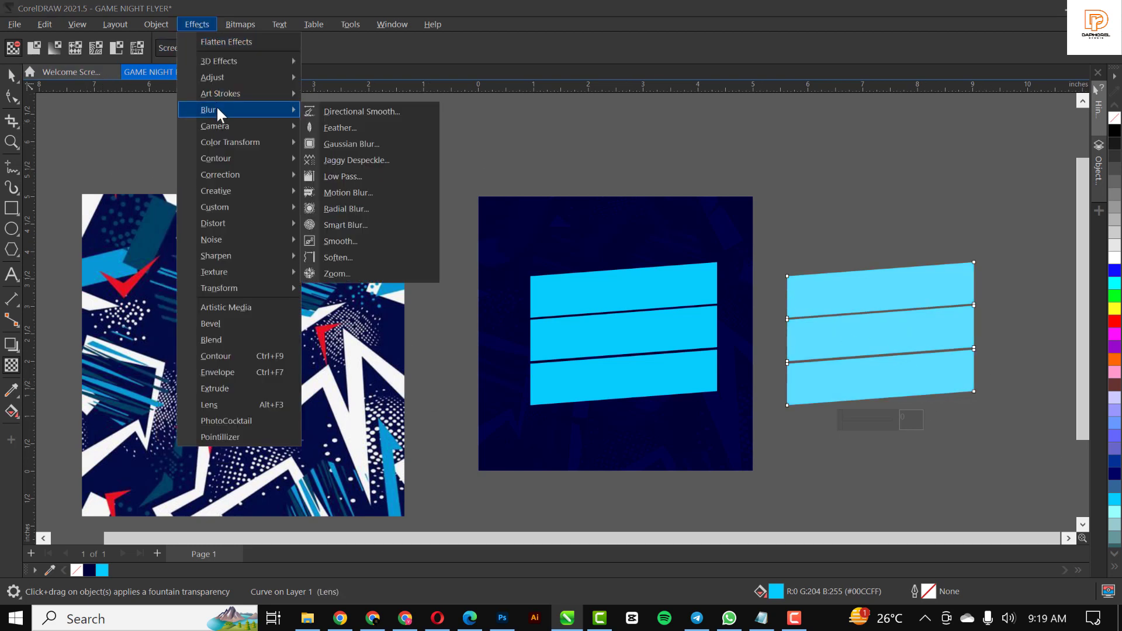
left_click(355, 145)
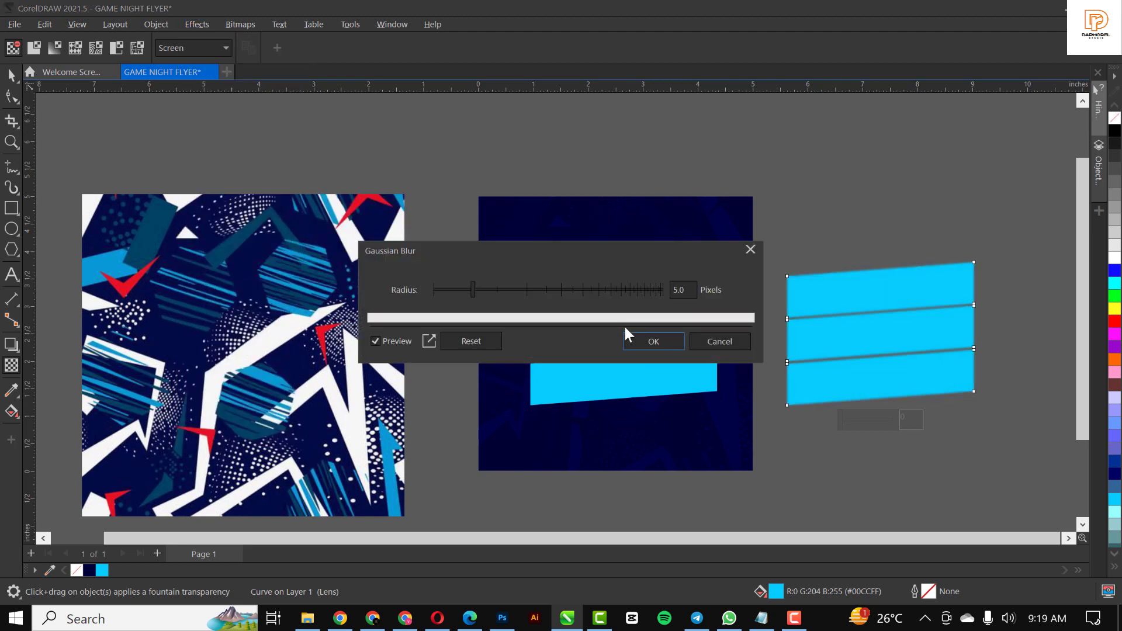
left_click_drag(473, 290, 494, 290)
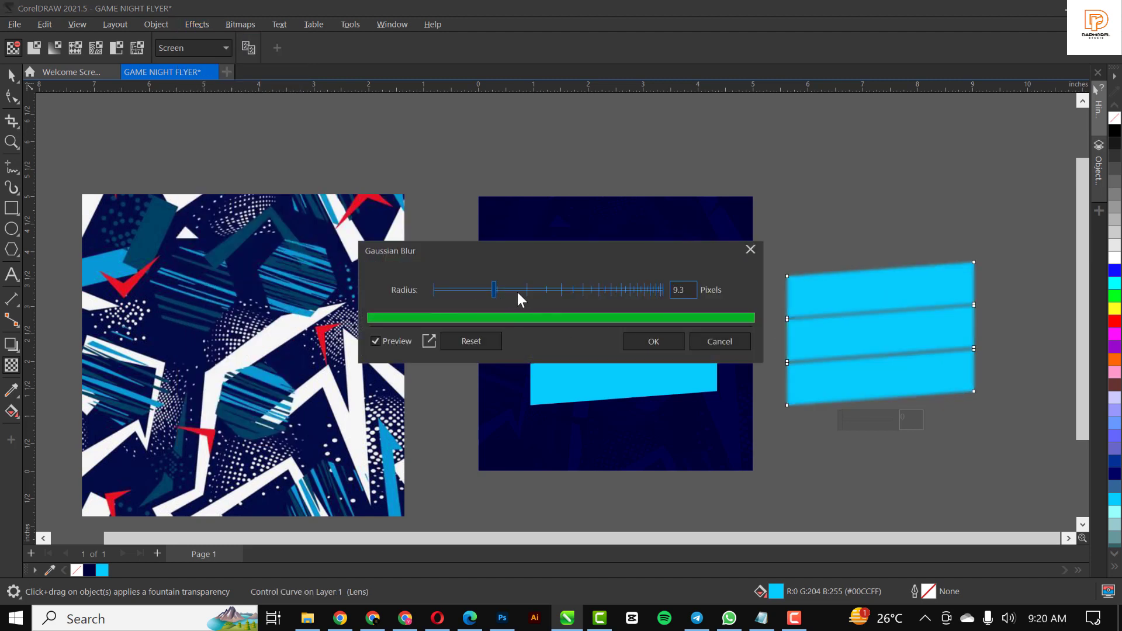
left_click(518, 291)
left_click(654, 342)
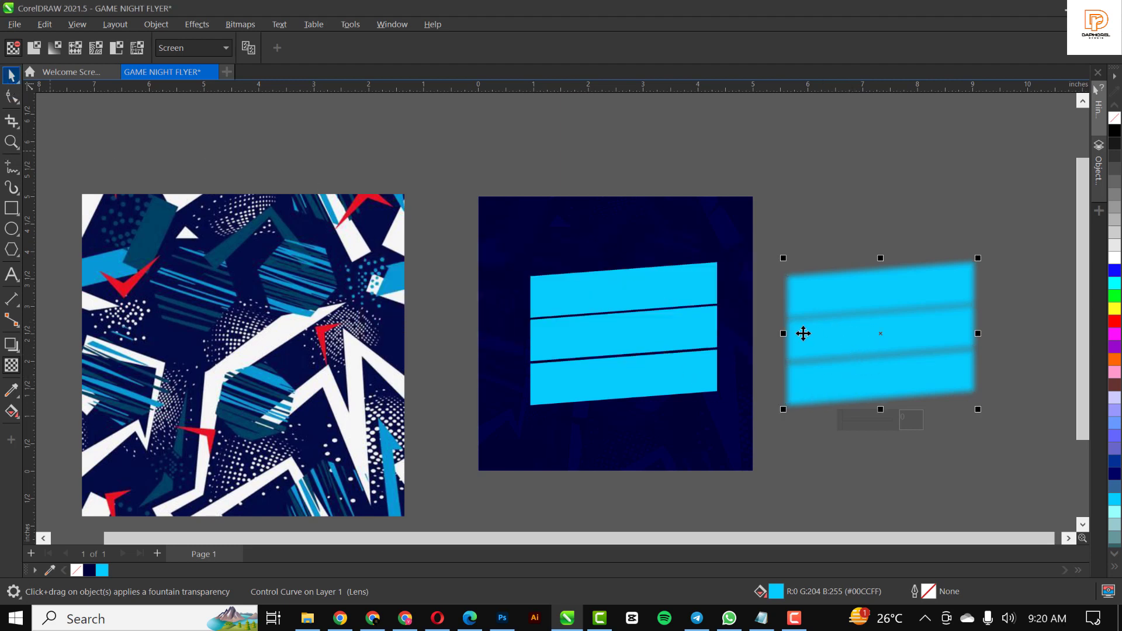
key("space")
left_click_drag(729, 323, 603, 321)
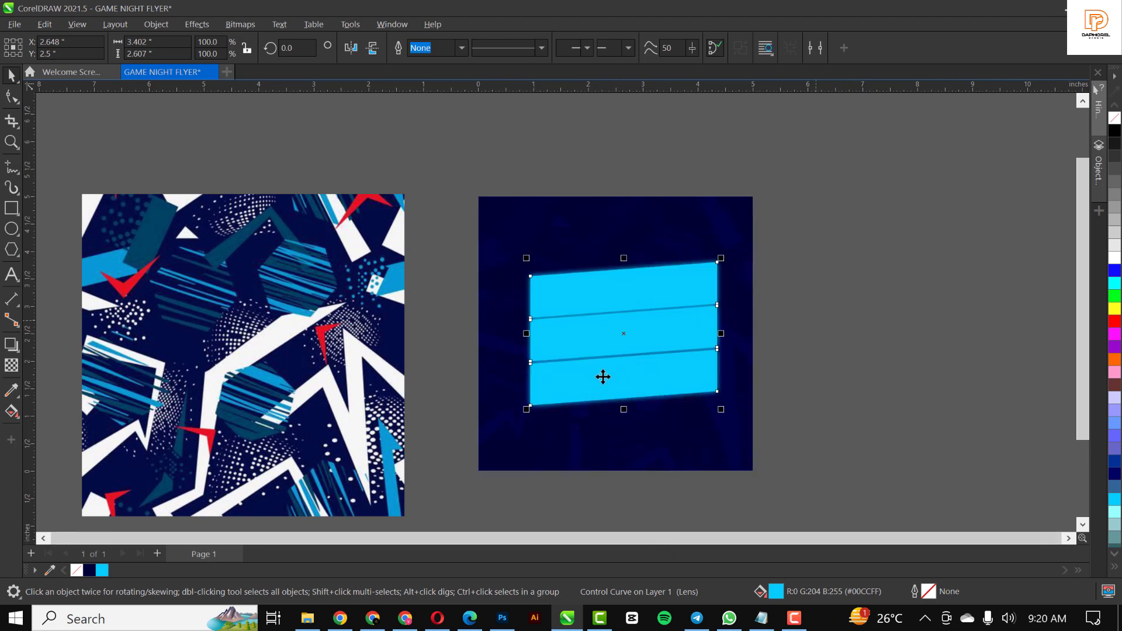
Step: Apply a stronger Gaussian Blur with a 79.5 pixel radius to the Screen-mode bars to widen their glow
left_click(11, 365)
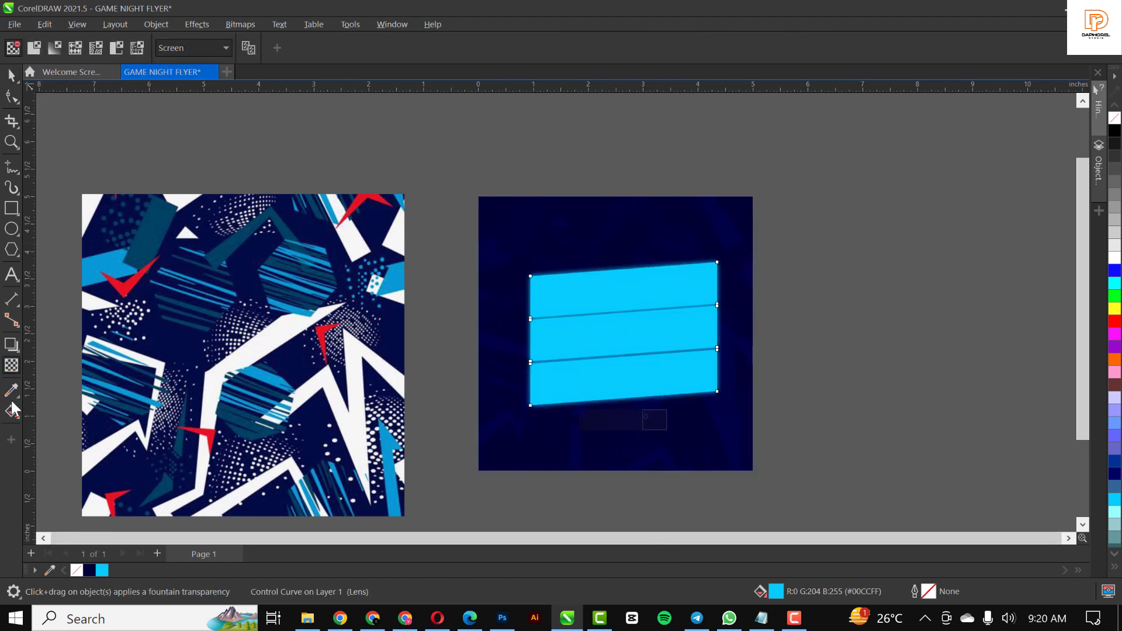
left_click(208, 22)
mouse_move(251, 111)
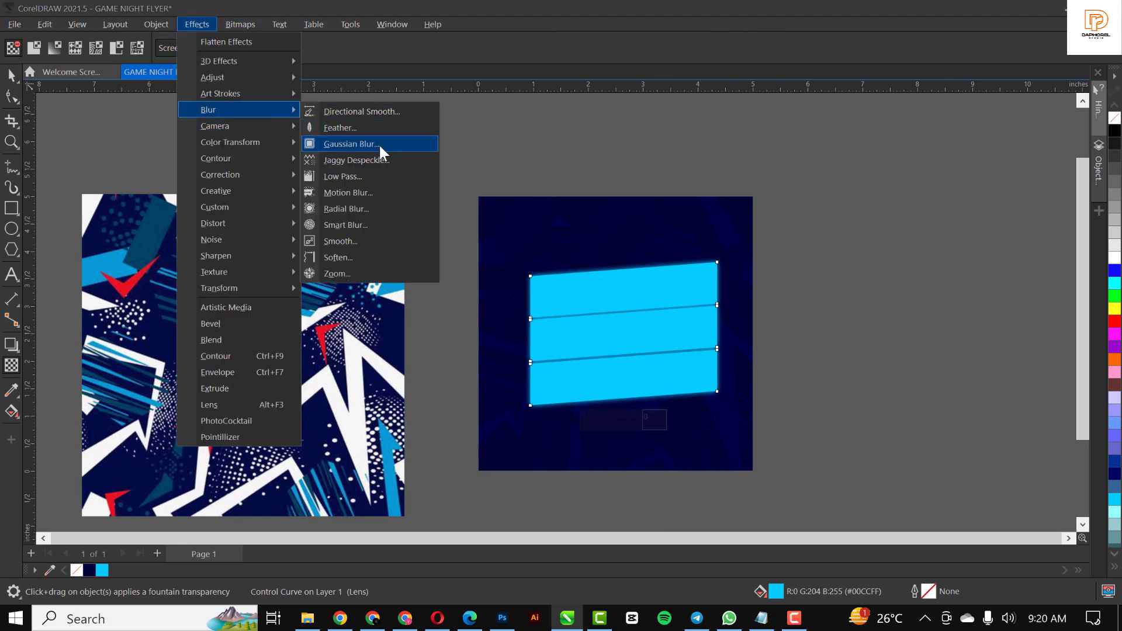
left_click(374, 143)
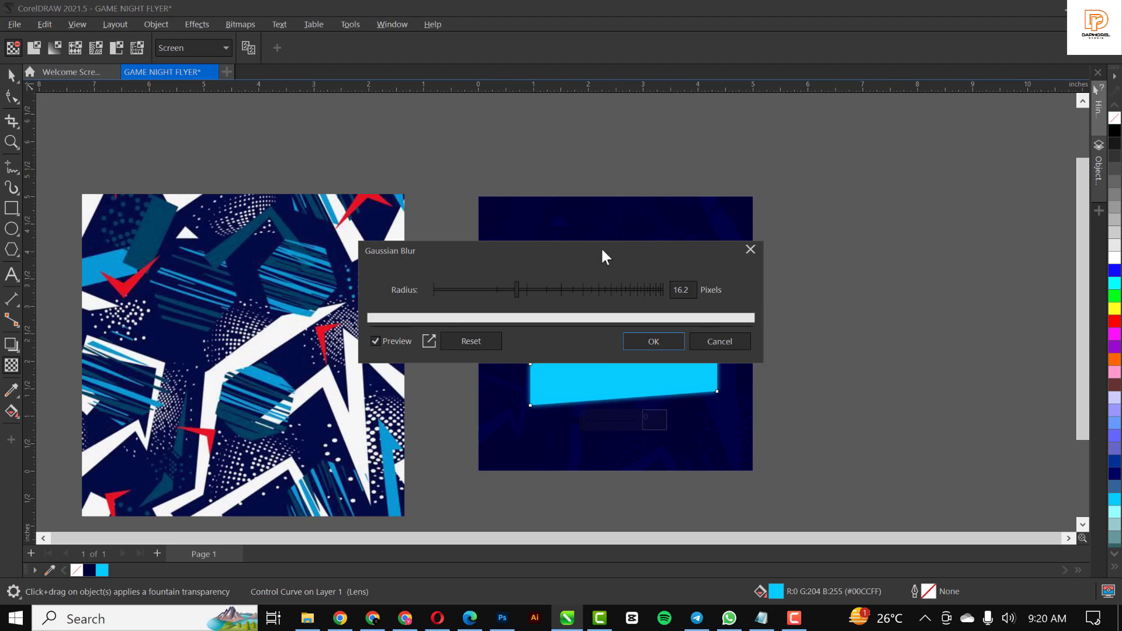
left_click_drag(601, 248, 879, 120)
left_click_drag(819, 152, 847, 153)
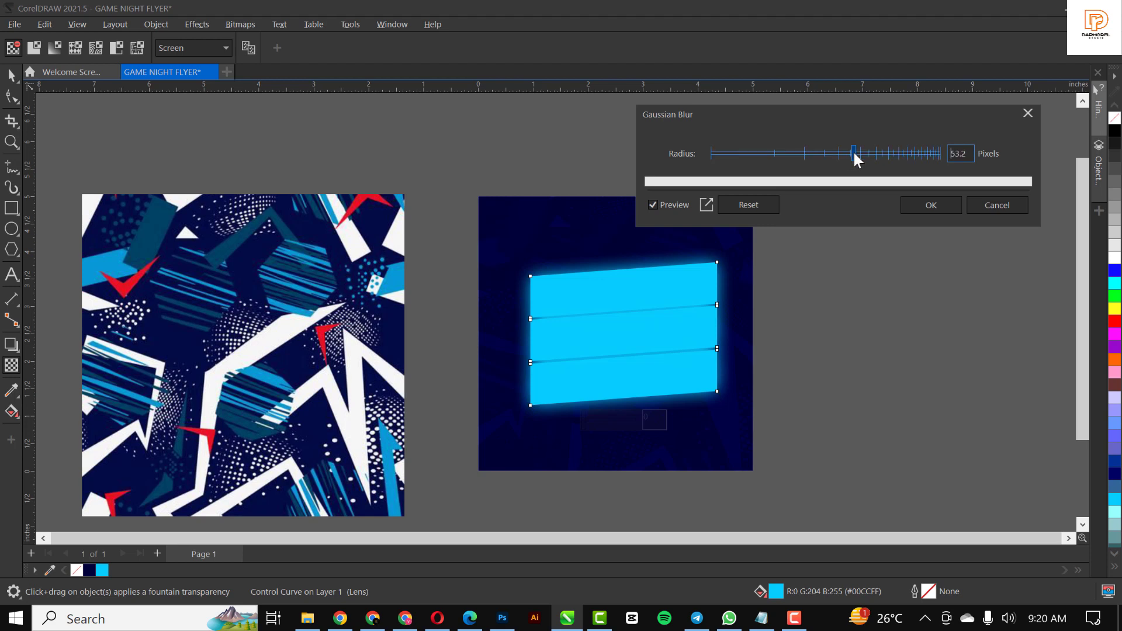
left_click_drag(854, 154, 876, 151)
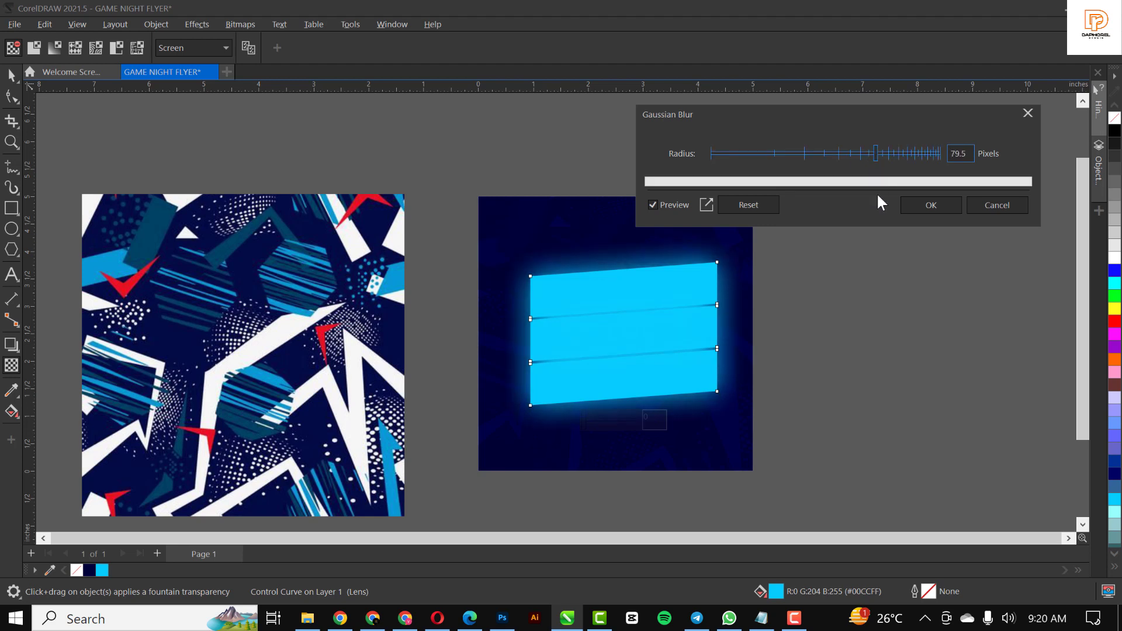
left_click(936, 208)
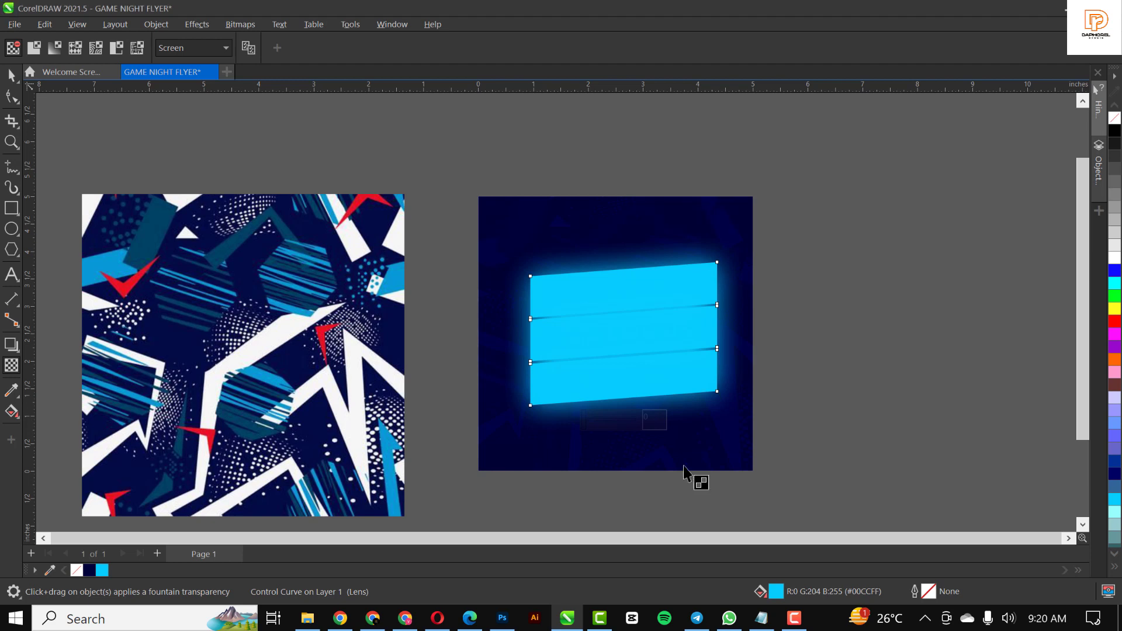
left_click(12, 75)
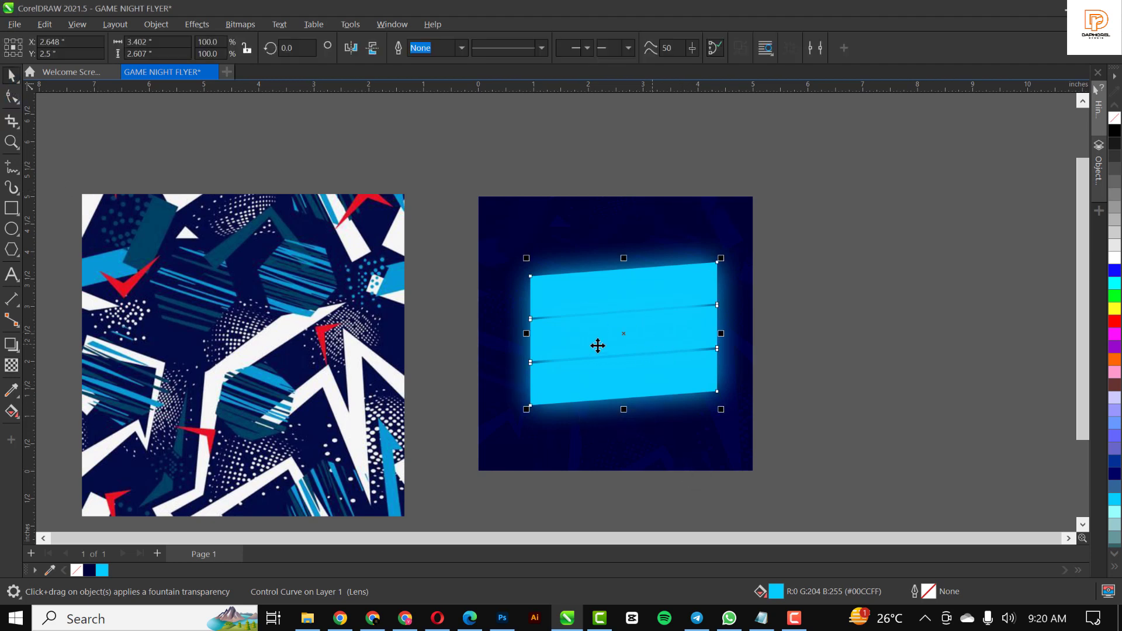
Step: Apply an elliptical fountain transparency to the pattern image beside the flyer so its edges fade out
left_click(305, 310)
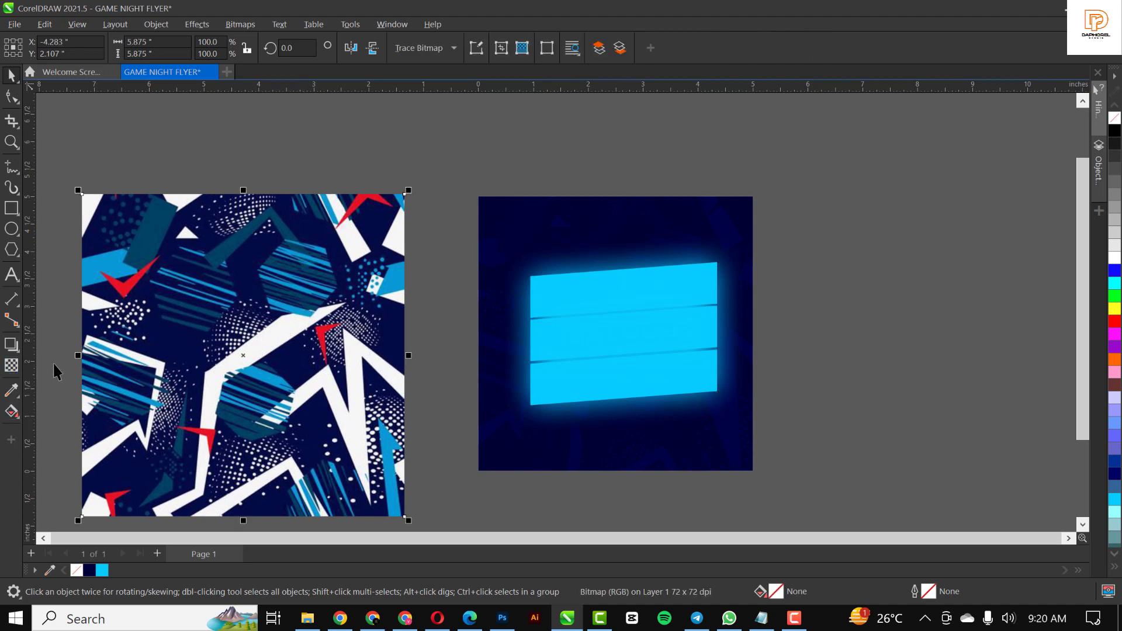
left_click(12, 367)
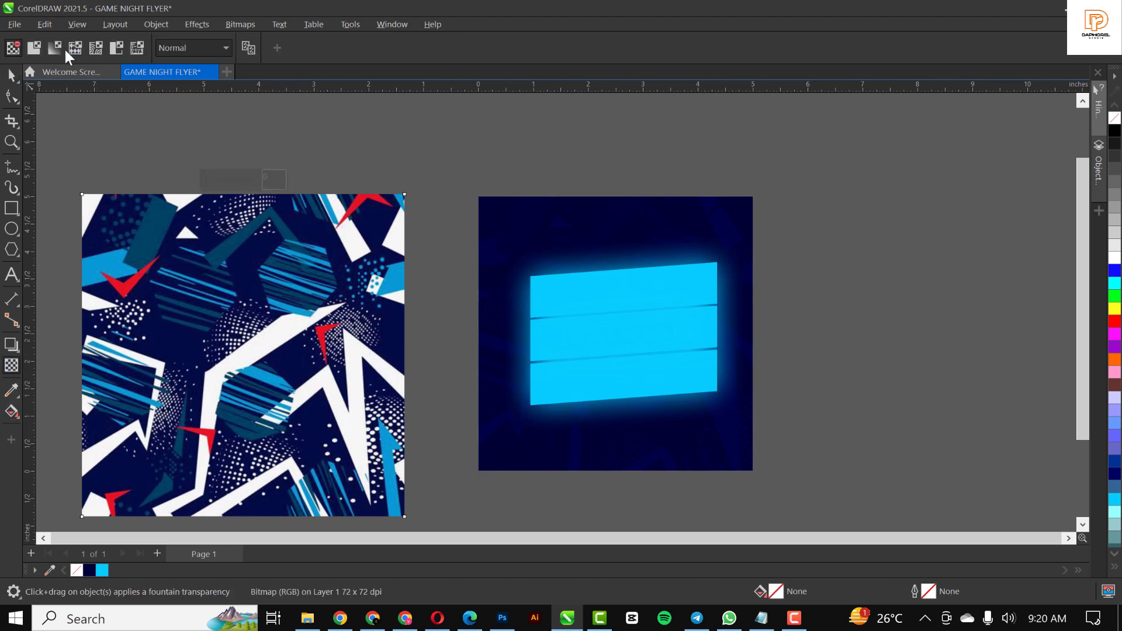
left_click(55, 48)
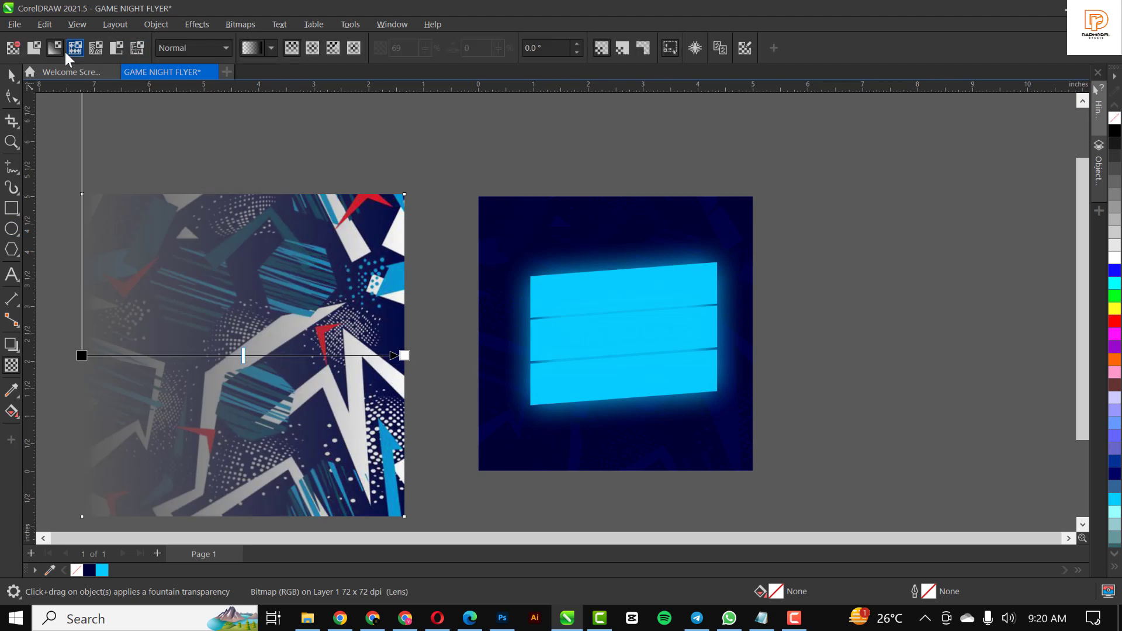
left_click(311, 48)
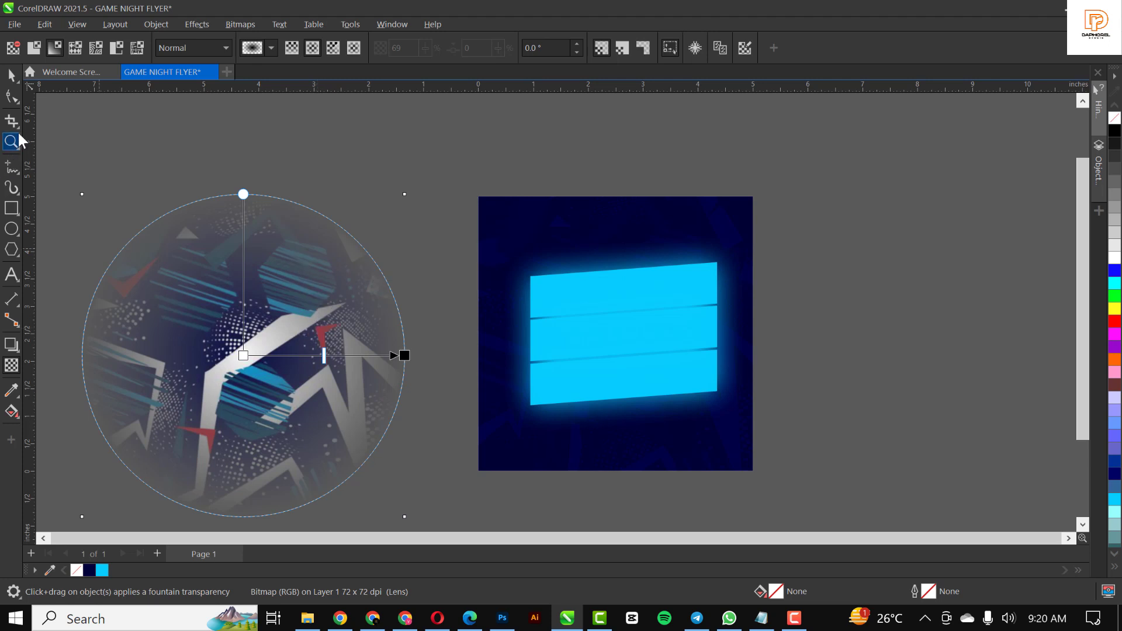
left_click(12, 76)
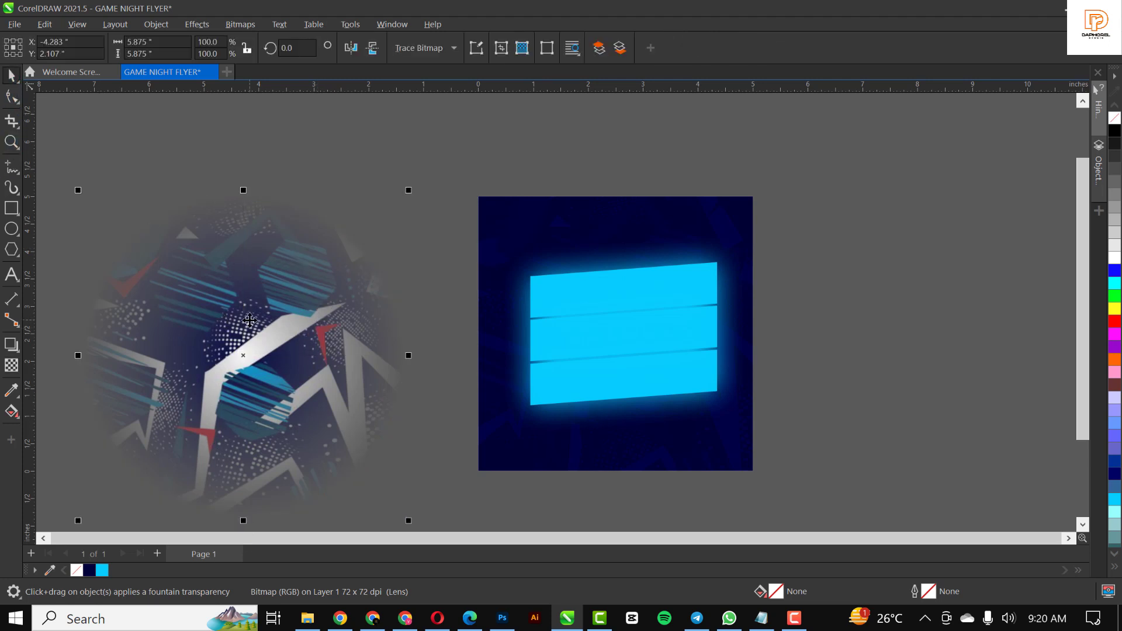
key("g")
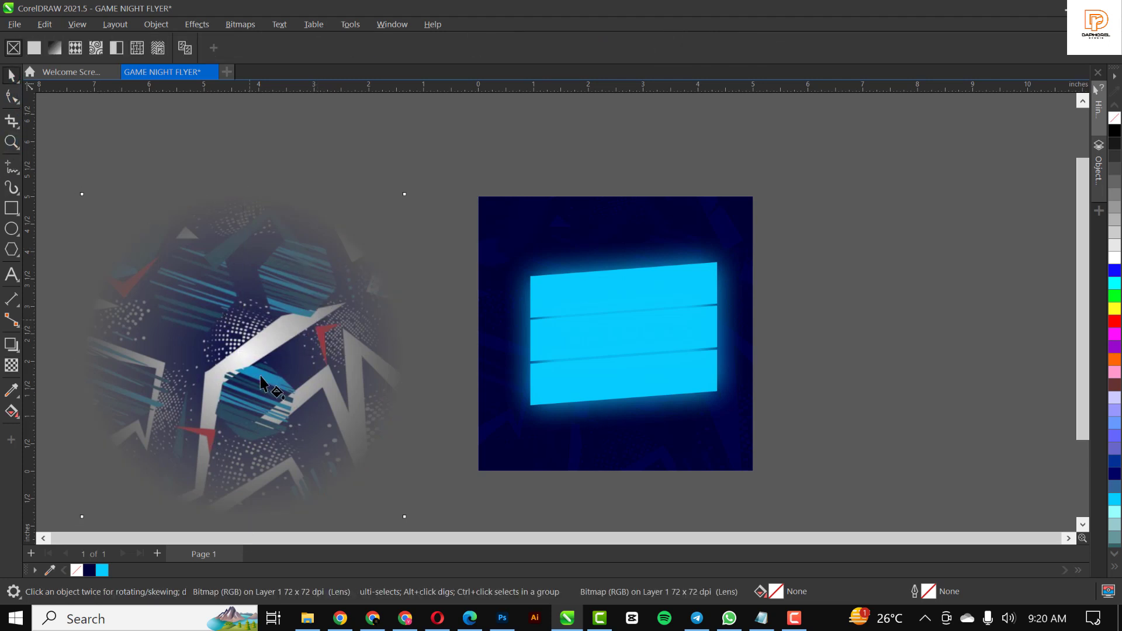
left_click(11, 366)
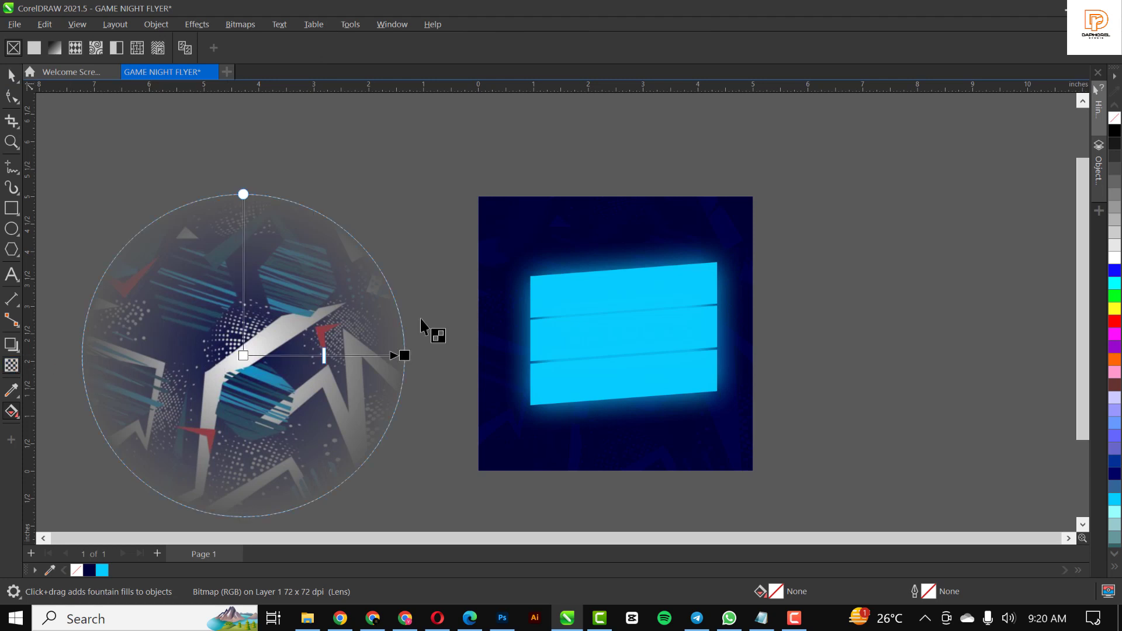
left_click(404, 355)
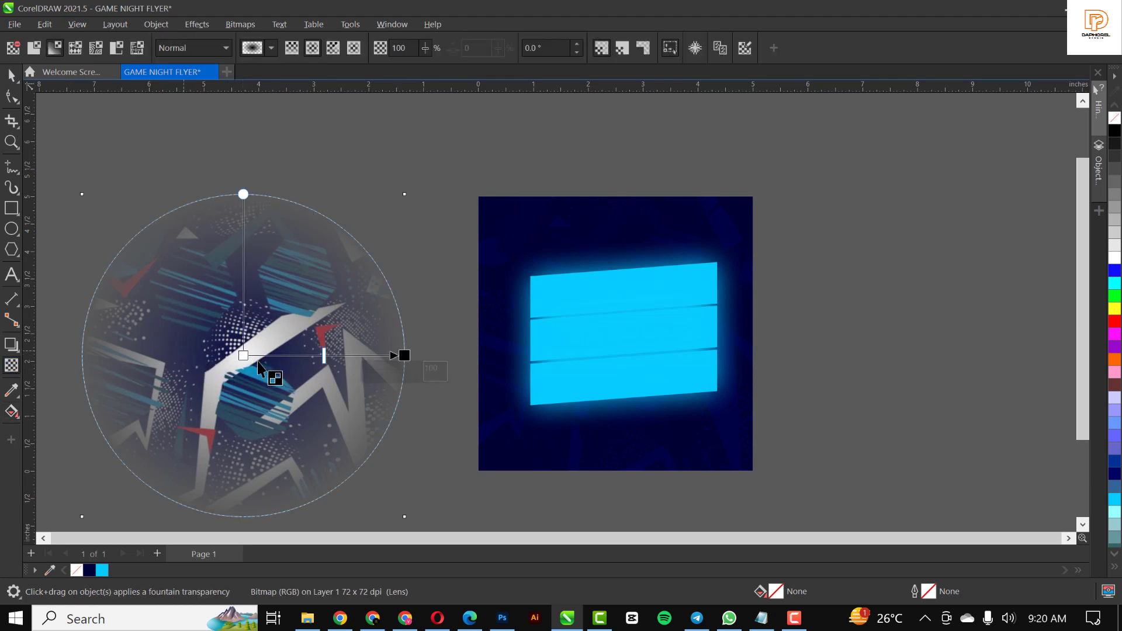
left_click(11, 75)
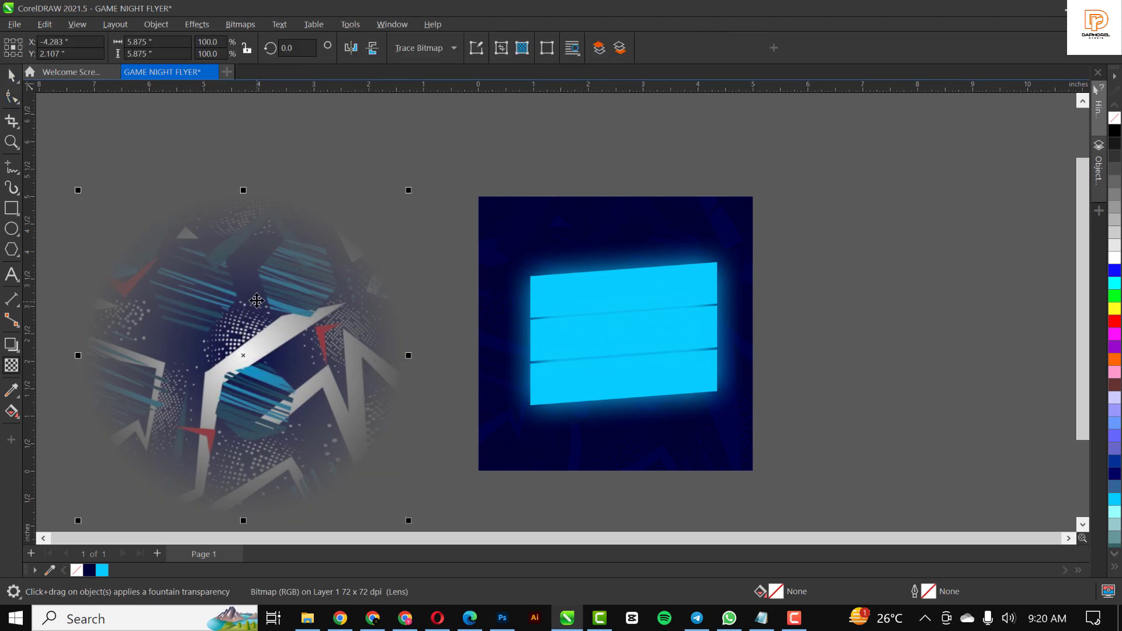
Step: Convert the faded pattern image to a 300 dpi RGB Color (24-bit) bitmap with anti-aliasing and a transparent background
left_click(162, 26)
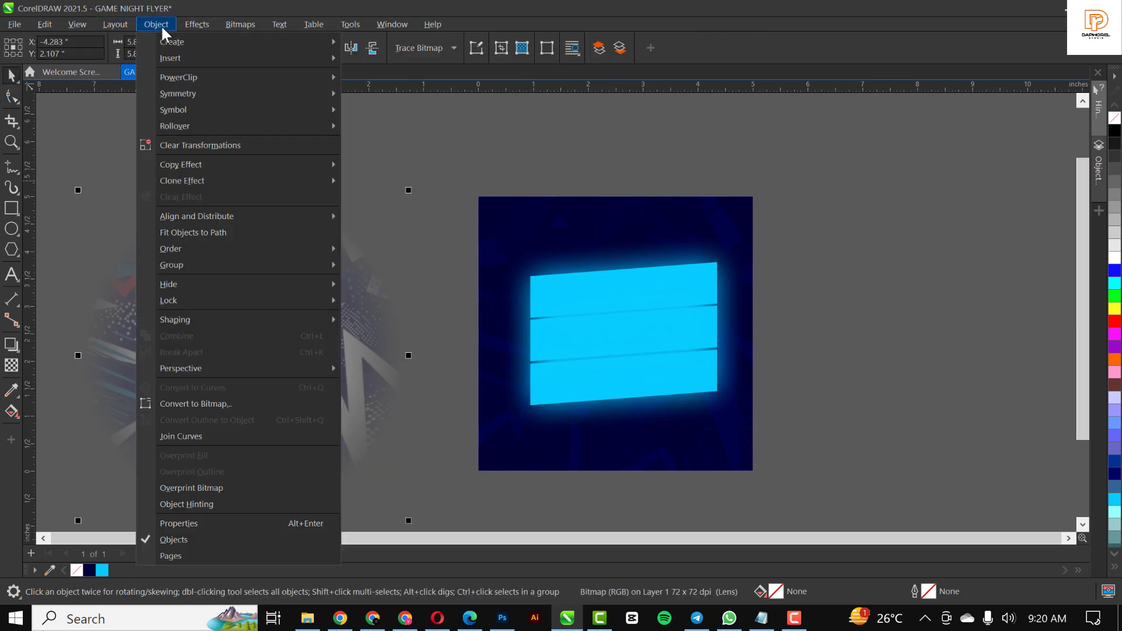
mouse_move(207, 25)
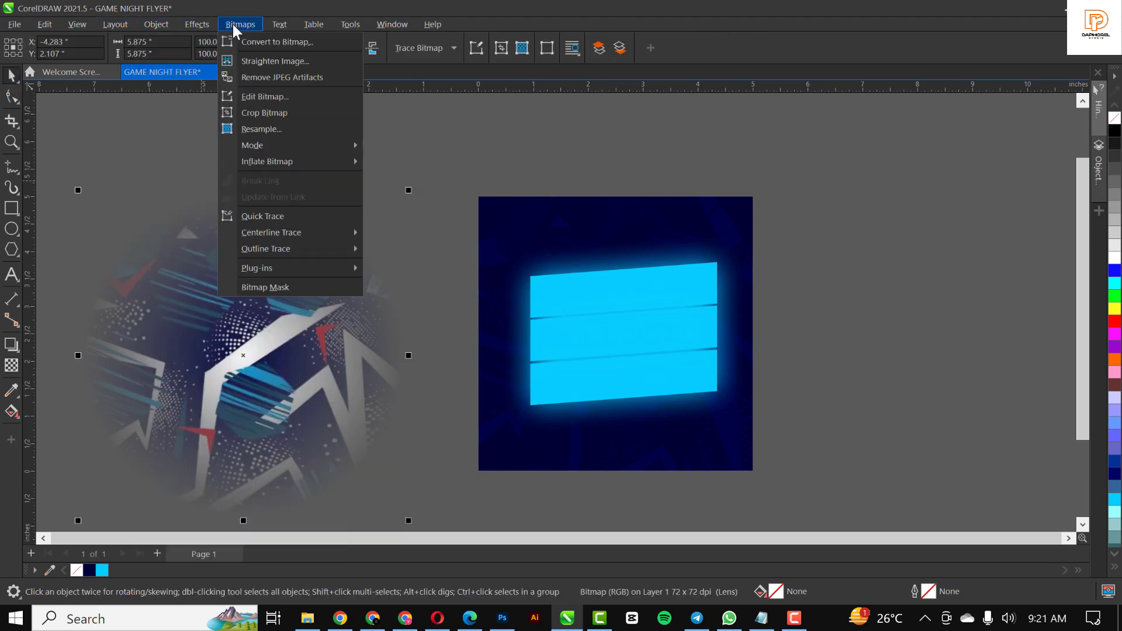
left_click(276, 41)
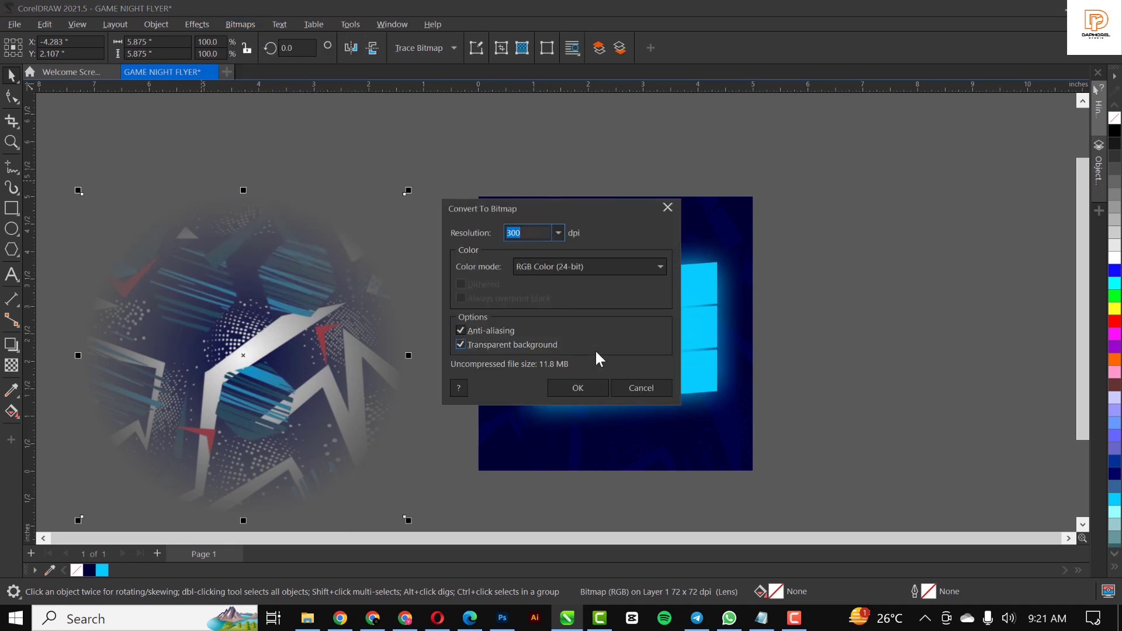
left_click(579, 390)
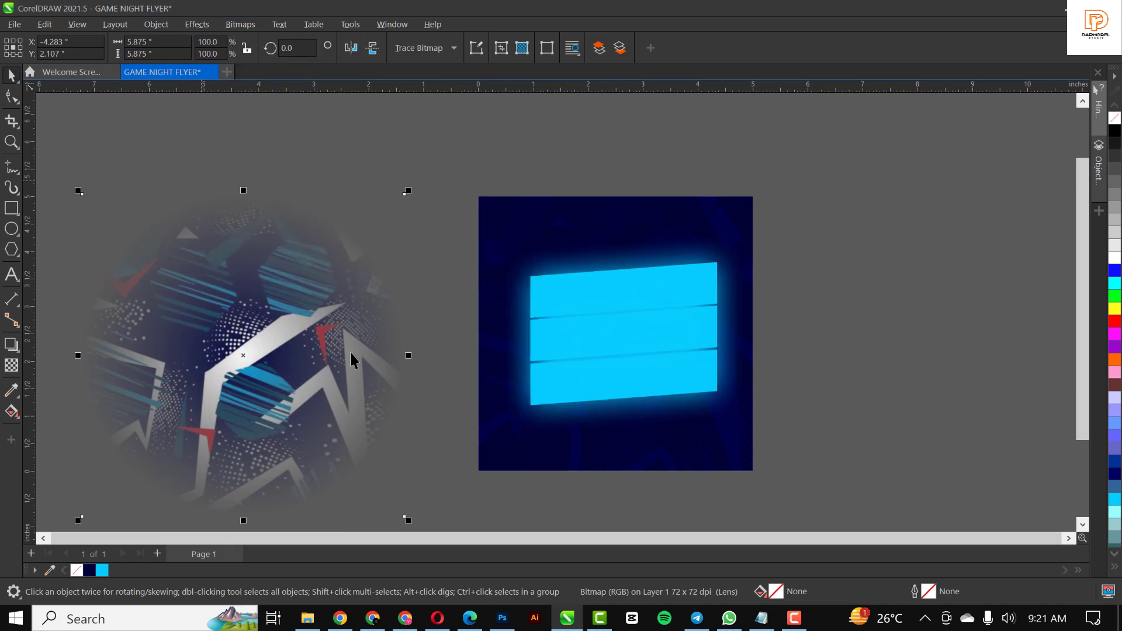
Step: Move the faded pattern bitmap over the glowing bars and give it a uniform transparency of 50
left_click_drag(302, 344, 677, 352)
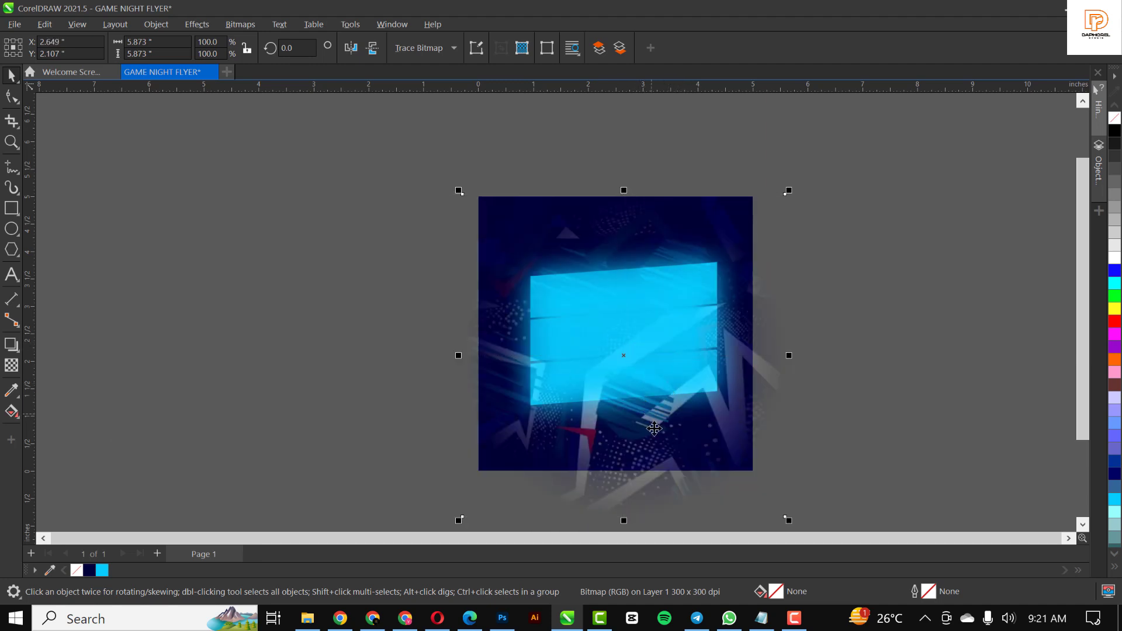
left_click(11, 366)
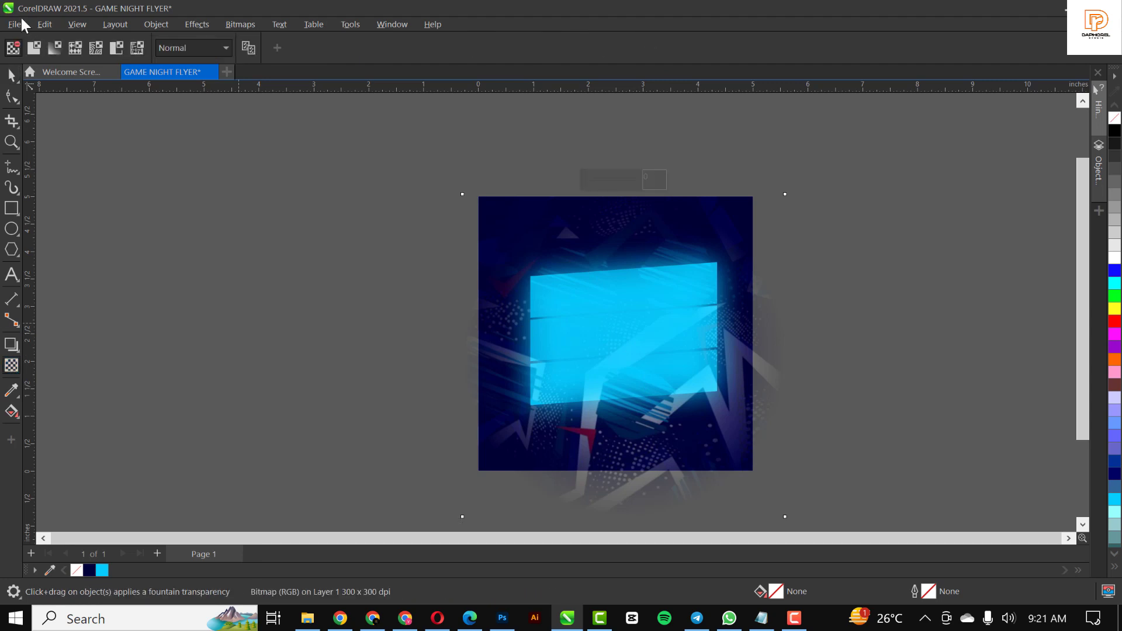
left_click(34, 49)
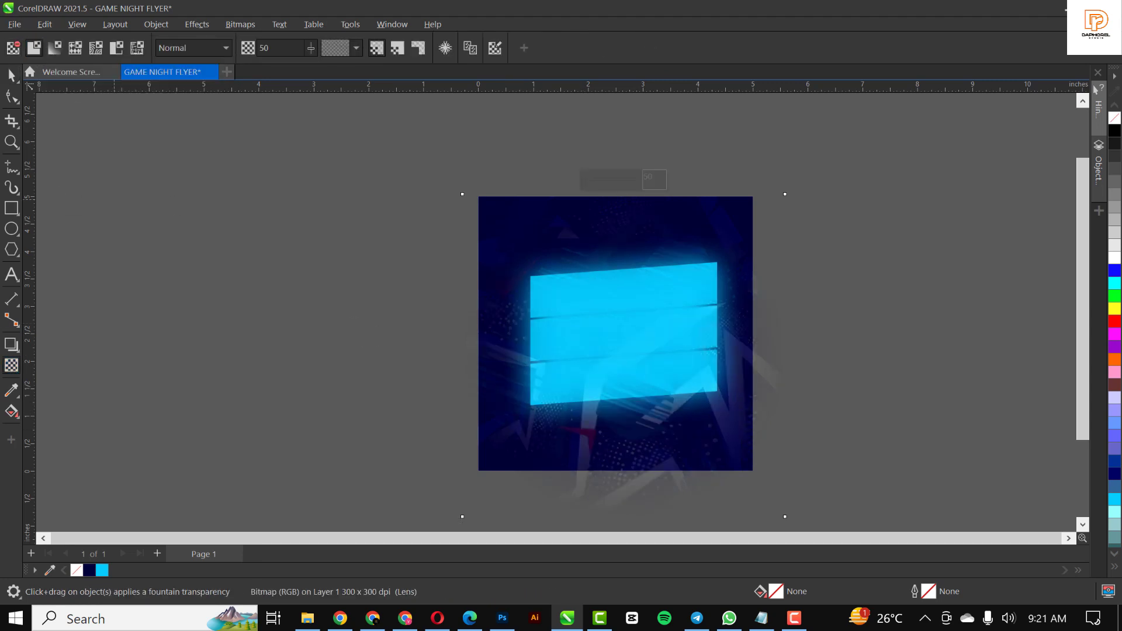
left_click(12, 76)
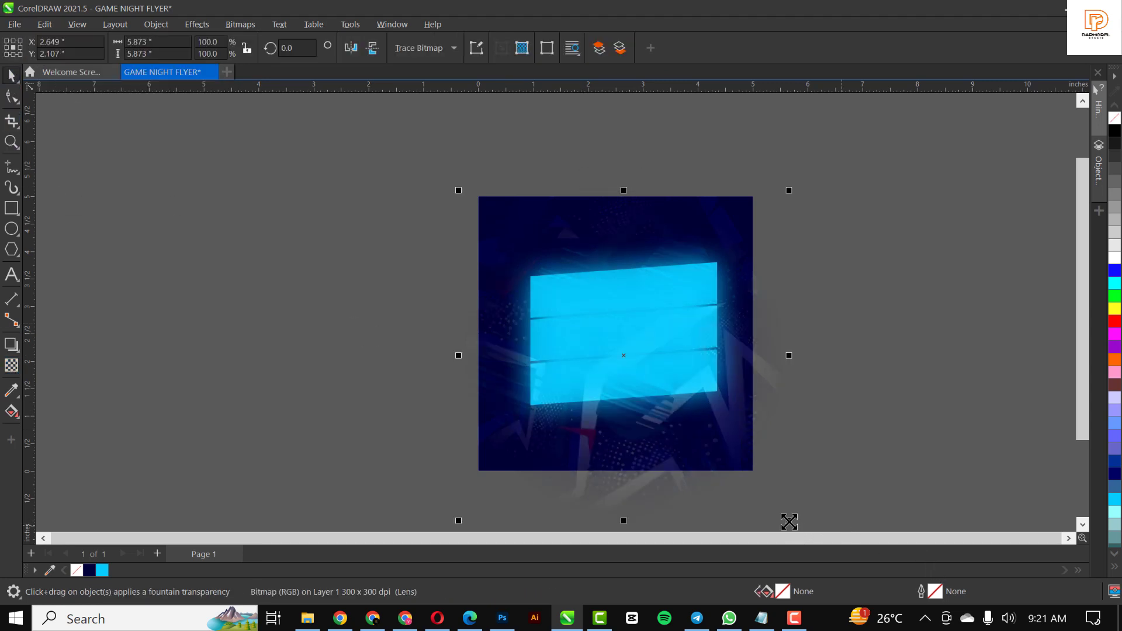
Step: Scale the faded pattern to about 4.19 inches square and position it over the bars at X 2.5, Y 2.609 inches
left_click_drag(785, 517, 723, 454)
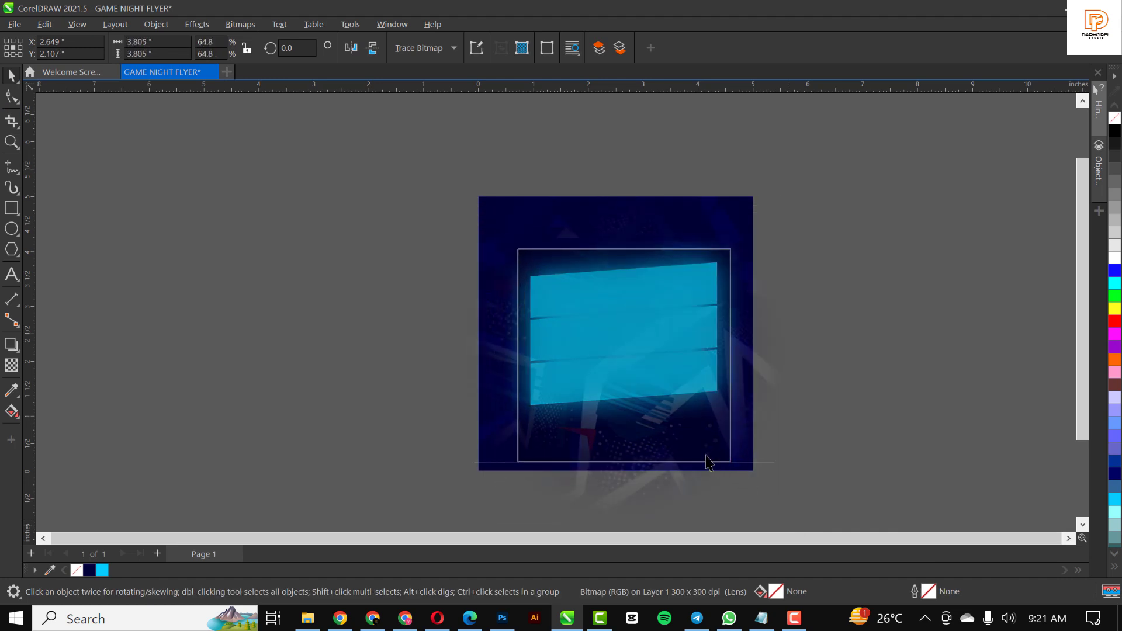
left_click_drag(676, 412, 682, 450)
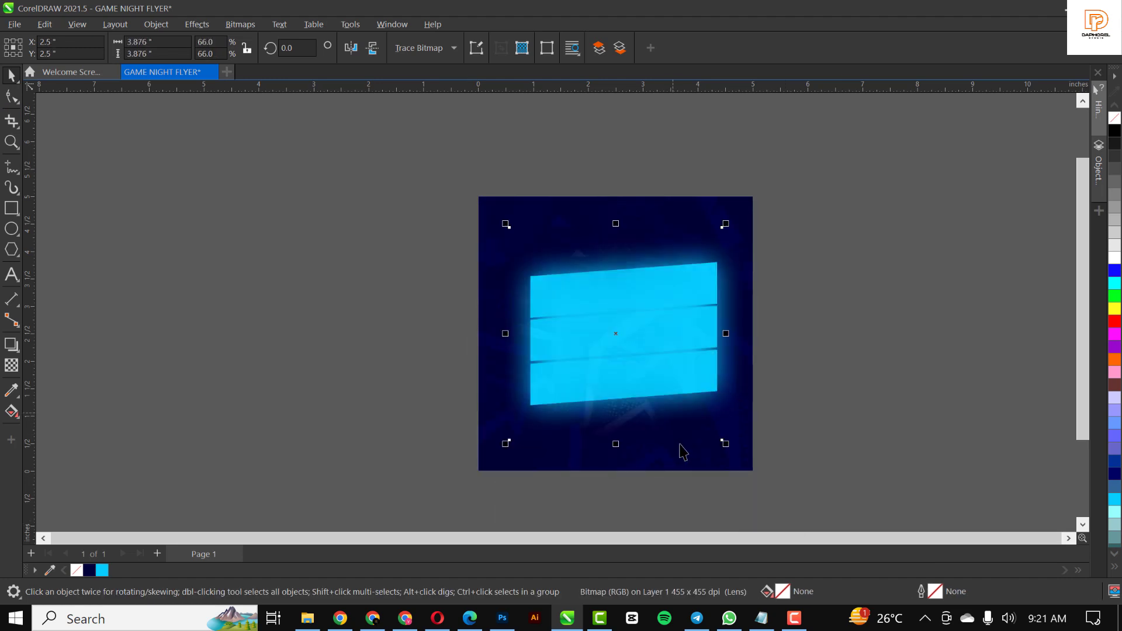
scroll(609, 335, "up", 1)
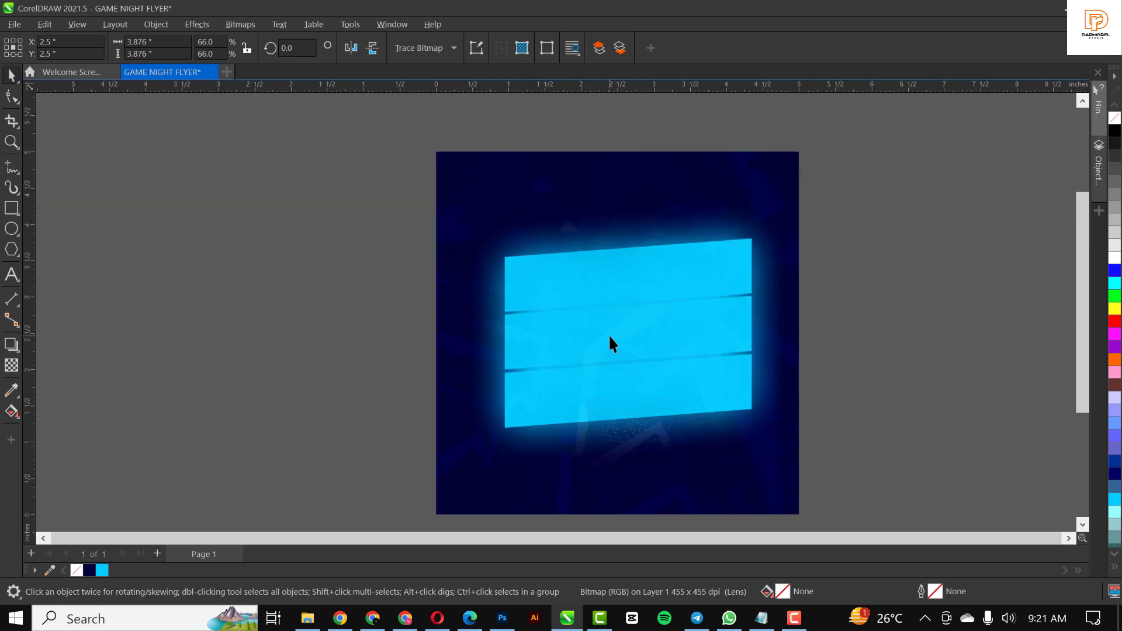
left_click_drag(615, 326, 616, 320)
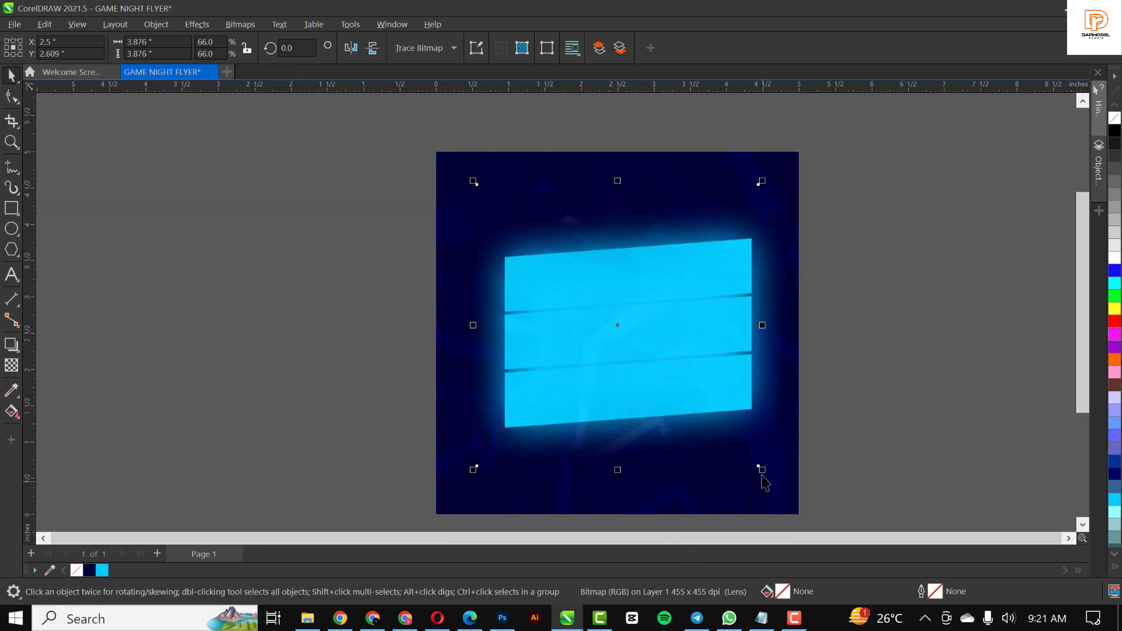
left_click_drag(763, 476, 774, 492)
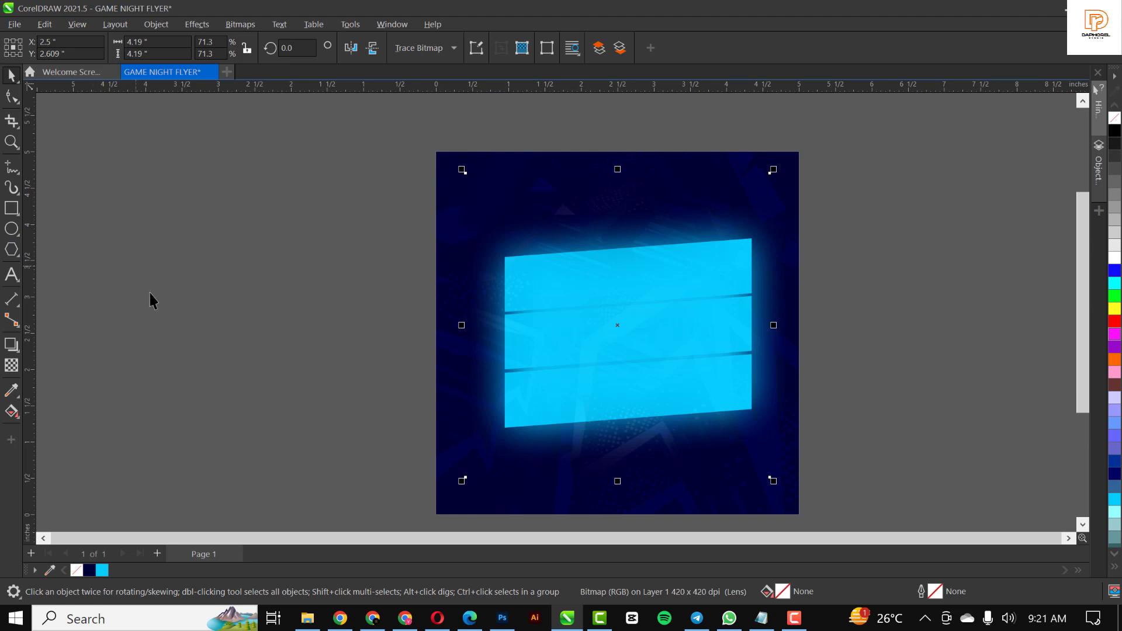
left_click(299, 304)
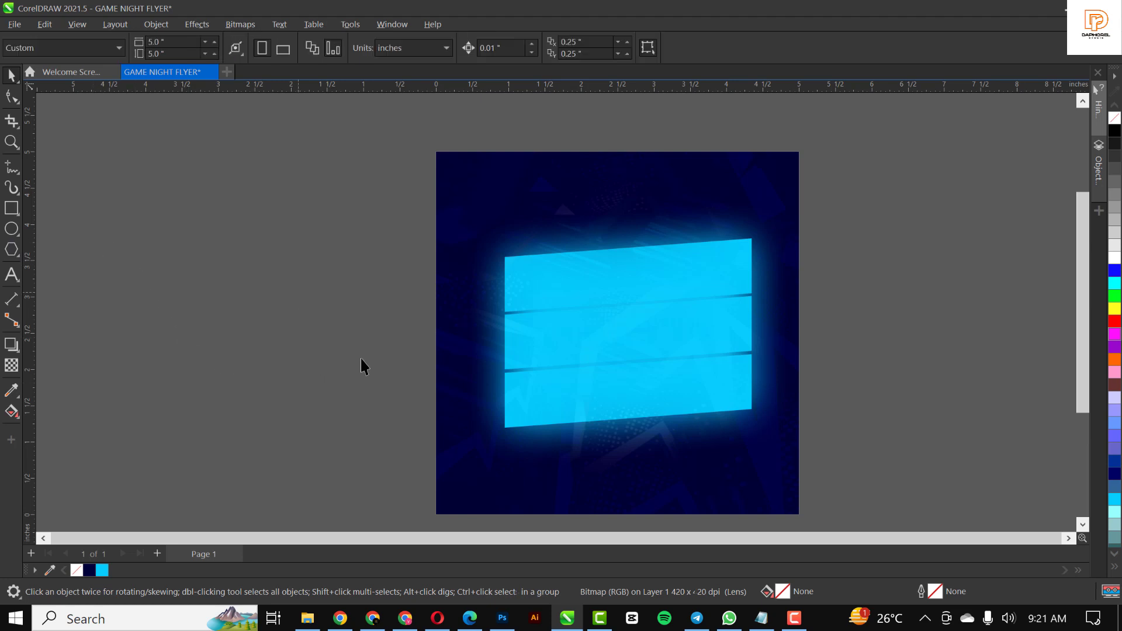
Step: Import the image stable-diffusion-xl (10) from New folder in the GAME NIGHT folder into the CorelDRAW flyer
left_click(308, 618)
double_click(205, 116)
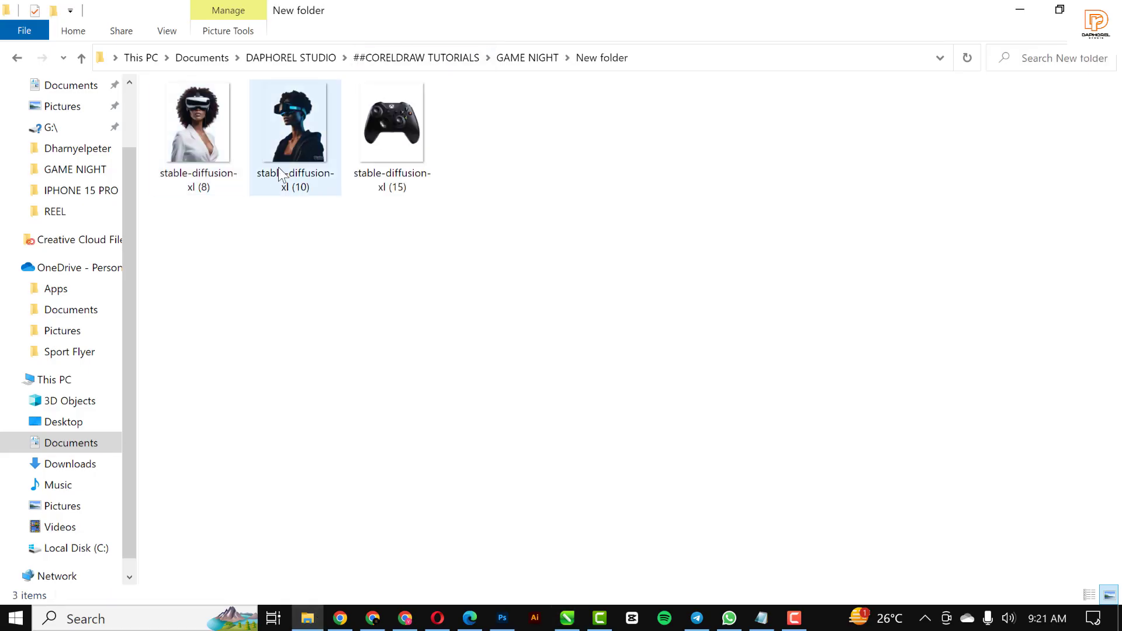
left_click(187, 127)
left_click(314, 159)
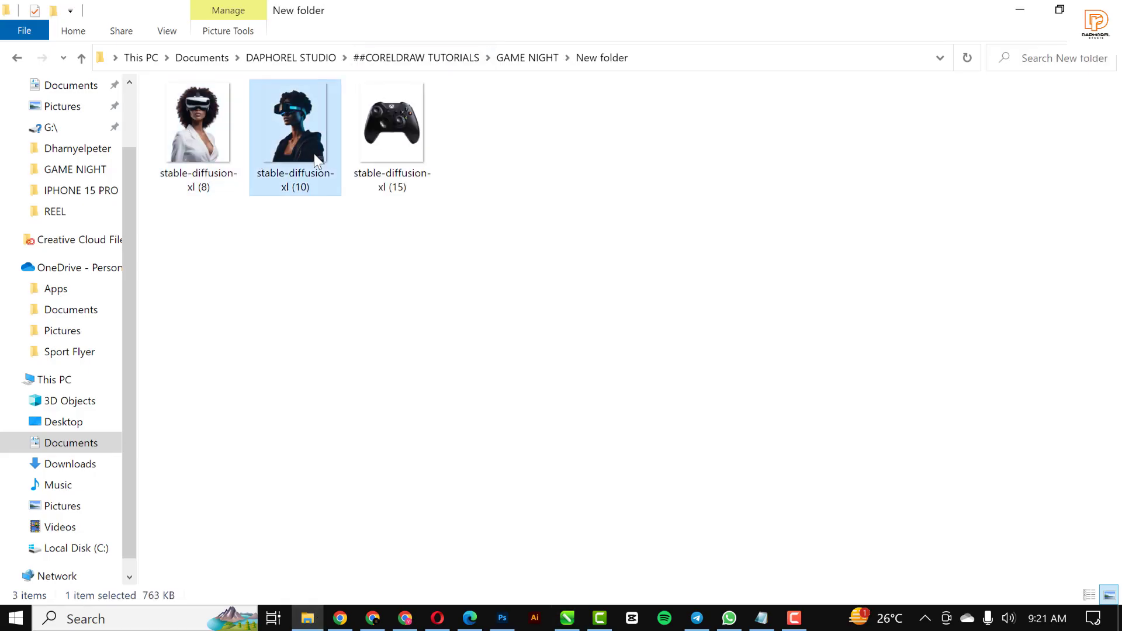
left_click_drag(298, 124, 338, 278)
scroll(338, 278, "down", 3)
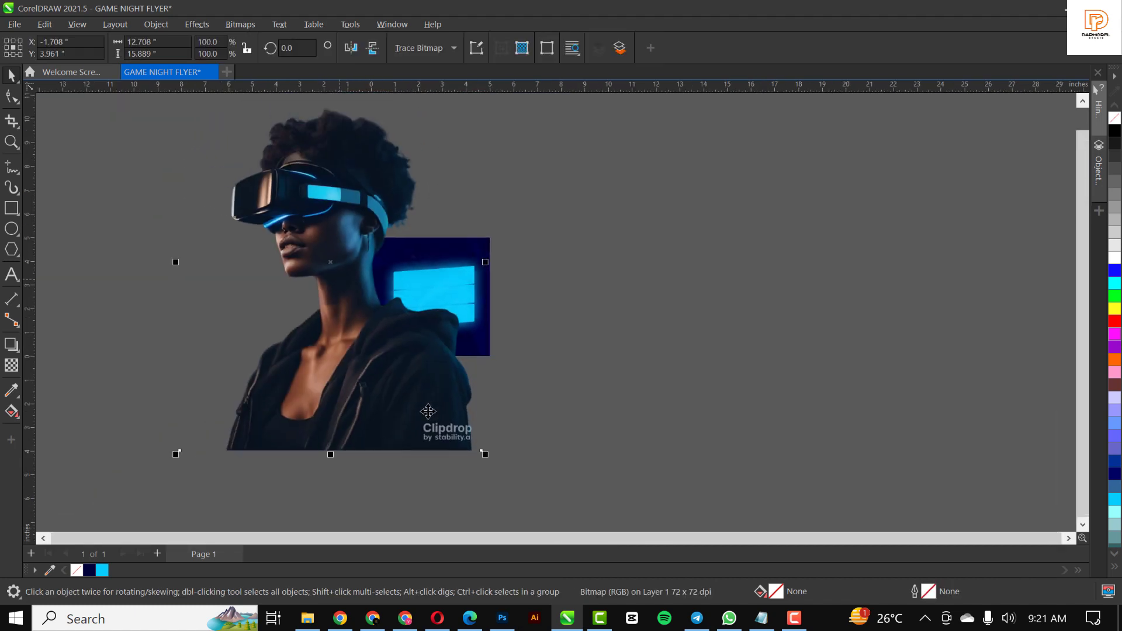
Step: Scale the VR headset portrait down to about 2.57 by 3.21 inches and place it over the left part of the bars
left_click_drag(487, 461, 408, 395)
left_click_drag(399, 330, 432, 372)
scroll(409, 315, "up", 2)
left_click_drag(399, 303, 432, 307)
scroll(439, 318, "up", 4)
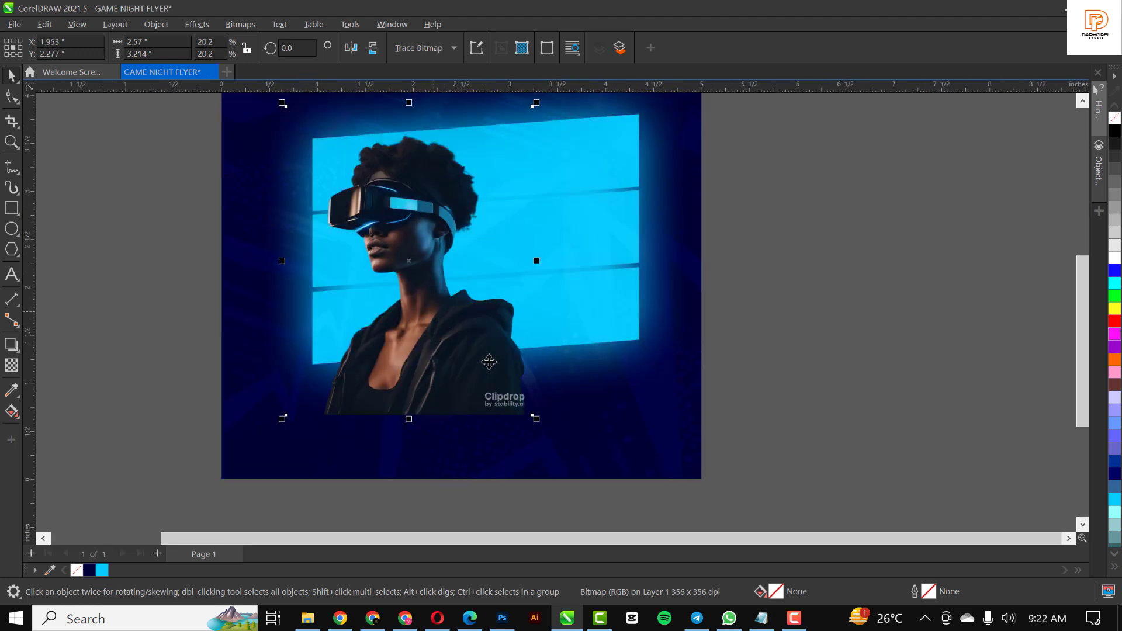
Step: Fade out the lower part of the left VR headset portrait with a vertical linear fountain transparency
left_click(12, 365)
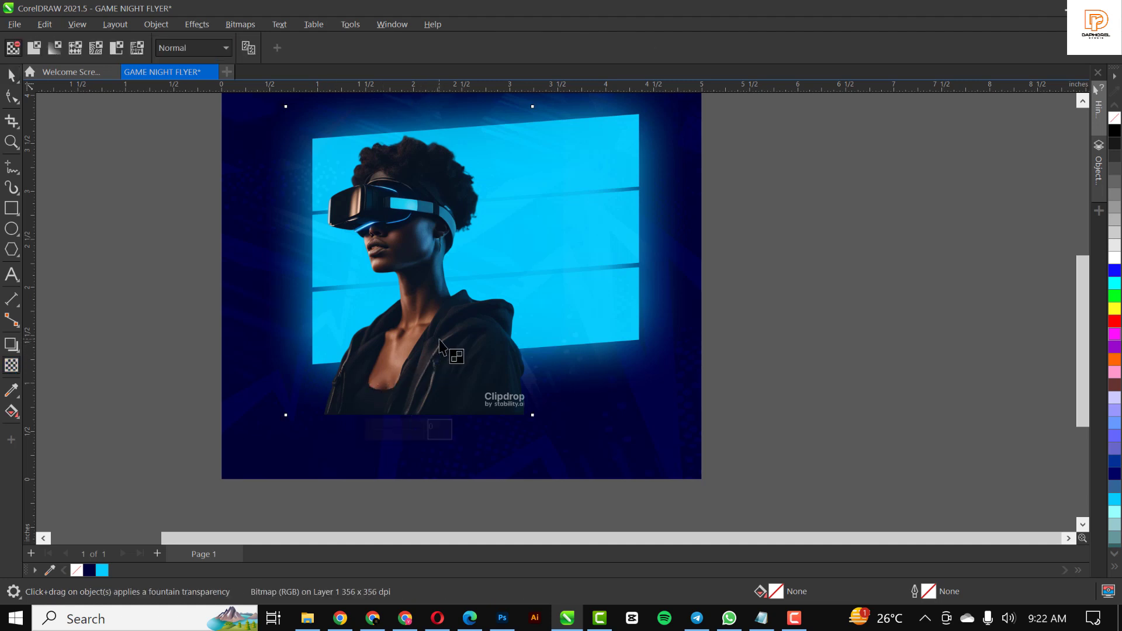
left_click_drag(439, 338, 440, 404)
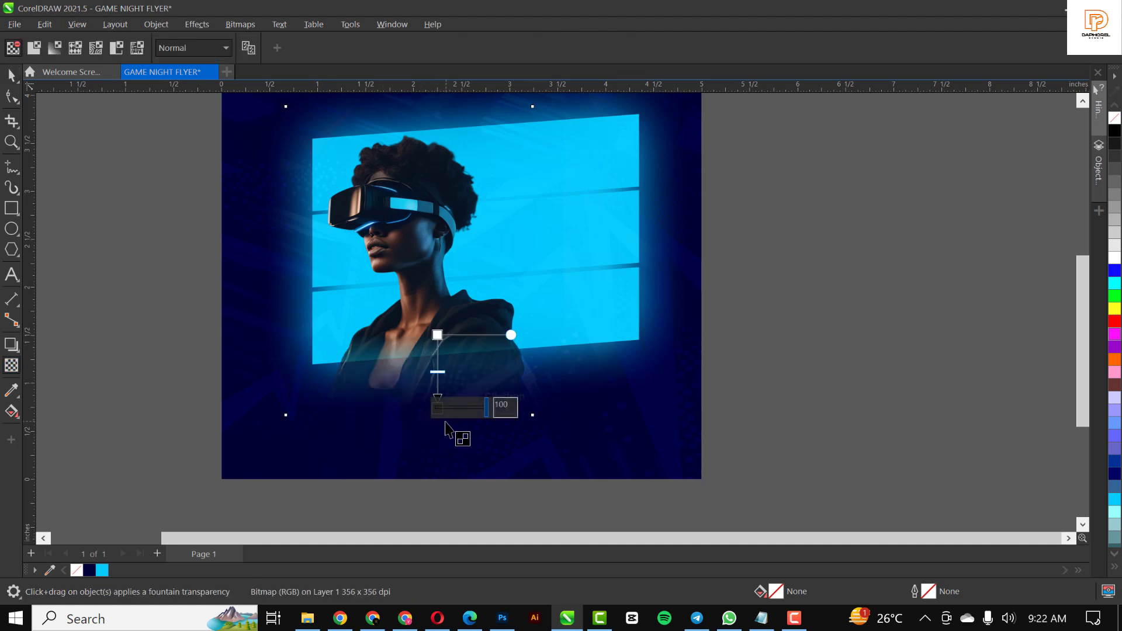
left_click_drag(437, 335, 437, 348)
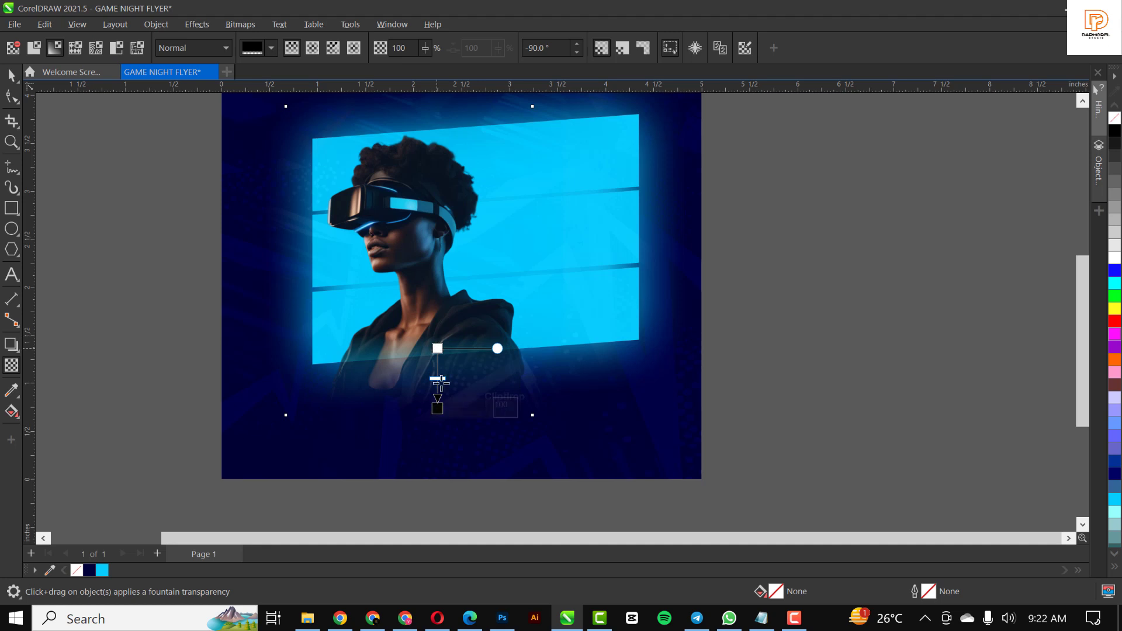
scroll(436, 350, "down", 2)
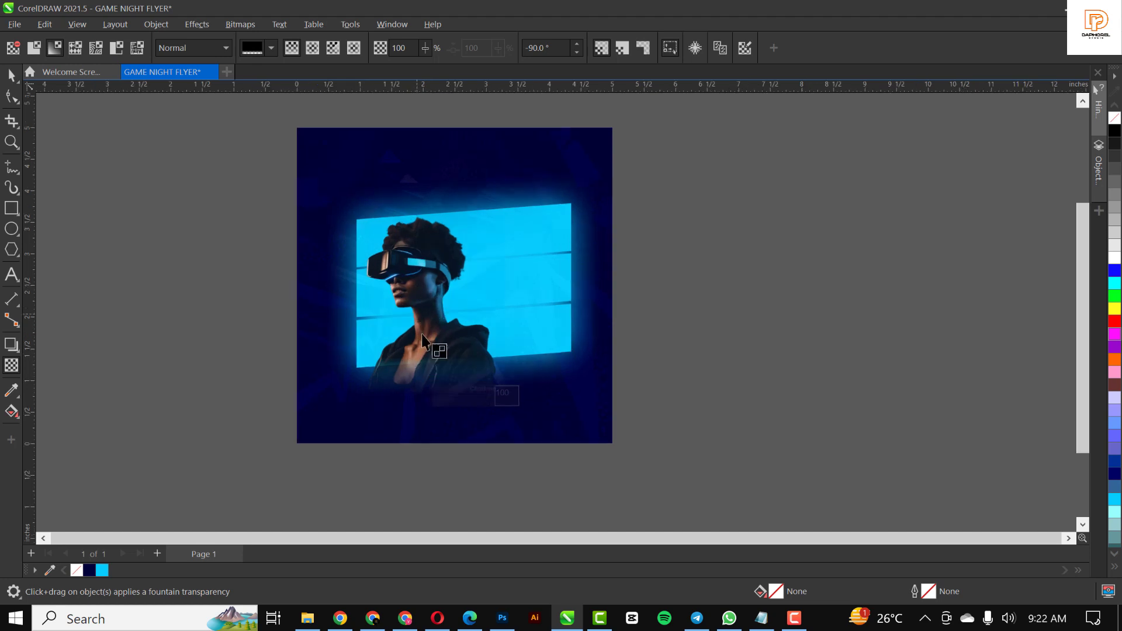
scroll(422, 329, "up", 2)
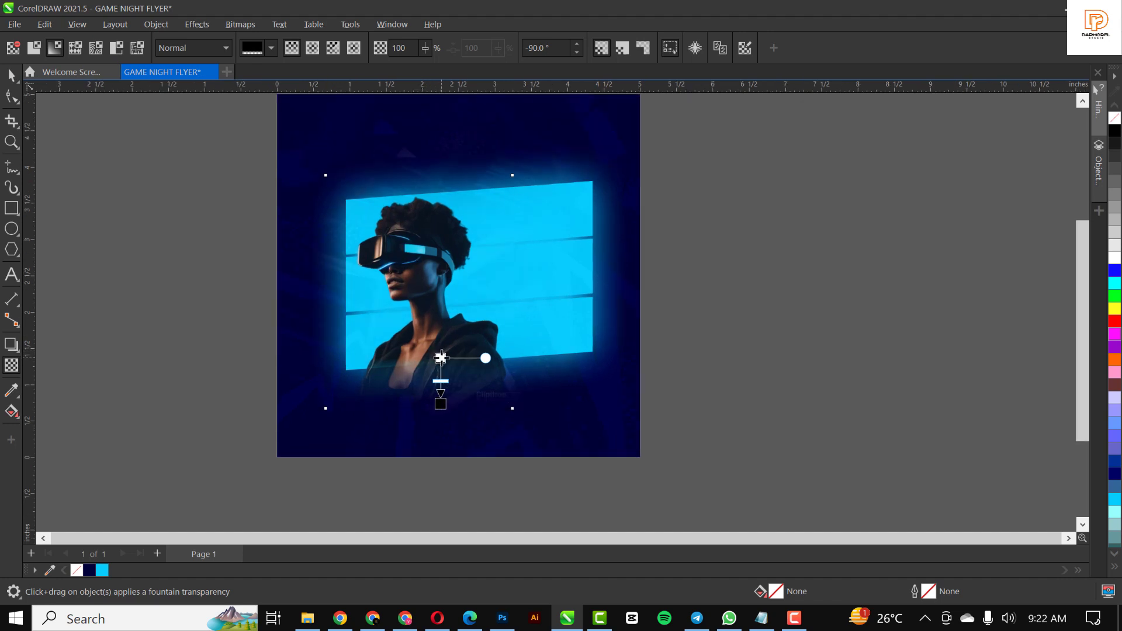
left_click_drag(441, 357, 441, 363)
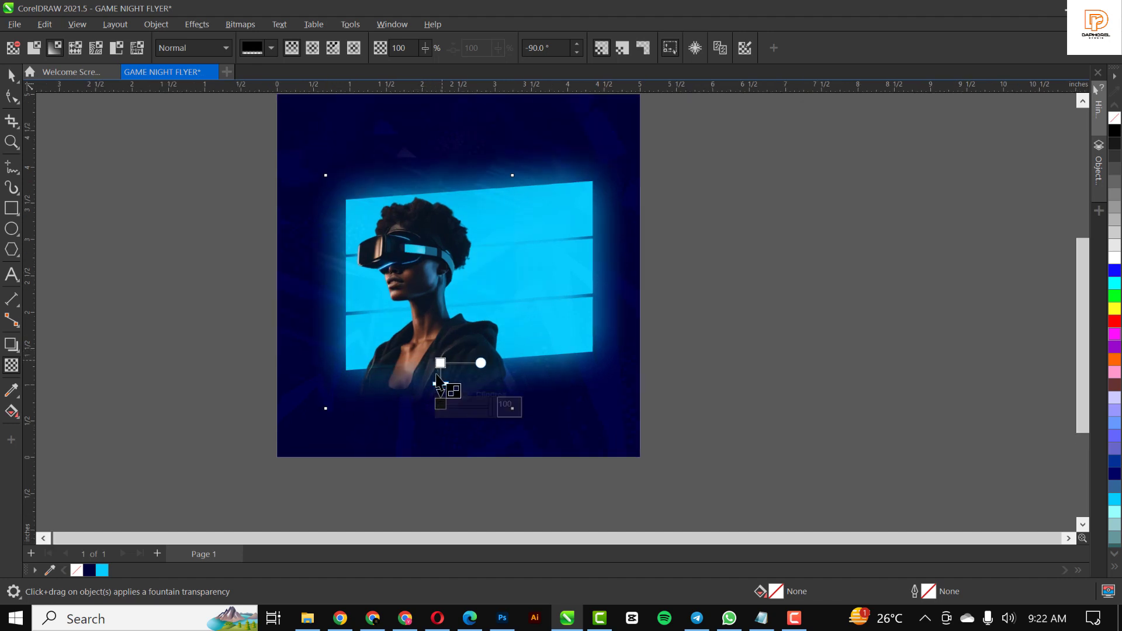
Step: Refine the left portrait's fountain transparency so the dark hoodie and the Clipdrop watermark blend into the background
scroll(438, 382, "up", 2)
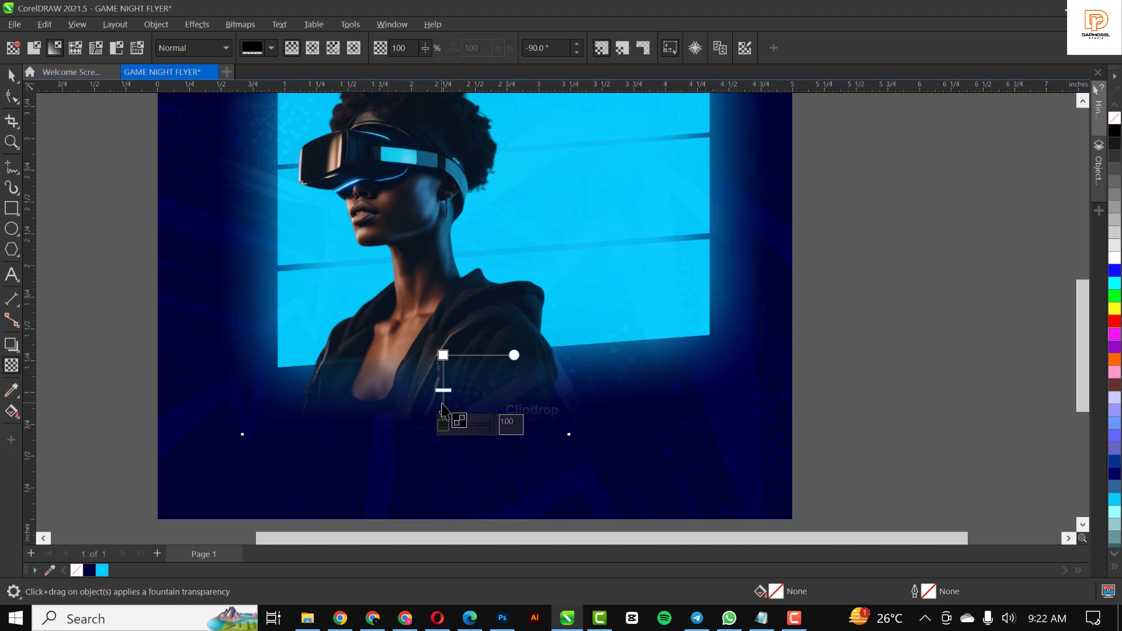
left_click_drag(444, 425, 450, 406)
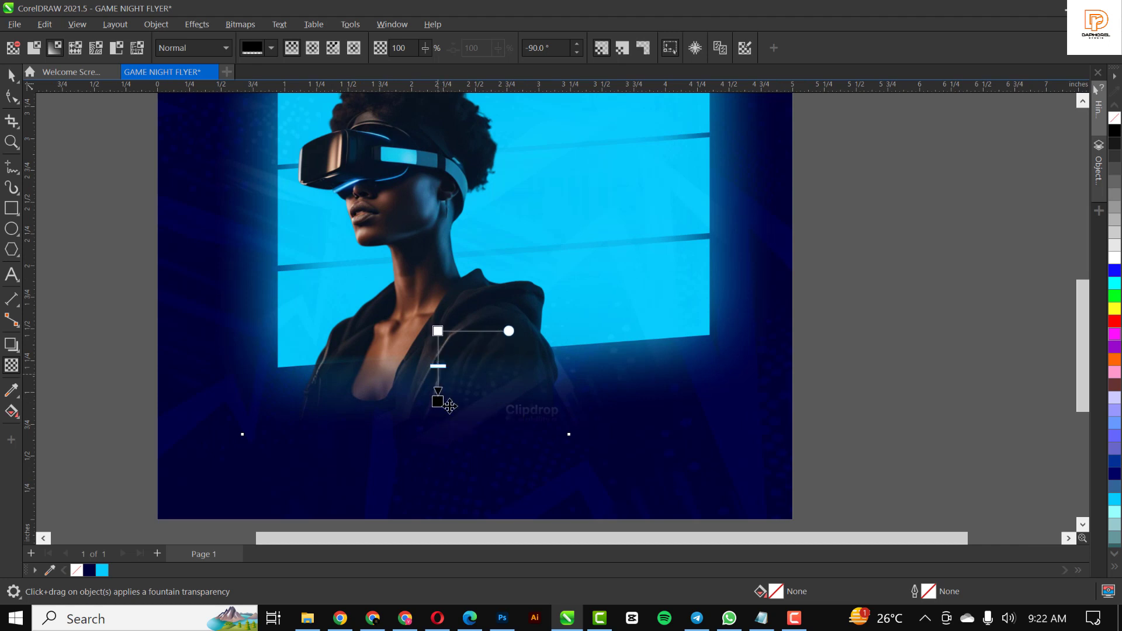
left_click_drag(438, 332, 438, 350)
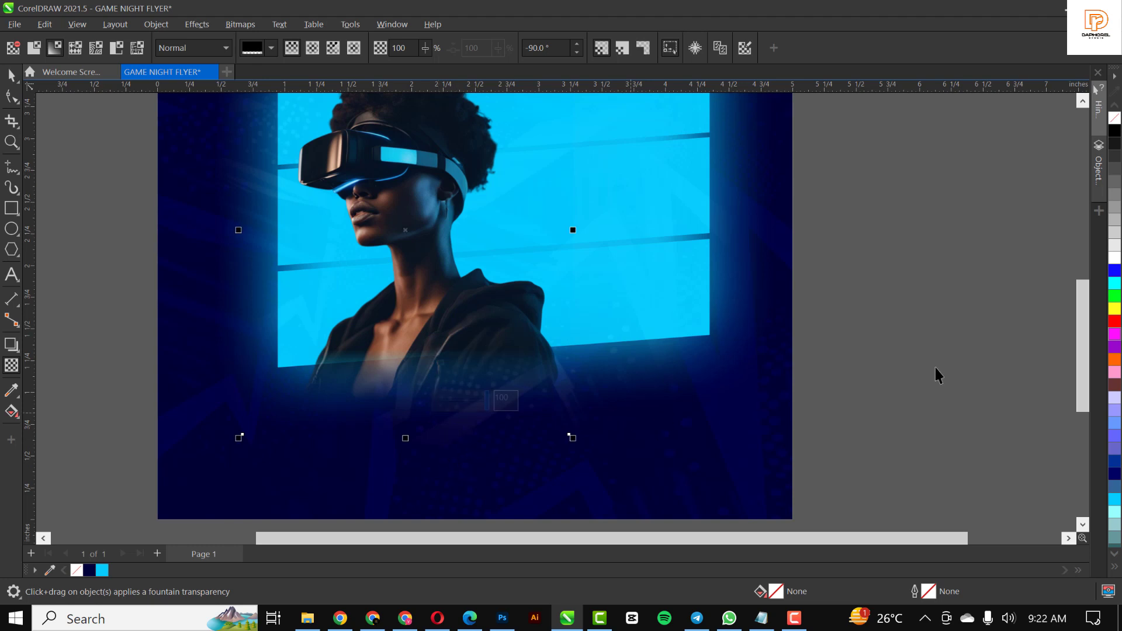
key("space")
key("shift+F4")
scroll(517, 250, "up", 1)
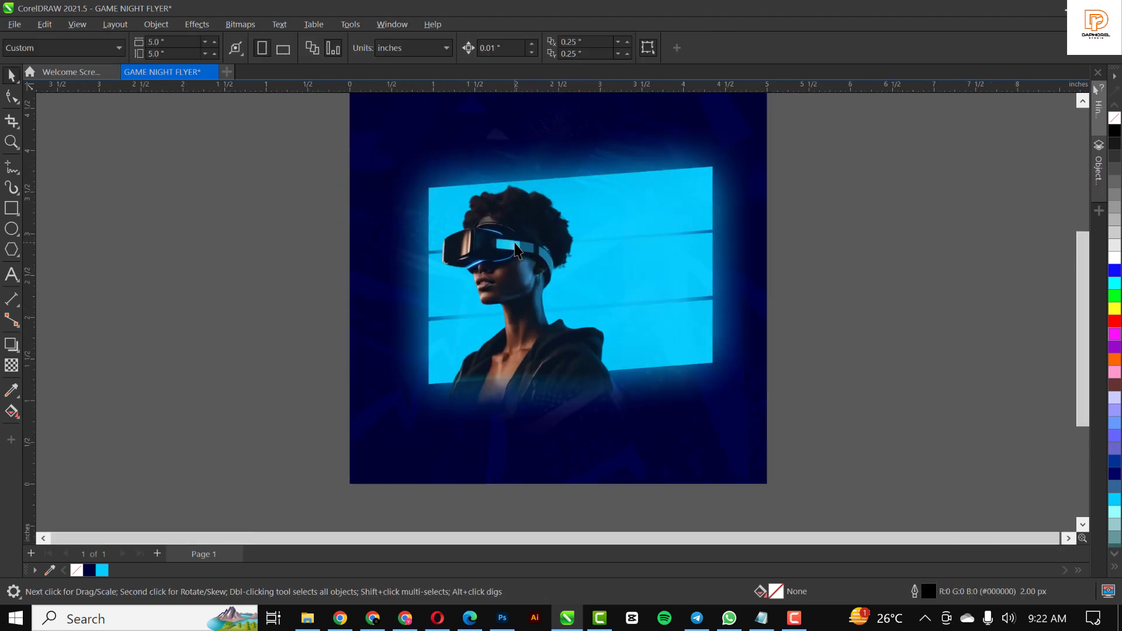
scroll(517, 250, "down", 2)
scroll(466, 163, "up", 1)
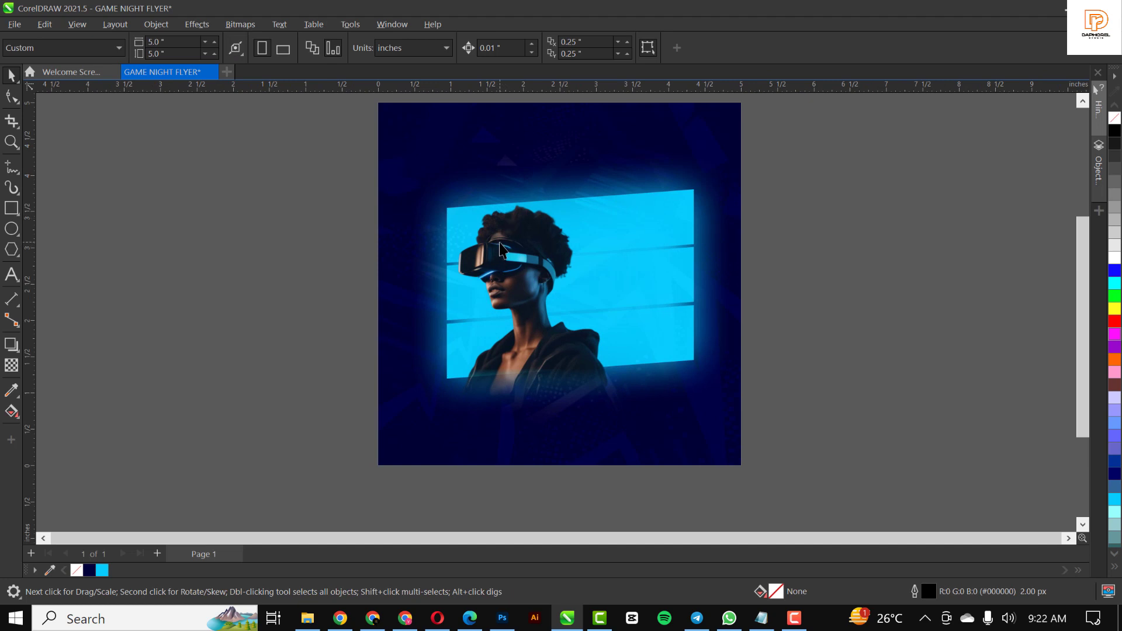
left_click(511, 266)
scroll(511, 257, "up", 3)
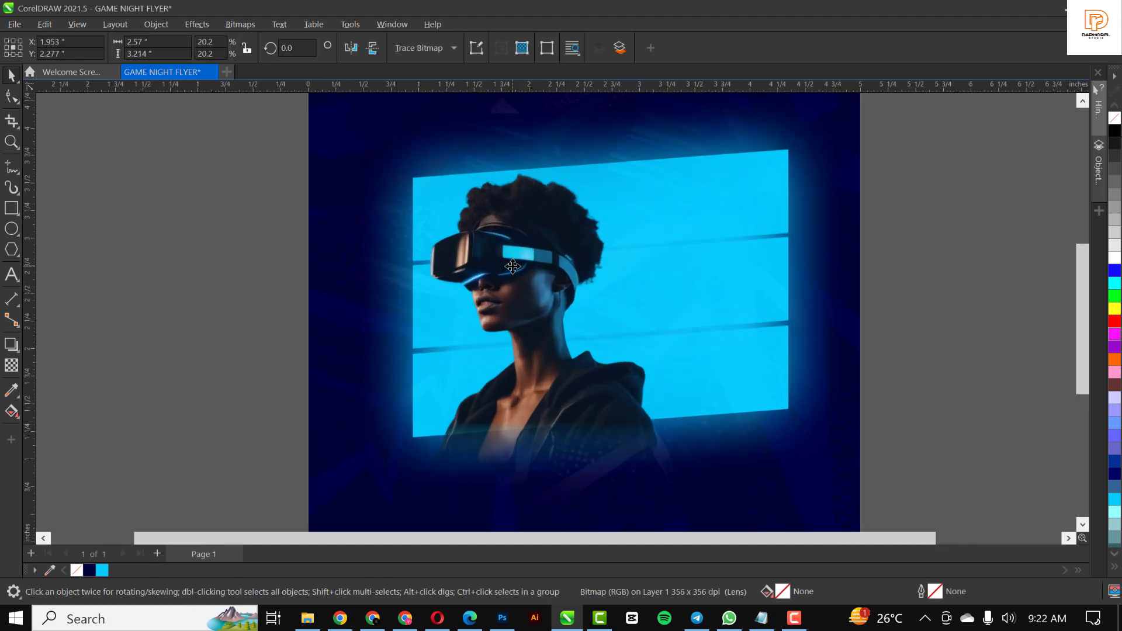
scroll(512, 239, "down", 1)
scroll(511, 239, "down", 1)
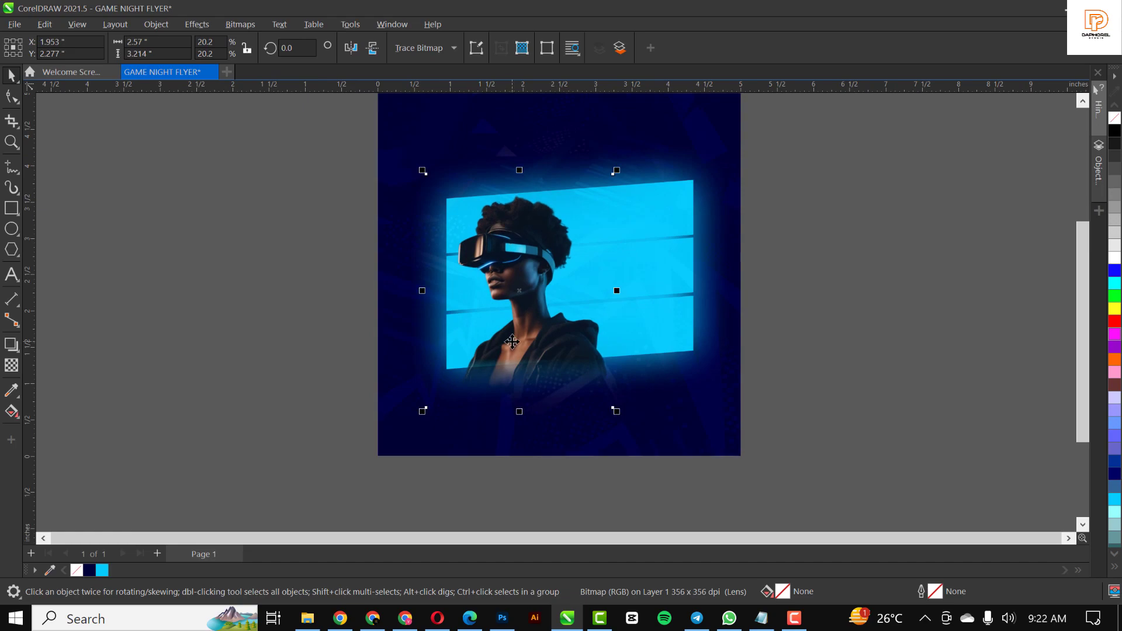
Step: Import the image stable-diffusion-xl (8) from New folder in the GAME NIGHT folder into the CorelDRAW flyer
left_click(308, 618)
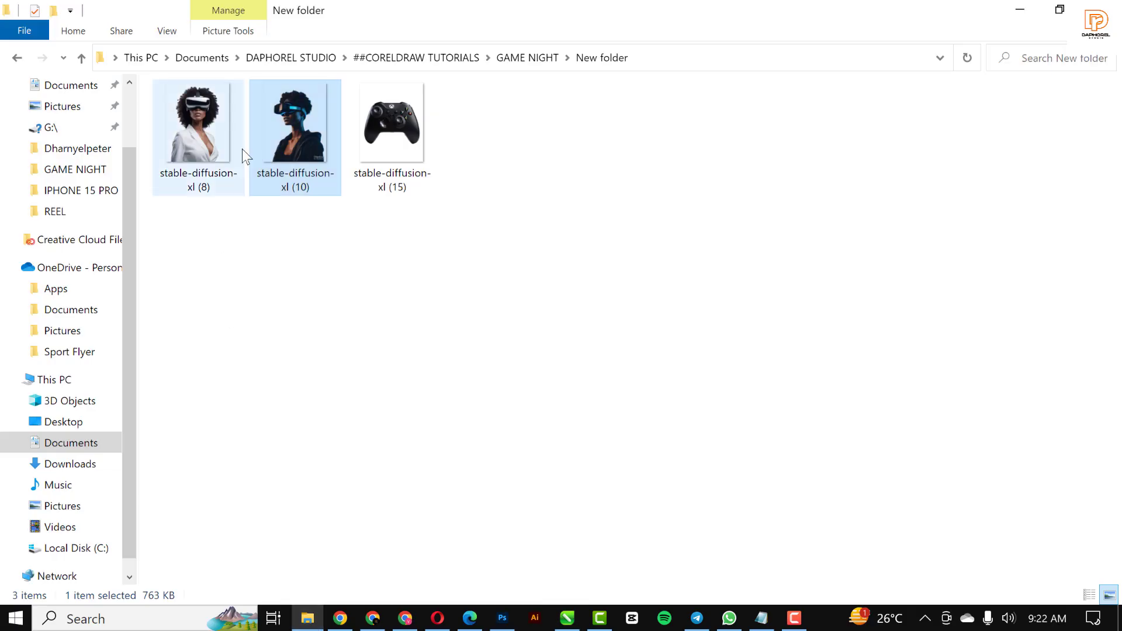
left_click(205, 122)
left_click_drag(205, 122, 415, 365)
scroll(483, 374, "down", 4)
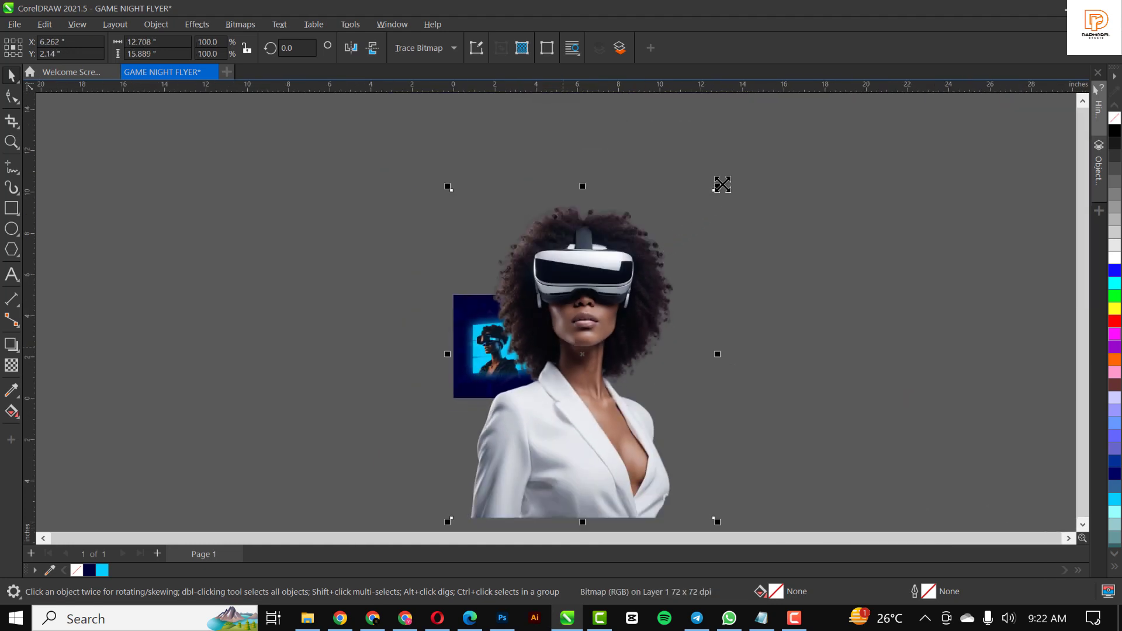
Step: Scale the white-jacket portrait down to about 2.09 by 2.61 inches and place it over the right part of the bars
left_click_drag(723, 185, 631, 300)
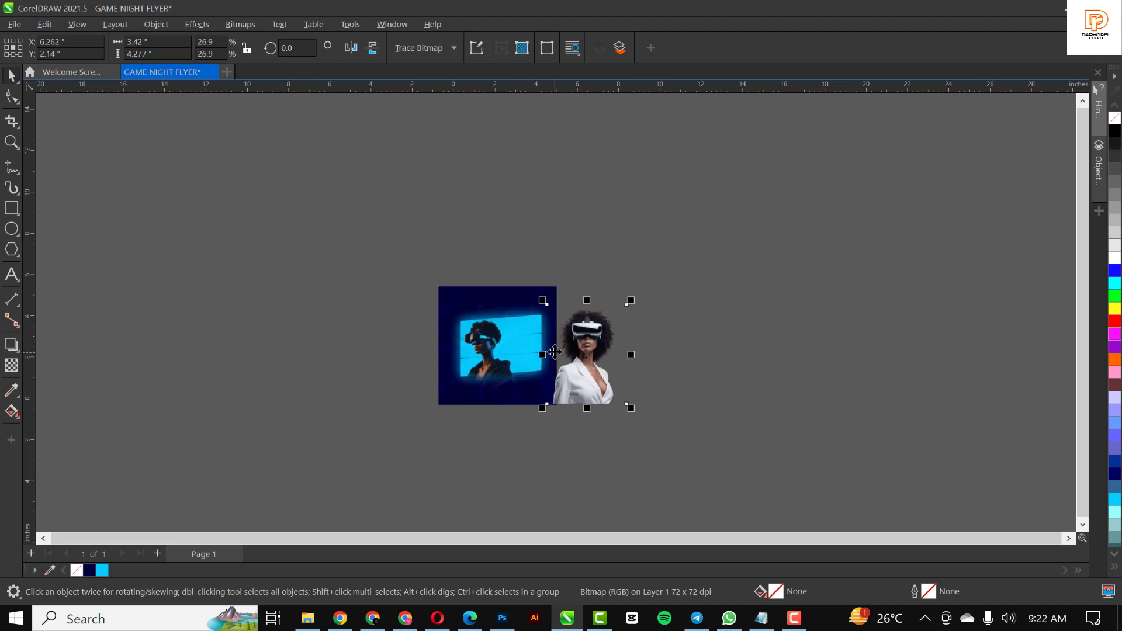
scroll(555, 352, "up", 2)
left_click_drag(595, 360, 503, 349)
left_click_drag(566, 254, 540, 287)
scroll(515, 401, "up", 2)
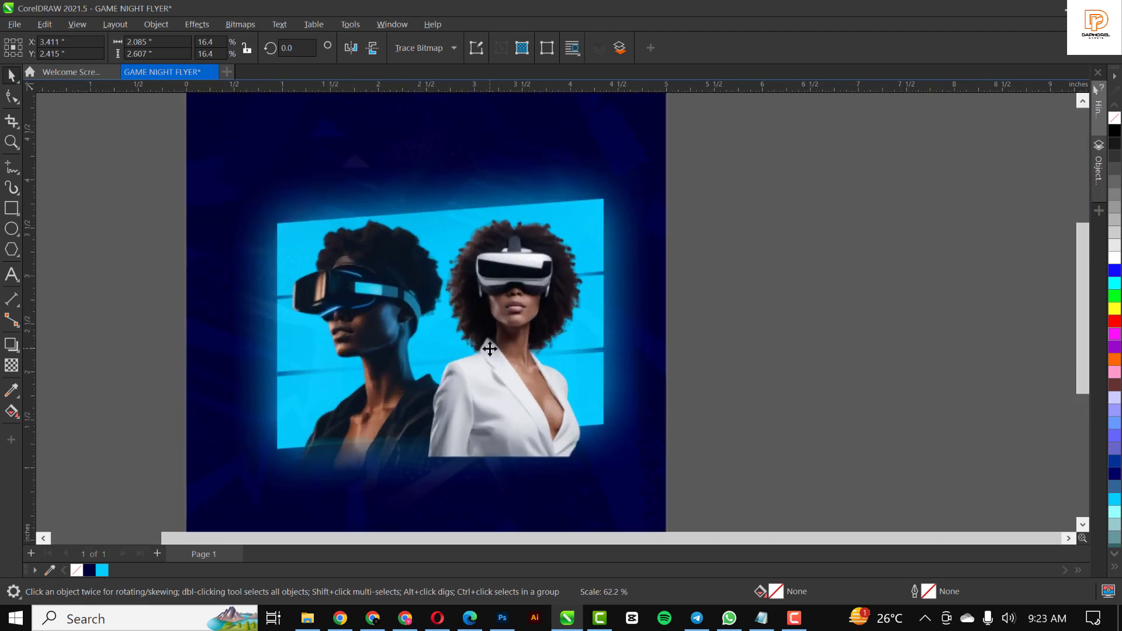
Step: Enlarge the white-jacket portrait to about 2.57 by 3.21 inches and overlap it with the other portrait at X 3.05, Y 2.348 inches
left_click_drag(472, 351, 474, 368)
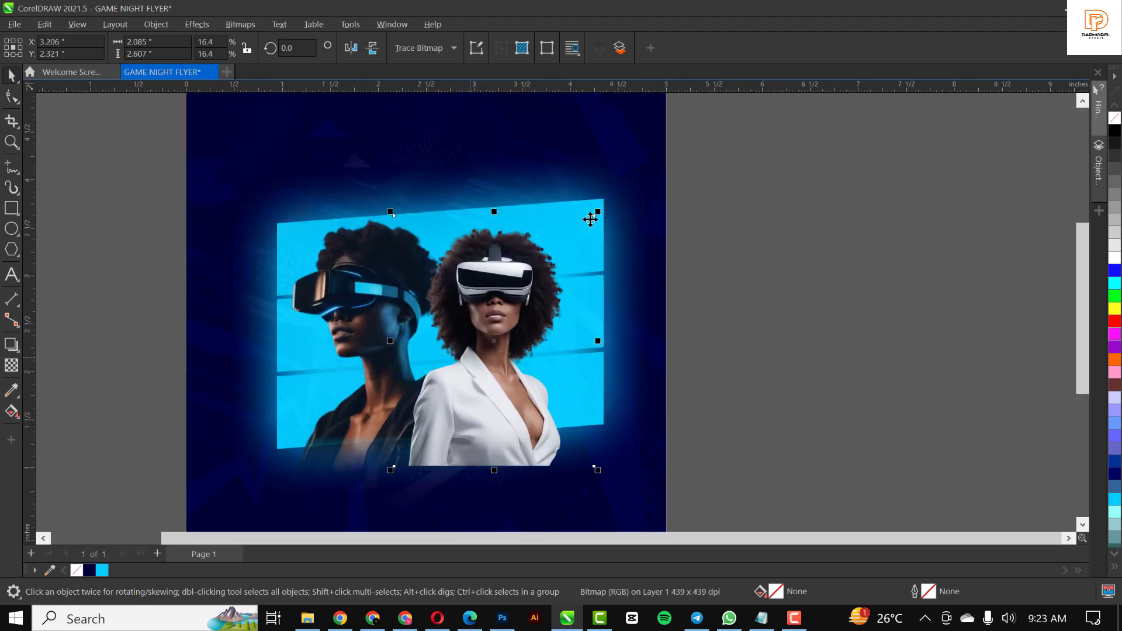
left_click_drag(601, 213, 621, 176)
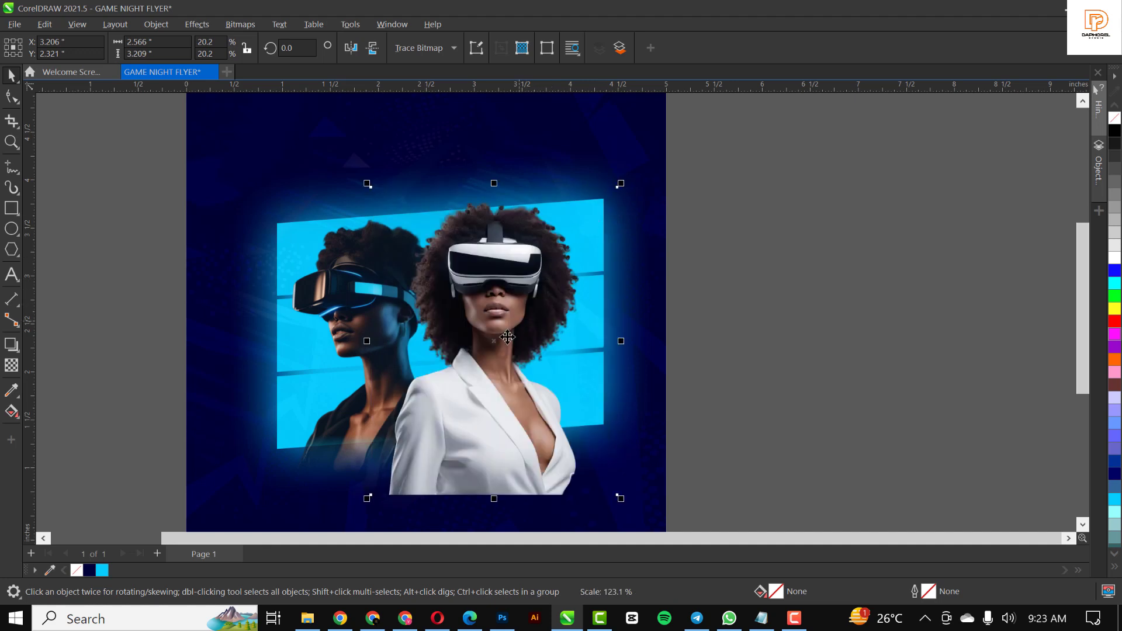
left_click_drag(507, 337, 493, 357)
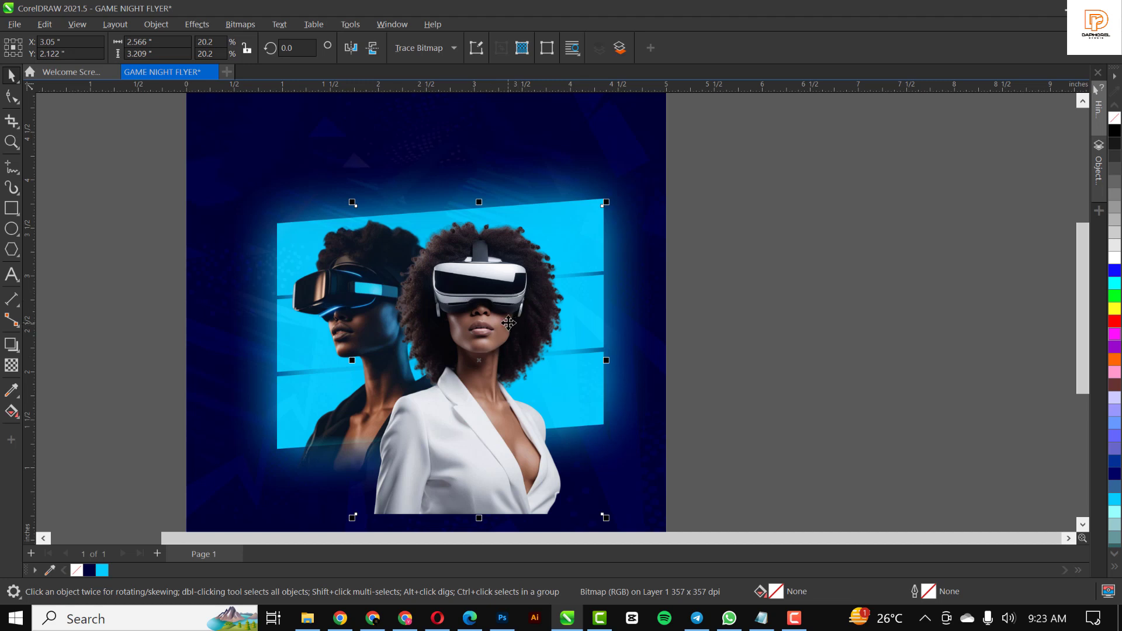
left_click_drag(508, 323, 511, 301)
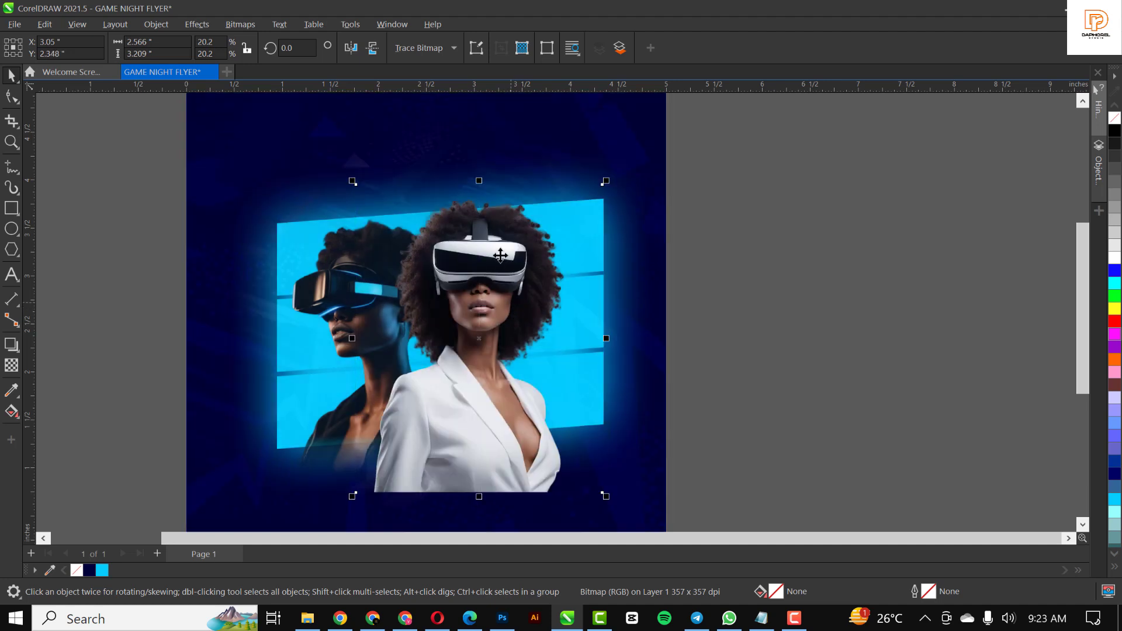
Step: Move both portraits together up to X 2.501, Y 2.609 inches and scale them to about 3.64 by 3.26 inches overall
scroll(500, 256, "down", 1)
left_click(393, 291)
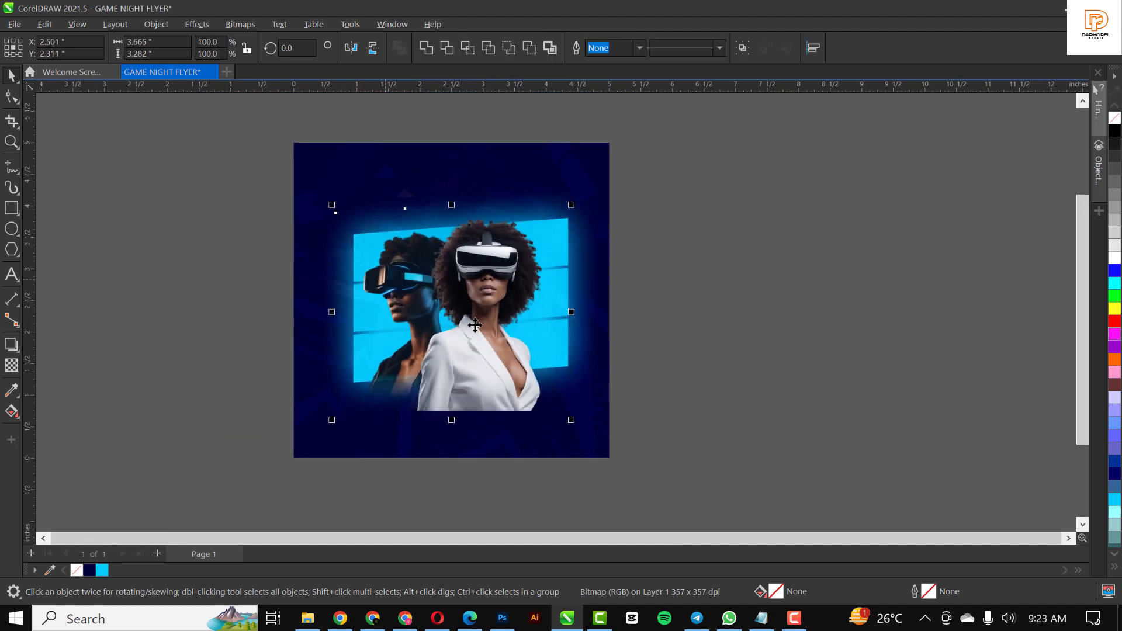
left_click_drag(475, 325, 475, 309)
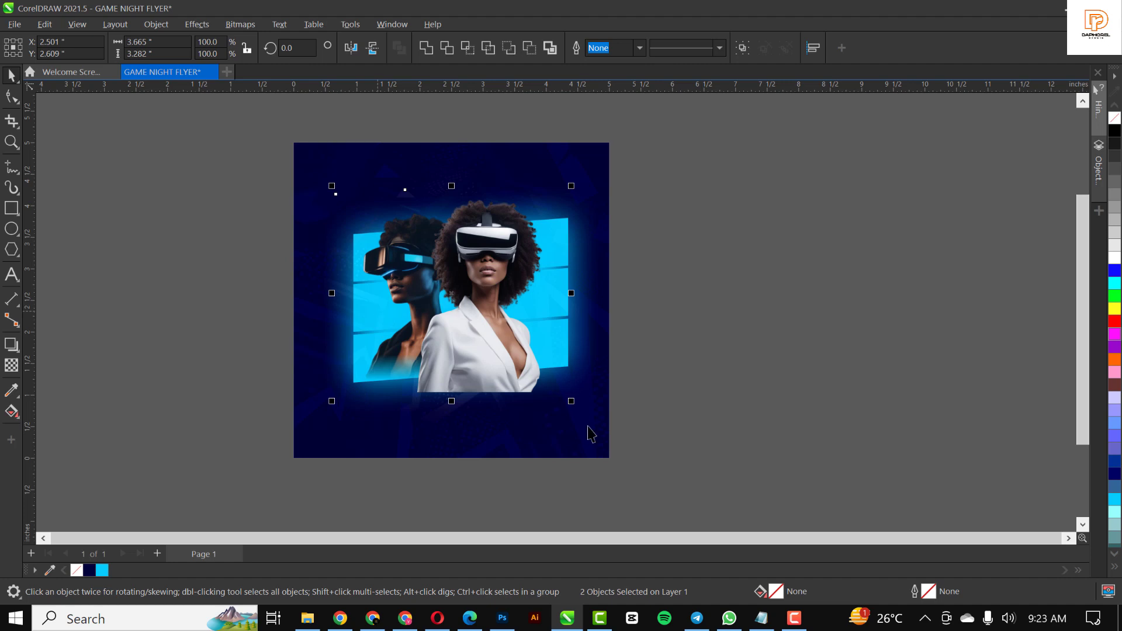
left_click_drag(575, 405, 573, 404)
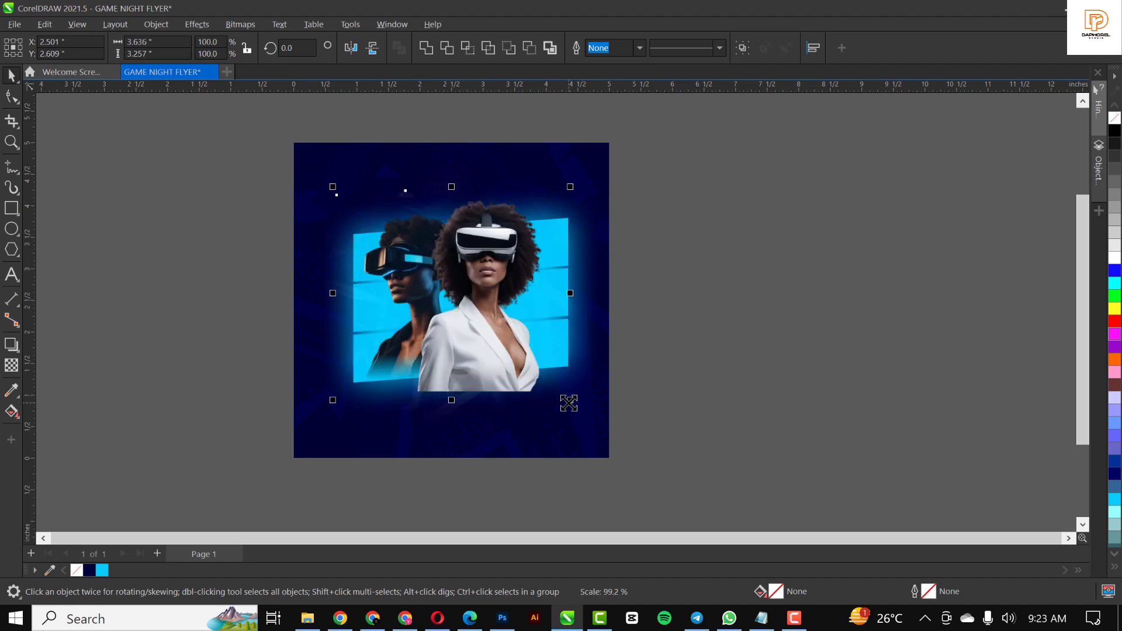
left_click(806, 326)
Step: Fade out the lower part of the white-jacket portrait into the bars with a vertical linear fountain transparency
left_click(456, 341)
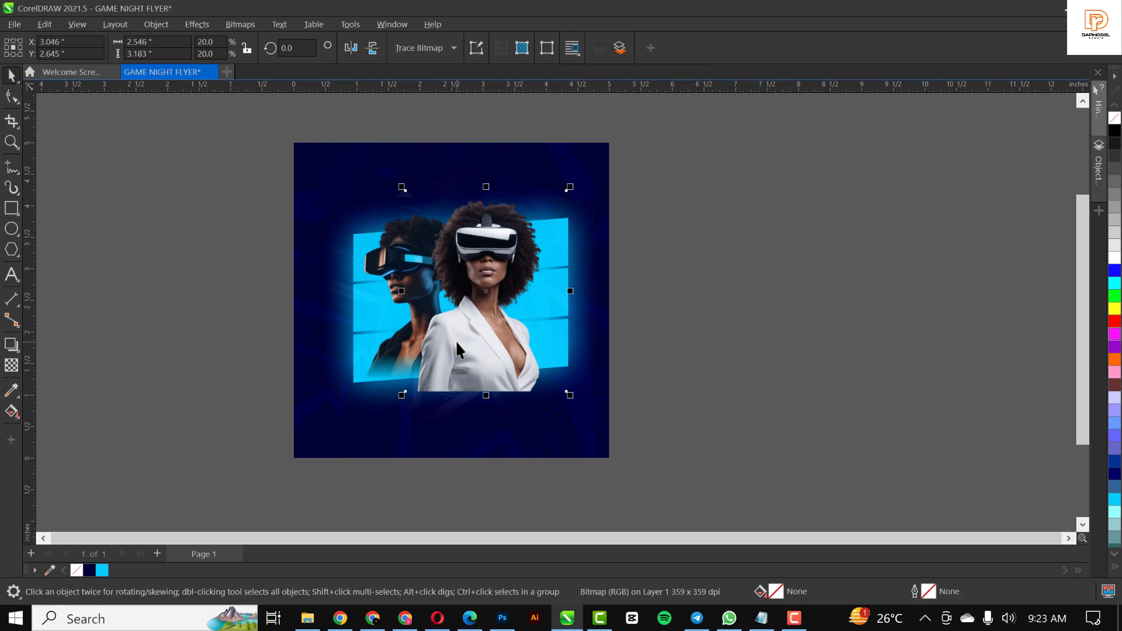
left_click(11, 366)
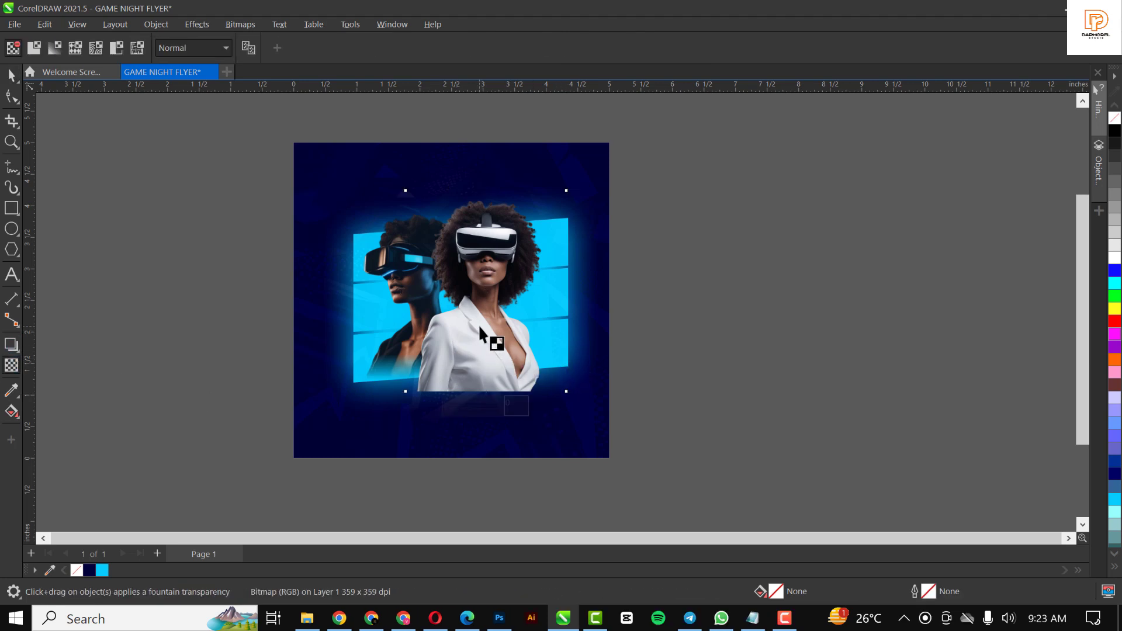
left_click_drag(478, 325, 479, 369)
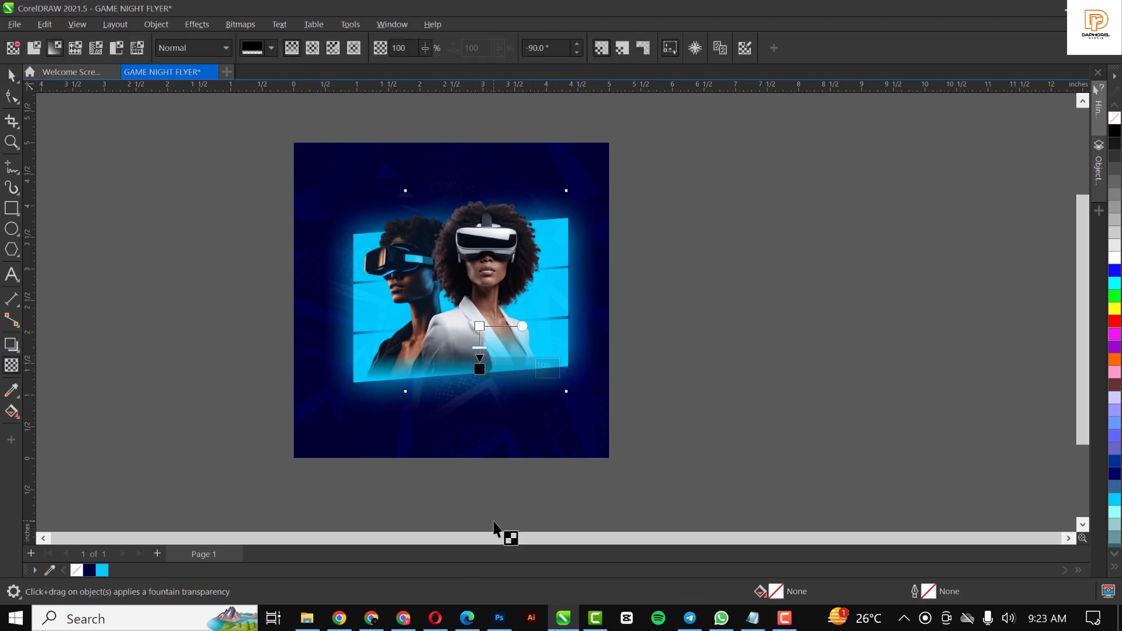
left_click_drag(480, 337, 479, 349)
key("space")
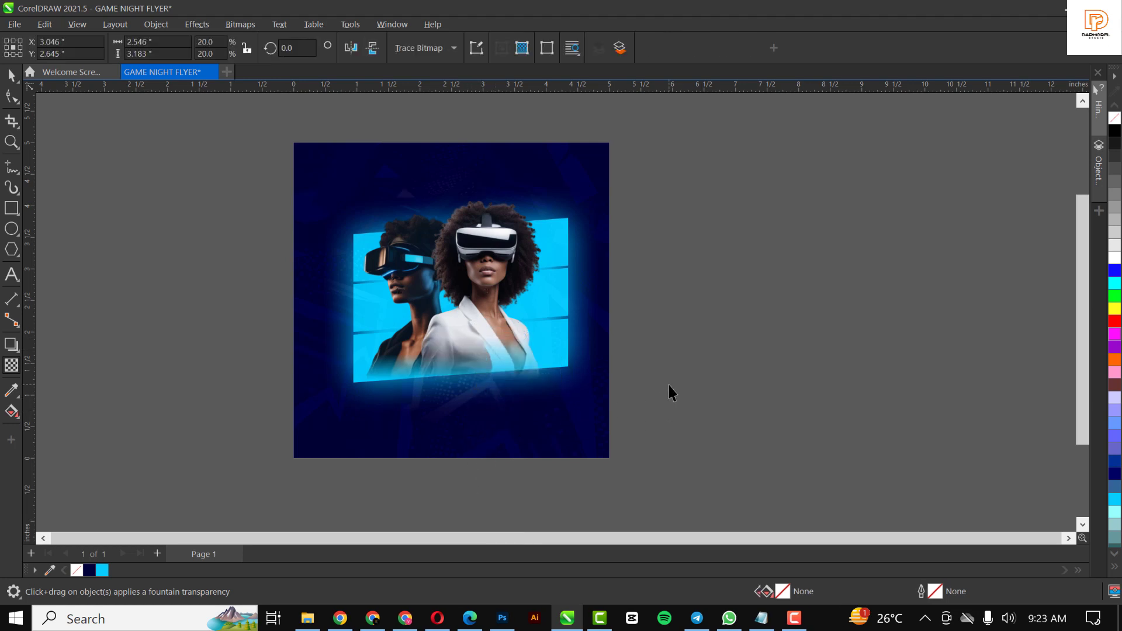
left_click(669, 385)
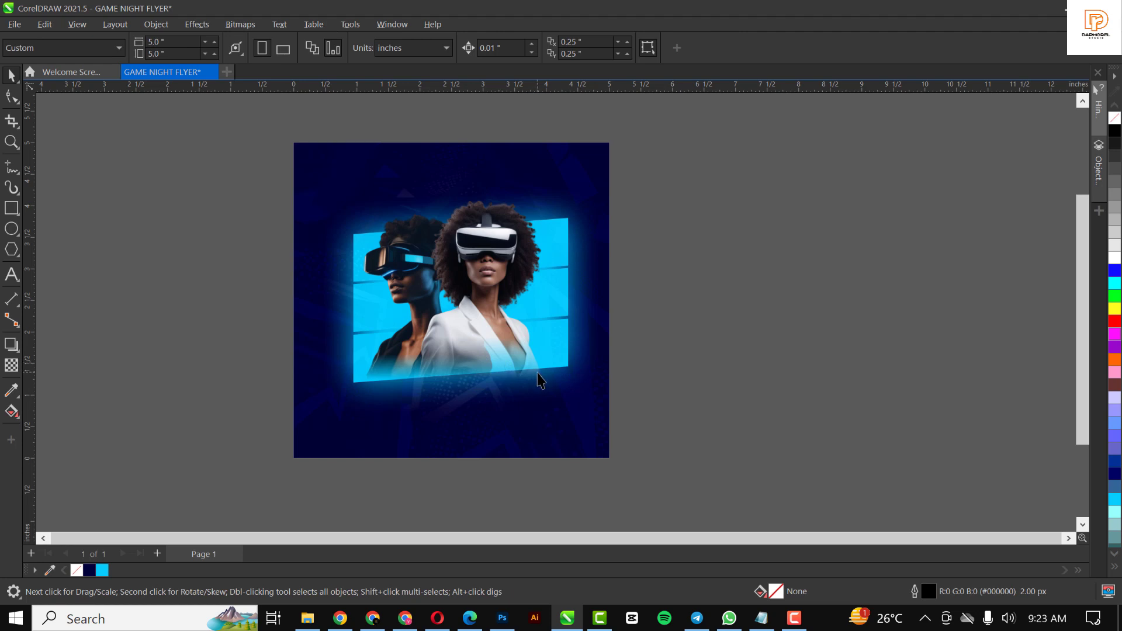
scroll(459, 263, "up", 3)
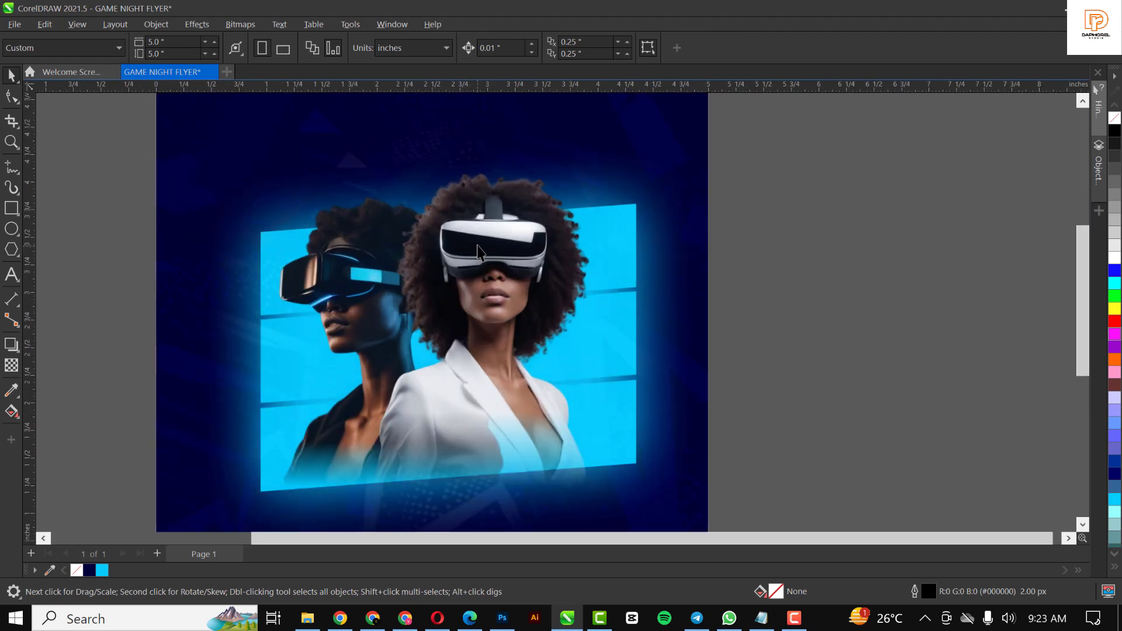
left_click(479, 253)
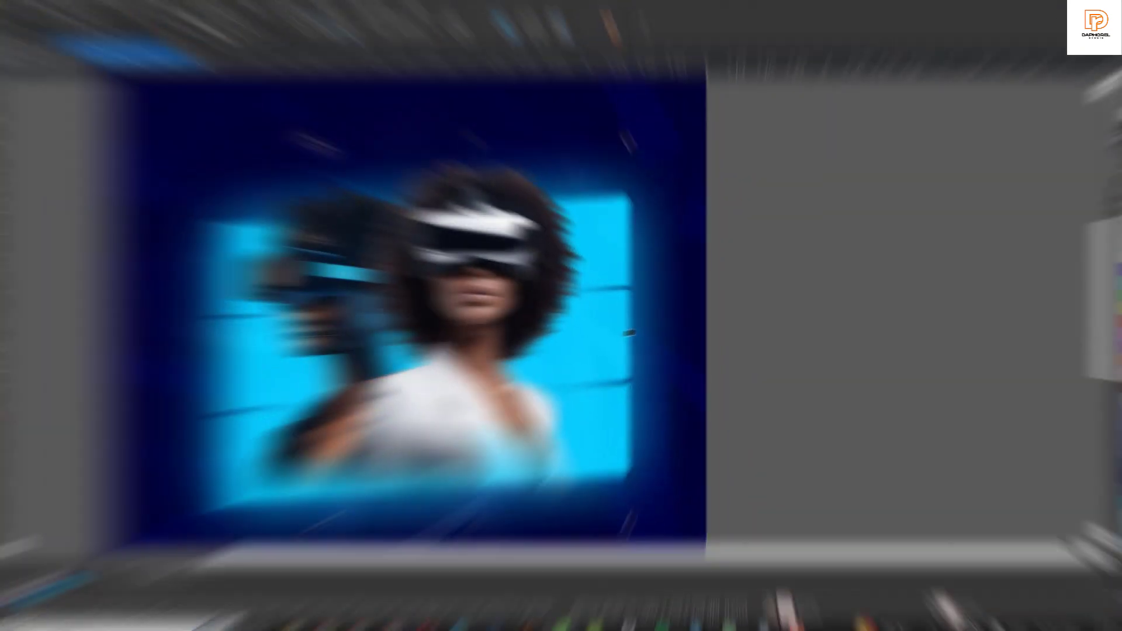
Step: Import the game controller image stable-diffusion-xl (15) into the flyer and scale it down to about 2.55 by 3.18 inches
scroll(539, 350, "down", 1)
scroll(539, 350, "down", 2)
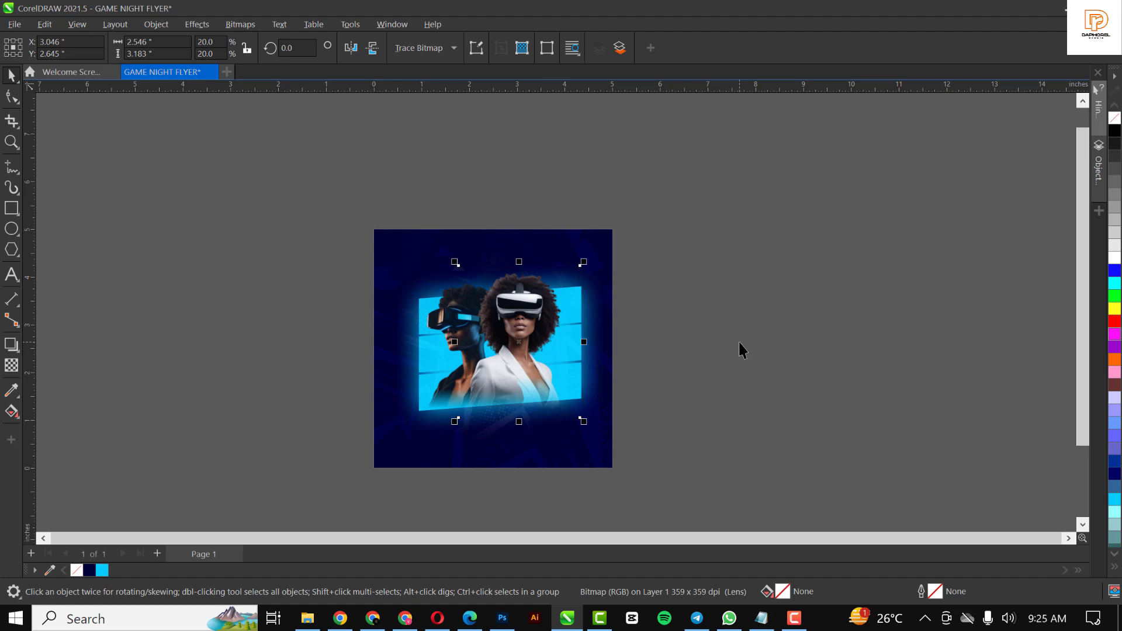
left_click(308, 618)
left_click_drag(413, 106, 652, 306)
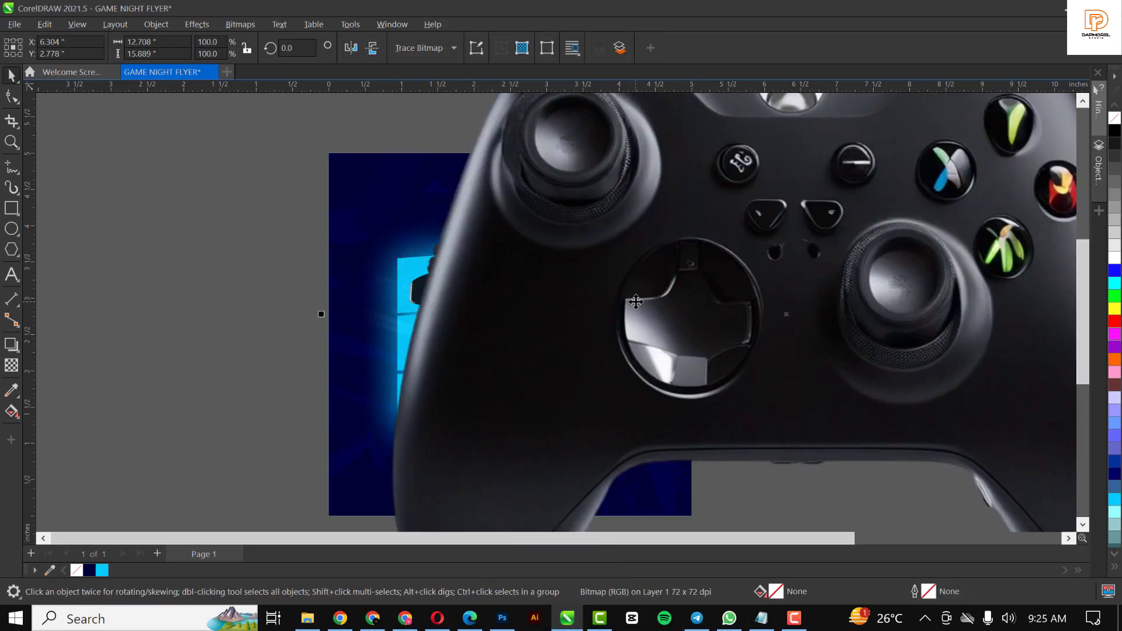
scroll(754, 270, "down", 3)
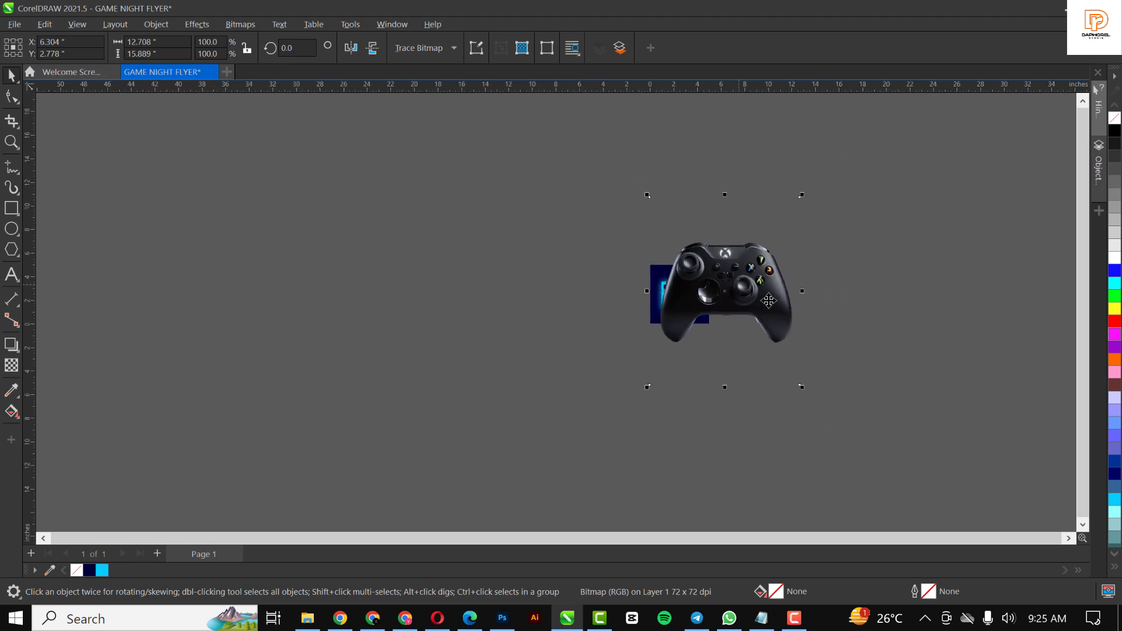
left_click_drag(805, 390, 743, 314)
scroll(714, 279, "up", 6)
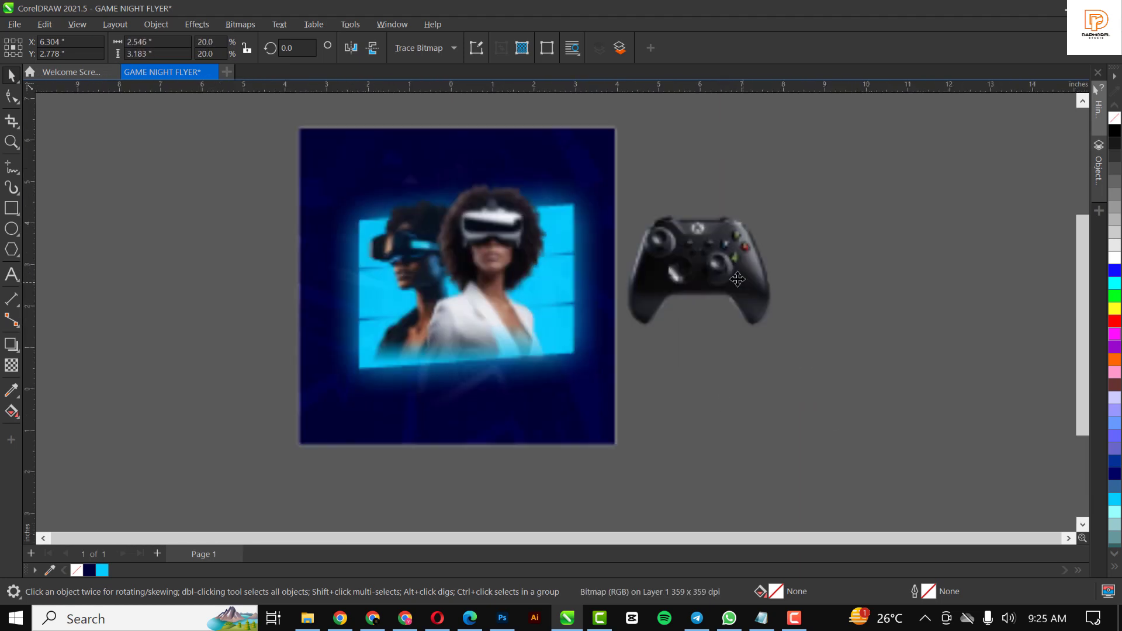
Step: Convert the controller image to a 300 dpi RGB Color (24-bit) bitmap with anti-aliasing and a transparent background
scroll(734, 274, "down", 3)
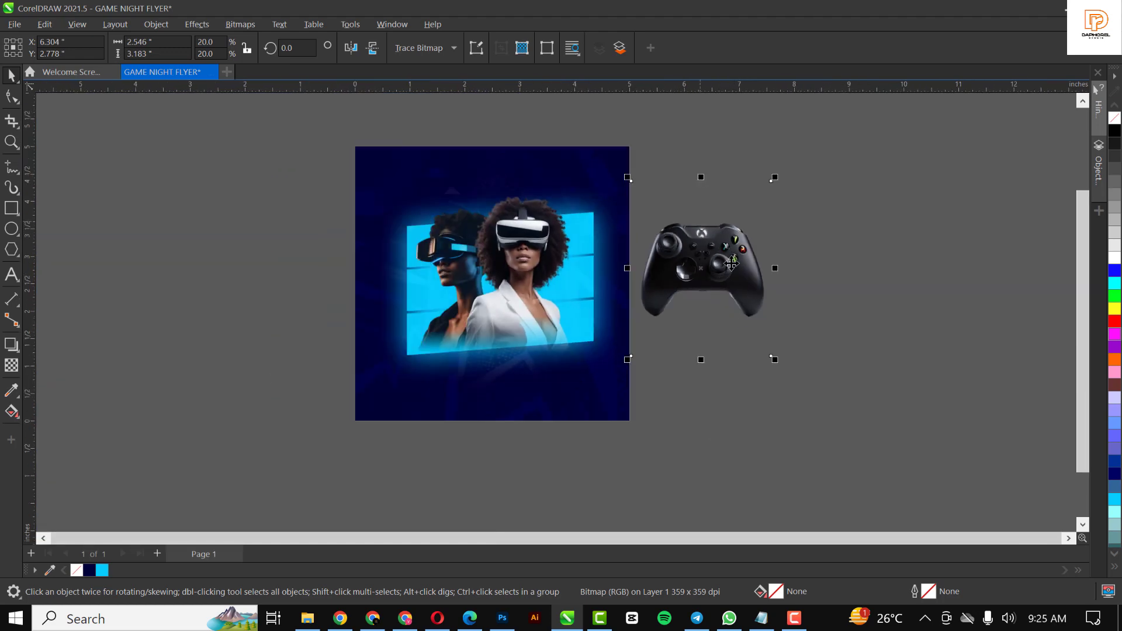
left_click(238, 26)
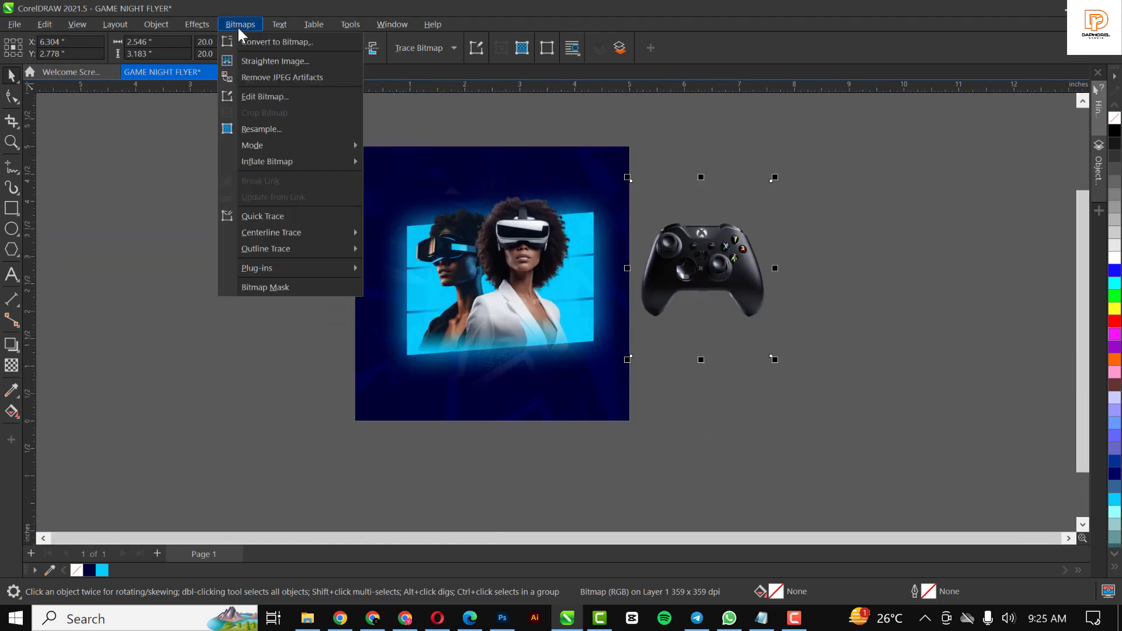
left_click(273, 40)
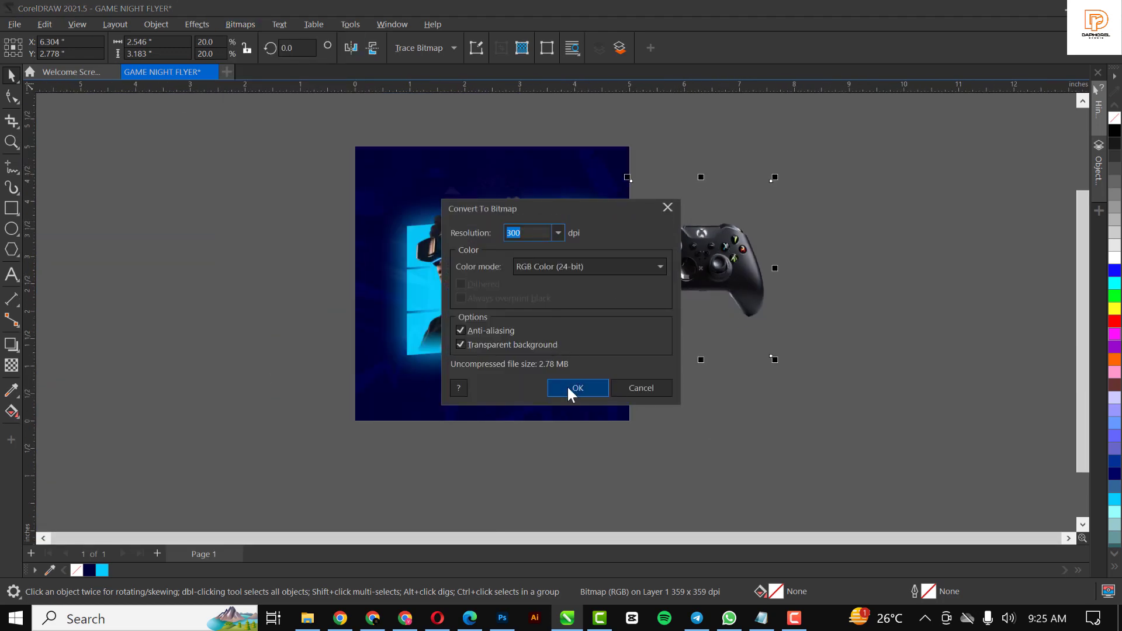
left_click(569, 389)
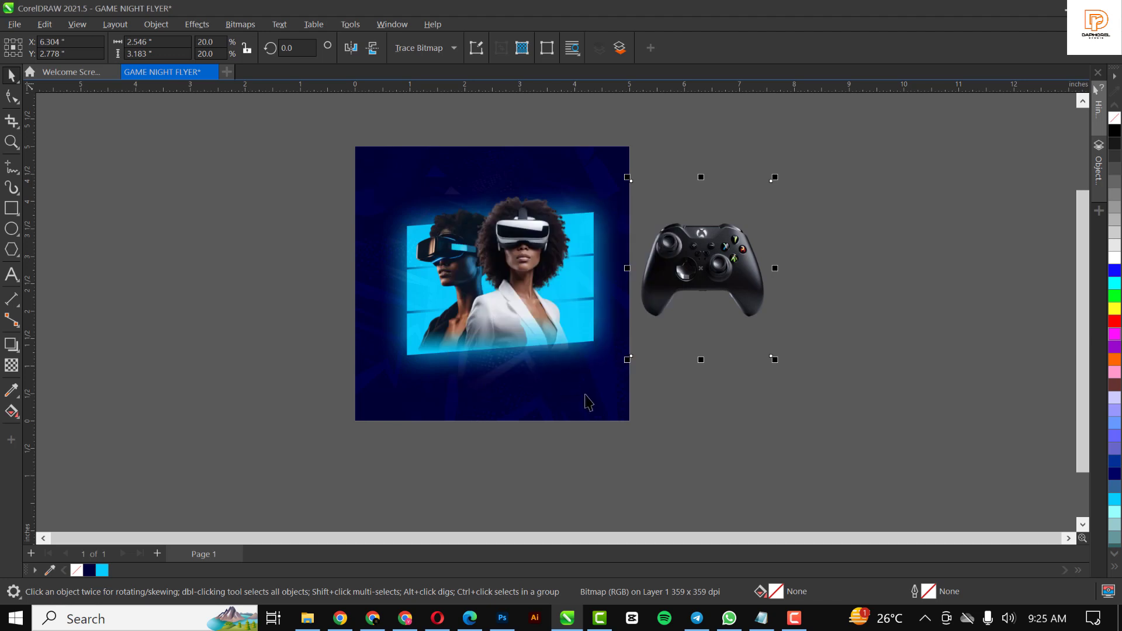
left_click(232, 25)
left_click(256, 38)
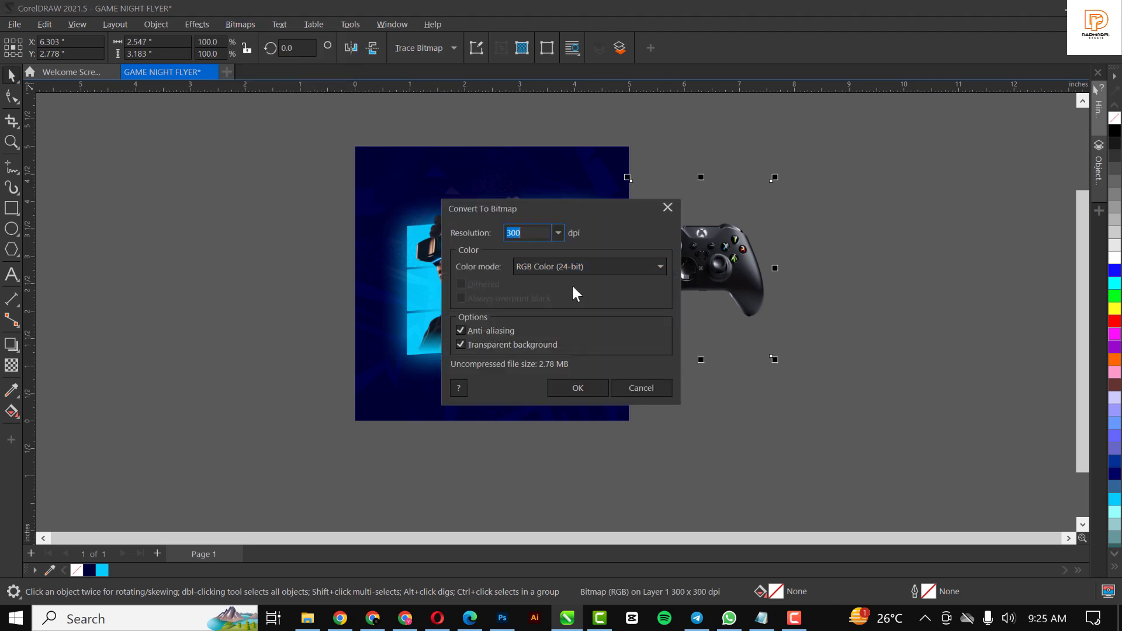
left_click(582, 391)
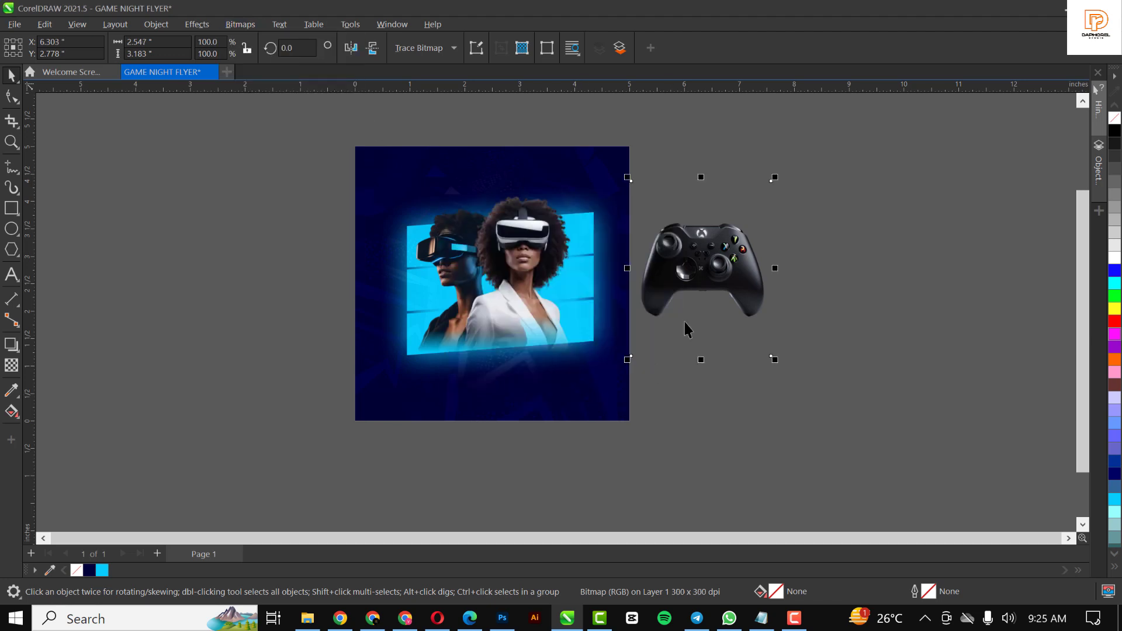
Step: Duplicate the controller twice at about X 9.1, Y 3.11 and X 9.84, Y 0.35 inches, and select the original for rotation
left_click_drag(713, 266, 893, 402)
left_click(708, 272)
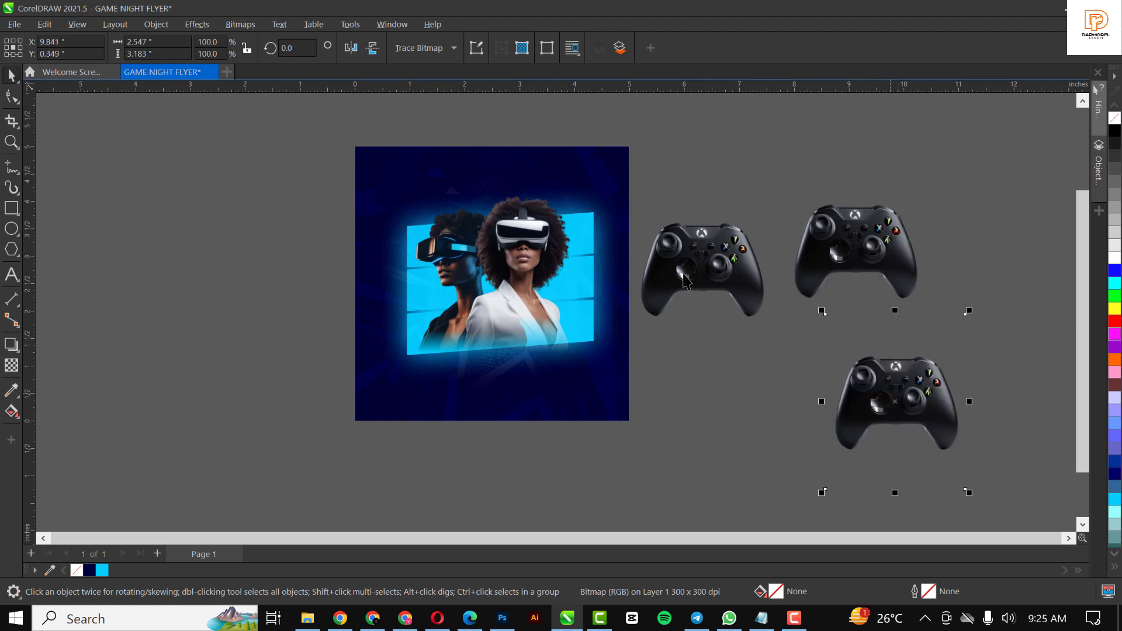
left_click(699, 277)
left_click(696, 270)
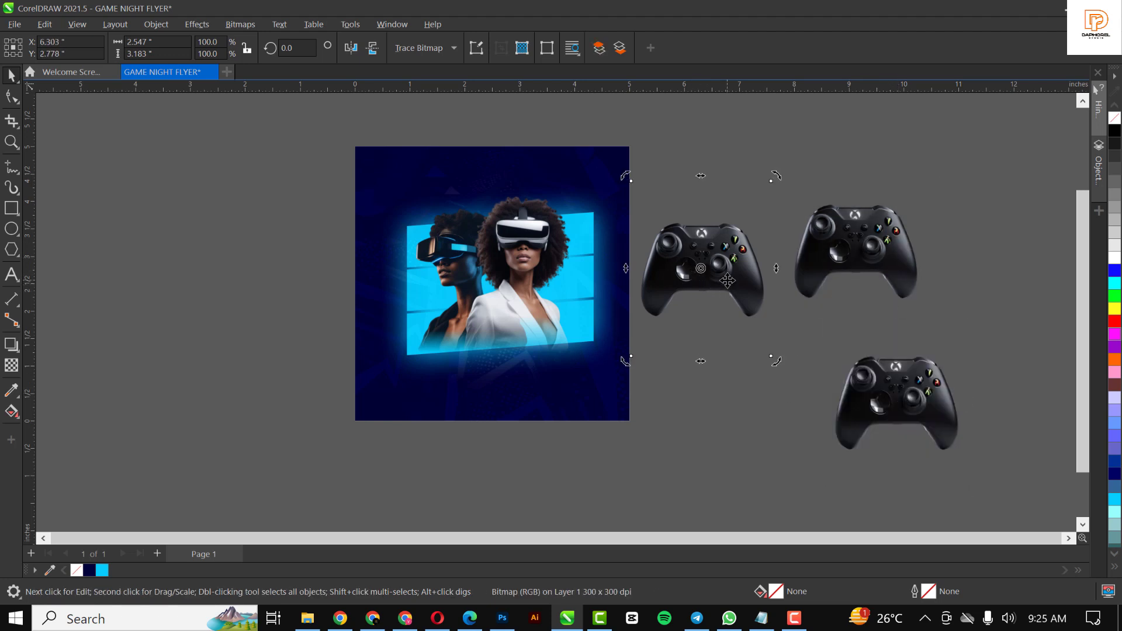
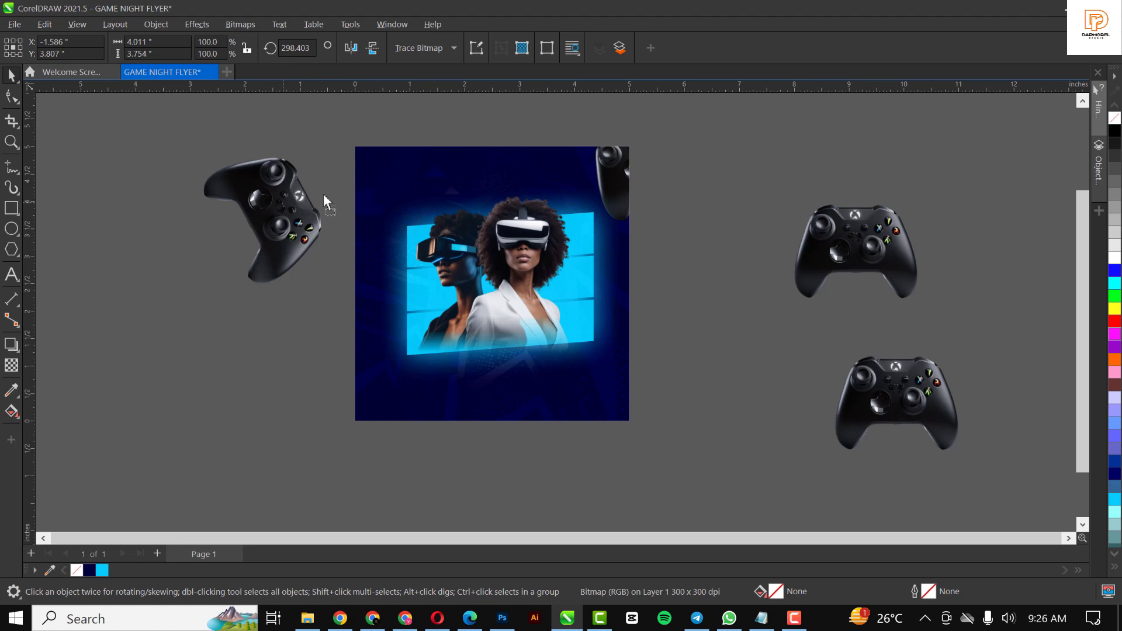
Step: Move the rotated controller beside the flyer into the PowerClip frame, placing it over the upper-left corner at about X -0.44, Y 5.17 inches
left_click(278, 248)
key("Delete")
left_click(409, 187)
left_click(397, 179)
left_click(366, 159, "ctrl")
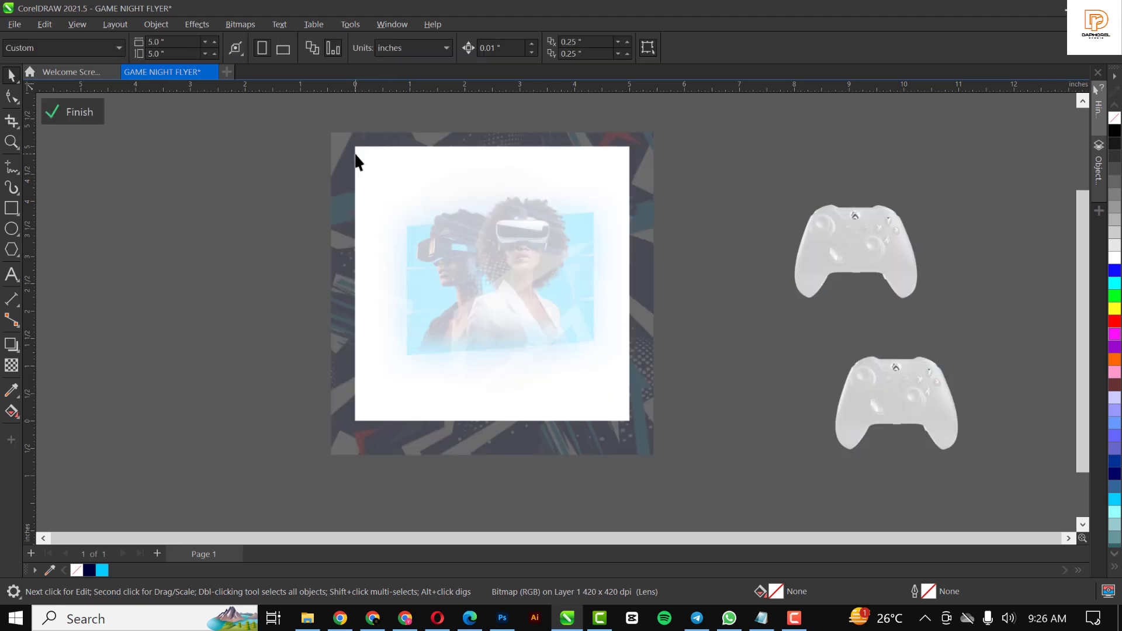
left_click_drag(293, 211, 368, 141)
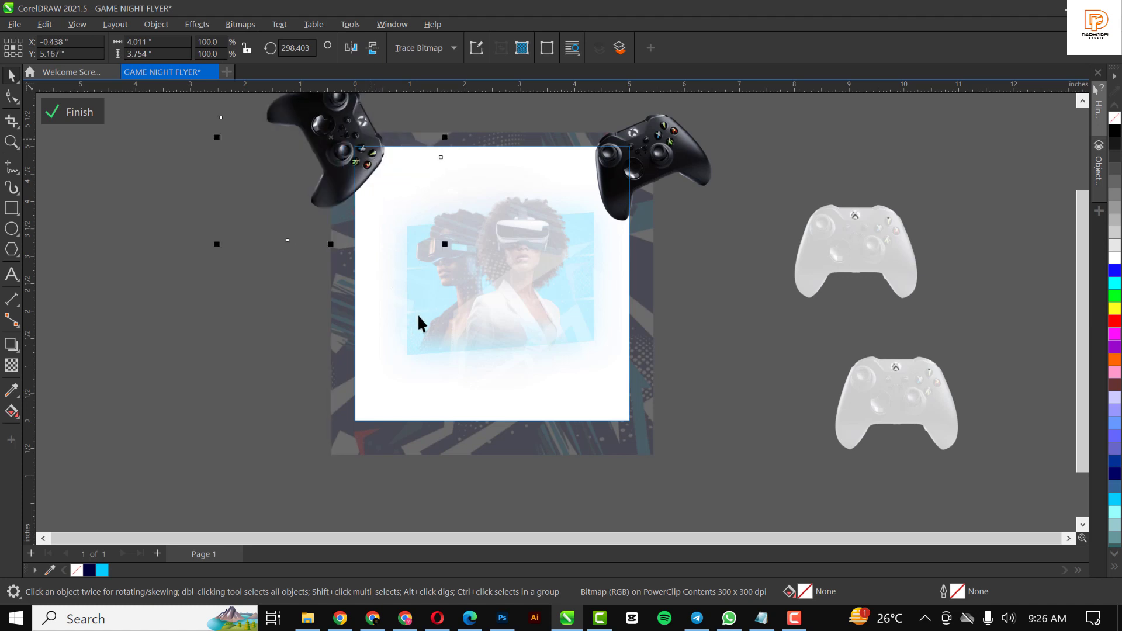
left_click(162, 377, "ctrl")
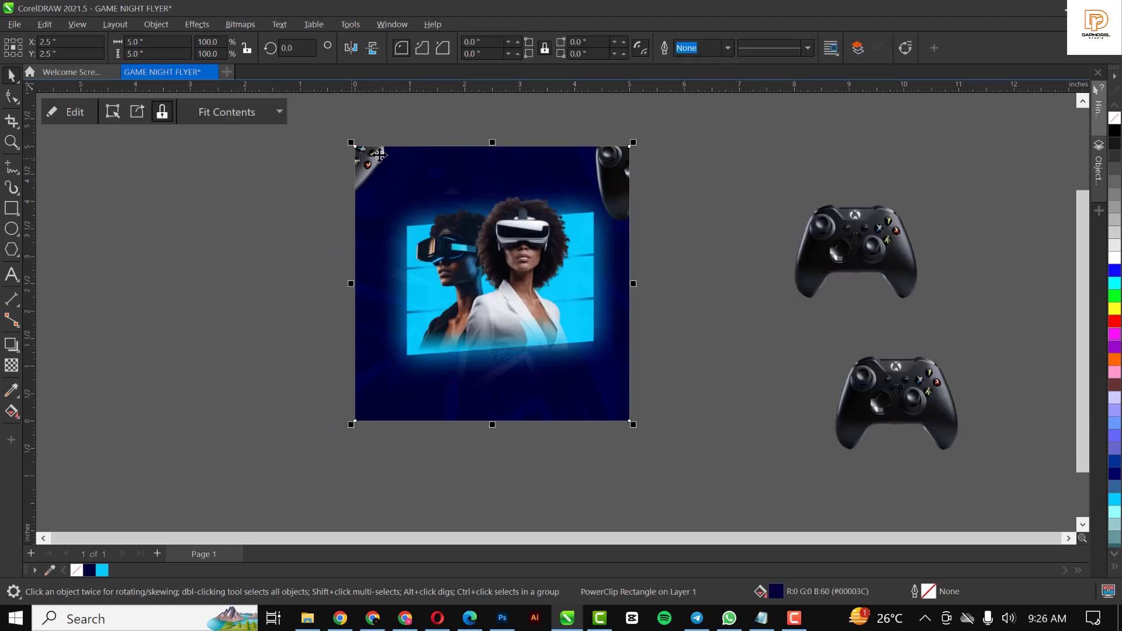
Step: Lower the upper-left controller inside the frame to about X -0.334, Y 4.669 inches and apply a 5.8-pixel Gaussian Blur
left_click(379, 155, "ctrl")
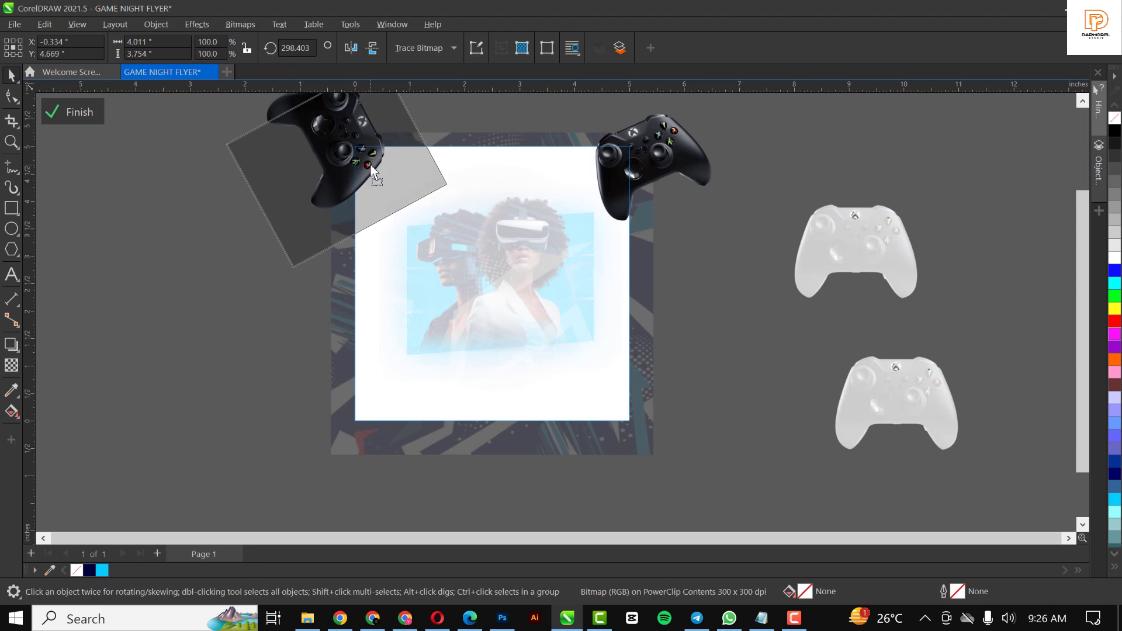
left_click(371, 165)
left_click(191, 23)
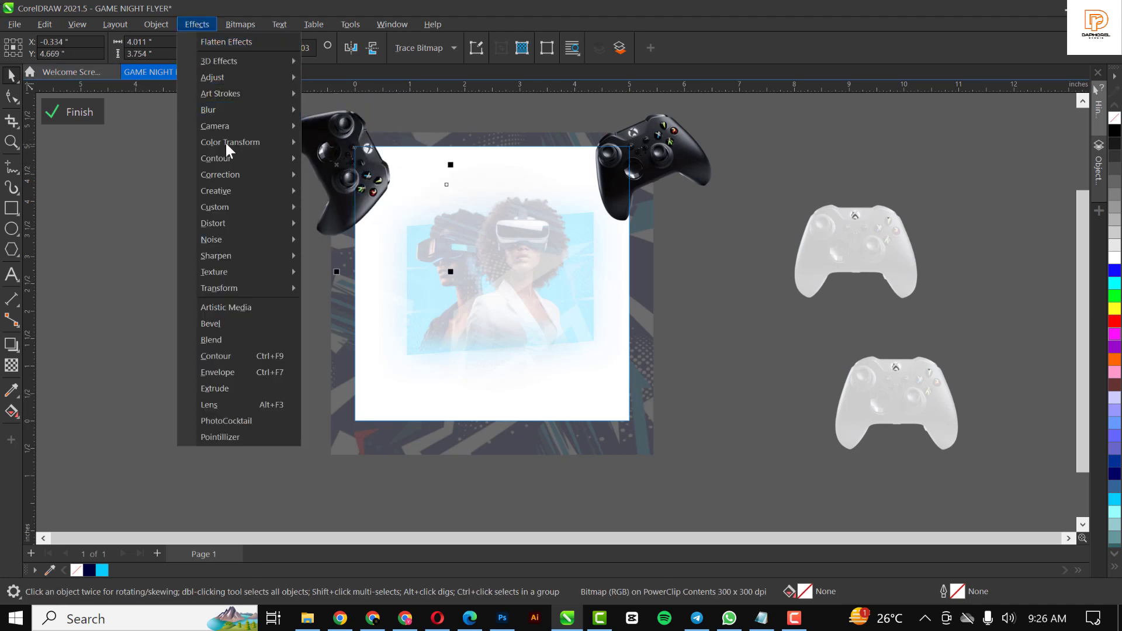
mouse_move(229, 109)
left_click(383, 145)
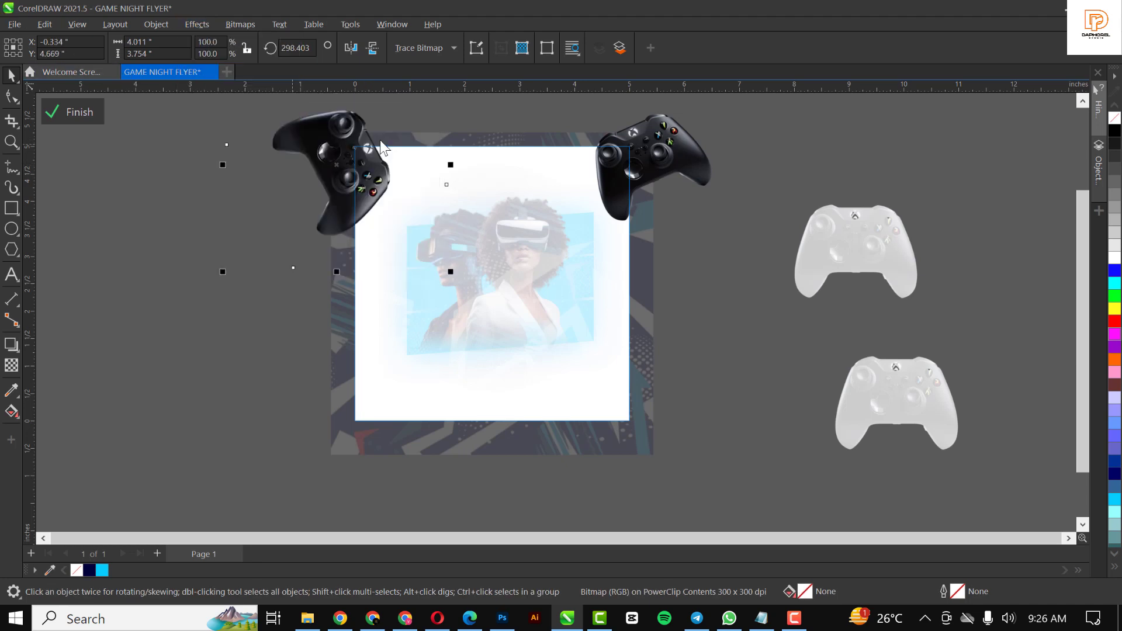
left_click(479, 289)
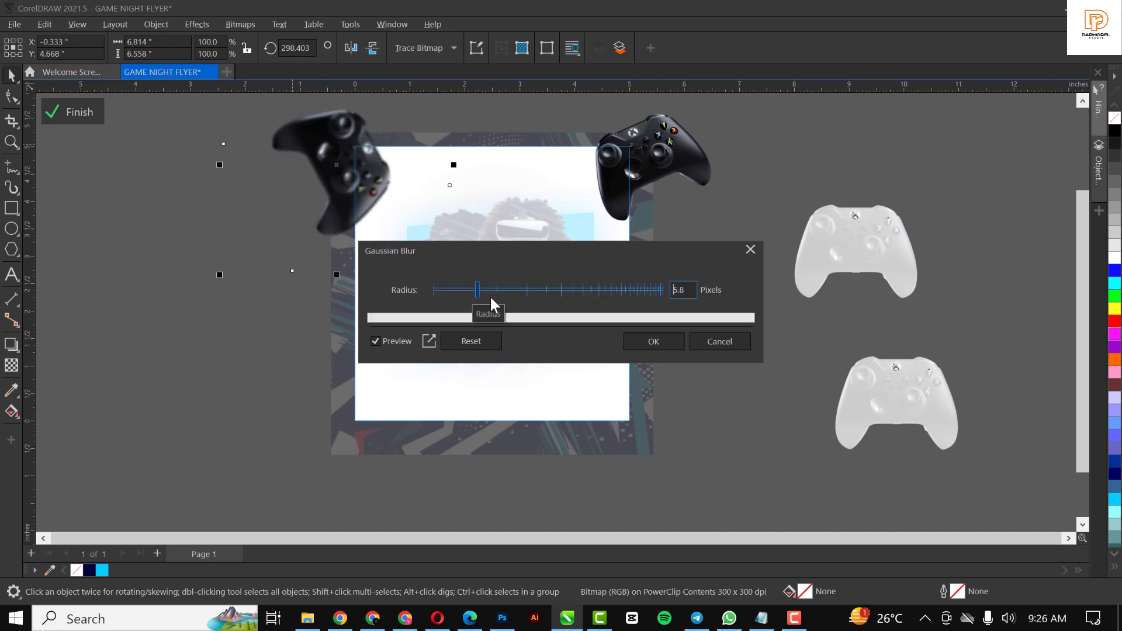
left_click(649, 342)
Step: Apply a 5.8-pixel Gaussian Blur to the upper-right controller and finish editing the frame contents
left_click(668, 166)
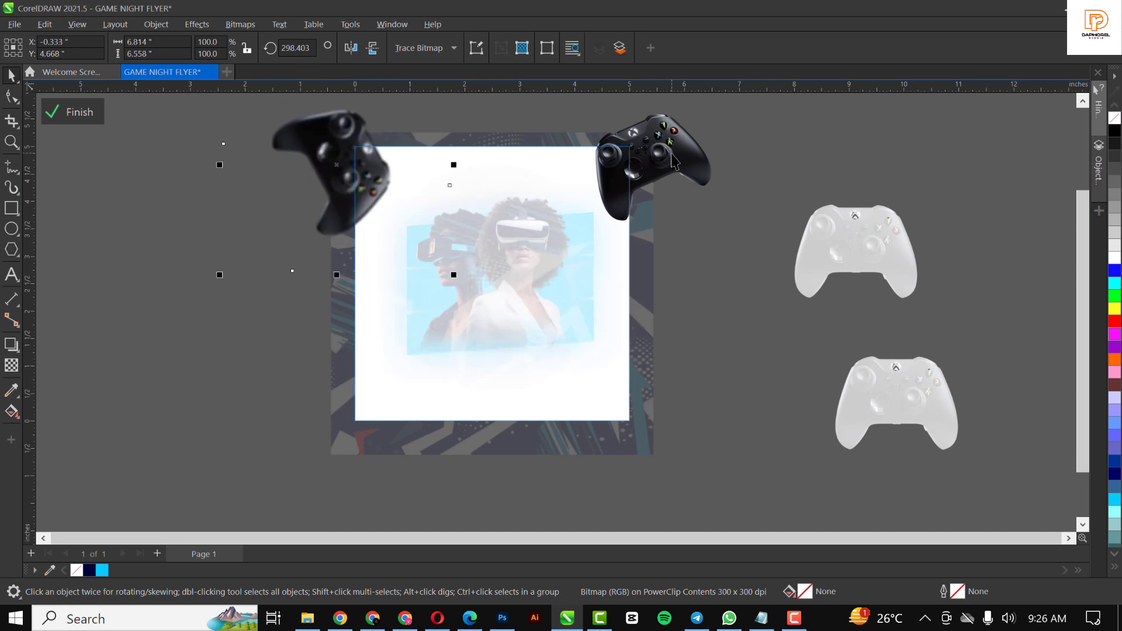
left_click(196, 24)
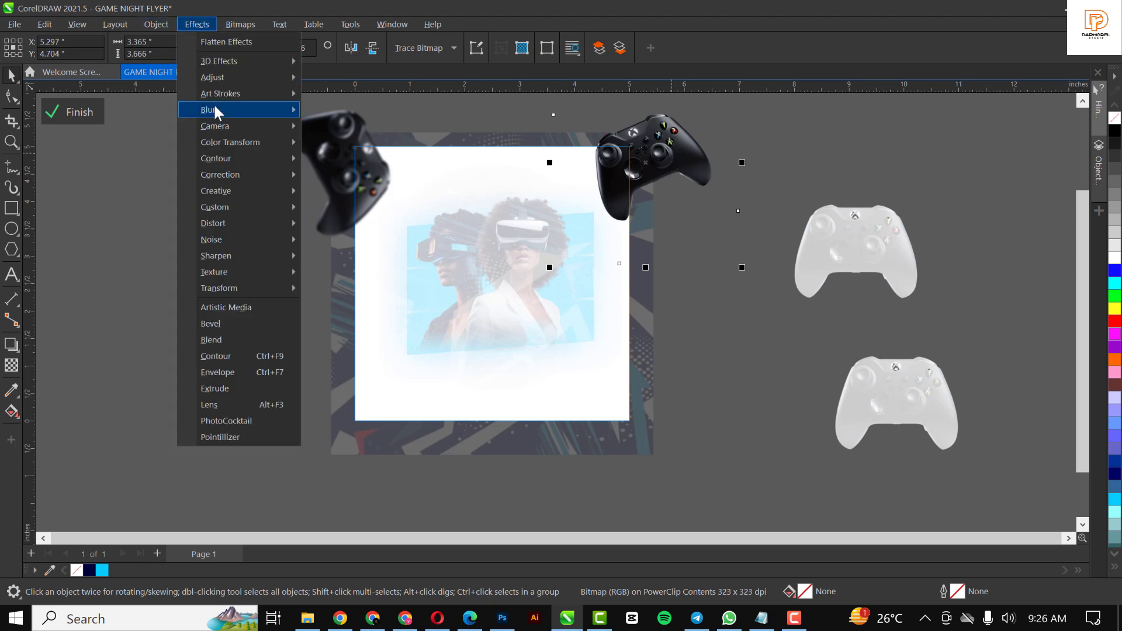
mouse_move(211, 110)
left_click(354, 143)
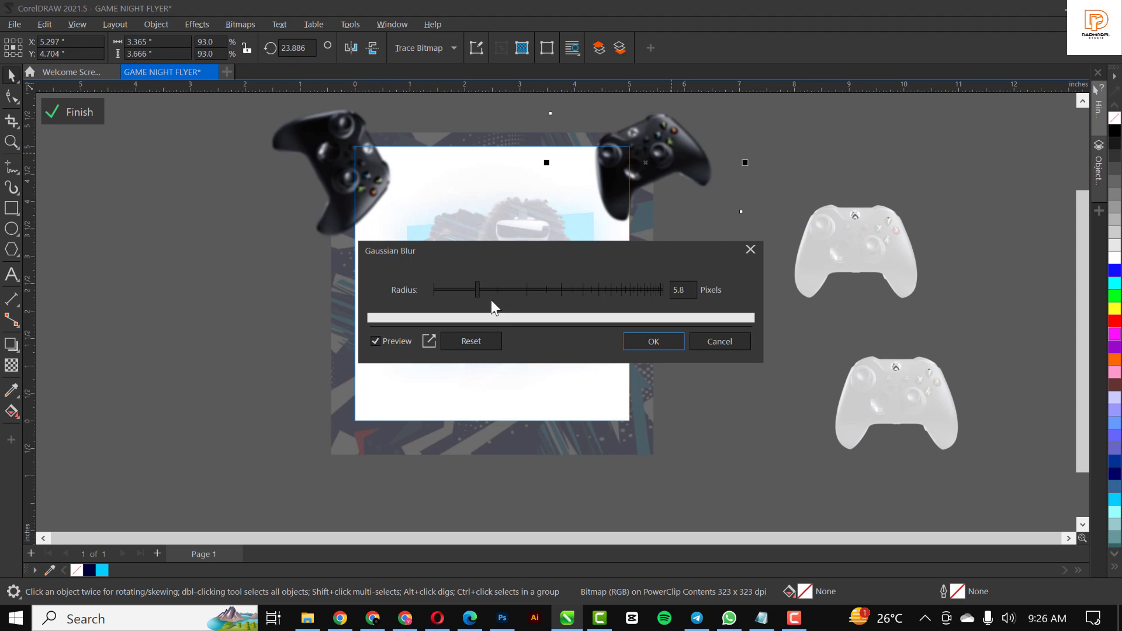
left_click(651, 341)
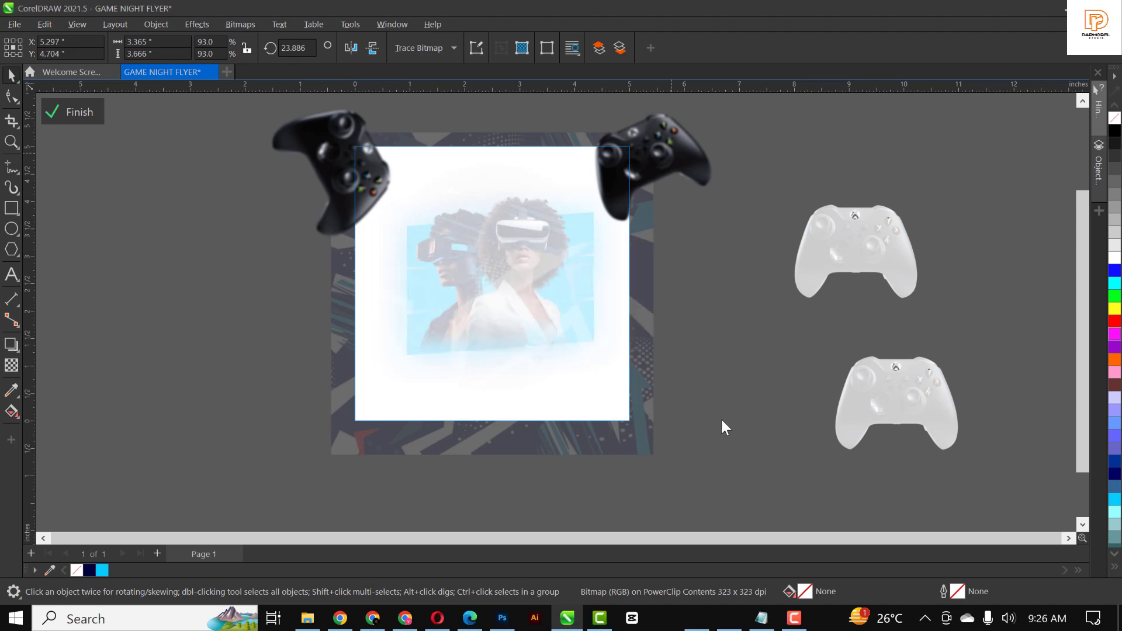
left_click(750, 442)
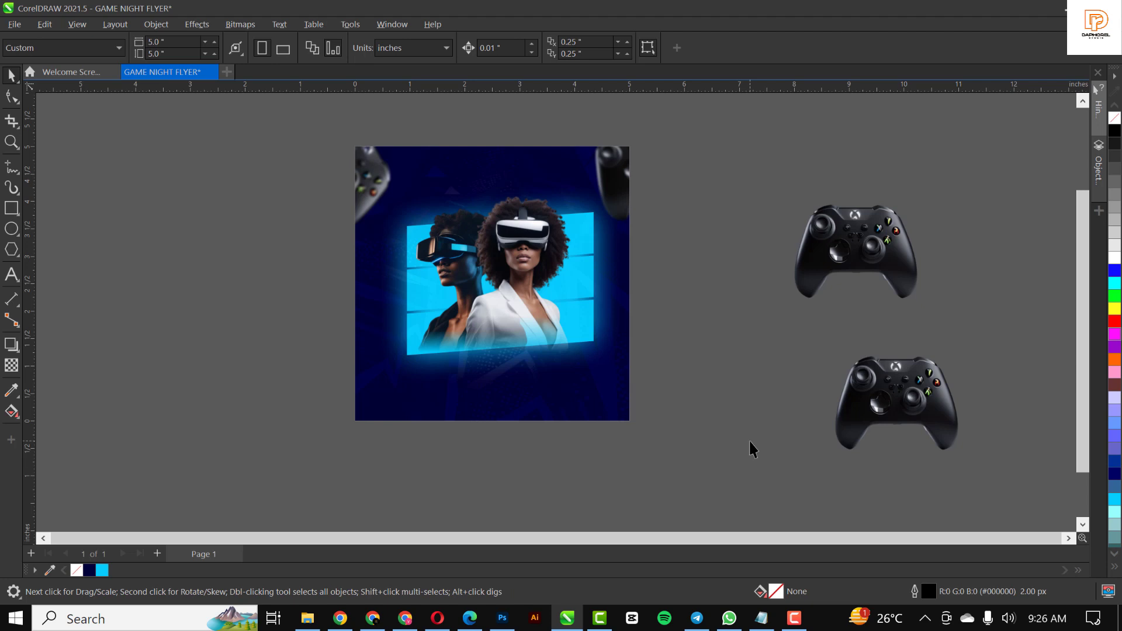
Step: Move the upper spare controller into the frame, rotate it to about 321 degrees, and place it over the lower-left corner at X 0.0, Y -0.097 inches
left_click(901, 246)
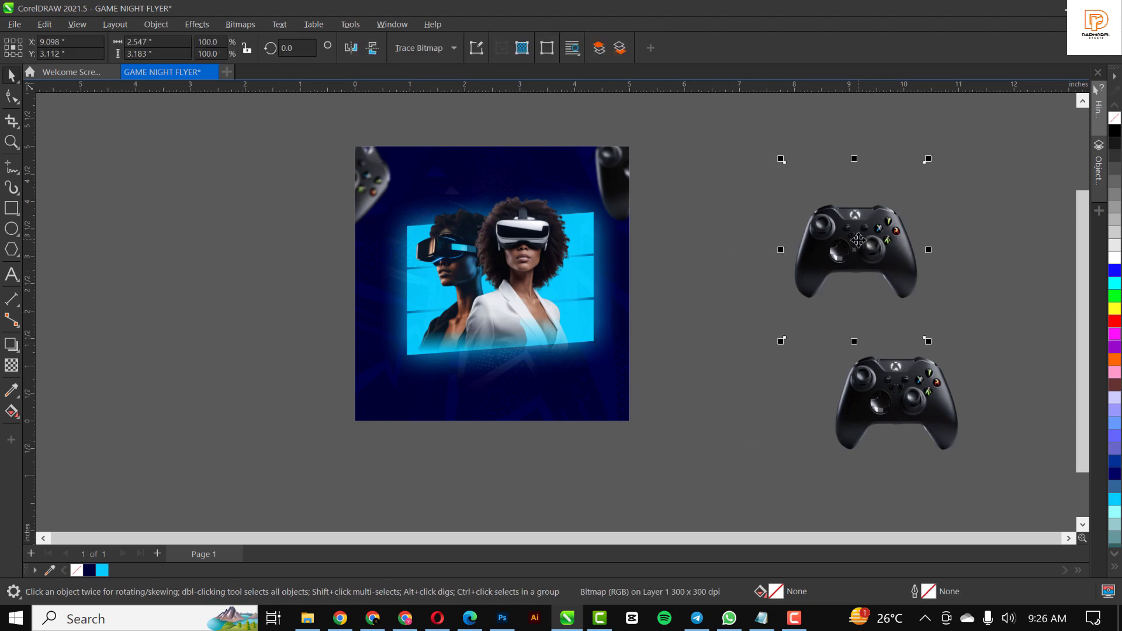
left_click_drag(634, 335, 426, 395)
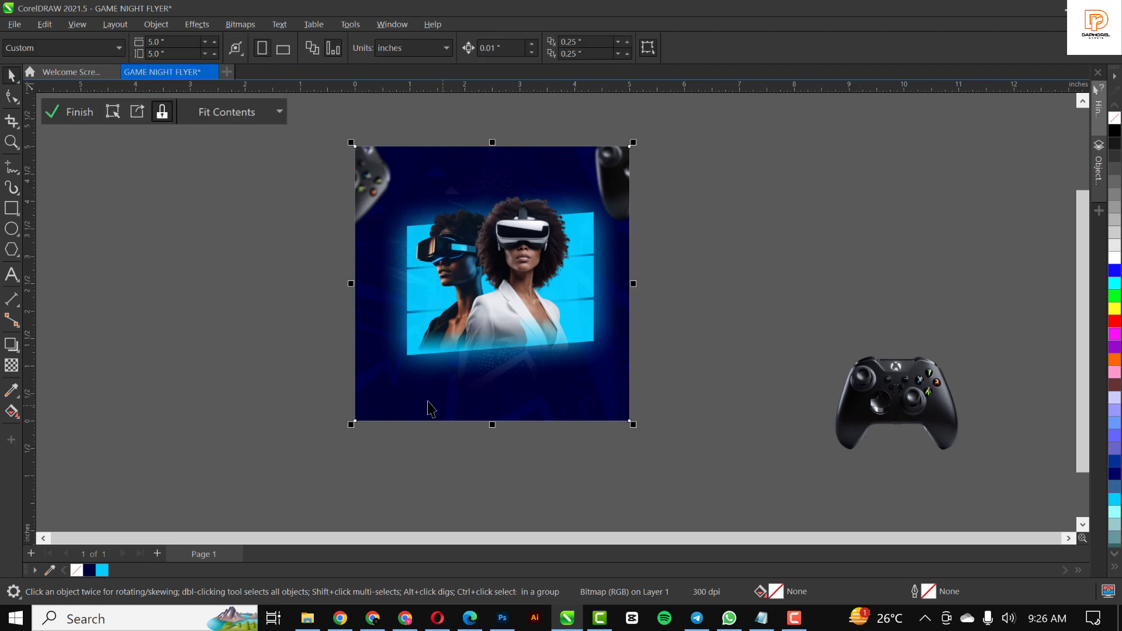
double_click(427, 398)
left_click_drag(388, 447, 386, 436)
left_click(387, 436)
left_click_drag(448, 353, 483, 418)
left_click_drag(377, 459, 366, 443)
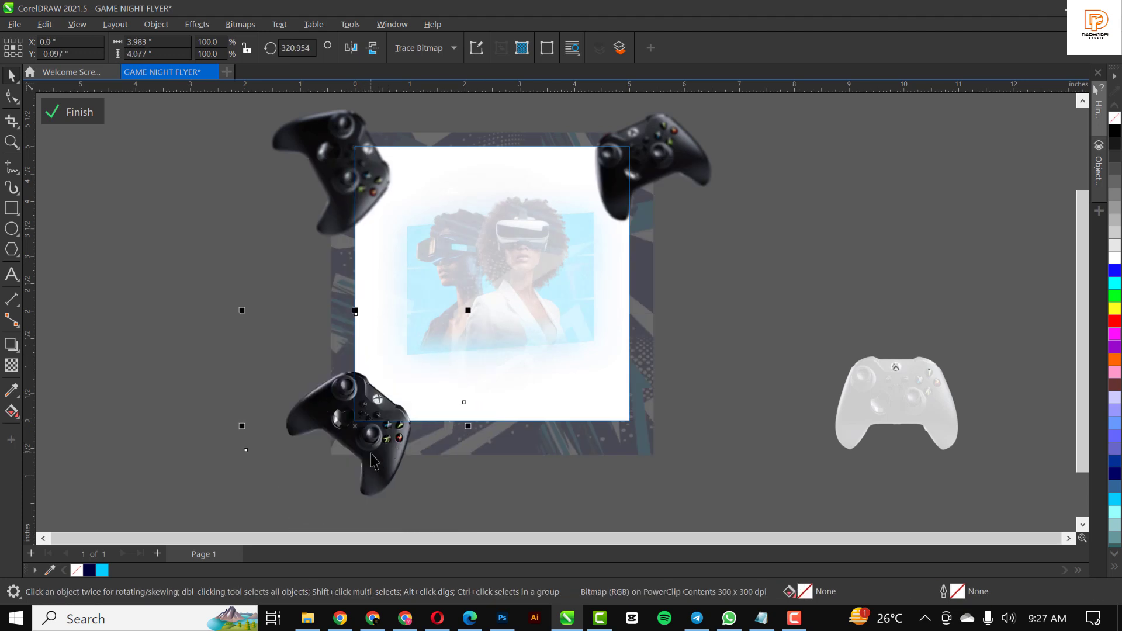
Step: Apply a Gaussian Blur to the lower-left controller and finish editing the frame contents
left_click(202, 25)
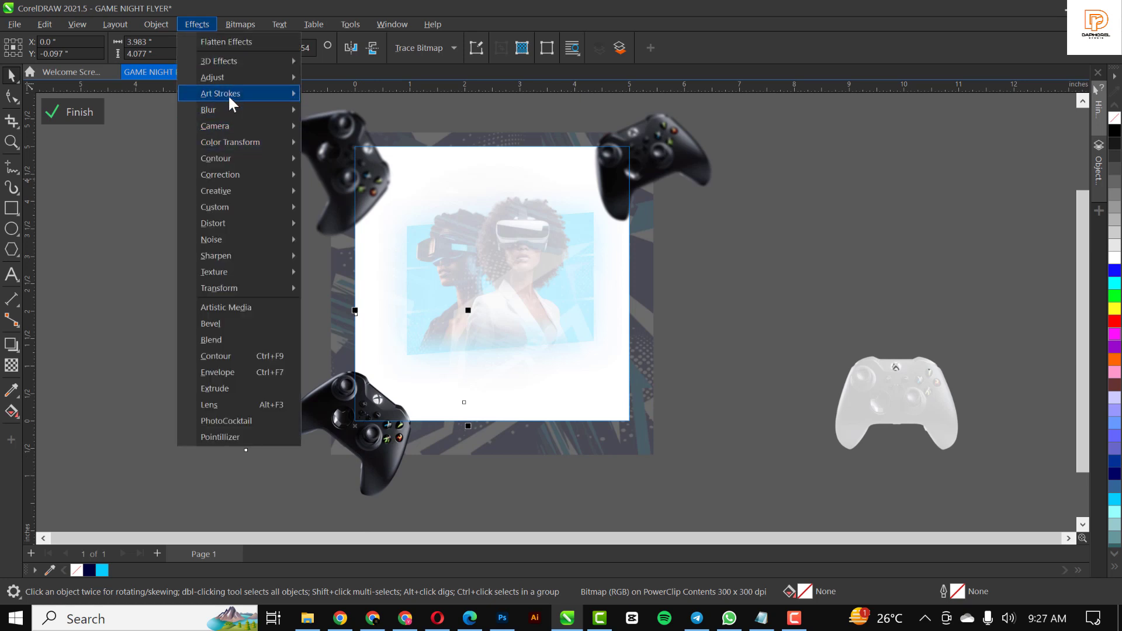
mouse_move(234, 110)
left_click(350, 144)
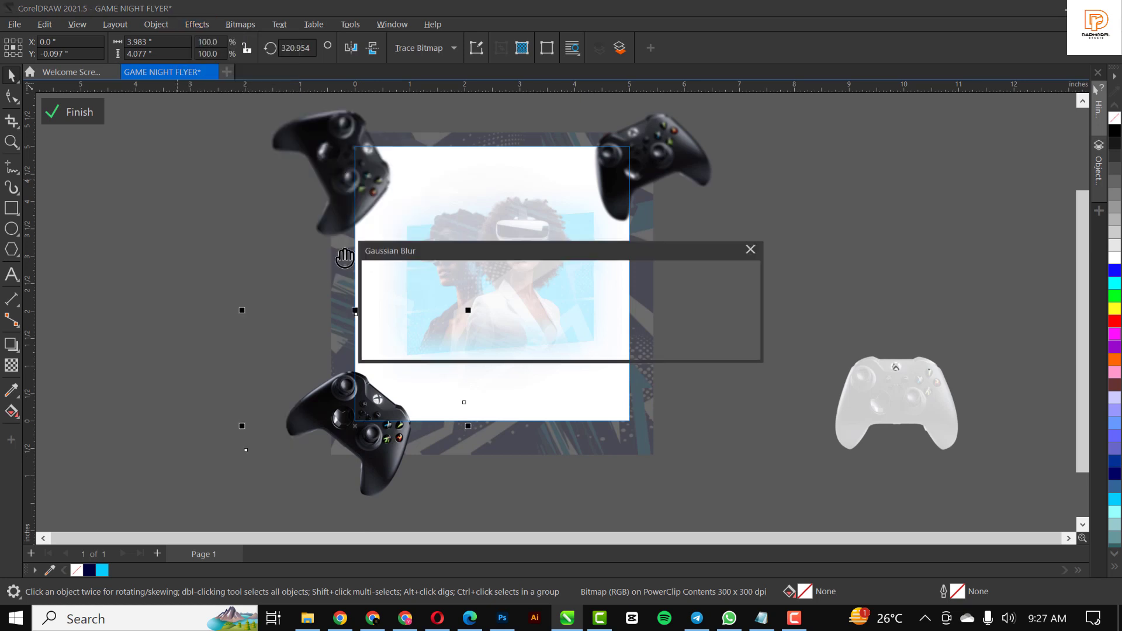
left_click(652, 341)
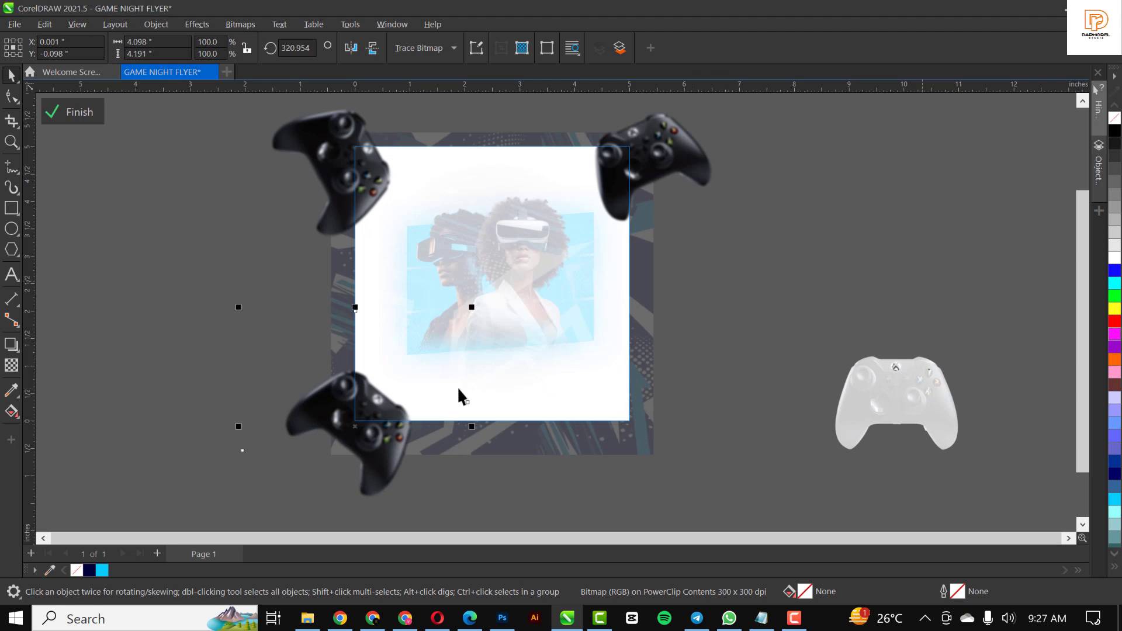
left_click(736, 300, "ctrl")
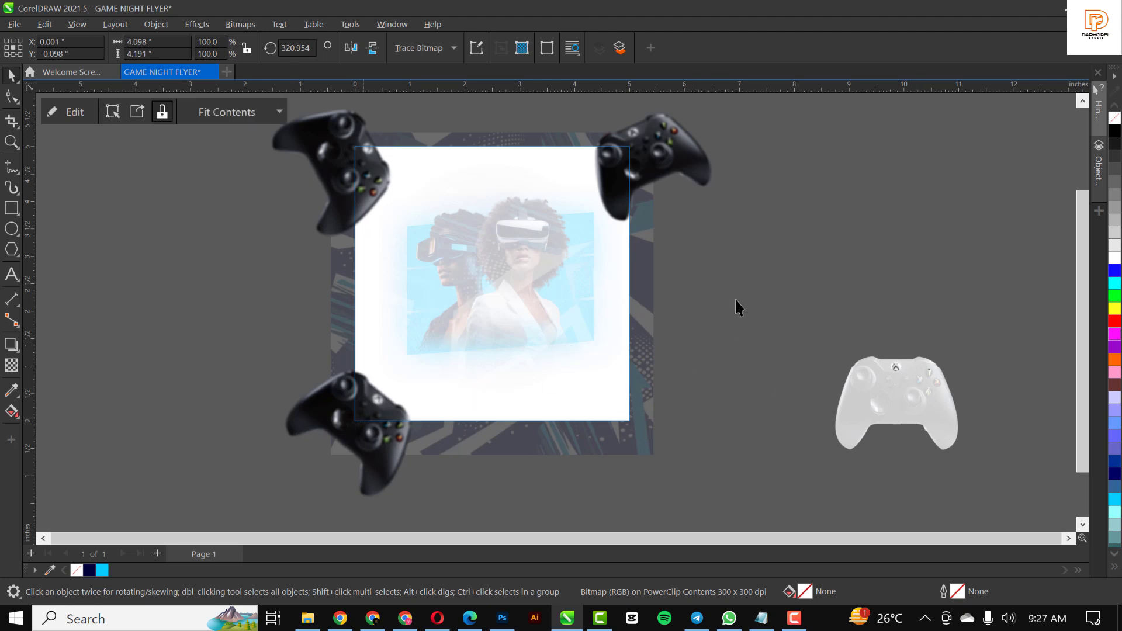
Step: Rotate the remaining controller to about 43 degrees and place it inside the frame over the flyer's lower-right corner
left_click(921, 401)
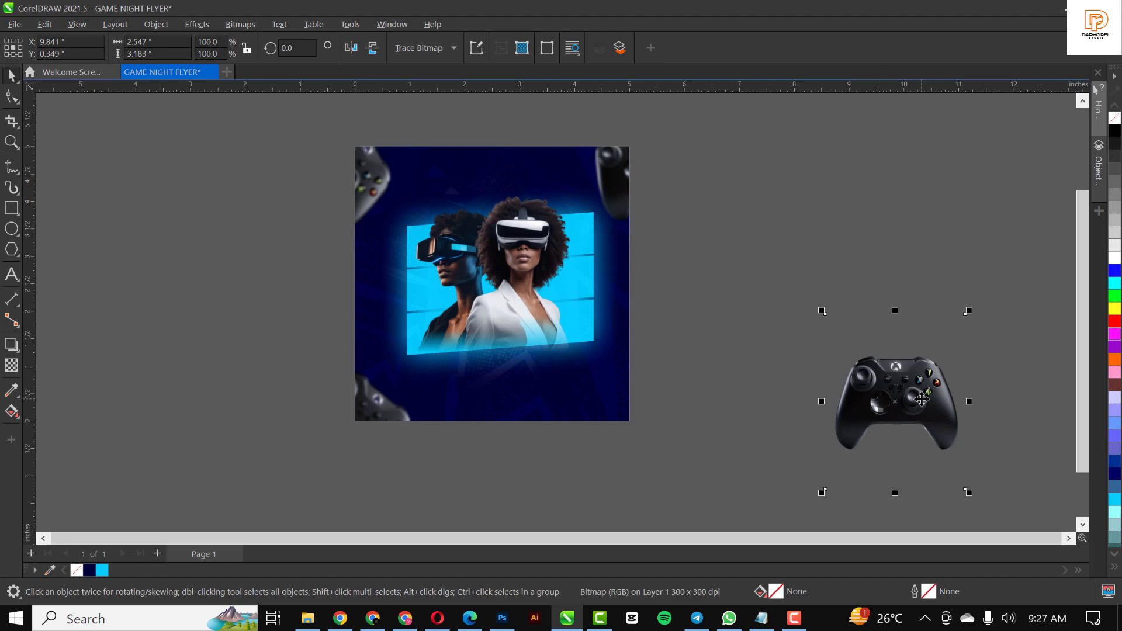
left_click_drag(621, 432, 613, 396)
left_click(613, 395, "ctrl")
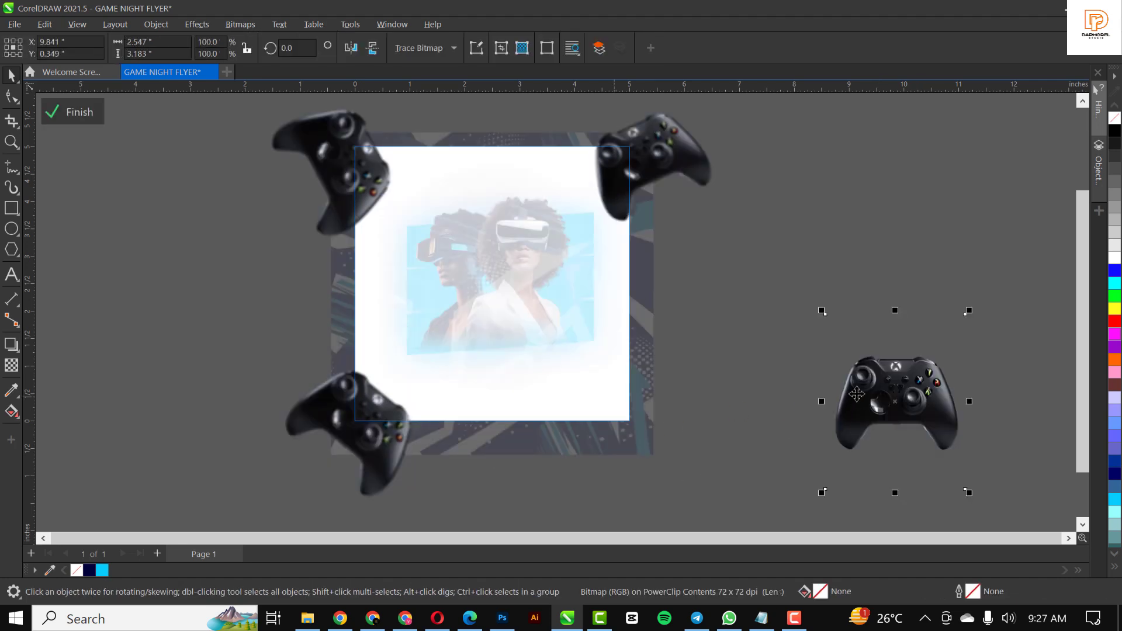
left_click(855, 397)
left_click_drag(970, 311, 886, 276)
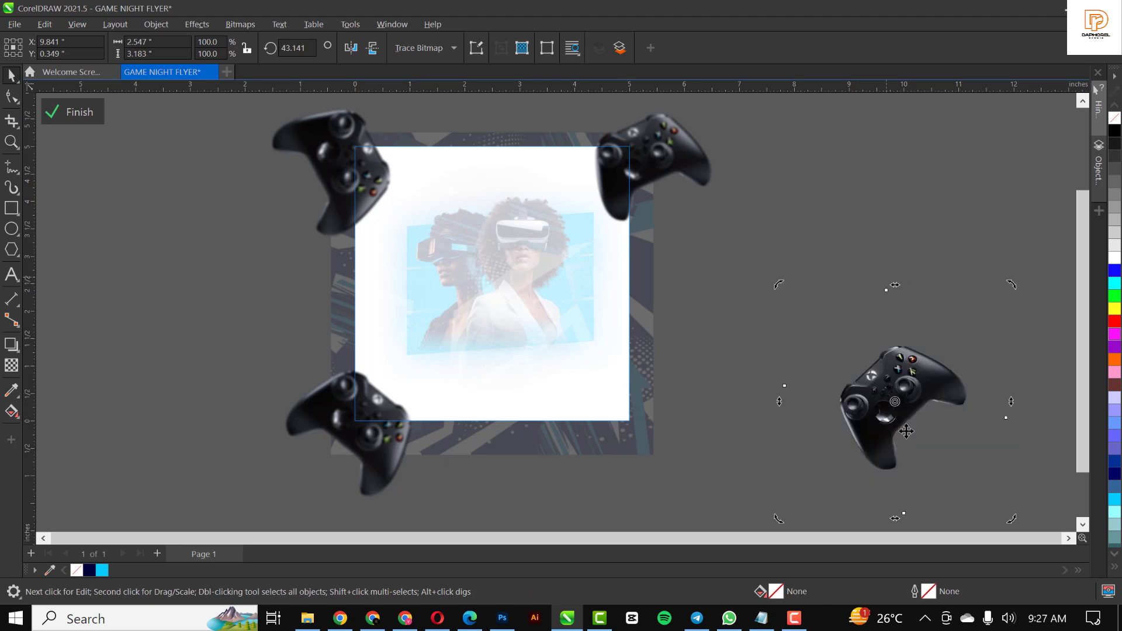
left_click_drag(905, 386, 664, 398)
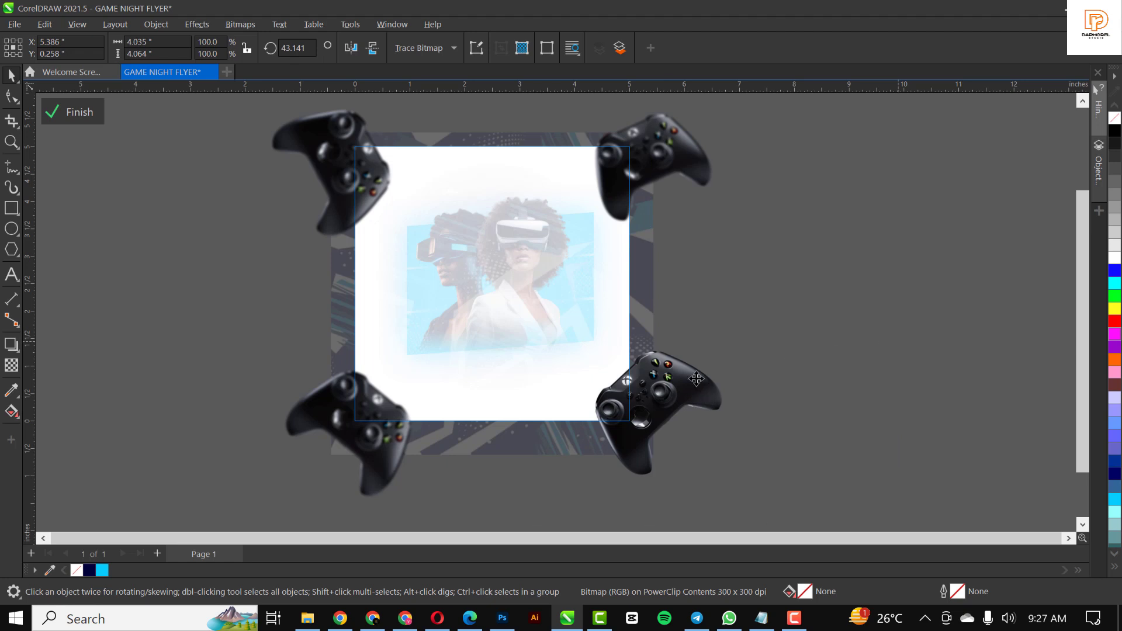
left_click(903, 349, "ctrl")
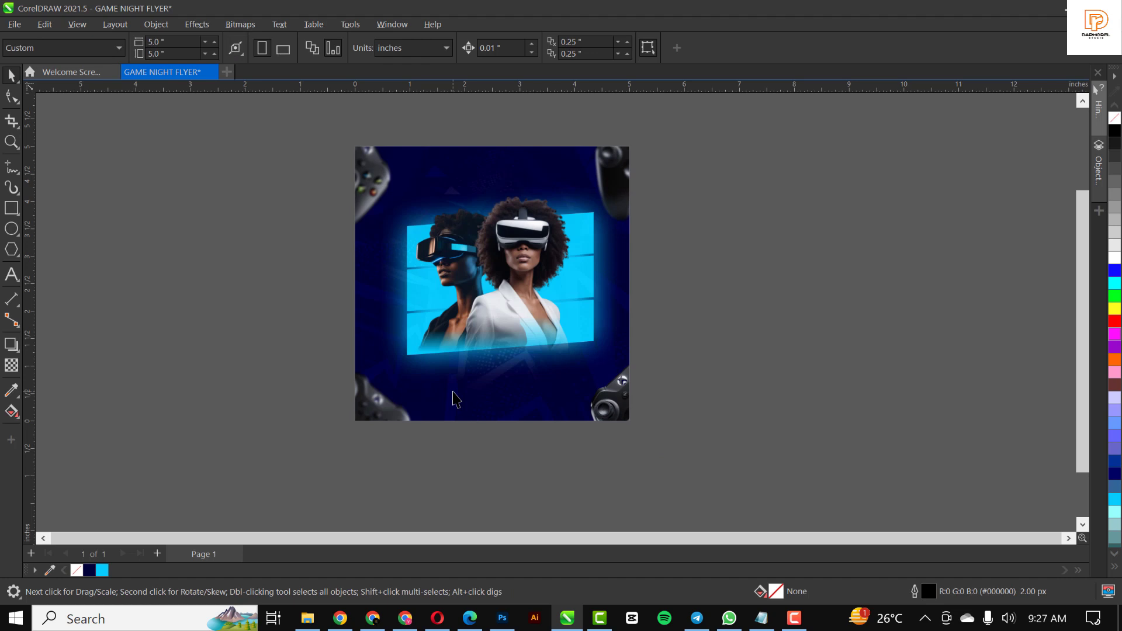
Step: Rotate the lower-left controller inside the frame to about 218.6 degrees and finish editing the frame contents
left_click(381, 398)
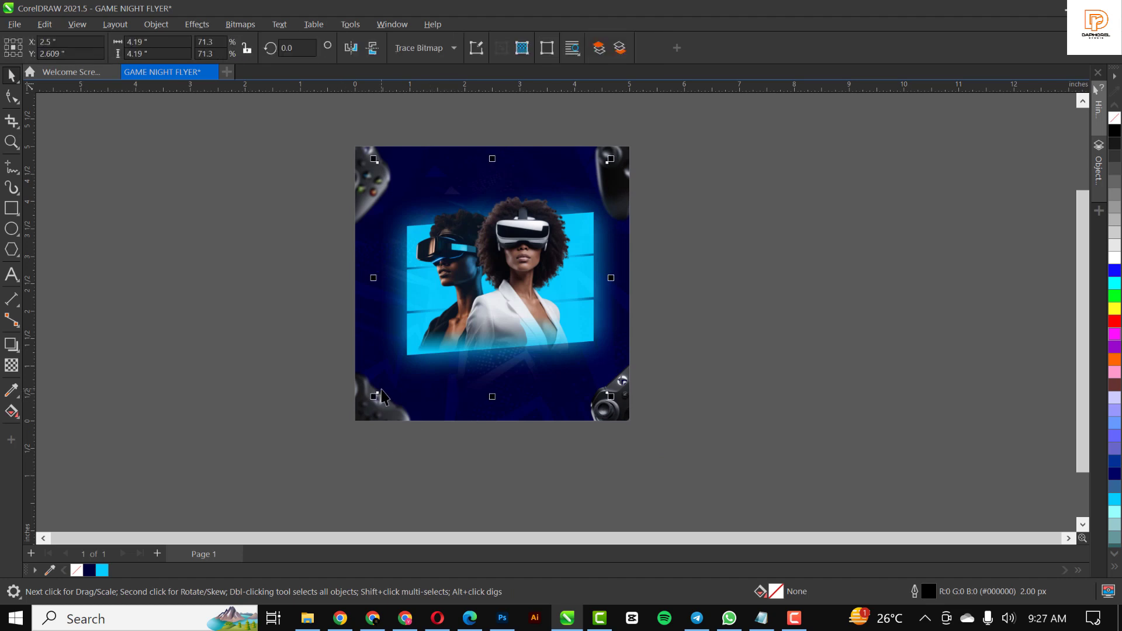
left_click(378, 405, "ctrl")
left_click(379, 405)
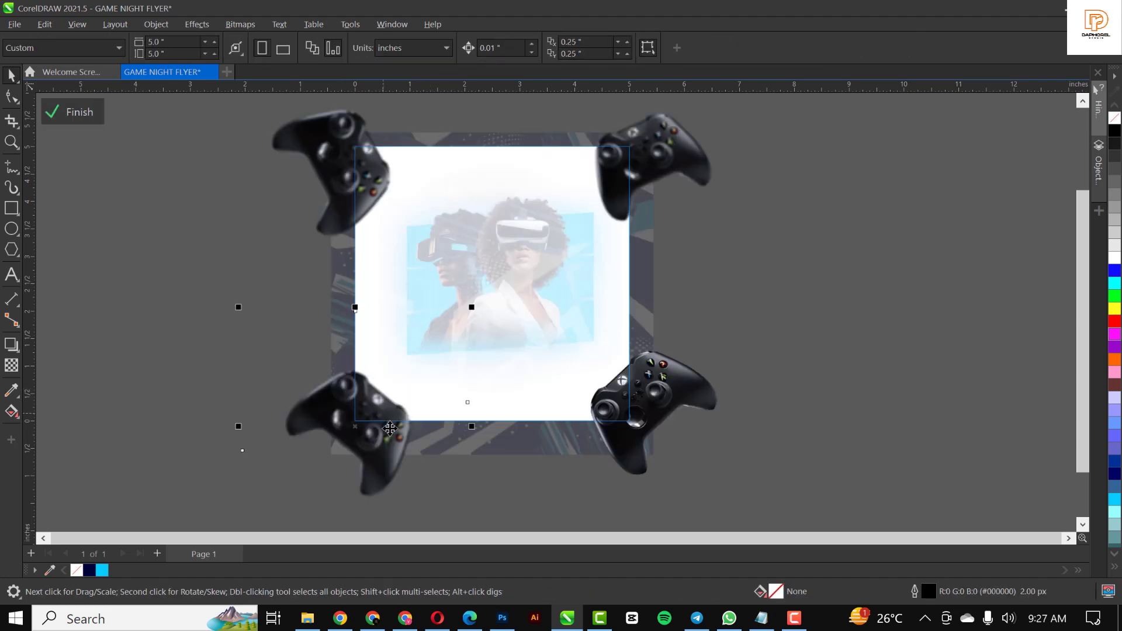
left_click(358, 403)
left_click_drag(469, 309, 454, 475)
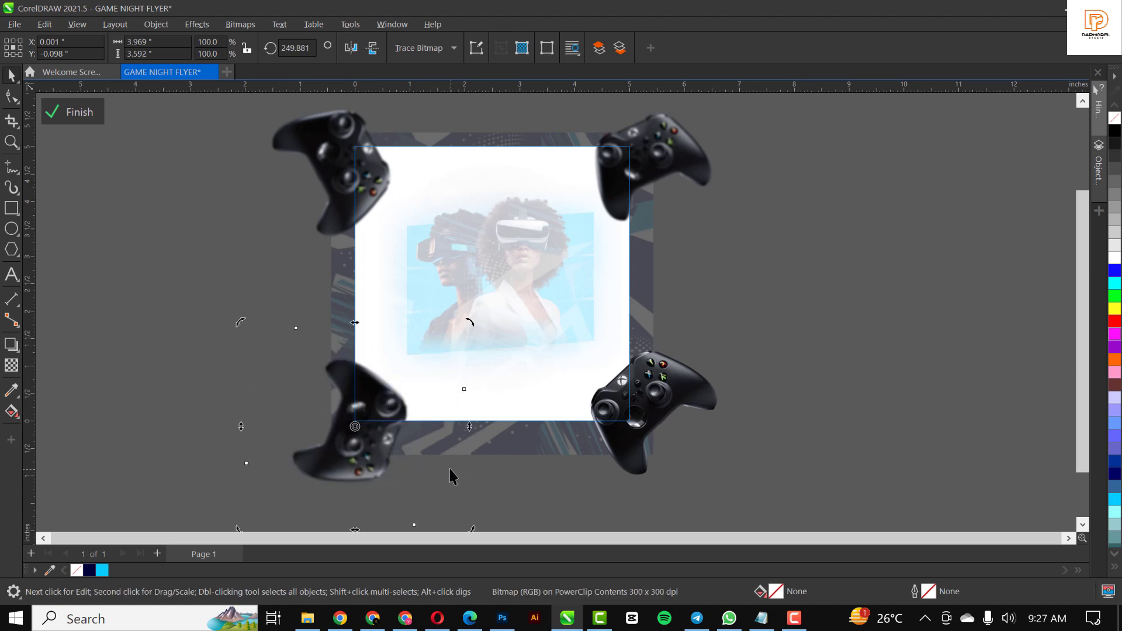
left_click_drag(467, 323, 493, 400)
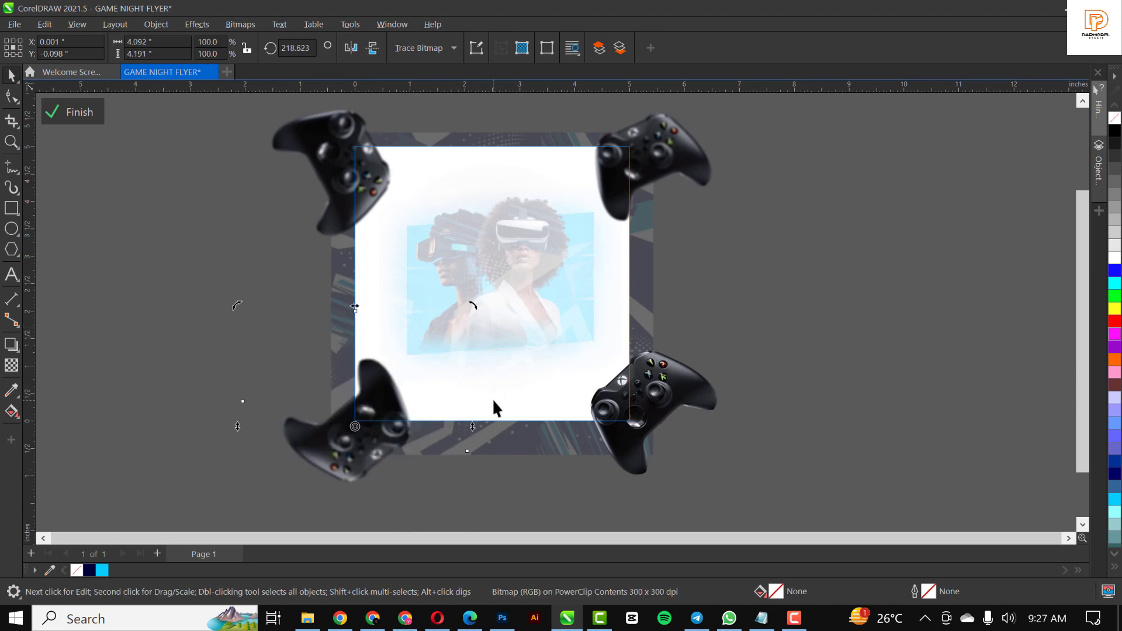
left_click(829, 276, "ctrl")
left_click(829, 276)
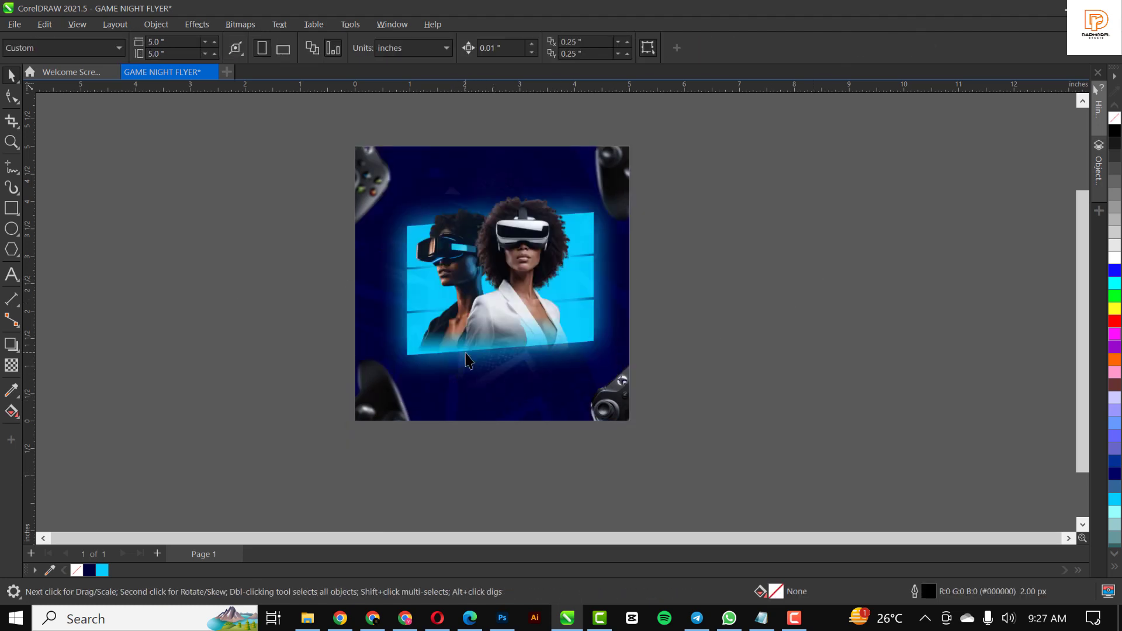
Step: Start a Pen tool outline around the white panel of the front portrait's headset, tracing its rounded left corner and upper edge
scroll(552, 225, "up", 4)
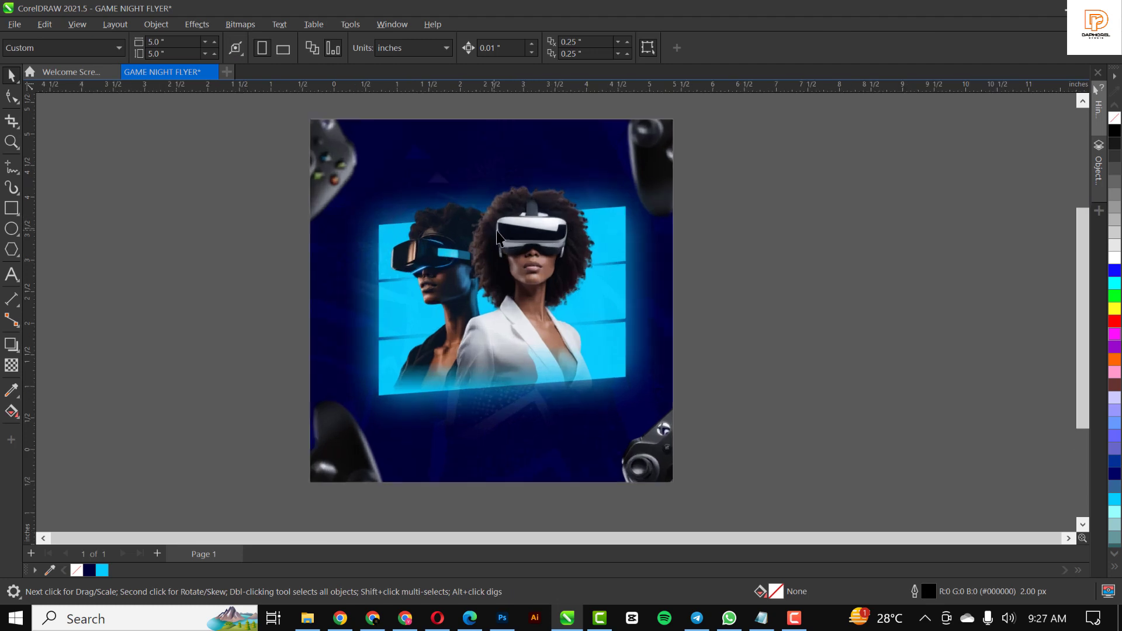
scroll(553, 225, "down", 2)
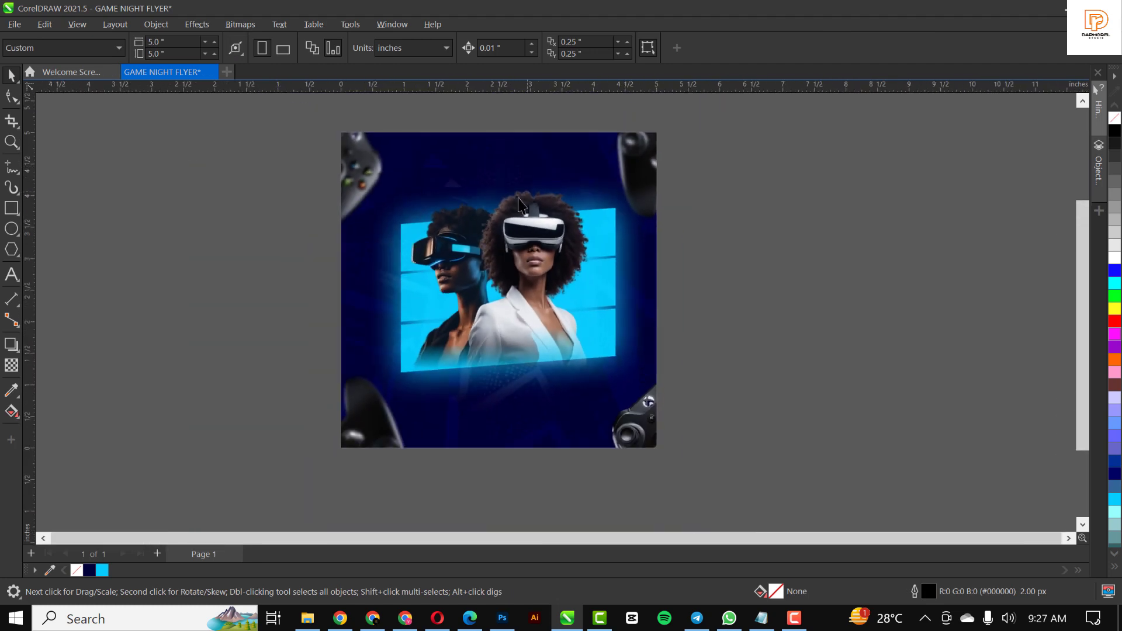
scroll(517, 221, "up", 5)
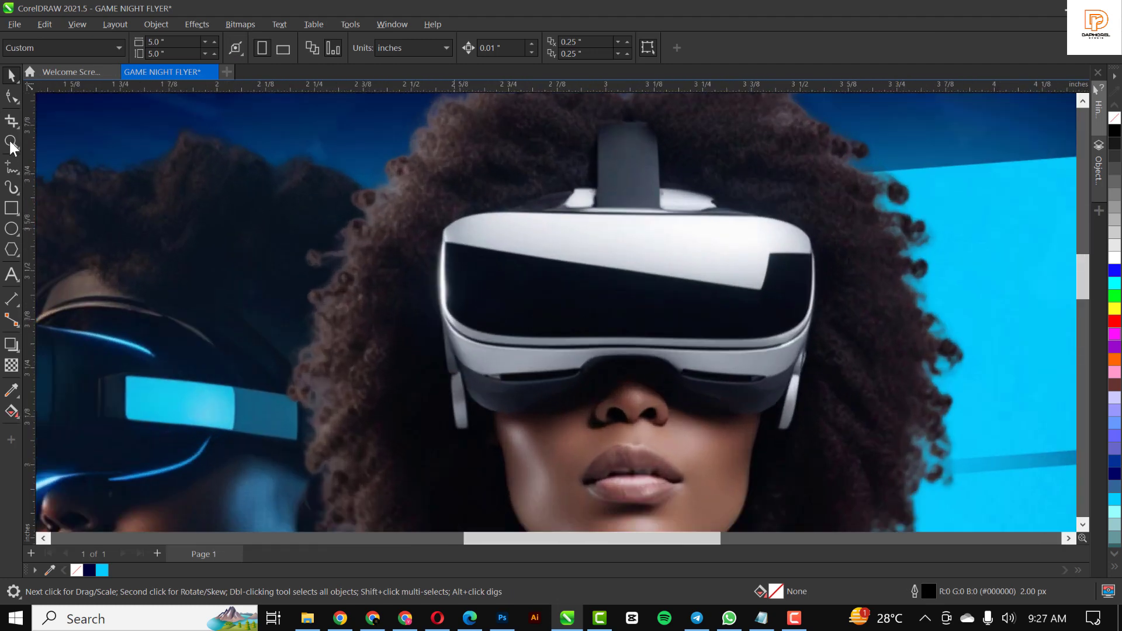
left_click(14, 169)
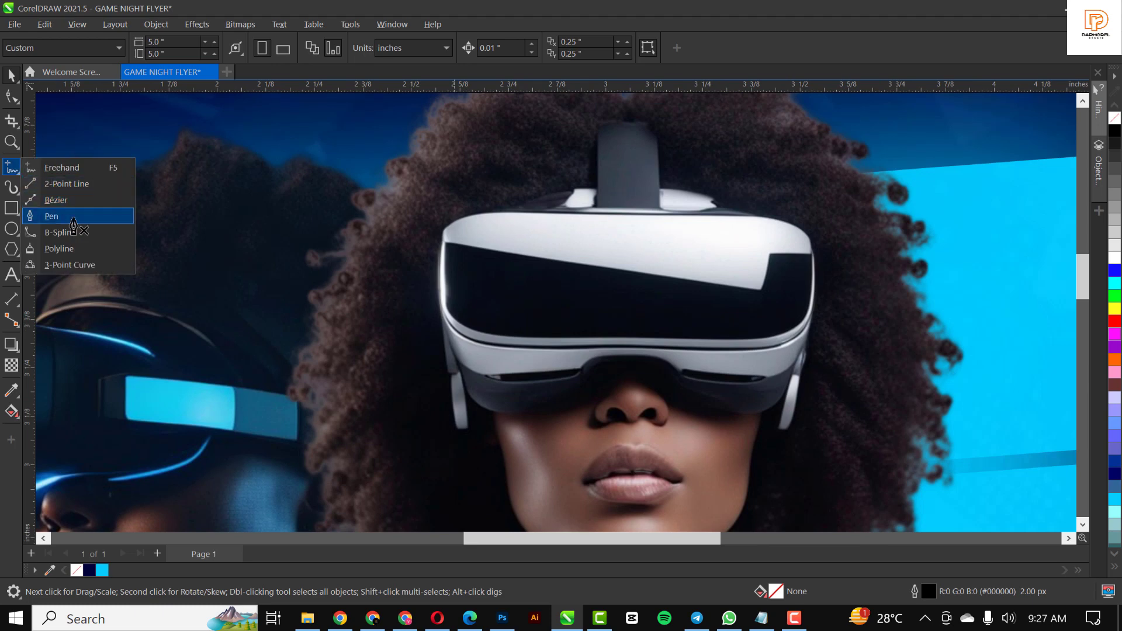
left_click(58, 219)
scroll(454, 253, "up", 4)
left_click(442, 229)
scroll(528, 213, "down", 3)
scroll(493, 205, "up", 3)
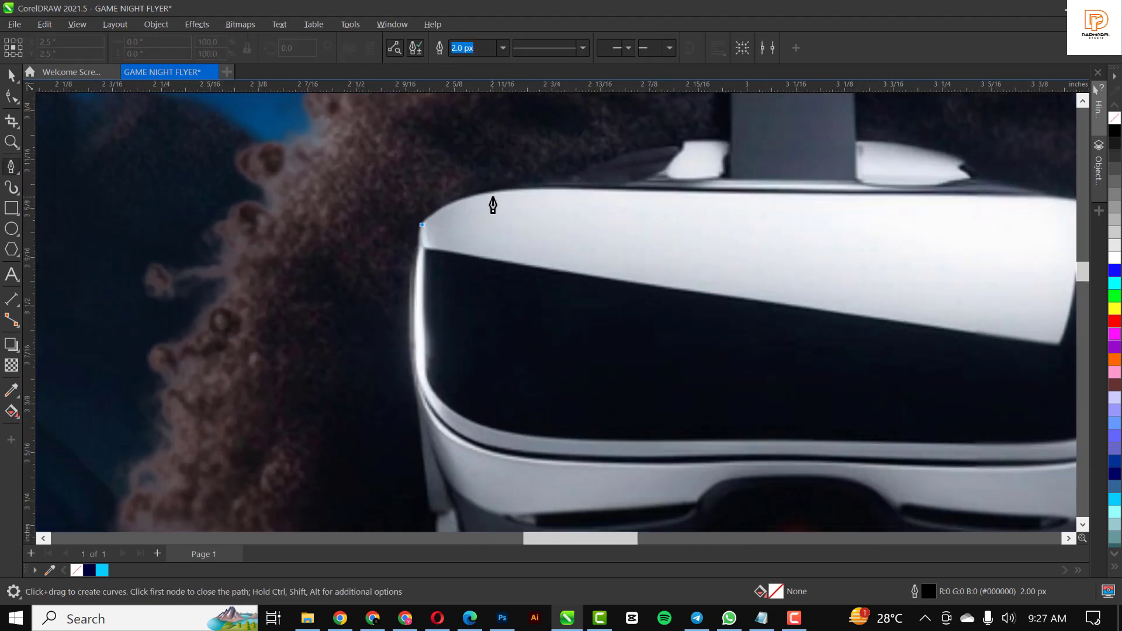
scroll(492, 205, "up", 1)
left_click_drag(504, 188, 559, 188)
double_click(505, 188)
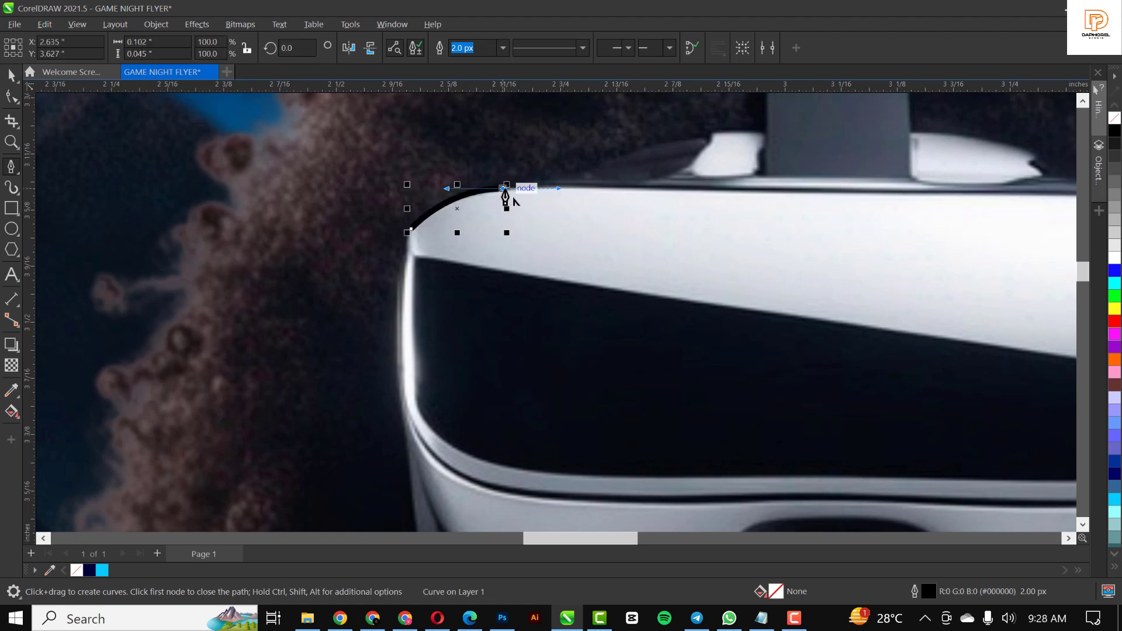
scroll(834, 233, "down", 3)
left_click(832, 233)
scroll(829, 234, "up", 4)
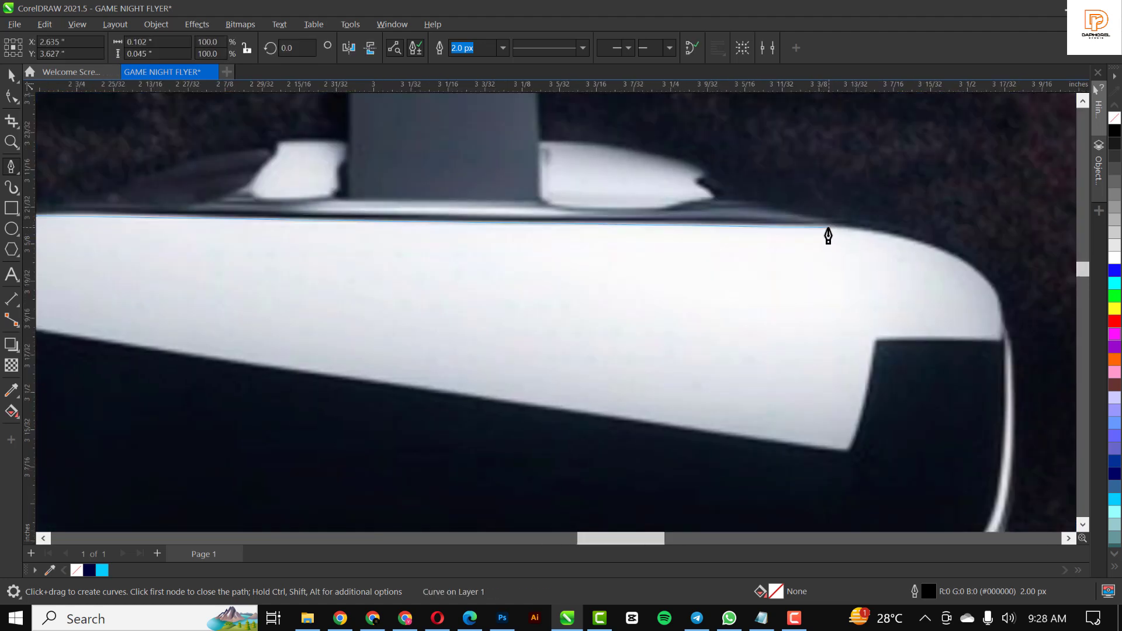
Step: Trace the right corner, notch and slanted lower edge of the headset's white panel and close the Pen outline
left_click(1004, 338)
left_click(876, 338)
left_click_drag(847, 449, 863, 436)
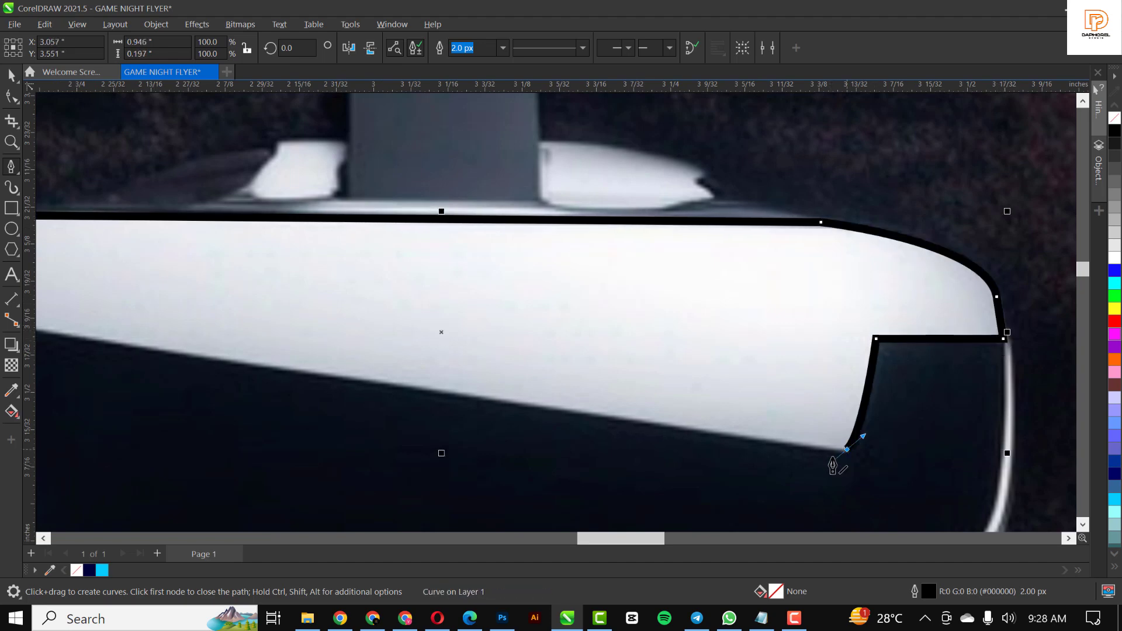
scroll(849, 459, "down", 3)
scroll(358, 376, "up", 4)
left_click(366, 350)
scroll(464, 305, "down", 6)
scroll(503, 360, "up", 5)
key("space")
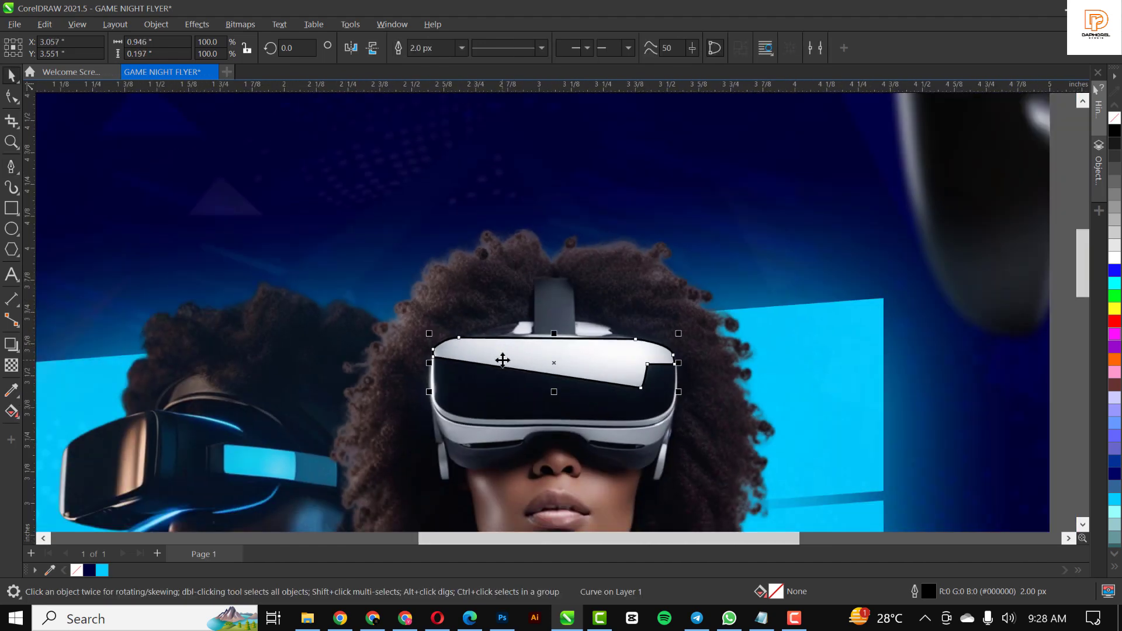
Step: Fill the traced headset panel shape with #00CCFF
scroll(503, 360, "down", 4)
left_click(101, 570)
scroll(567, 353, "up", 4)
scroll(333, 284, "up", 2)
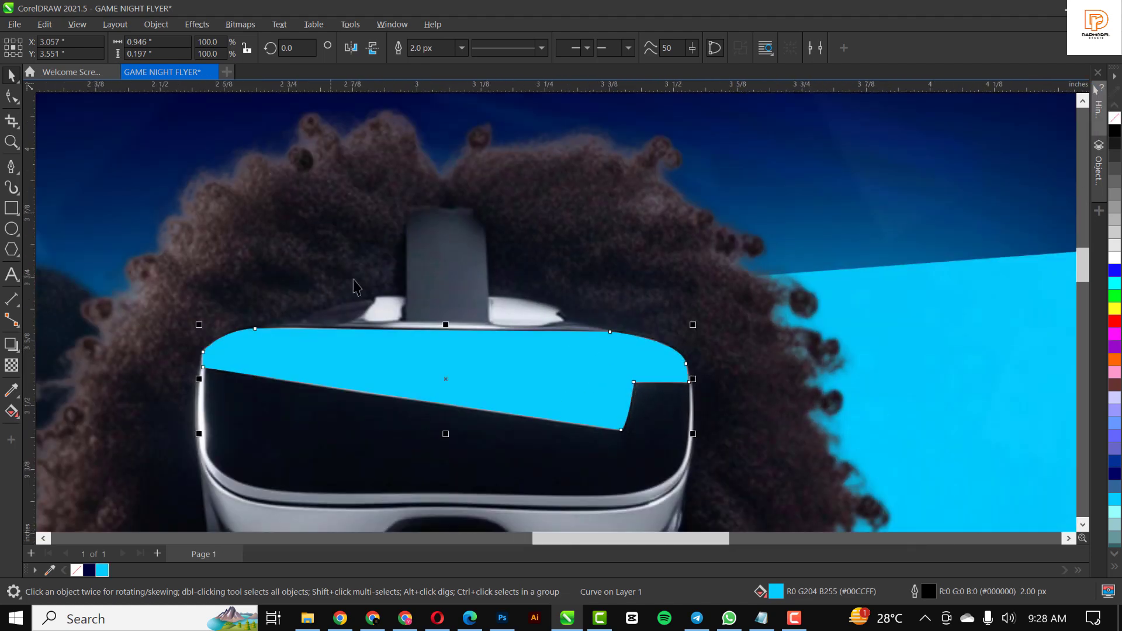
Step: Apply a 21.0-pixel Gaussian Blur to the outline-free #00CCFF shape on the headset
scroll(333, 284, "down", 4)
left_click(193, 24)
mouse_move(234, 110)
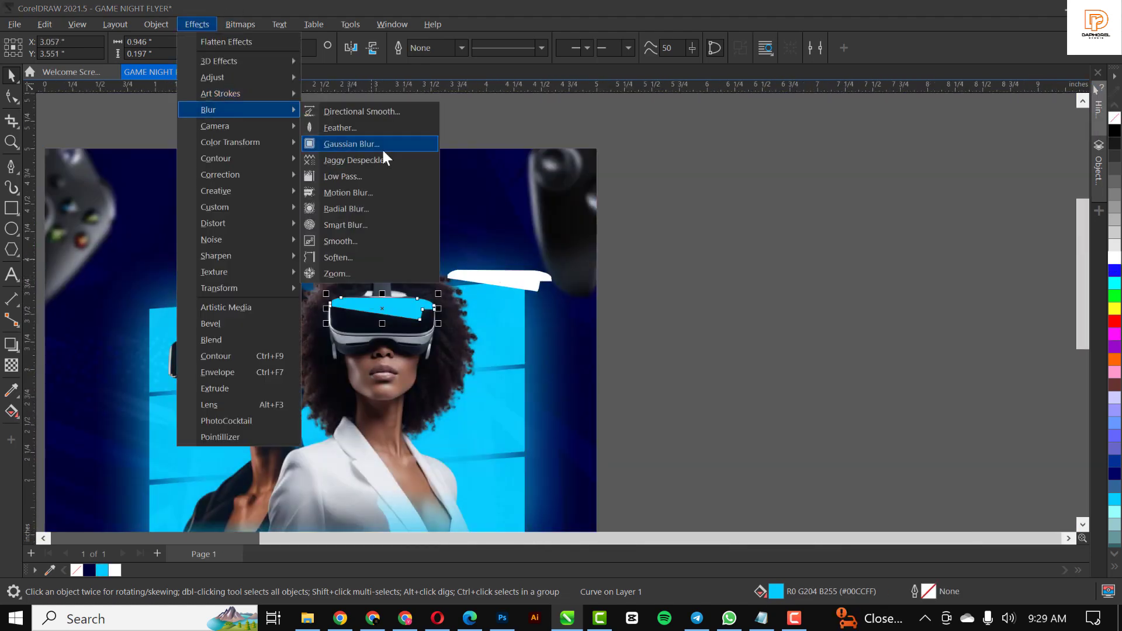
left_click(344, 145)
mouse_move(780, 206)
left_mouse_down()
mouse_move(826, 213)
mouse_move(784, 202)
left_mouse_up()
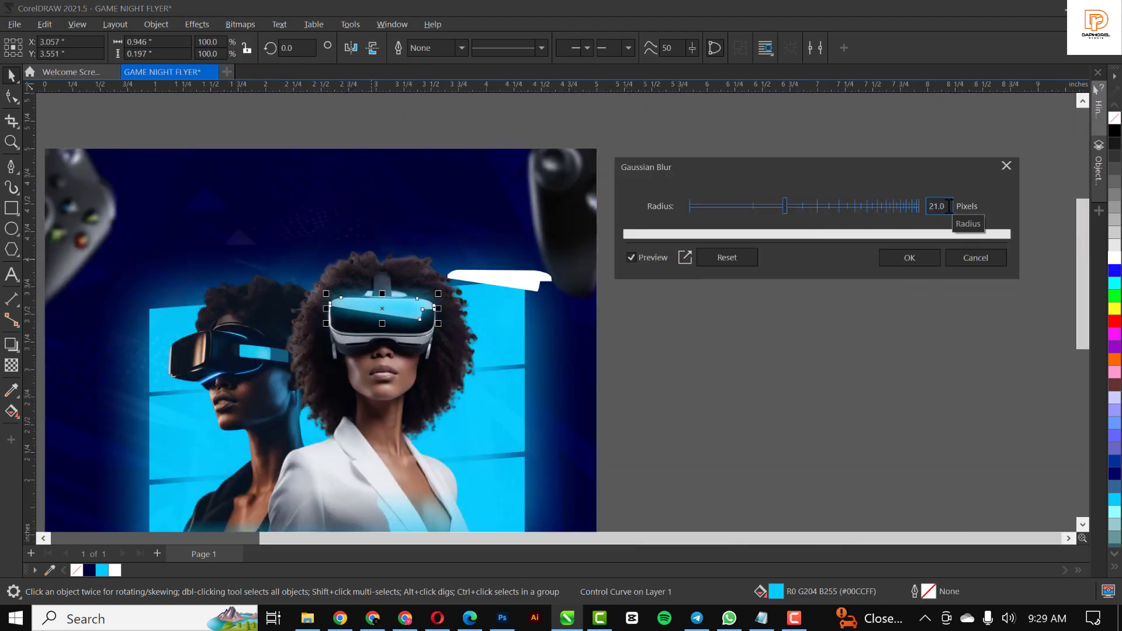
key("Return")
Step: Apply a Gaussian Blur to the white copy of the headset shape and set its transparency blend mode to Screen
key("Tab")
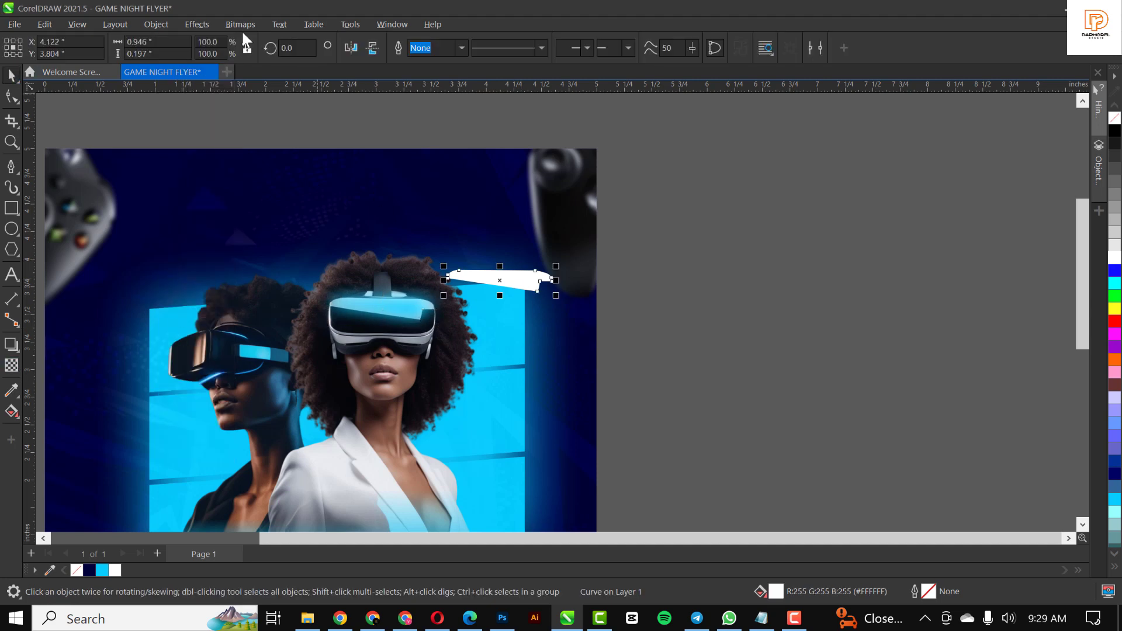
left_click(375, 145)
key("Return")
left_click(11, 365)
left_click(193, 47)
left_click(193, 309)
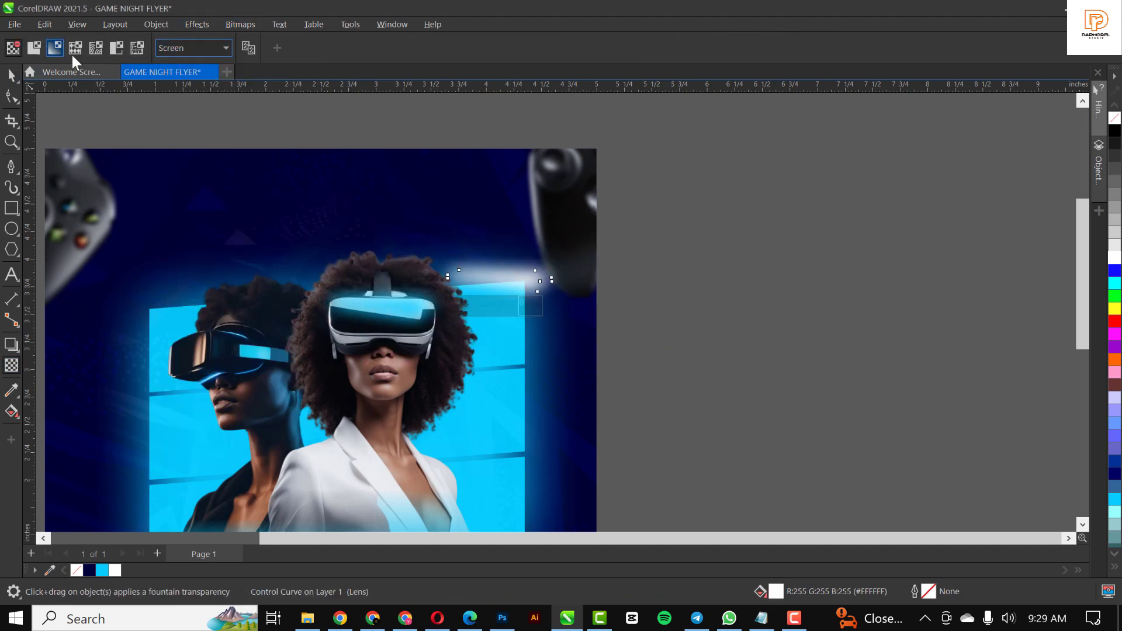
left_click(11, 75)
left_click(610, 277)
scroll(573, 250, "down", 1)
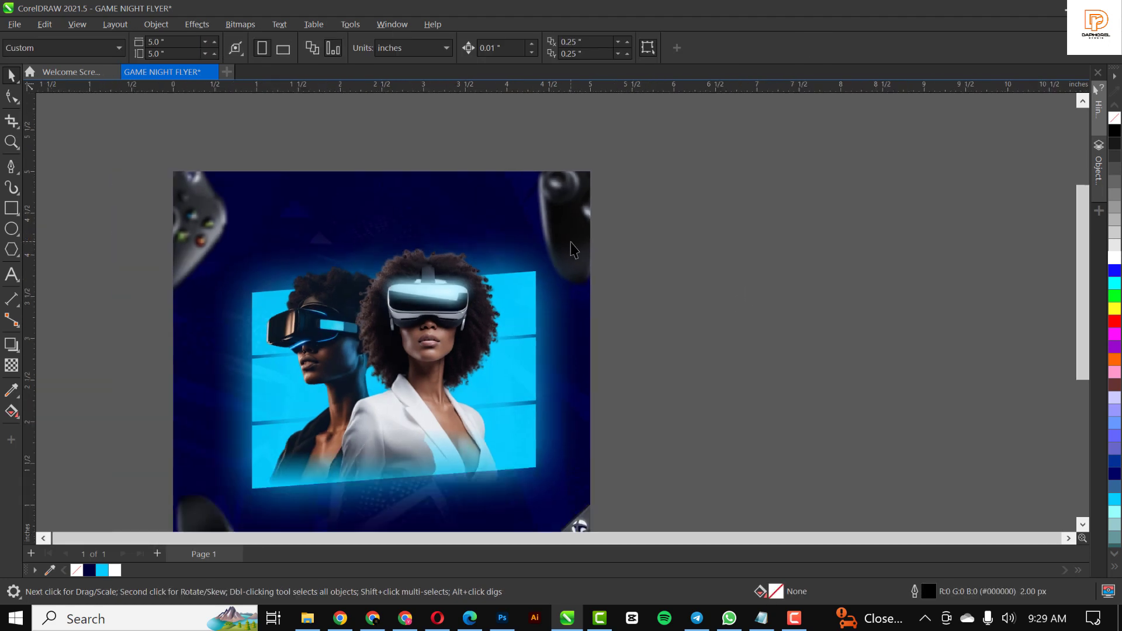
scroll(572, 250, "down", 1)
scroll(461, 341, "up", 2)
scroll(436, 319, "down", 1)
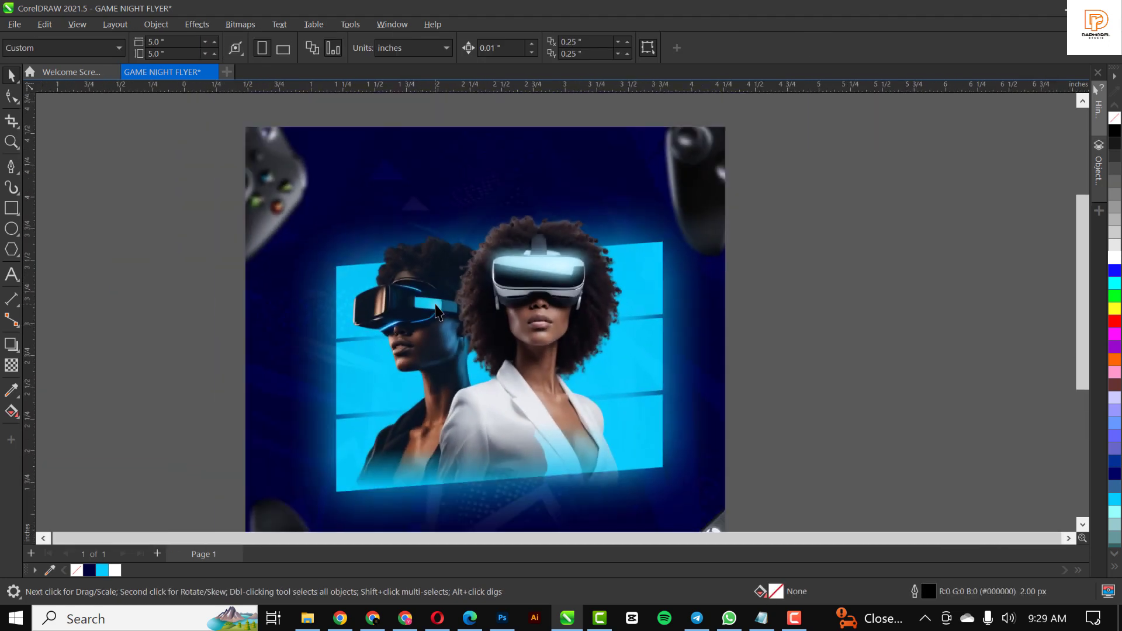
scroll(435, 311, "down", 2)
scroll(450, 316, "up", 2)
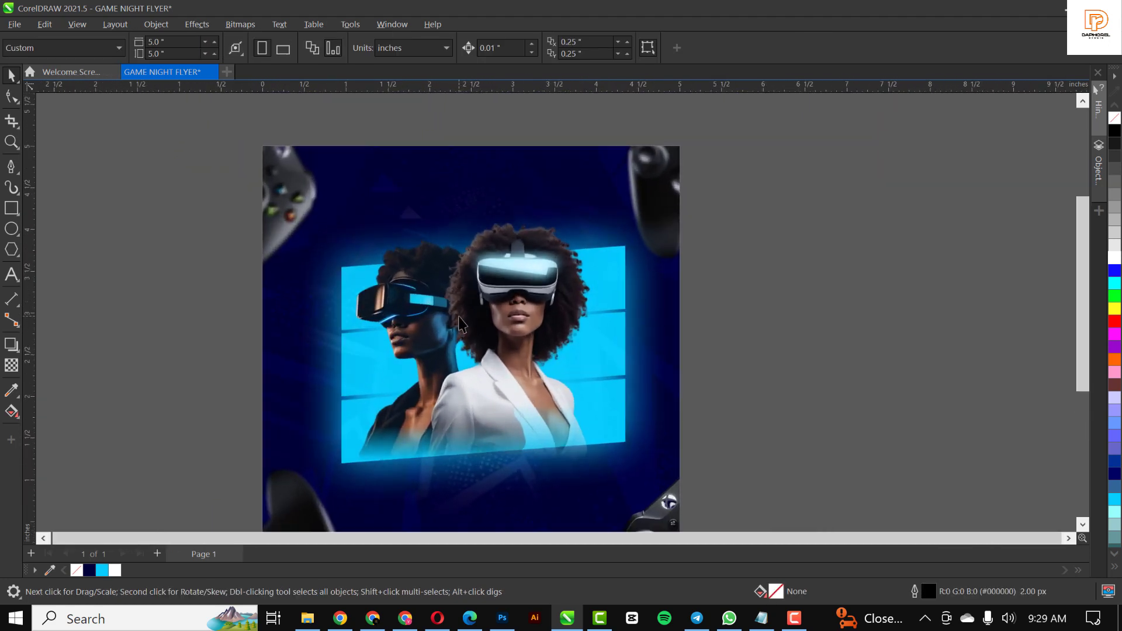
scroll(475, 338, "down", 1)
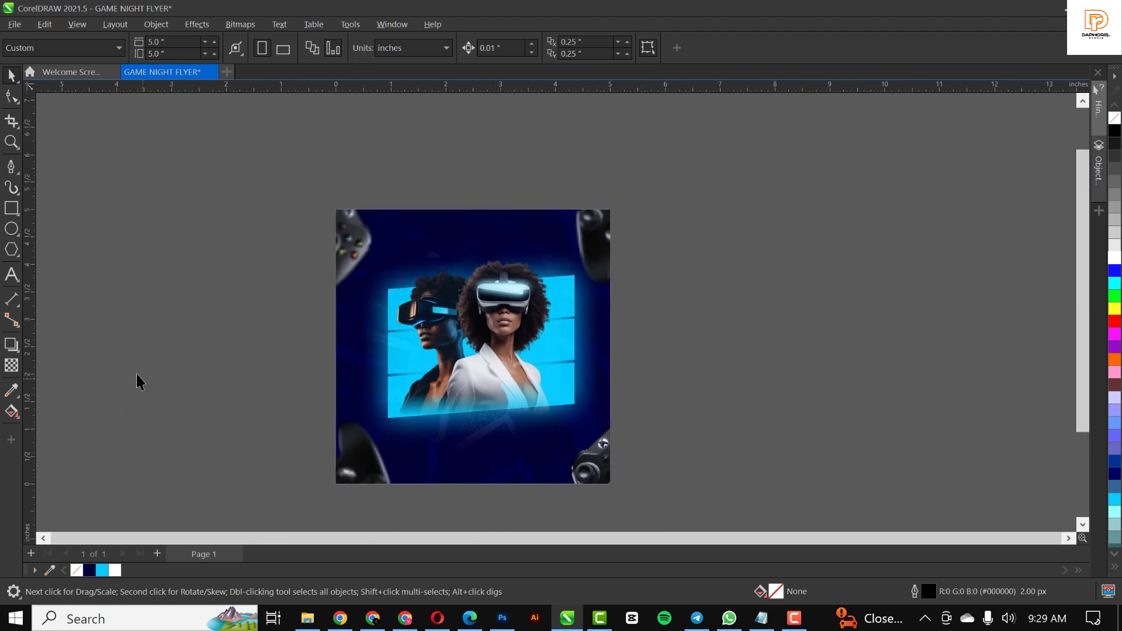
Step: Draw a circle about 1.37 inches wide beside the flyer, fill it with #00CCFF and remove its outline
left_click(11, 228)
left_click_drag(632, 340, 708, 413)
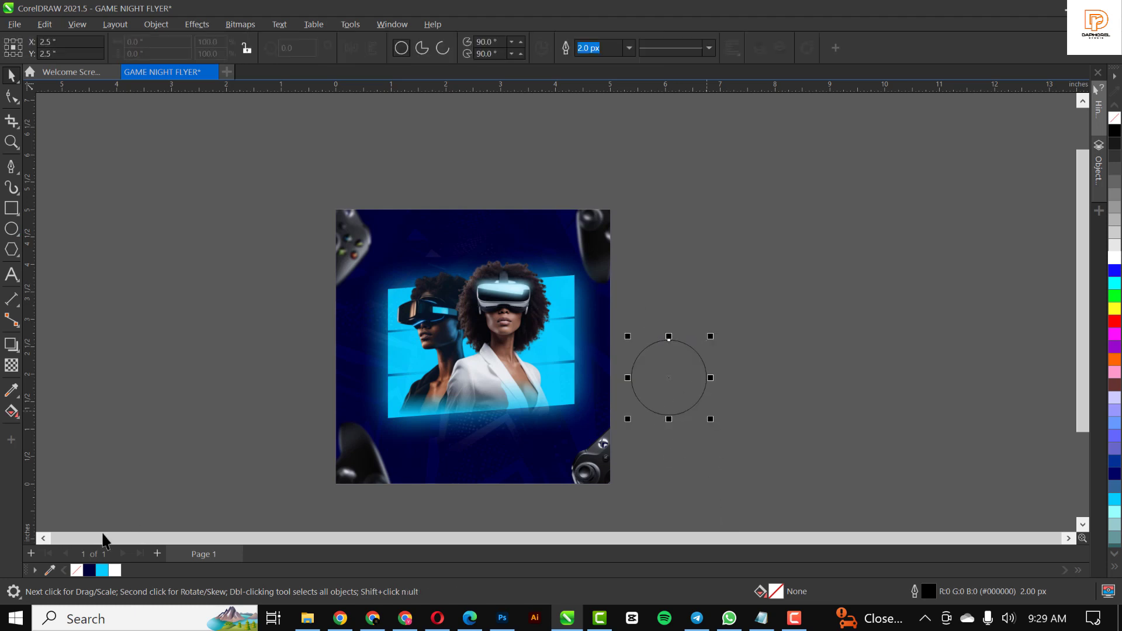
left_click(102, 570)
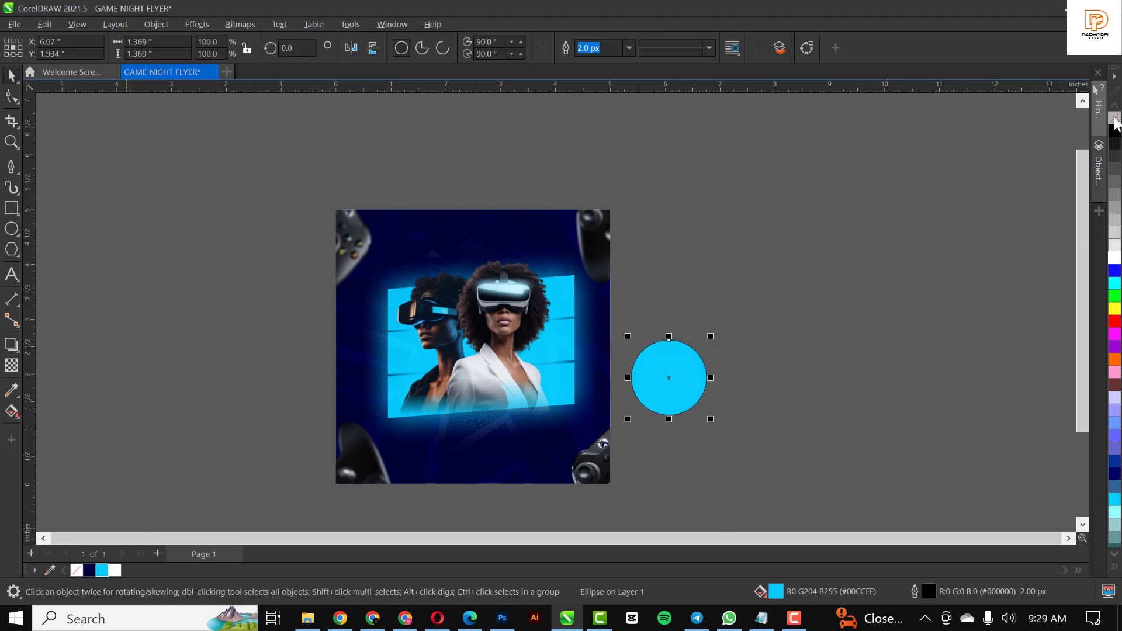
key("BackSpace")
key("Return")
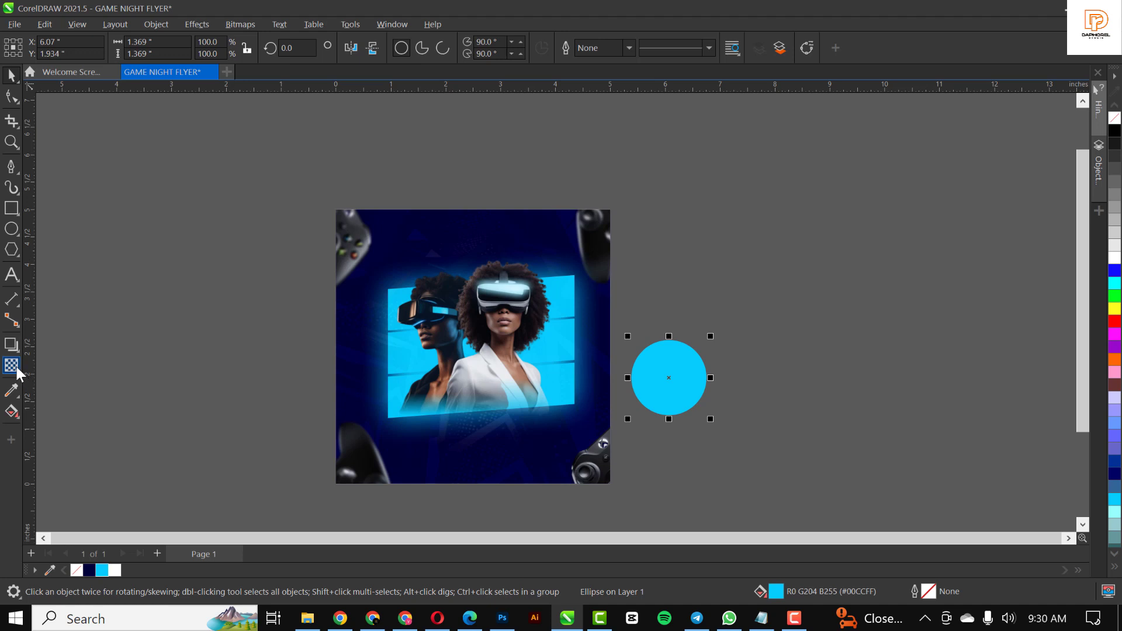
Step: Give the cyan circle an elliptical fountain transparency and place a copy of it above and to the right, near X 7.73, Y 4.24 inches
left_click(13, 367)
left_click(54, 46)
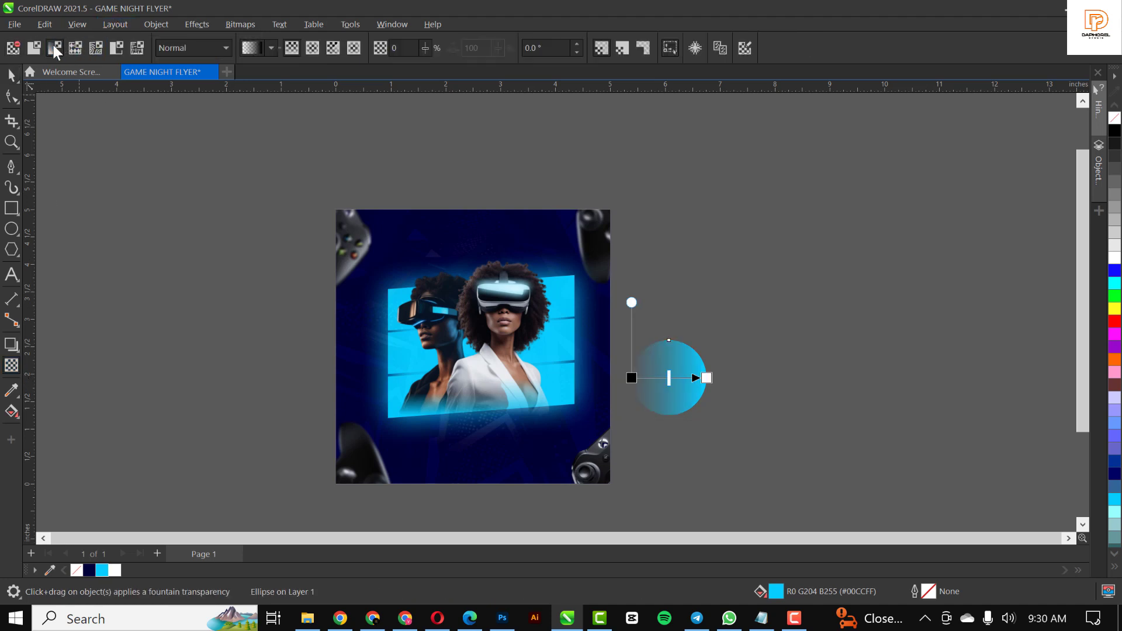
left_click(312, 51)
key("space")
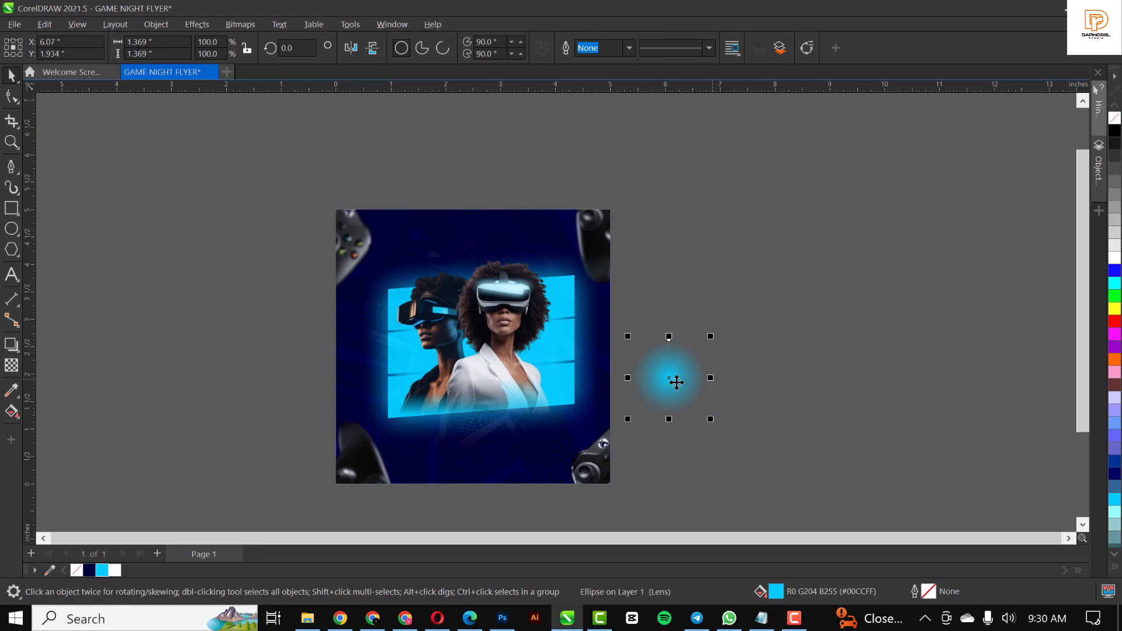
left_click_drag(675, 380, 766, 254)
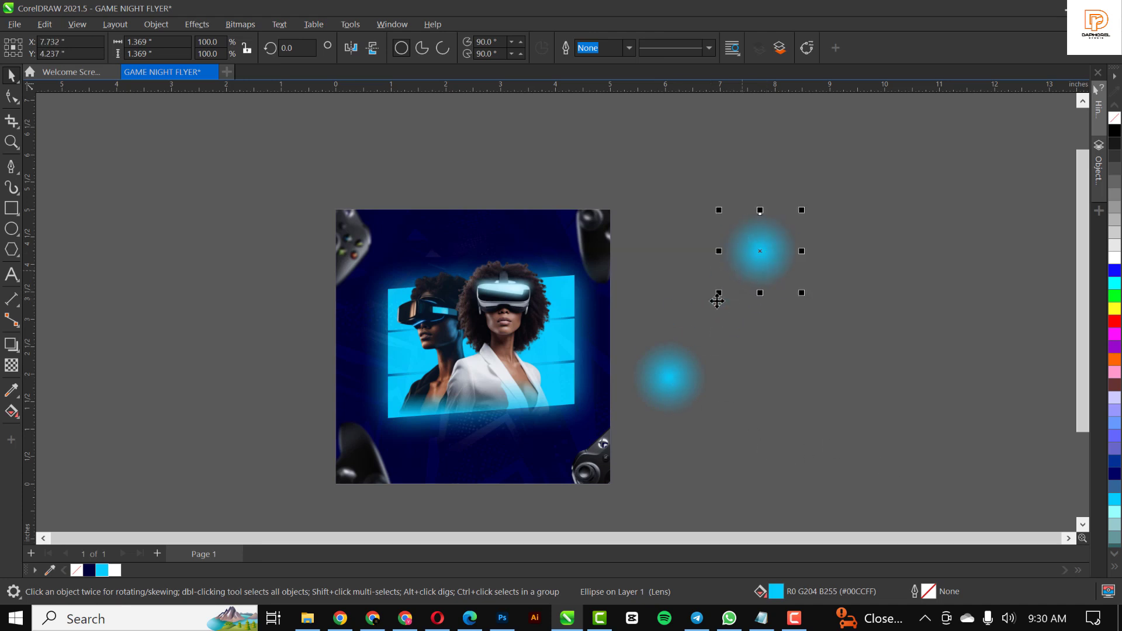
Step: Apply a 59.6-pixel Gaussian Blur to the original cyan circle beside the flyer
left_click(678, 380)
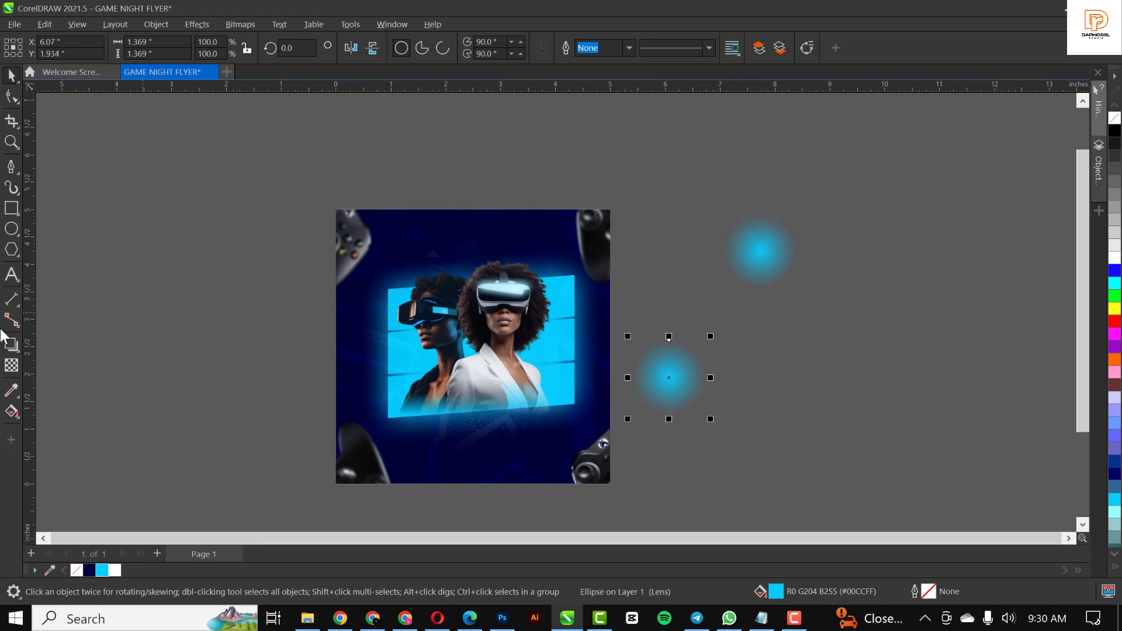
left_click(196, 25)
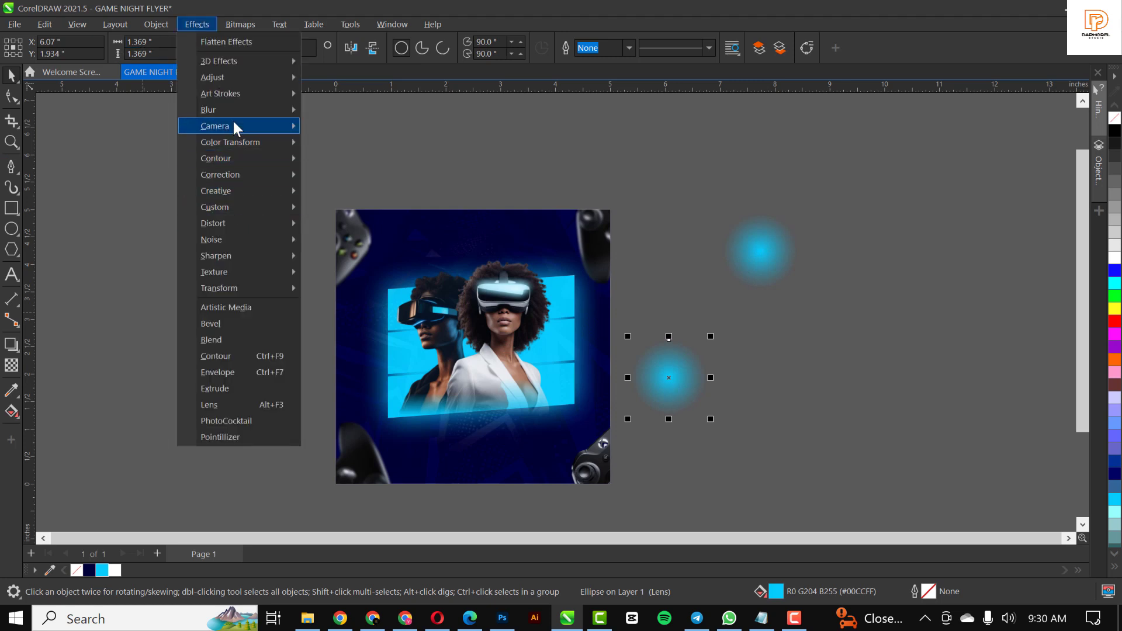
mouse_move(235, 110)
left_click(374, 145)
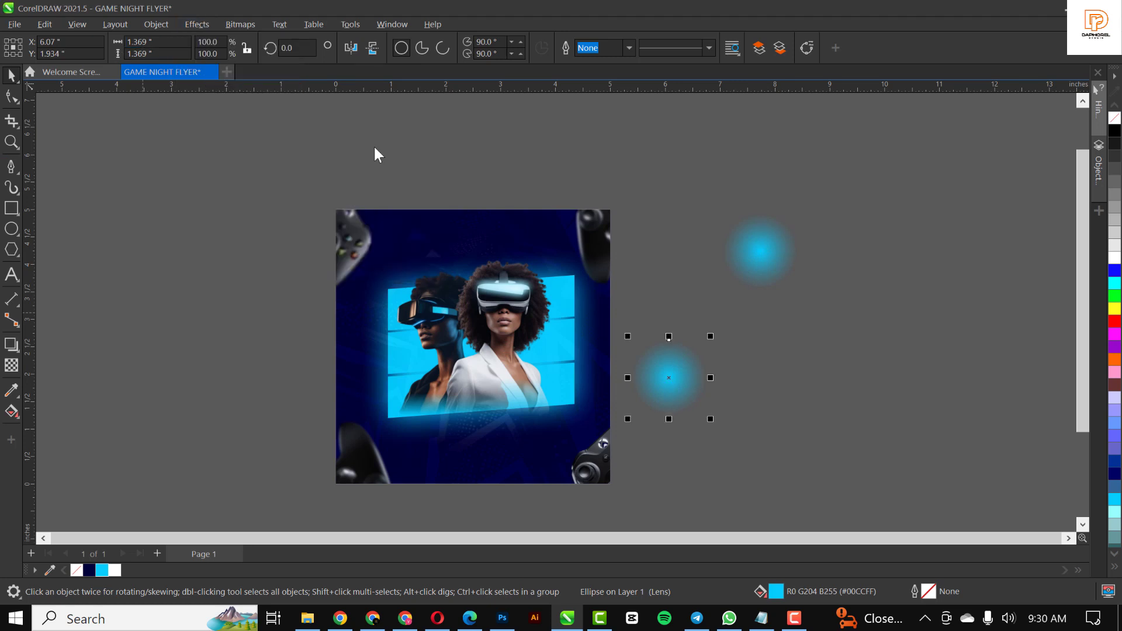
left_click_drag(570, 255, 683, 140)
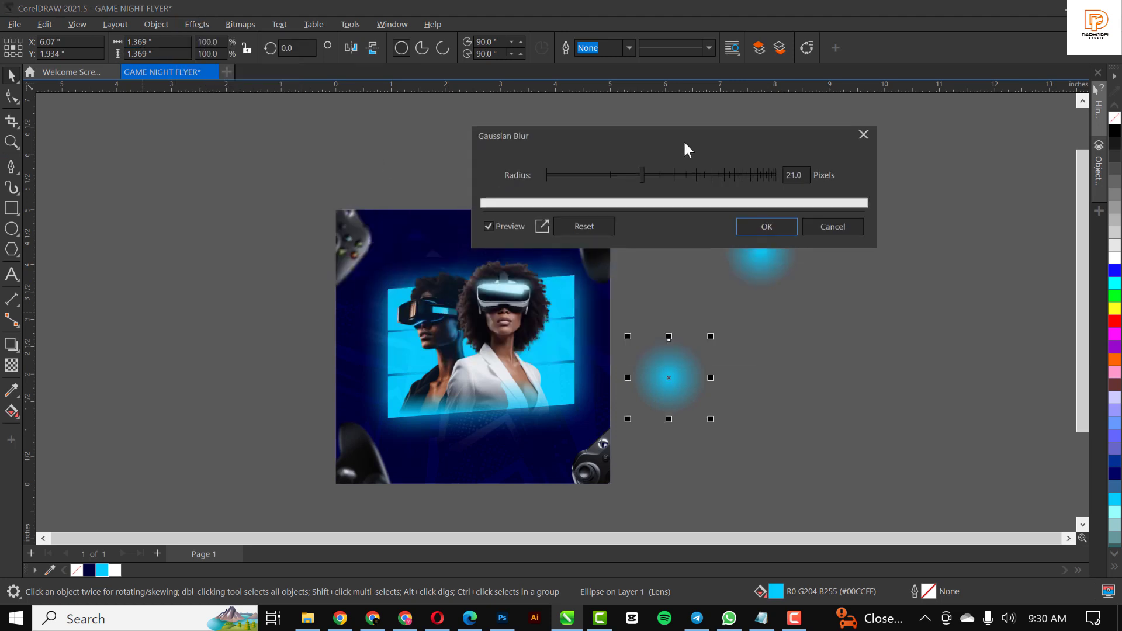
left_click(672, 174)
left_click(697, 174)
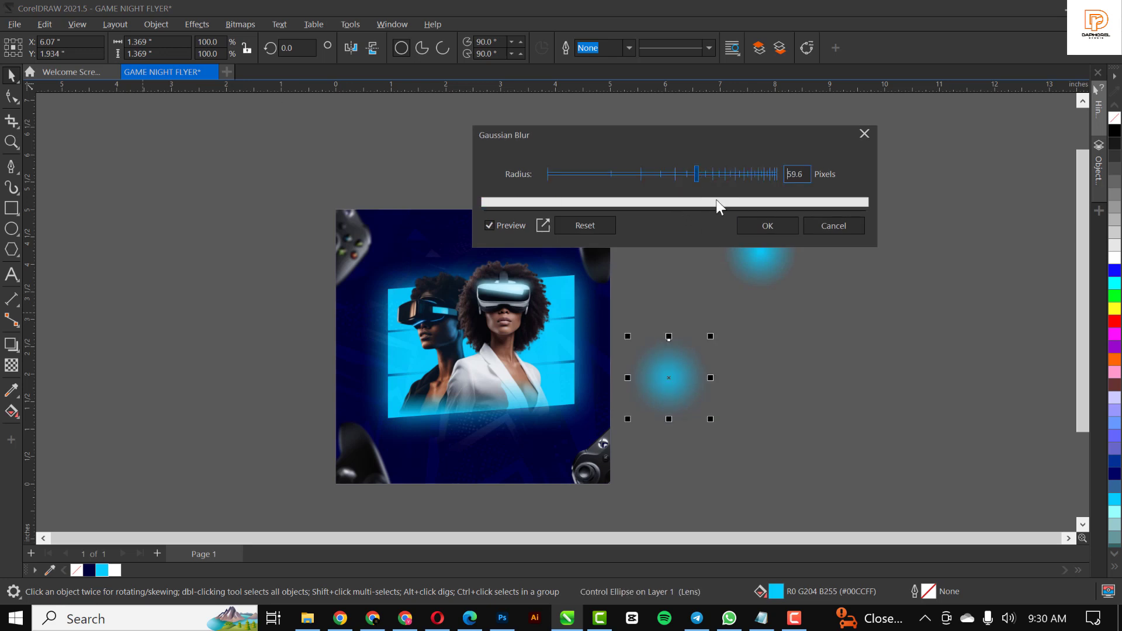
left_click(767, 225)
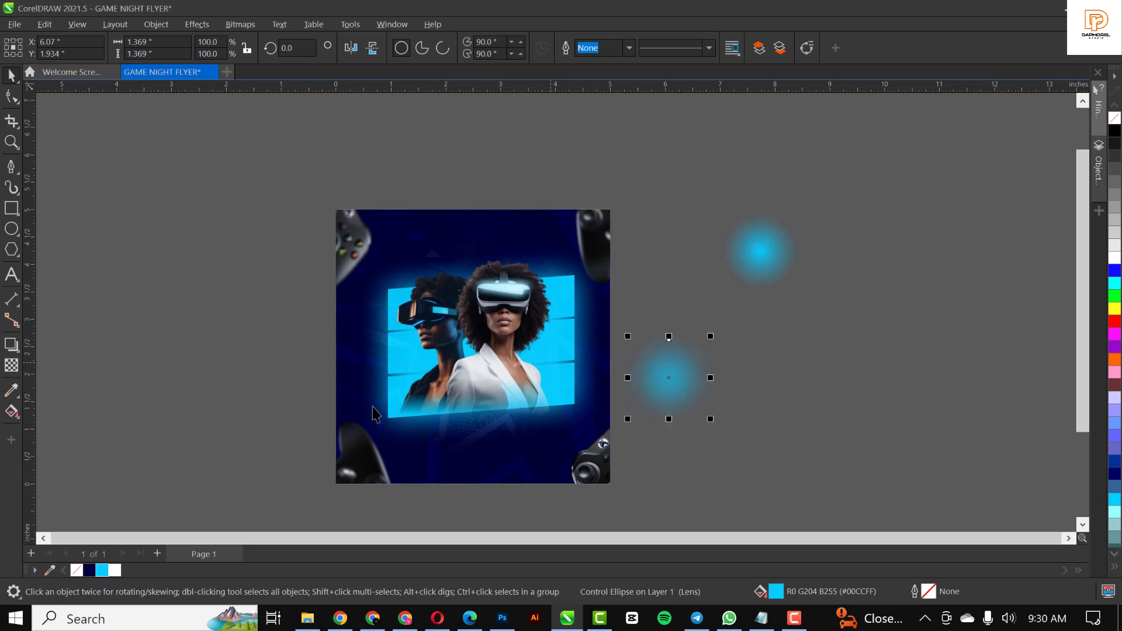
Step: Set the blurred cyan circle's transparency merge mode to Screen
left_click(12, 365)
left_click(188, 49)
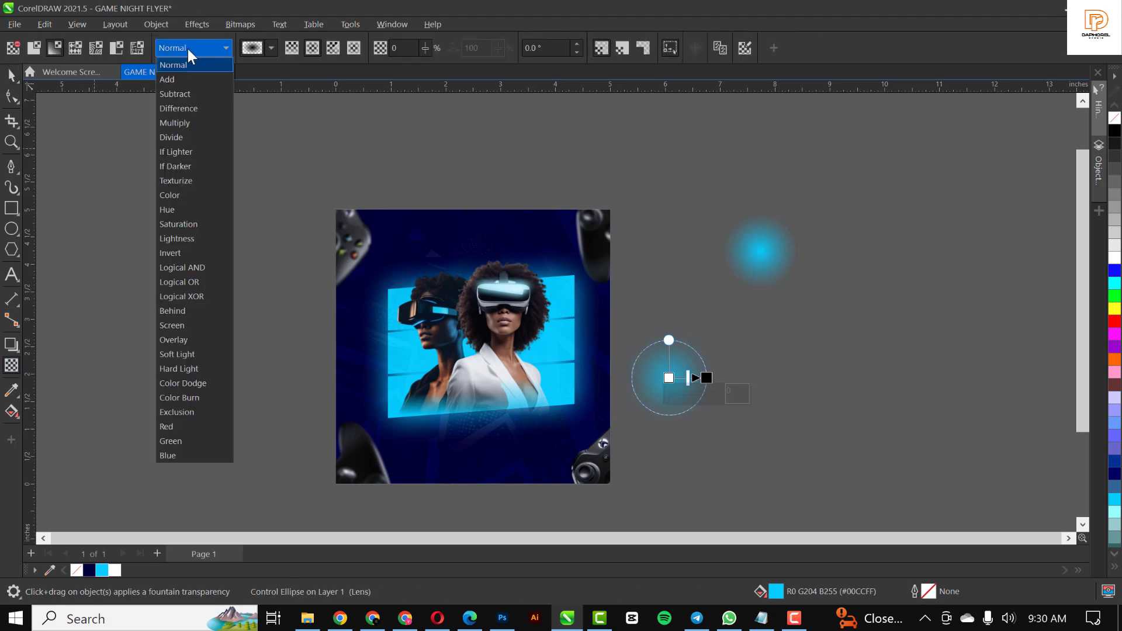
left_click(182, 325)
left_click(11, 75)
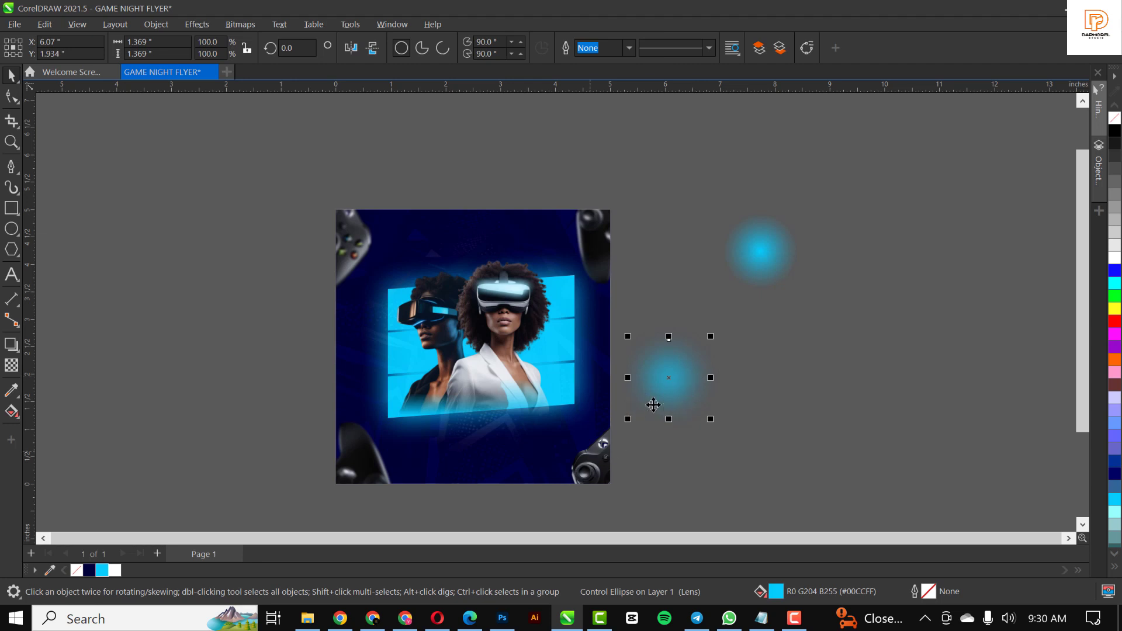
Step: Put the blurred cyan glow inside the flyer's PowerClip near its lower-right area and enlarge it to about 3.4 inches wide
key("Delete")
double_click(600, 439)
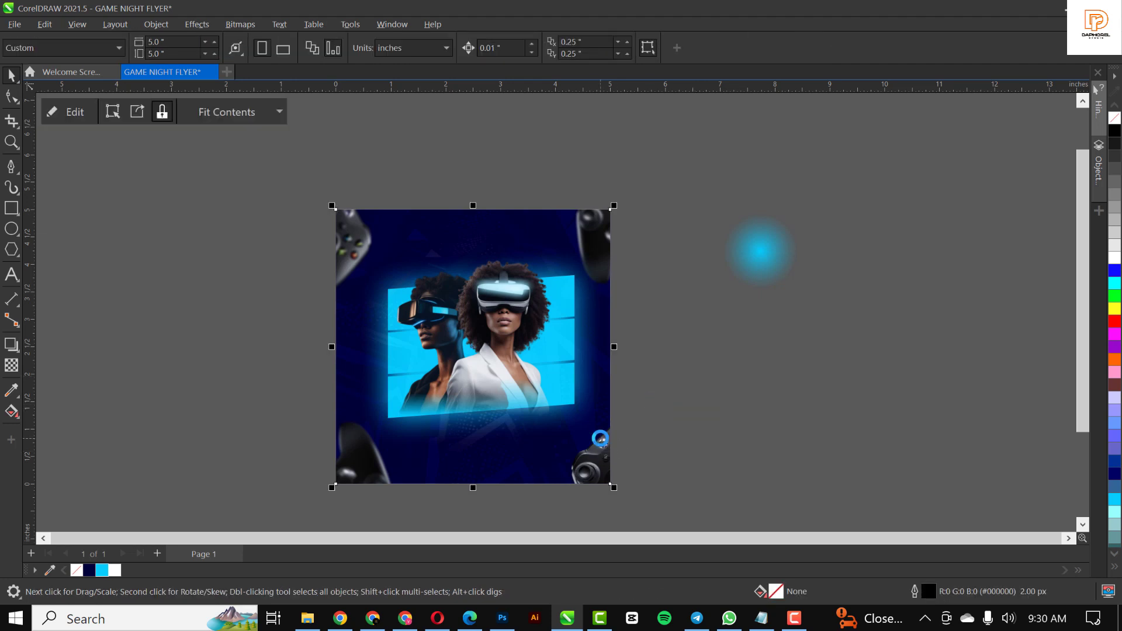
left_click_drag(657, 380, 588, 401)
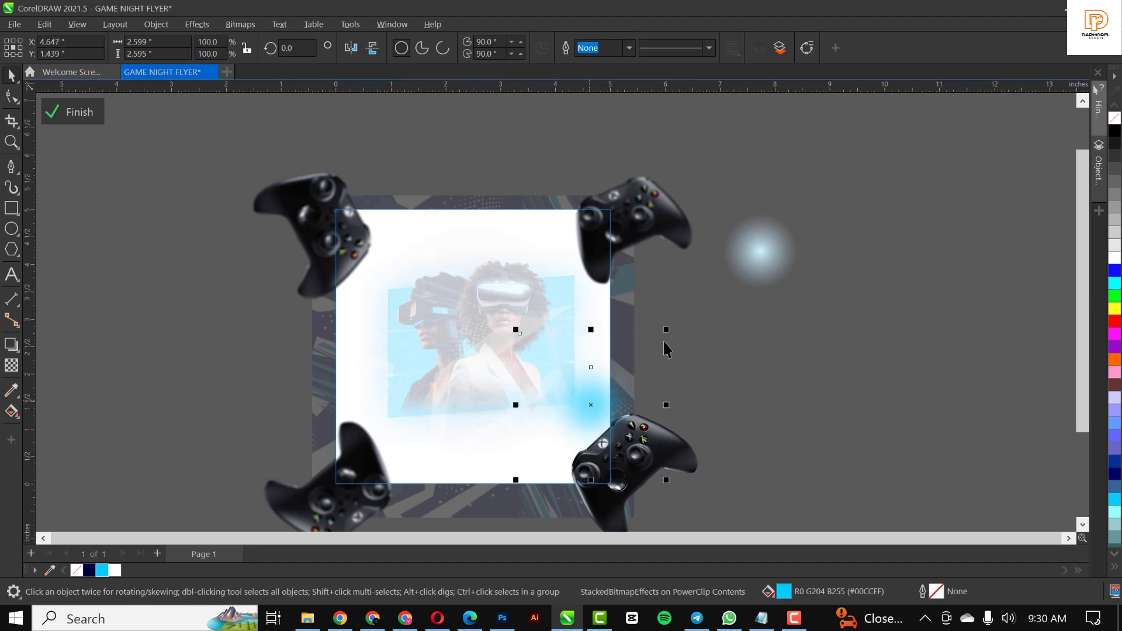
left_click_drag(666, 330, 691, 293)
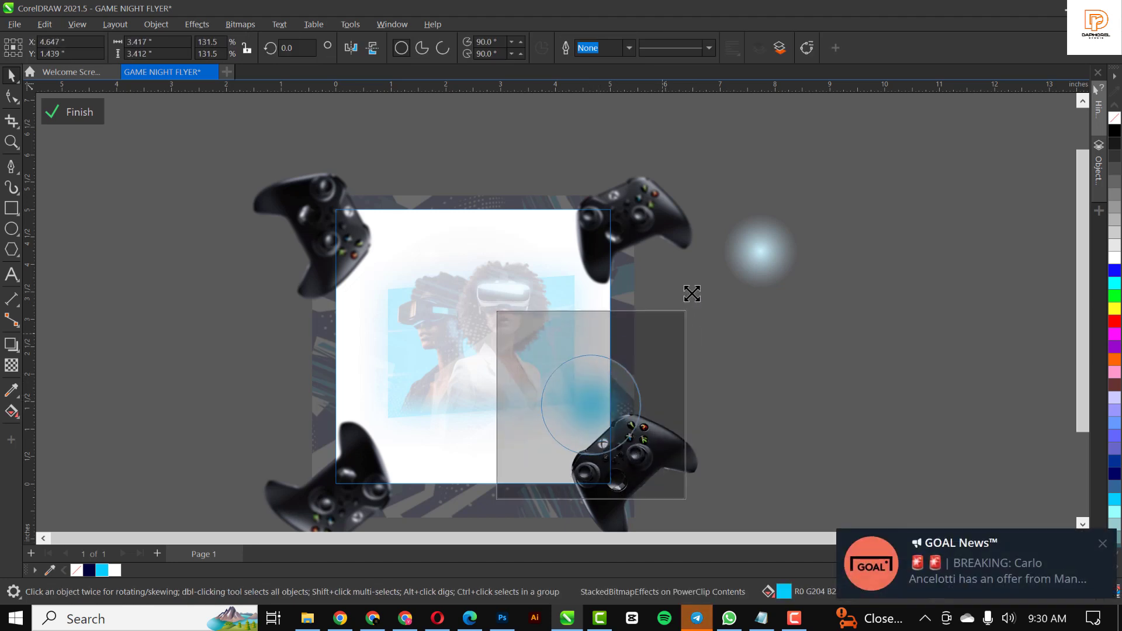
left_click(1103, 544)
Step: Move the glow over the lower-right controller at about 3.49 inches wide and place a copy over the upper-left controller
left_click_drag(588, 409, 614, 423)
mouse_move(684, 356)
left_mouse_down()
mouse_move(696, 334)
mouse_move(696, 345)
left_mouse_up()
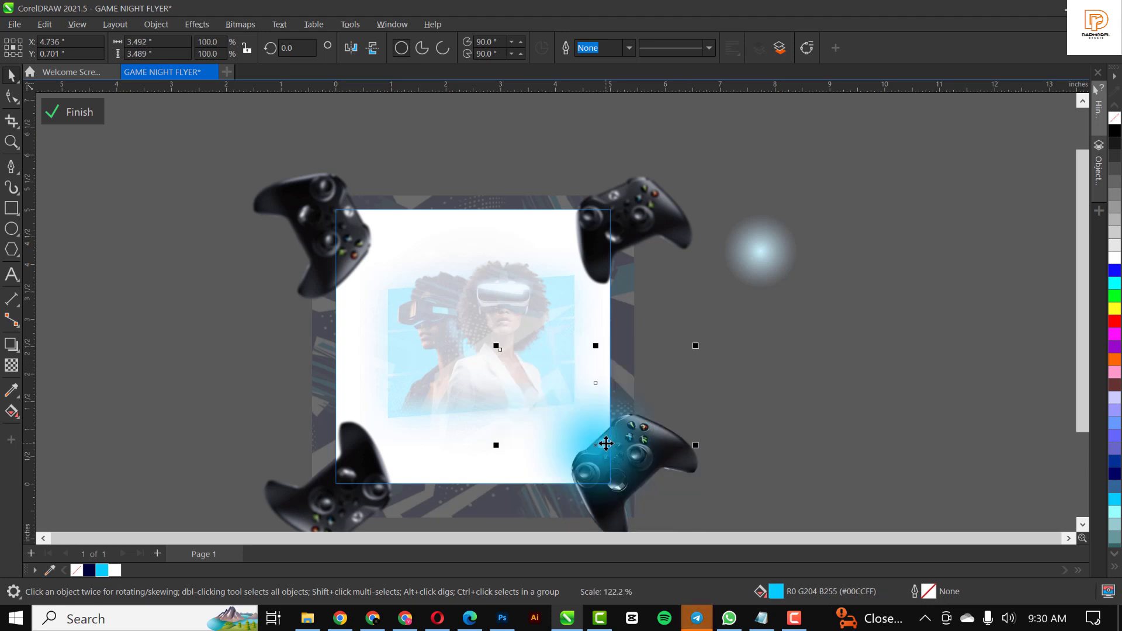
left_click(318, 205)
left_click_drag(318, 205, 345, 184)
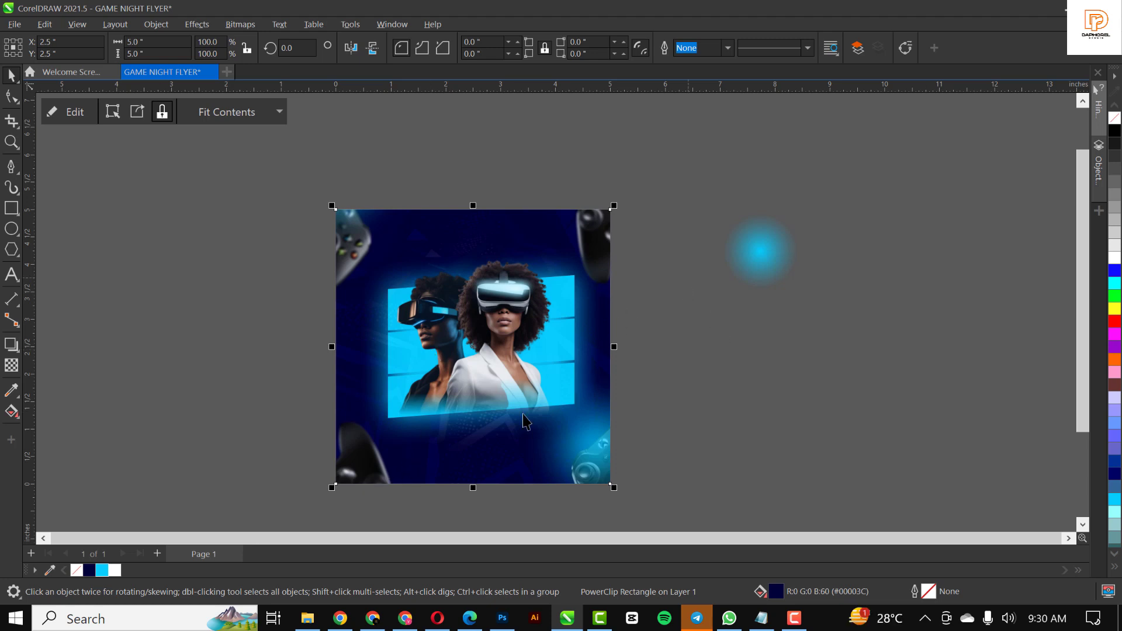
Step: Add the artistic text "Game" at the flyer's lower edge and set its font to Brick
left_click(11, 275)
left_click(441, 497)
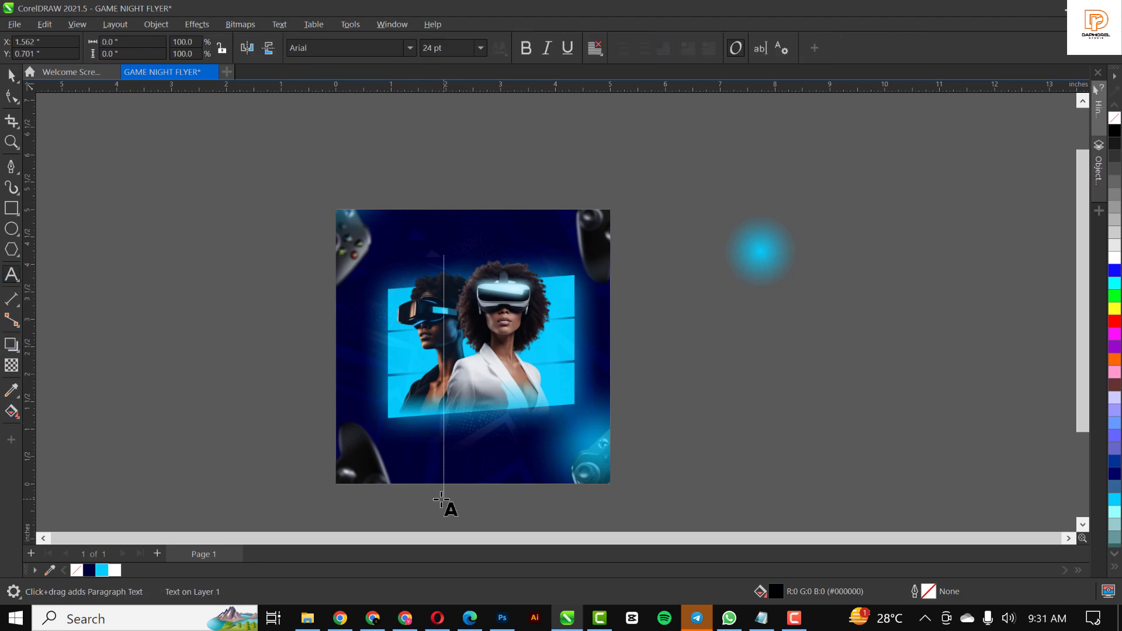
scroll(441, 500, "up", 1)
type("Game")
key("ctrl+space")
left_click(410, 49)
left_click(361, 94)
Step: Enlarge the Game title to about 2.62 inches wide and place it across the lower edge of the portraits
scroll(454, 451, "up", 1)
left_click_drag(497, 497, 591, 333)
left_click_drag(485, 409, 464, 389)
scroll(419, 348, "up", 1)
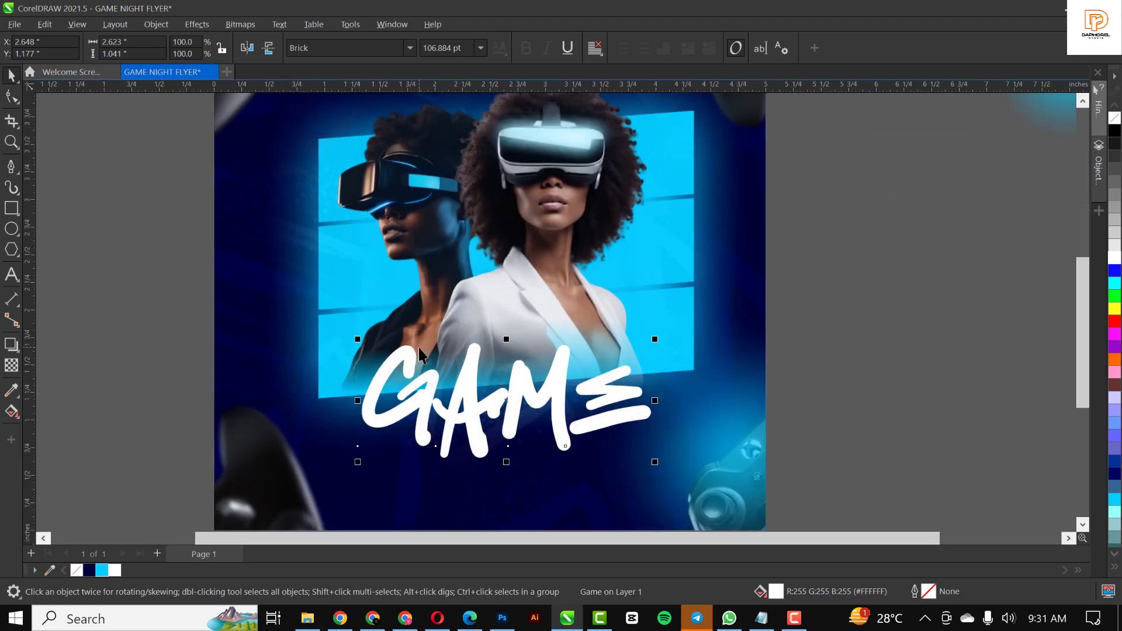
Step: Add the text "NIGHT" beside the flyer and set its font to BankGothic
scroll(419, 348, "down", 1)
key("F8")
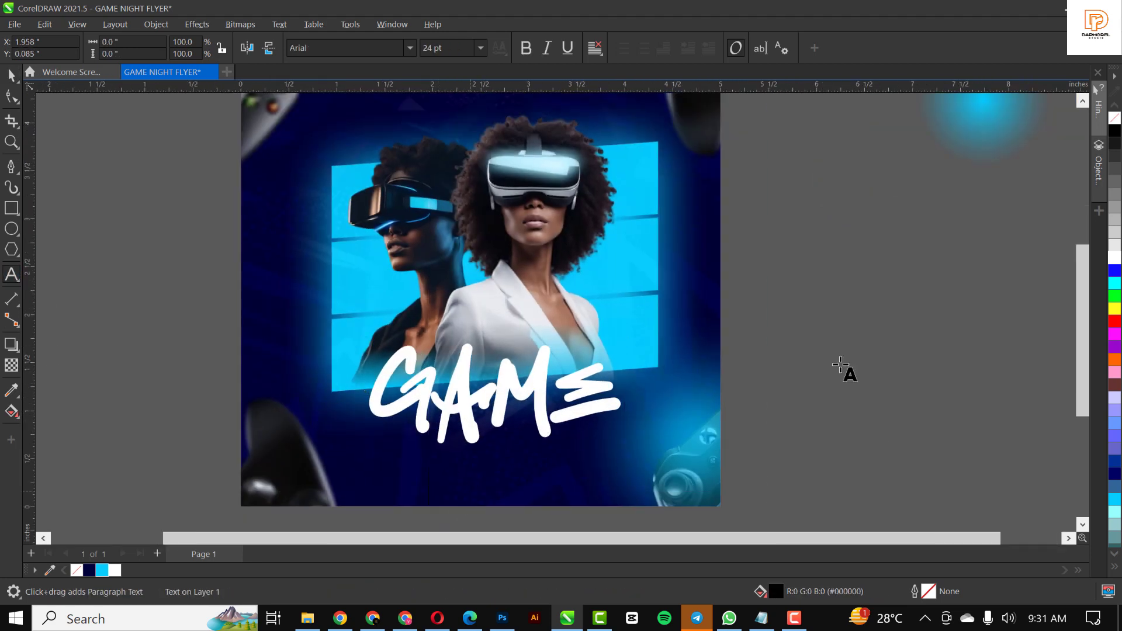
left_click(839, 372)
type("NIGHT")
key("ctrl+space")
left_click(345, 47)
type("BankGothic")
key("Return")
Step: Fill NIGHT with white, widen its letter spacing and centre it directly below the Game title
left_click(1115, 257)
key("F10")
left_click_drag(962, 369, 538, 459)
key("space")
left_click(674, 403)
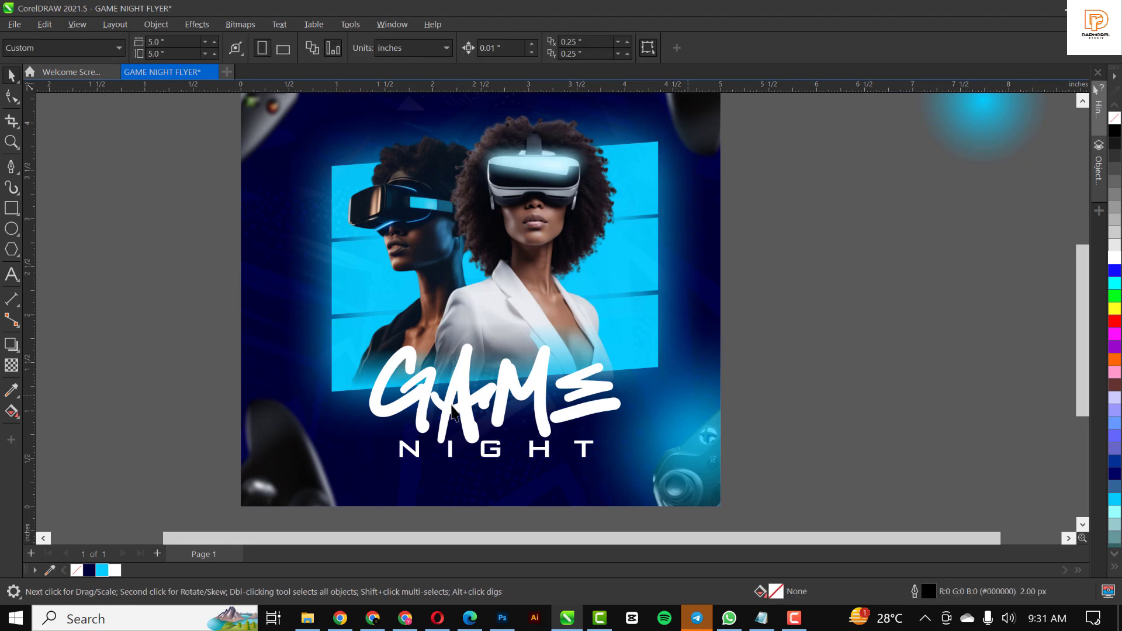
Step: Add the tagline text "GAMES | MUSIC | DRINKS" beside the flyer
key("F8")
left_click(815, 373)
type("Games")
key("BackSpace")
key("BackSpace")
key("BackSpace")
key("BackSpace")
key("BackSpace")
type("GAMES")
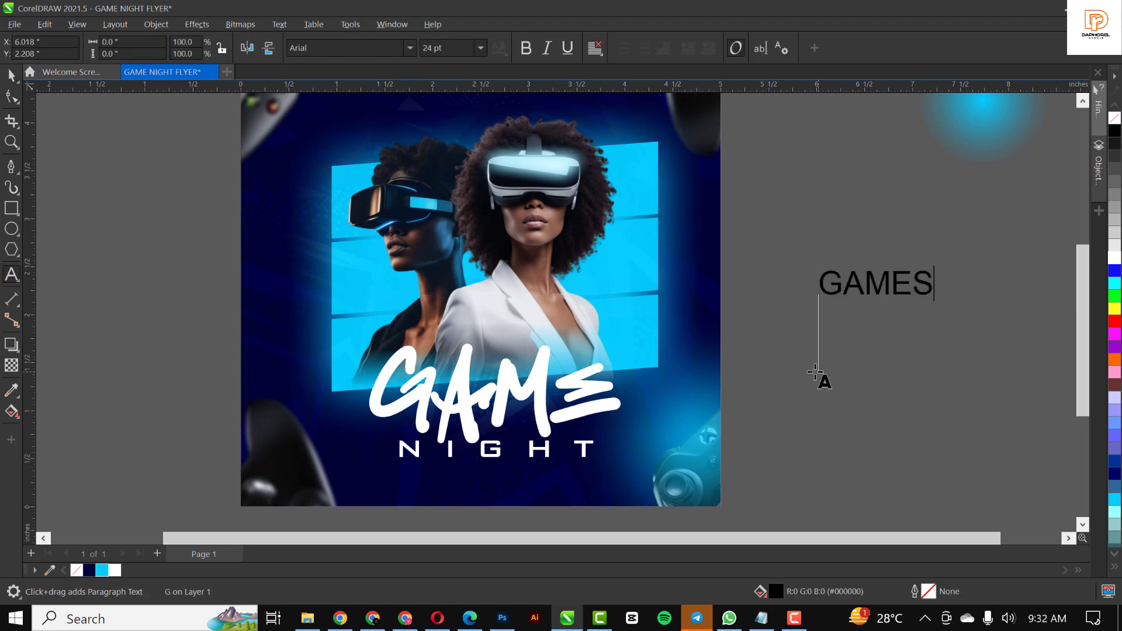
type(" | MUSIC | DRINKS")
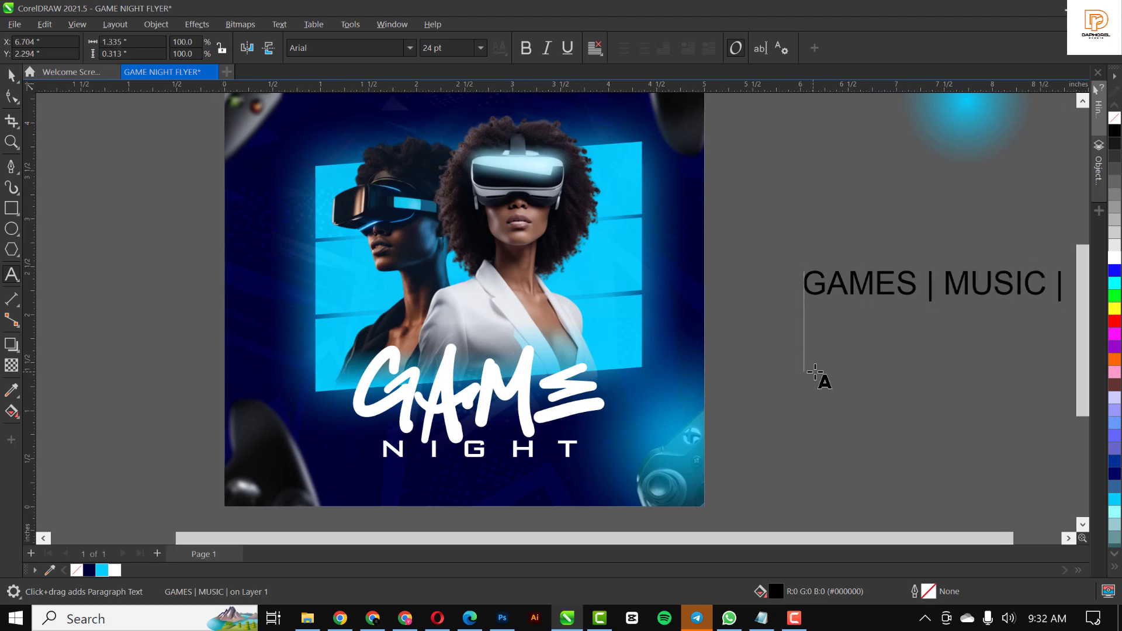
Step: Set the tagline's font to Montserrat in bold
key("ctrl+space")
left_click(321, 46)
type("Montserrat")
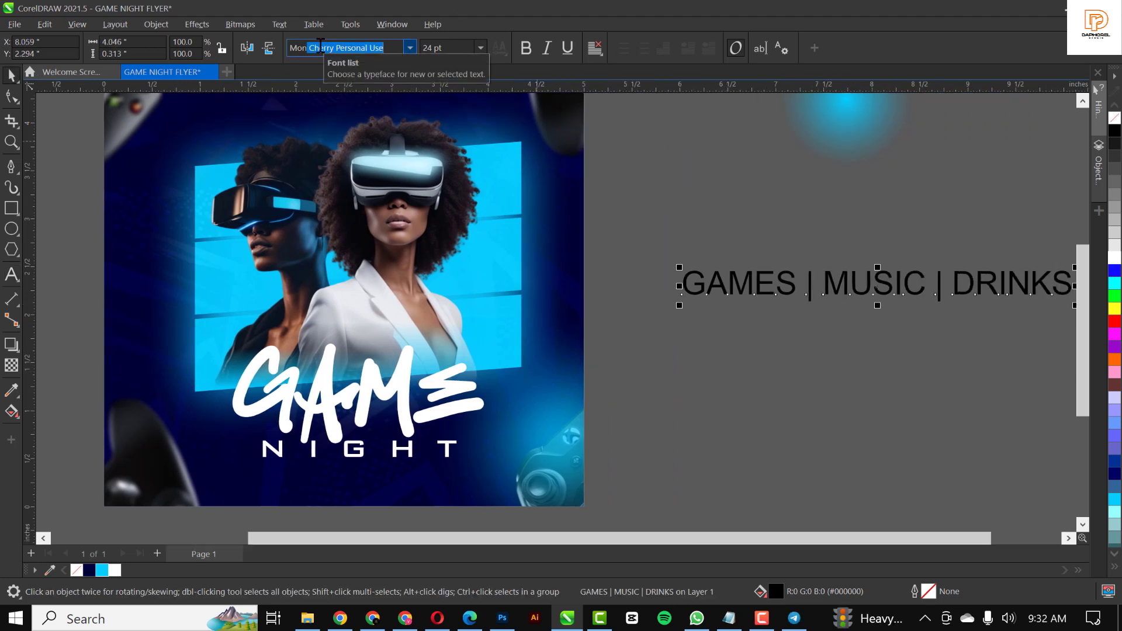
mouse_move(436, 187)
left_click(605, 424)
Step: Fill the tagline with white, scale it to about 1.51 inches wide and centre it below NIGHT
scroll(708, 193, "down", 1)
left_click(1114, 260)
left_click_drag(970, 276, 477, 384)
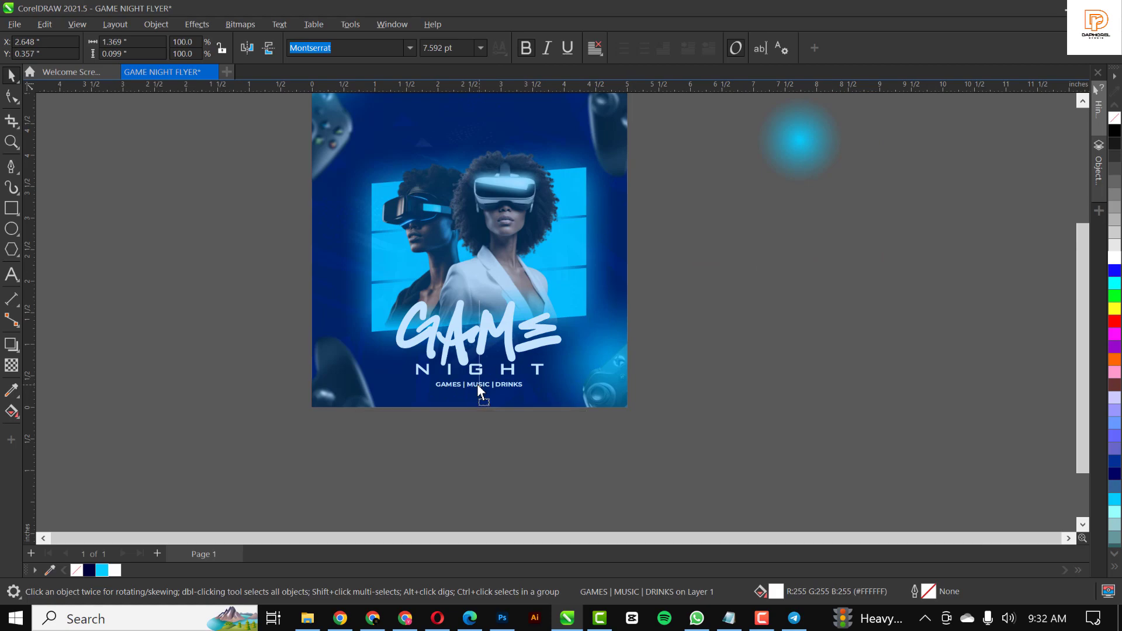
scroll(477, 384, "up", 3)
left_click_drag(614, 380, 633, 393)
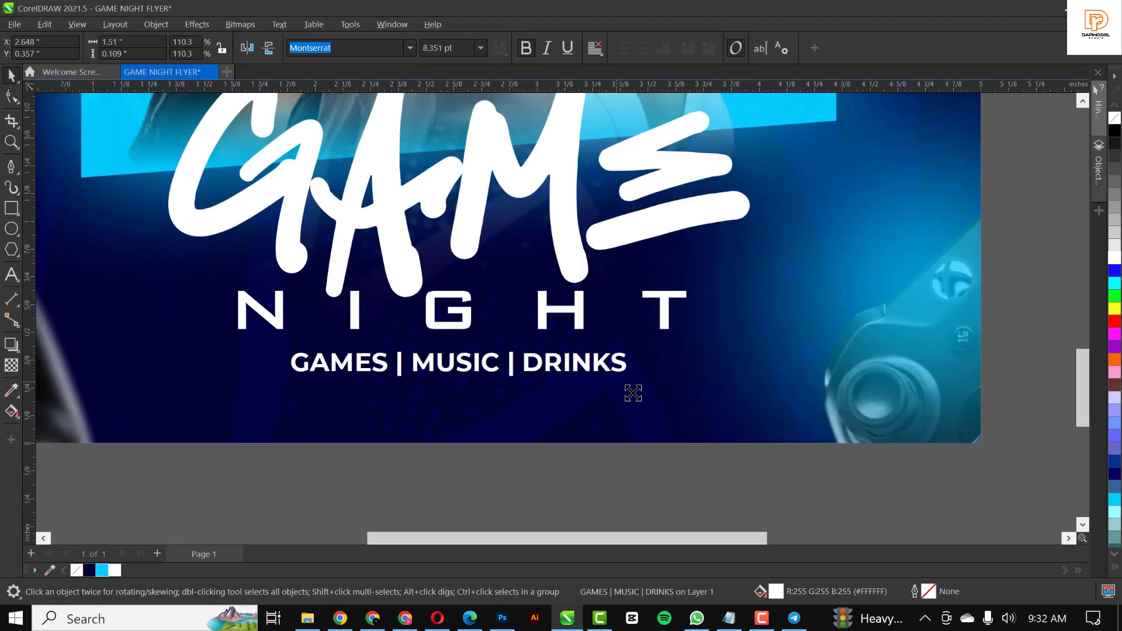
scroll(497, 396, "down", 3)
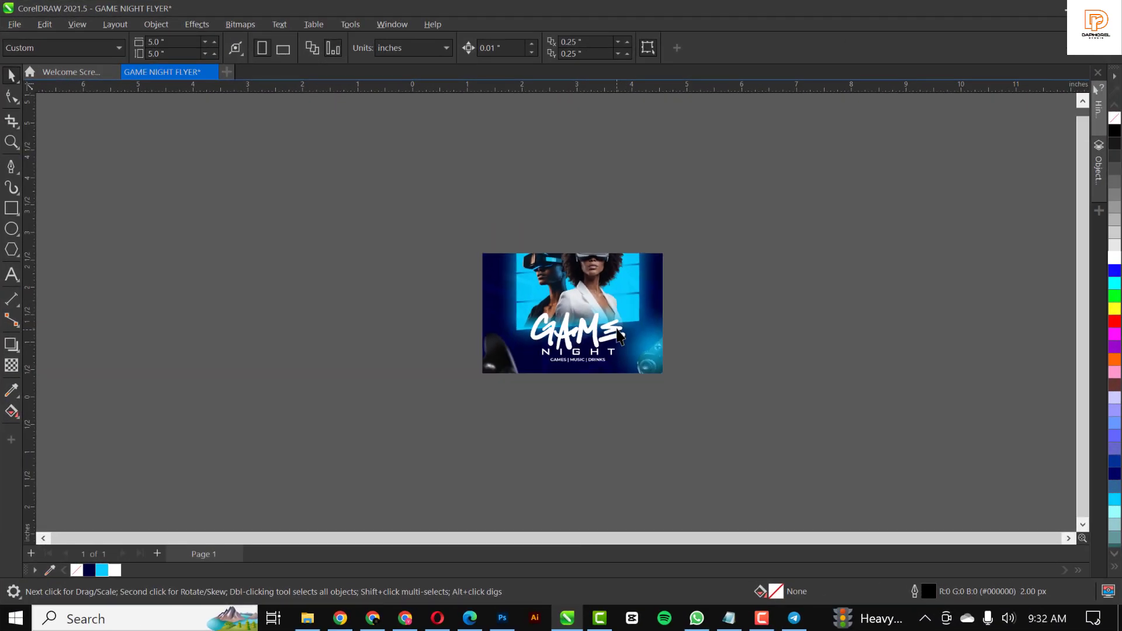
Step: Move the rear portrait with the black headset straight down to about Y 2.36 inches
left_click(761, 221)
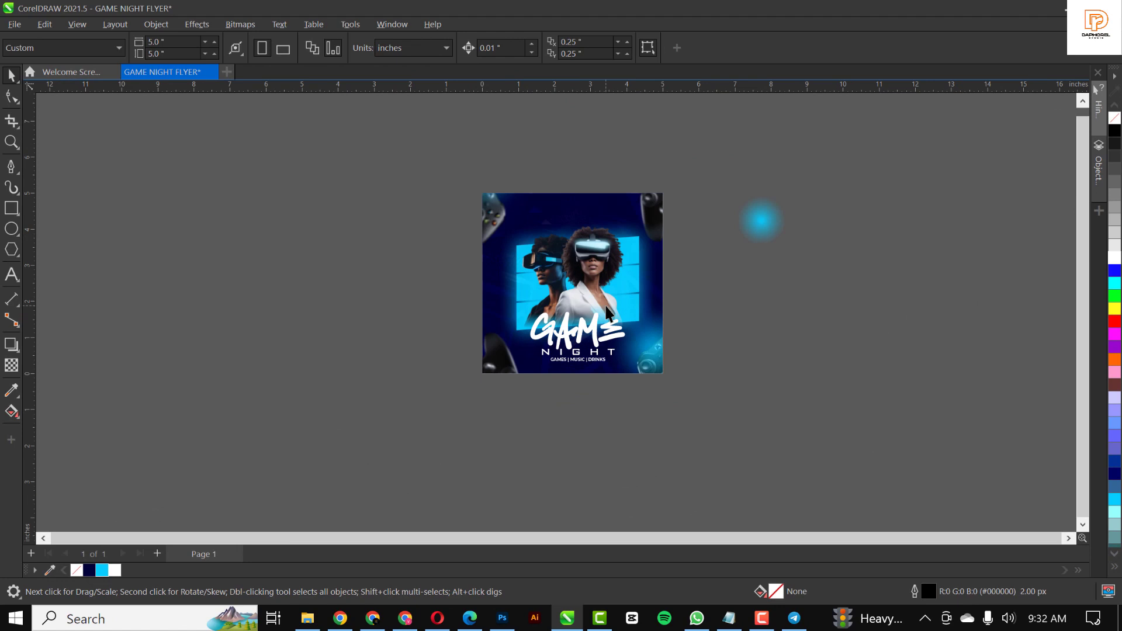
scroll(607, 314, "up", 3)
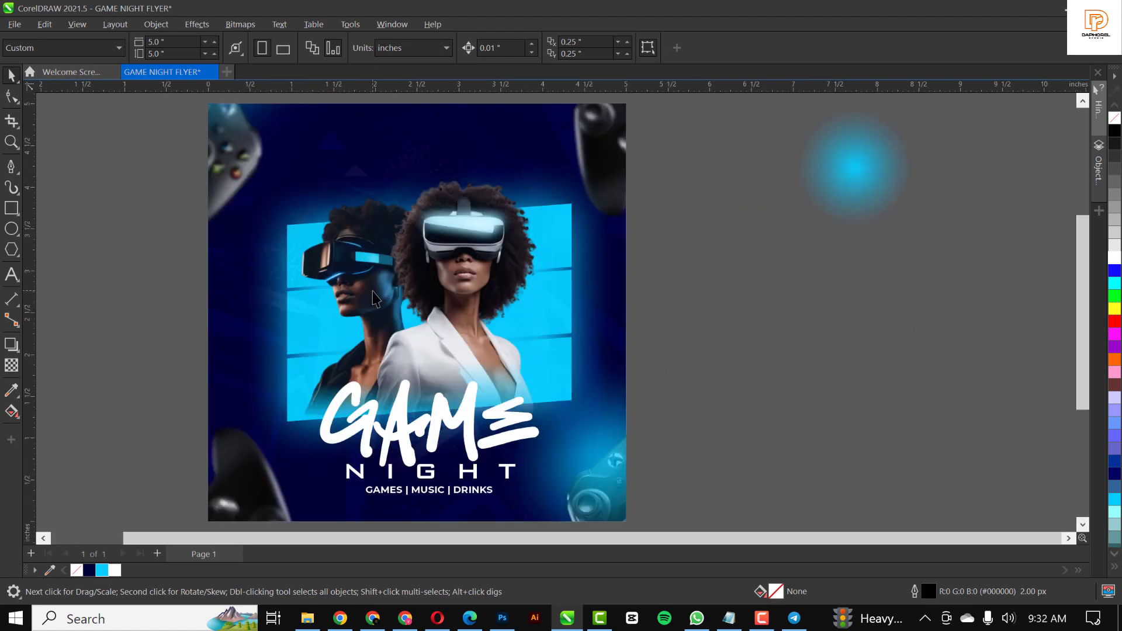
left_click(447, 232)
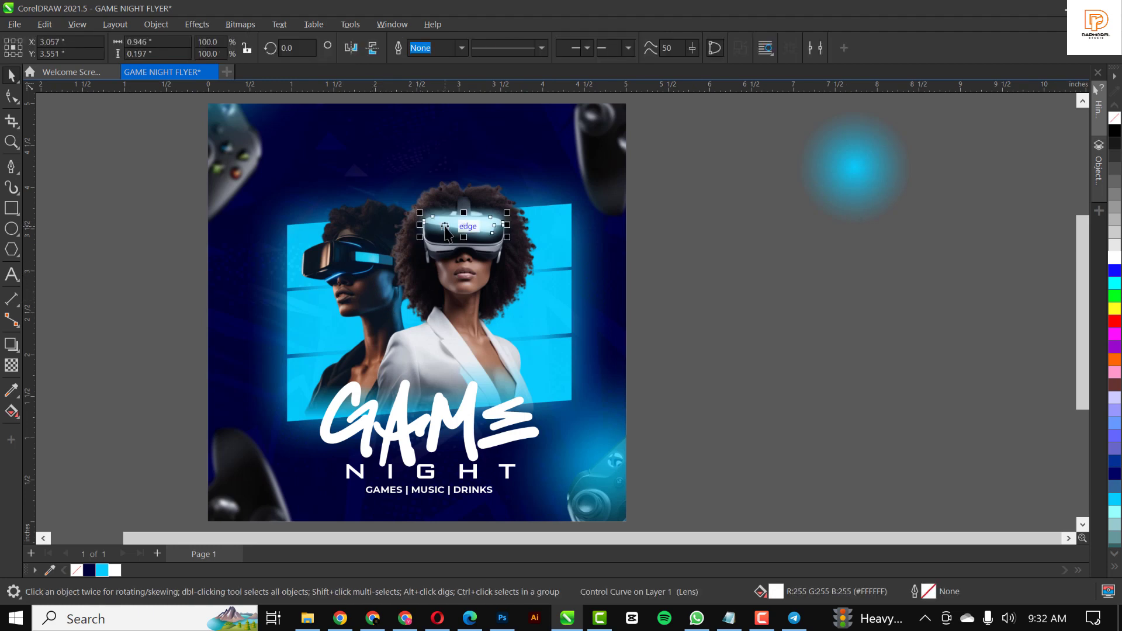
left_click(366, 257)
left_click(330, 260)
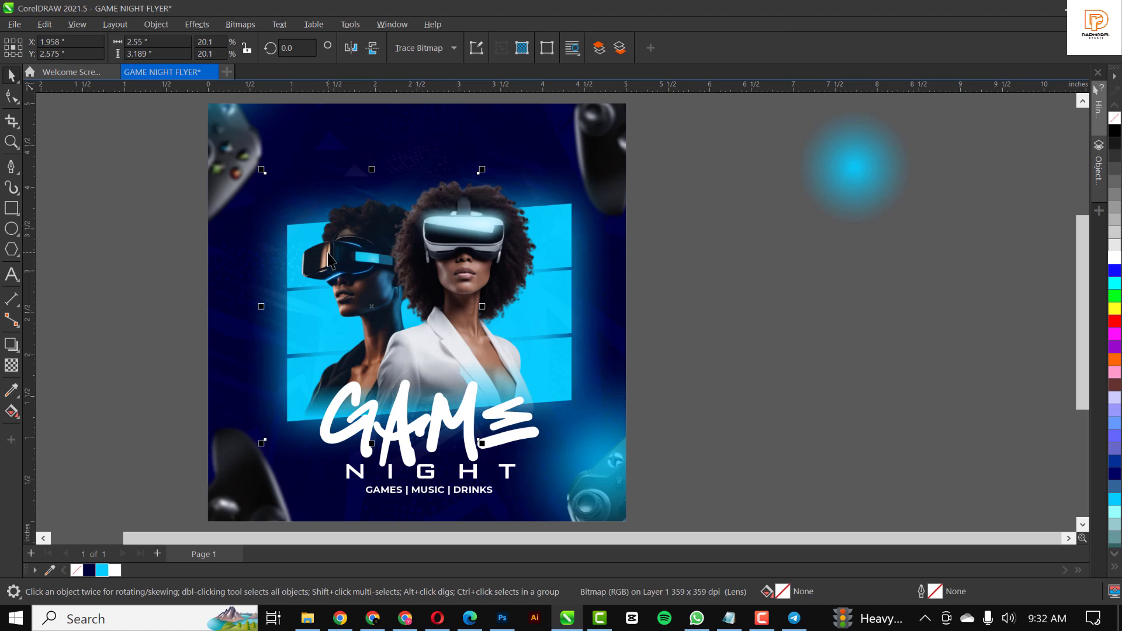
left_click_drag(328, 257, 334, 274)
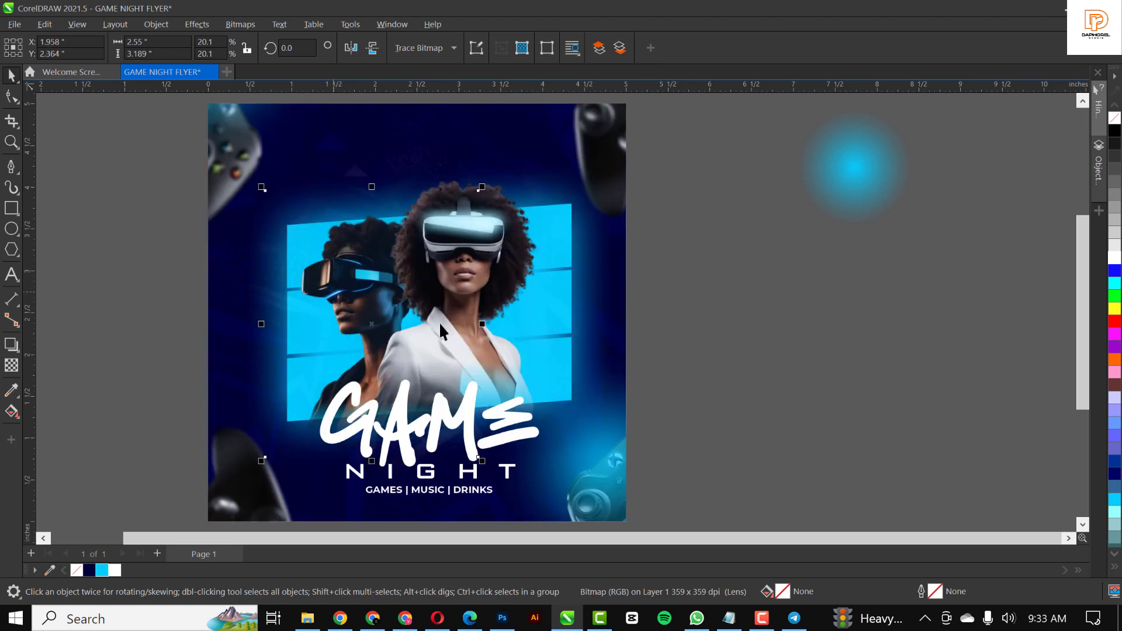
left_click(669, 226)
scroll(668, 226, "down", 1)
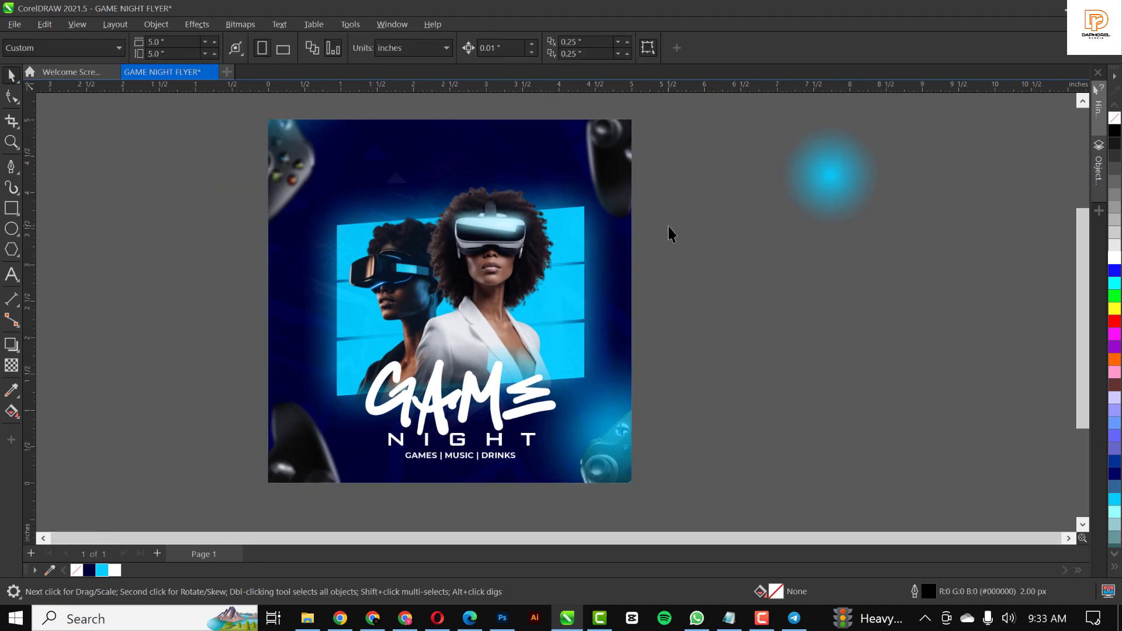
Step: Convert the Game title to curves
left_click(476, 405)
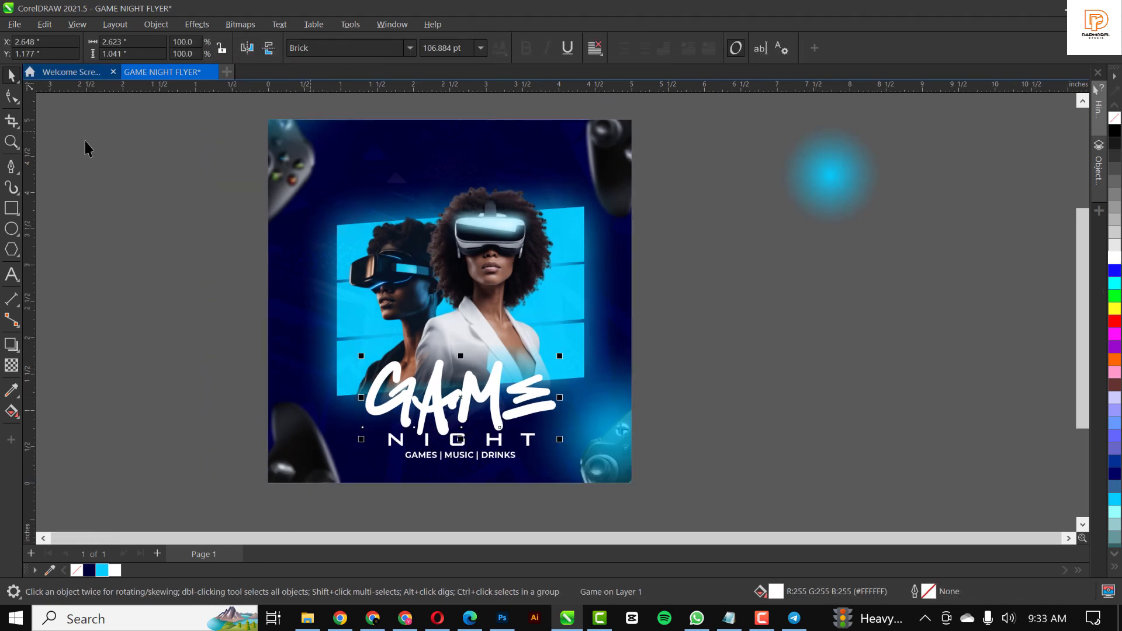
left_click(153, 25)
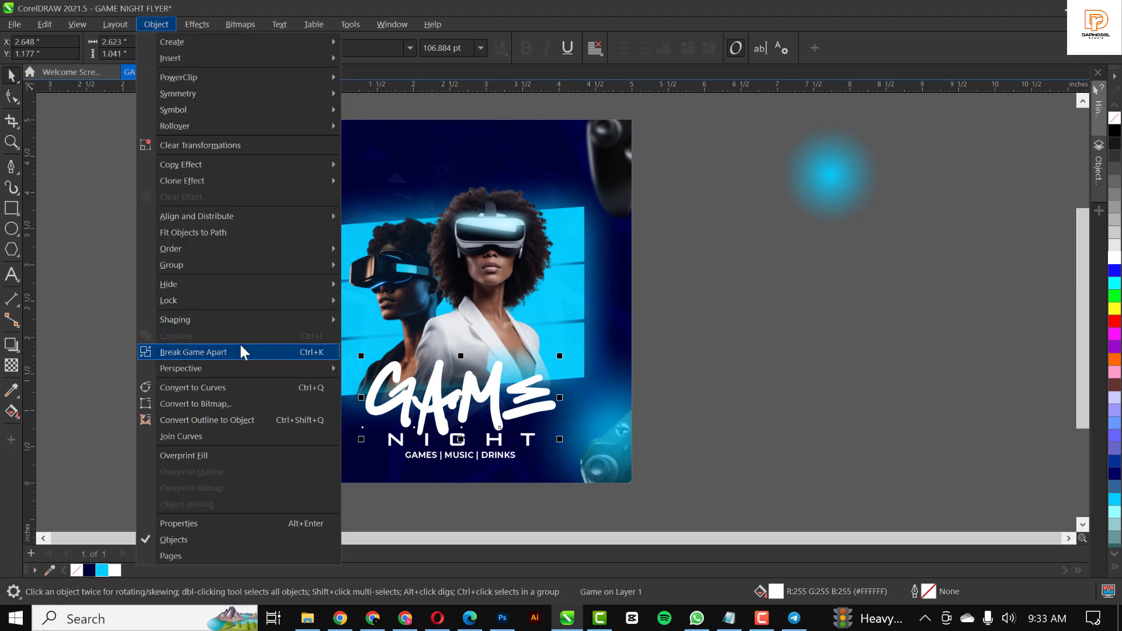
mouse_move(227, 367)
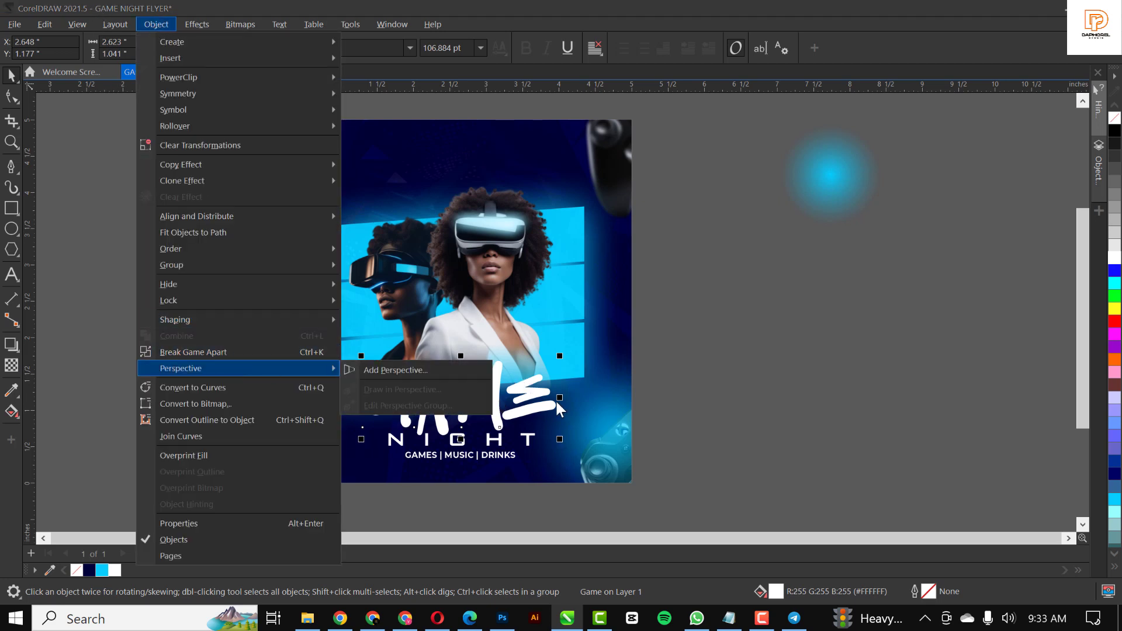
left_click(199, 386)
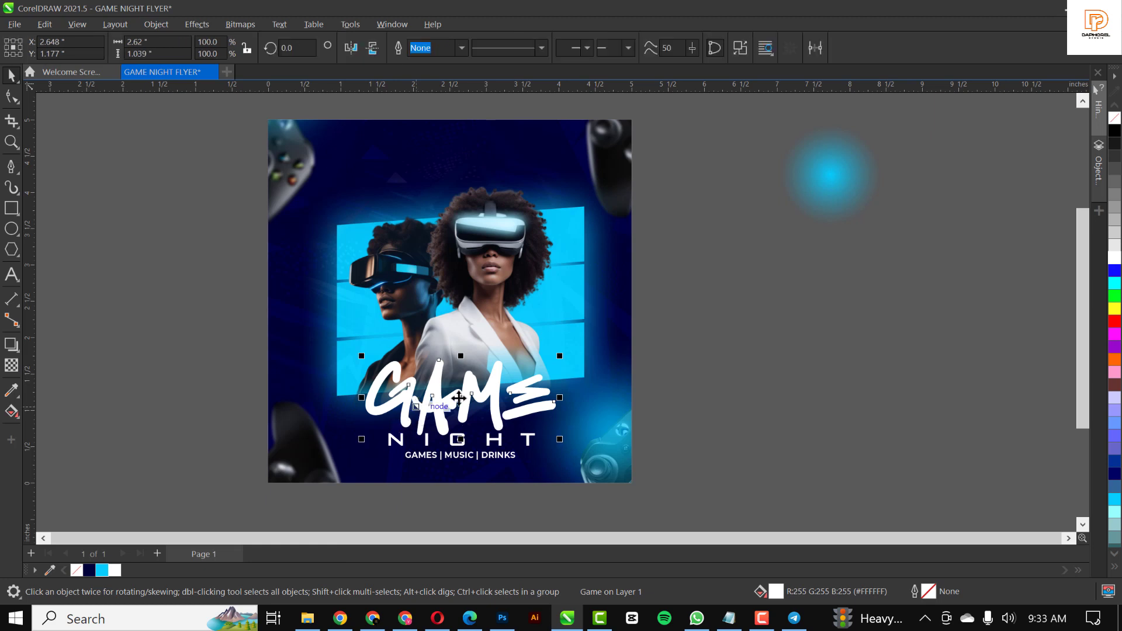
Step: PowerClip the cyan glow circle beside the flyer inside the Game title and open the title's contents for editing
left_click(813, 172)
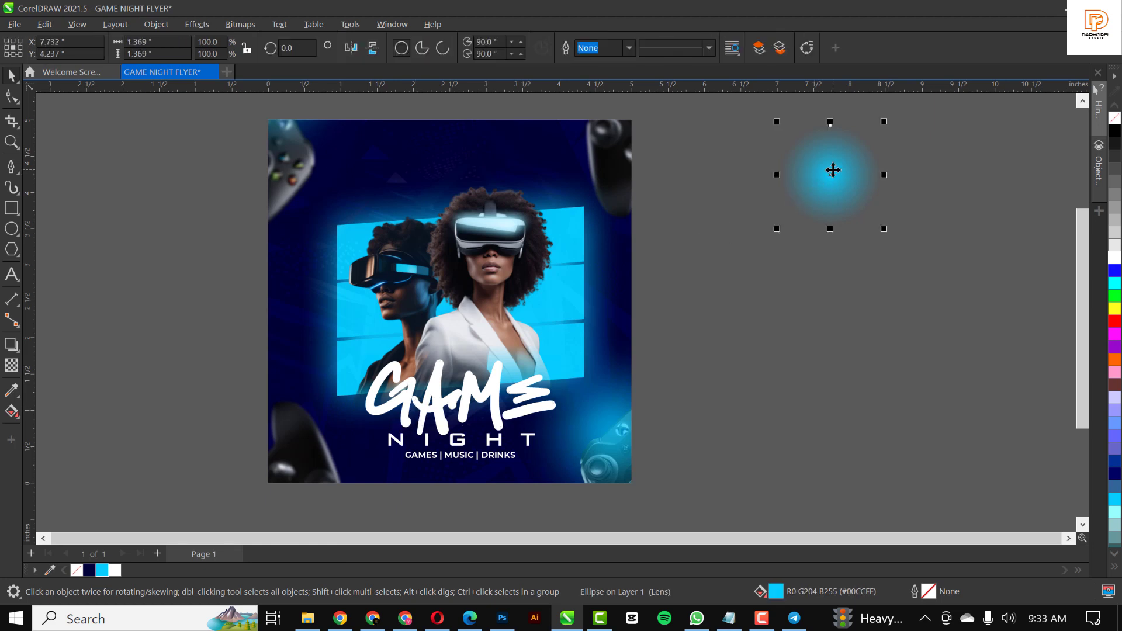
right_click(834, 173)
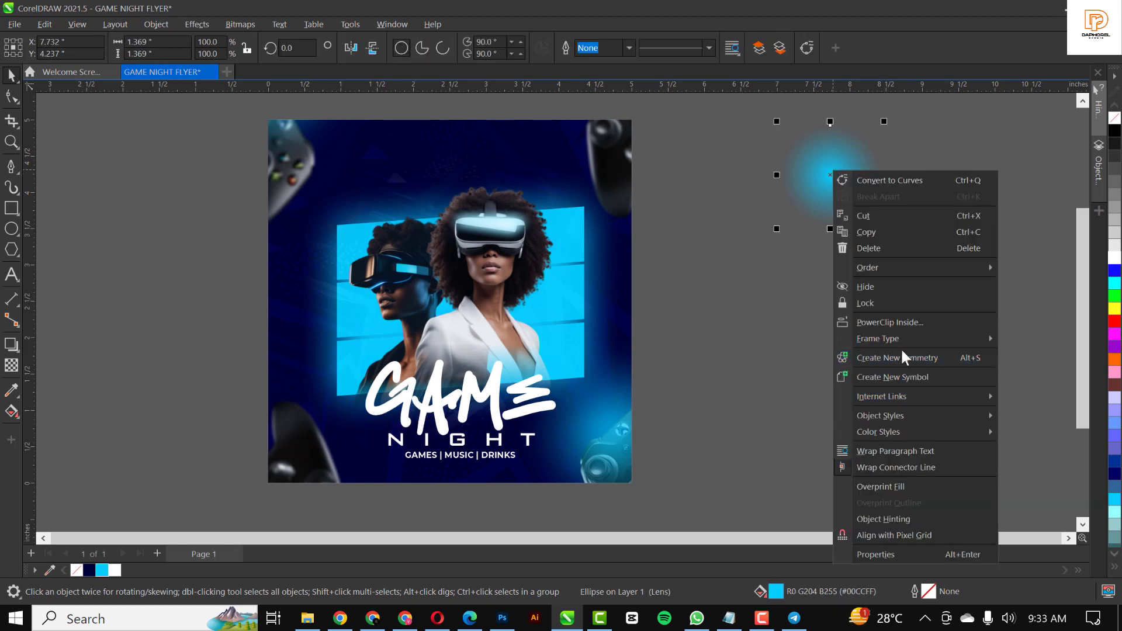
left_click(915, 322)
left_click(491, 396)
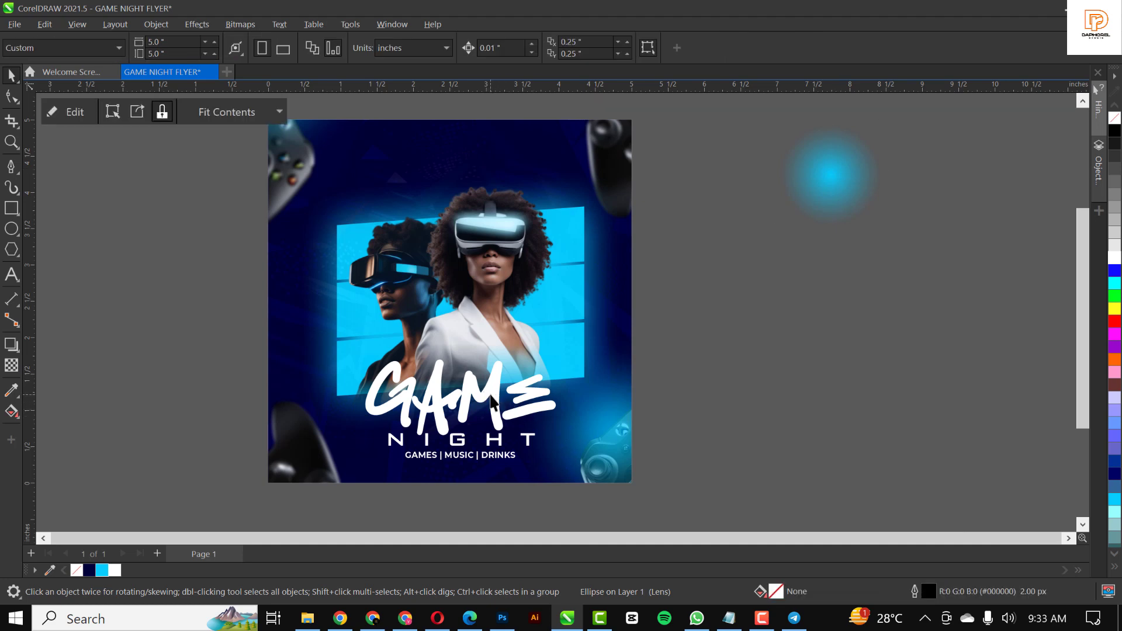
left_click(491, 396, "ctrl")
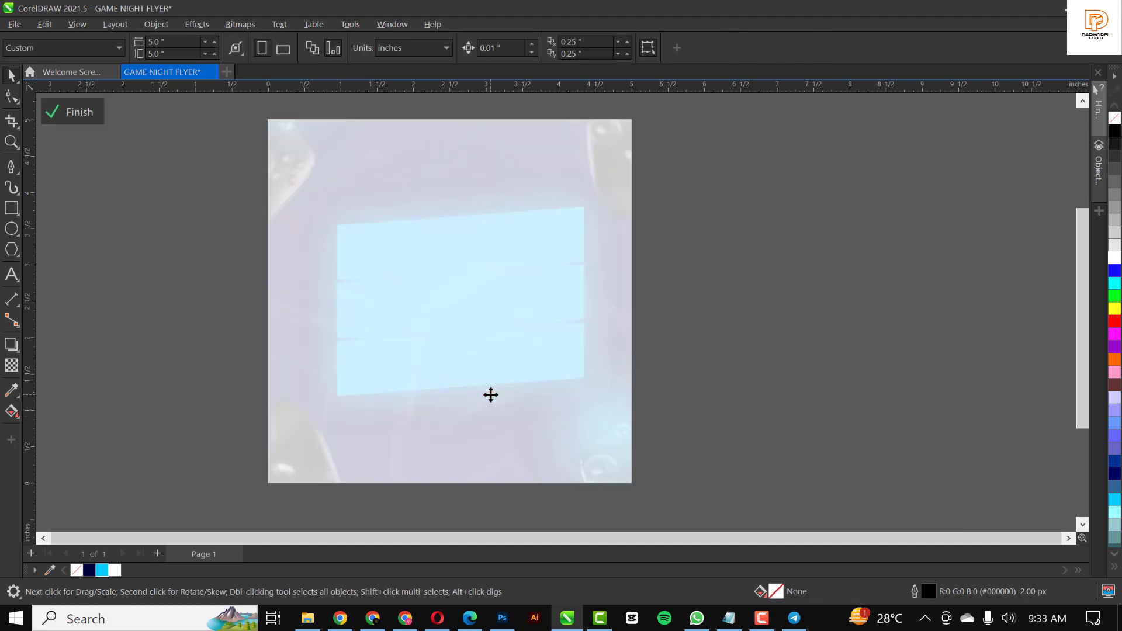
Step: Place one glow over the upper left of the letter G and a copy below the E, near X 3.82, Y 0.37 inches
left_click(478, 379)
left_click_drag(466, 388, 546, 456)
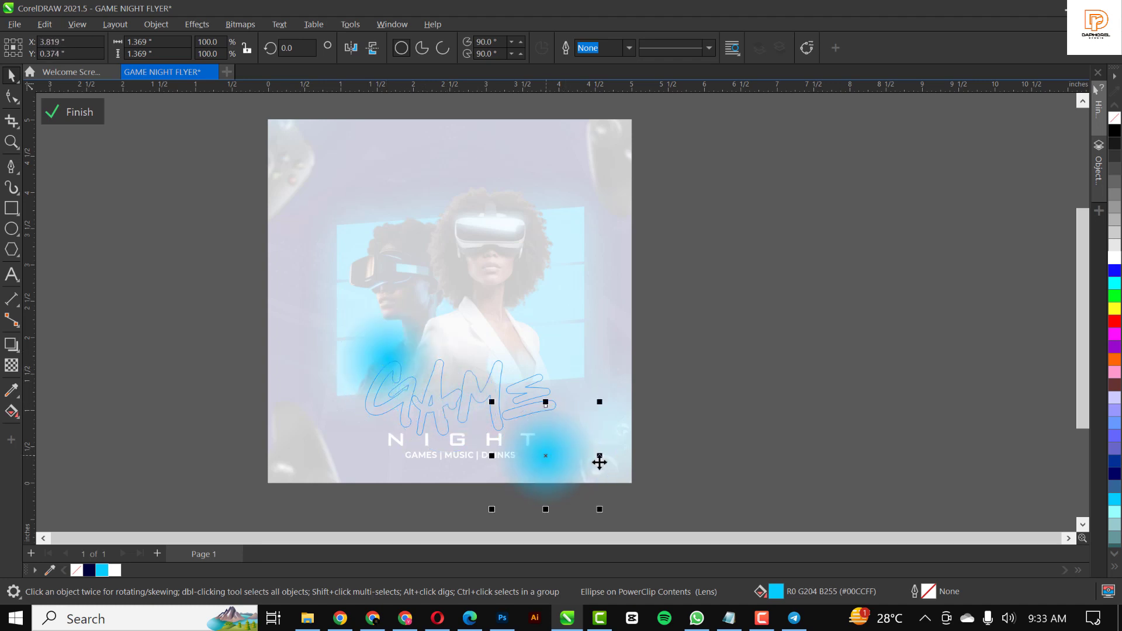
left_click(740, 427)
left_click(568, 445)
Step: Set the transparency merge mode of the glow over the letter G to Screen
left_click(383, 360)
left_click(10, 367)
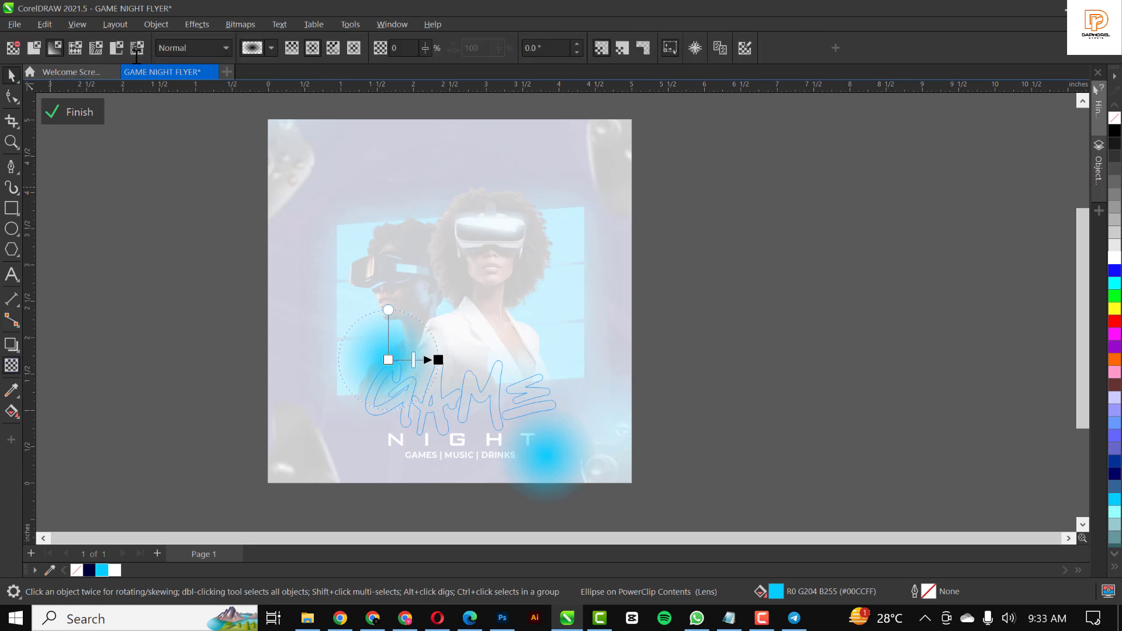
left_click(191, 49)
left_click(186, 326)
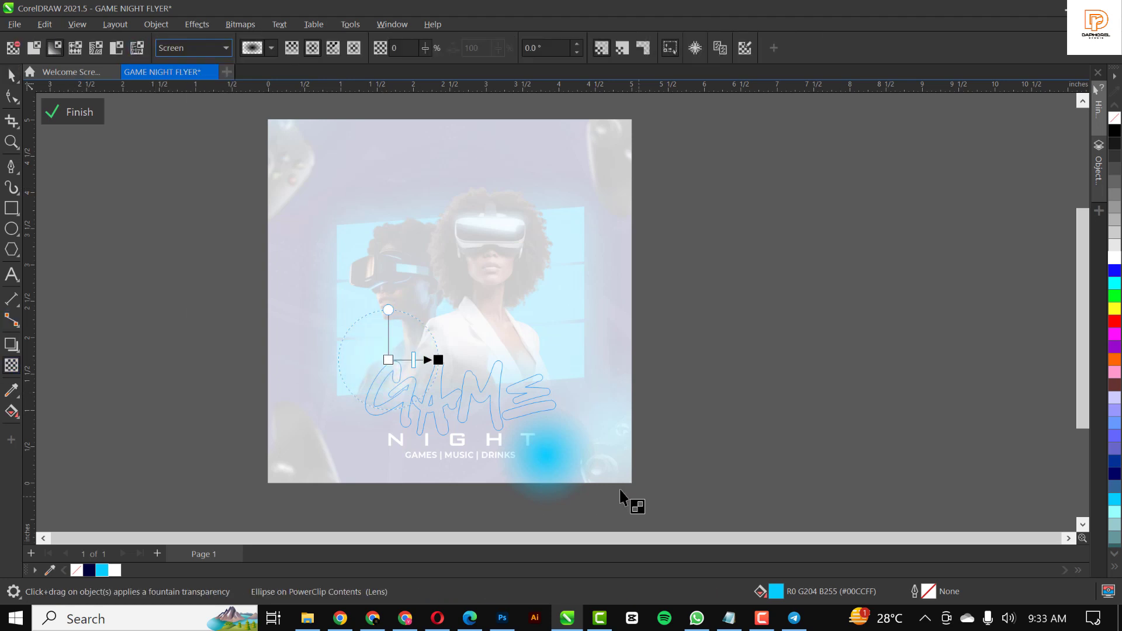
left_click(10, 76)
left_click(850, 346)
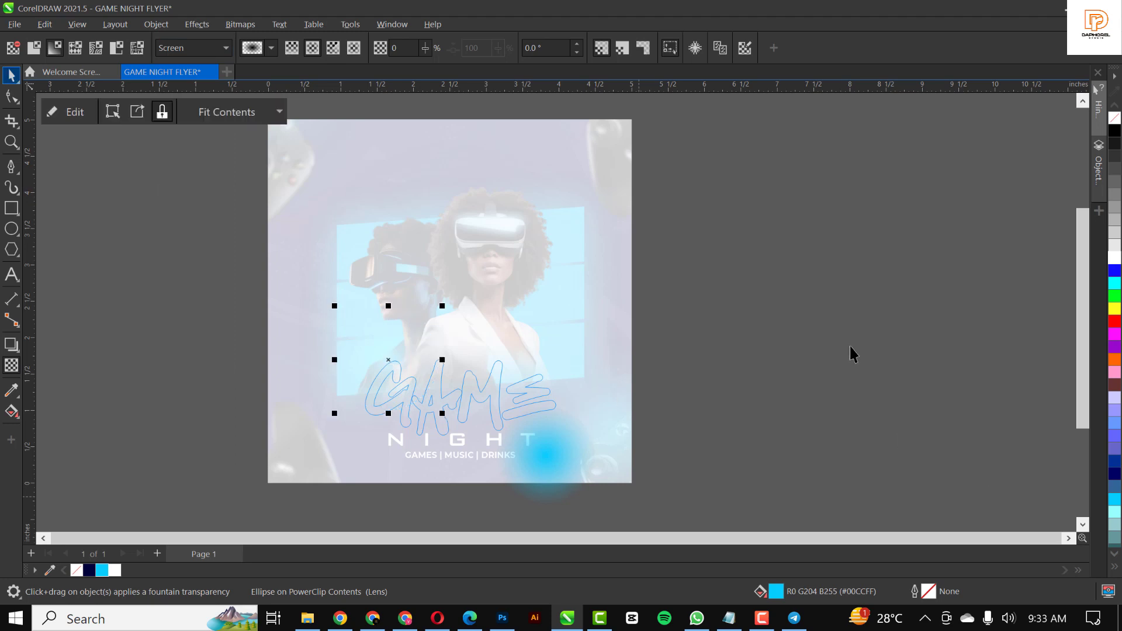
Step: Reopen the contents of the Game title and set the merge mode of the glow over the letter G to Normal
double_click(439, 403)
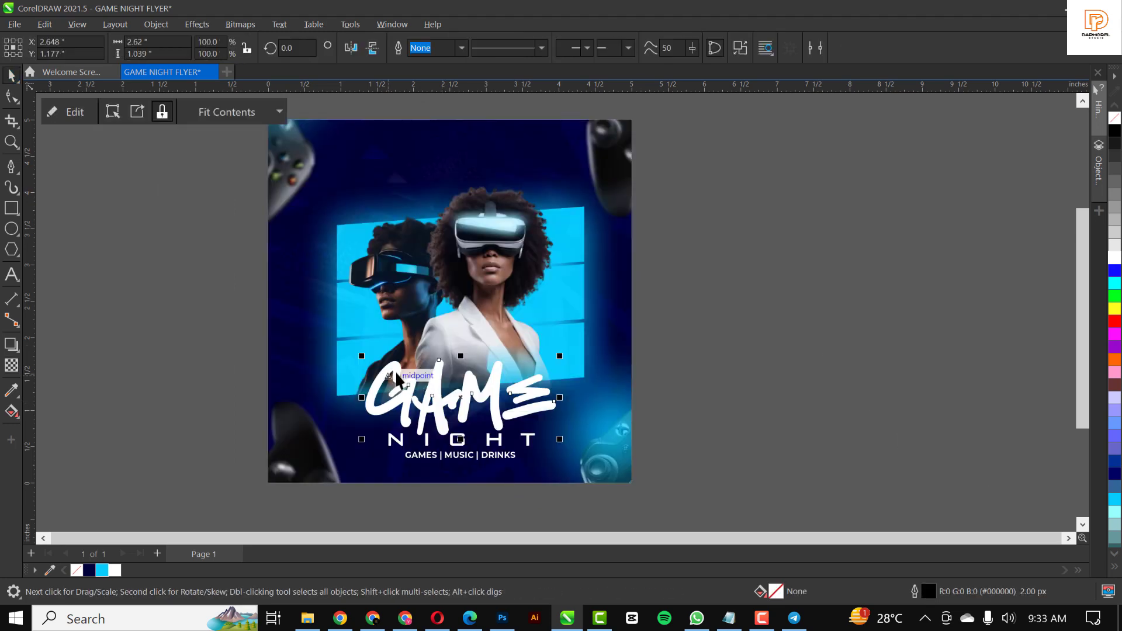
double_click(391, 379)
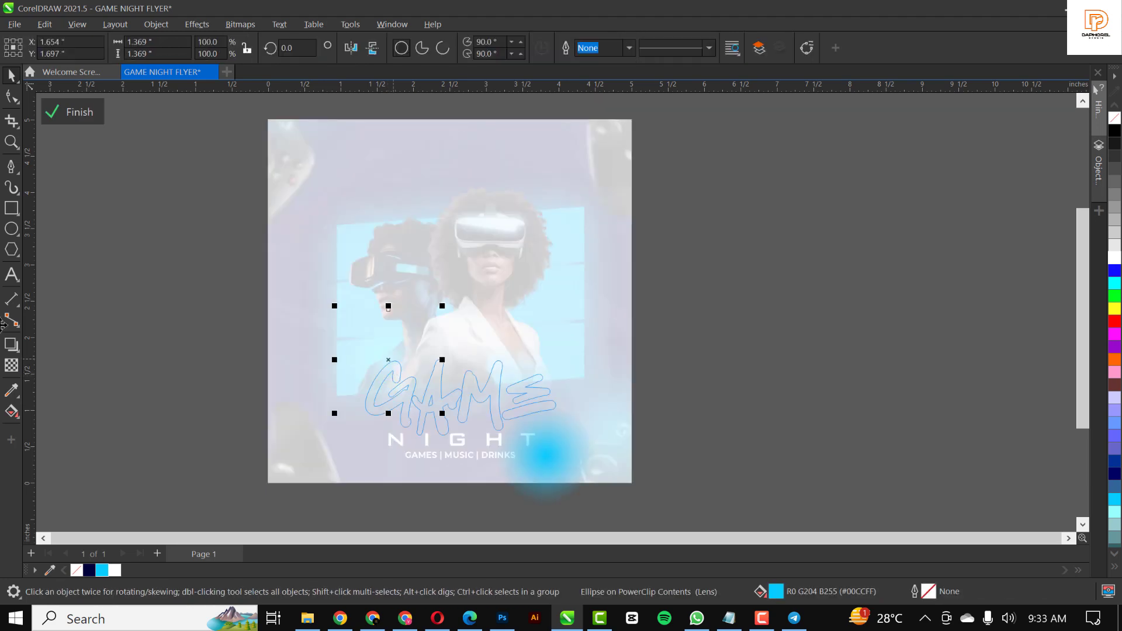
left_click(11, 367)
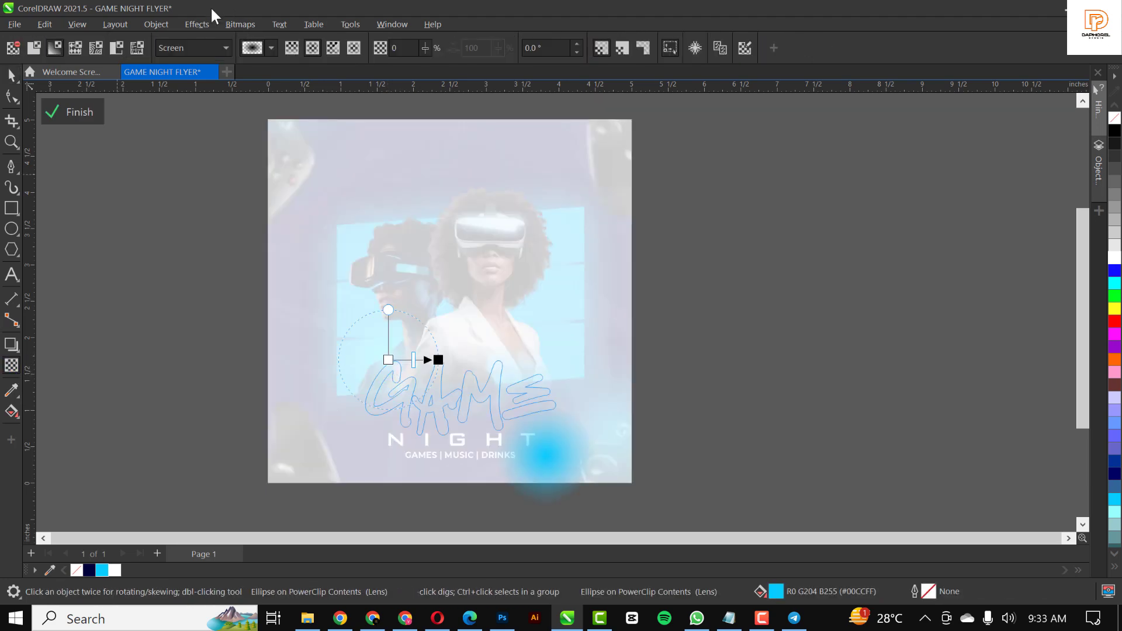
left_click(222, 48)
left_click(199, 66)
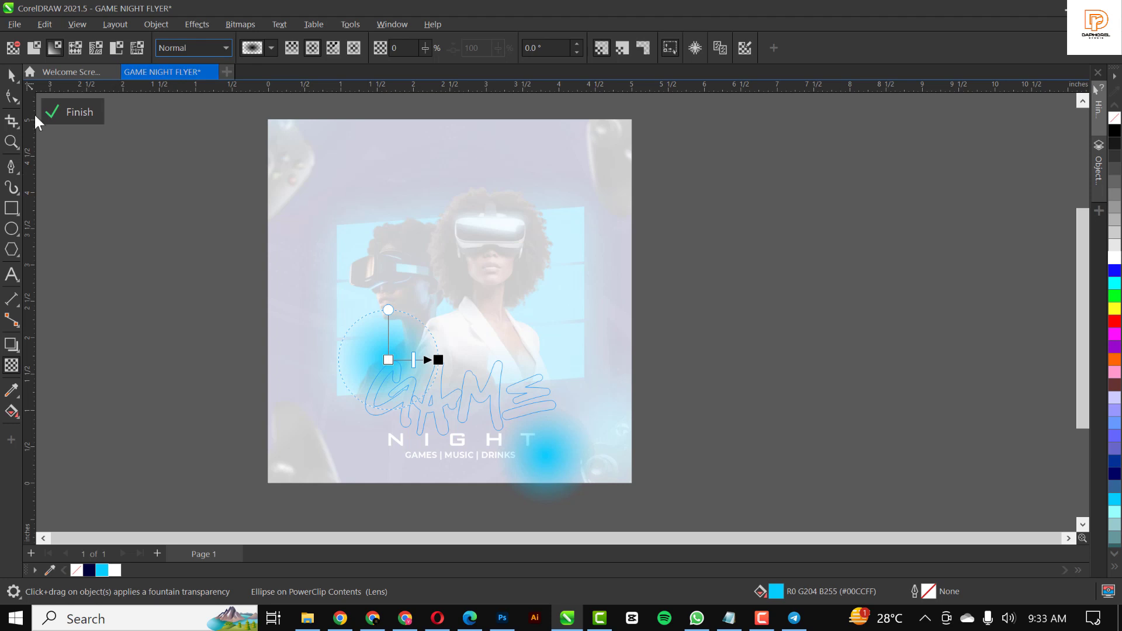
Step: Enlarge the glow over the letter G to about 2 inches, place it near X 1.66, Y 1.58 inches, and finish editing the title's contents
left_click(12, 76)
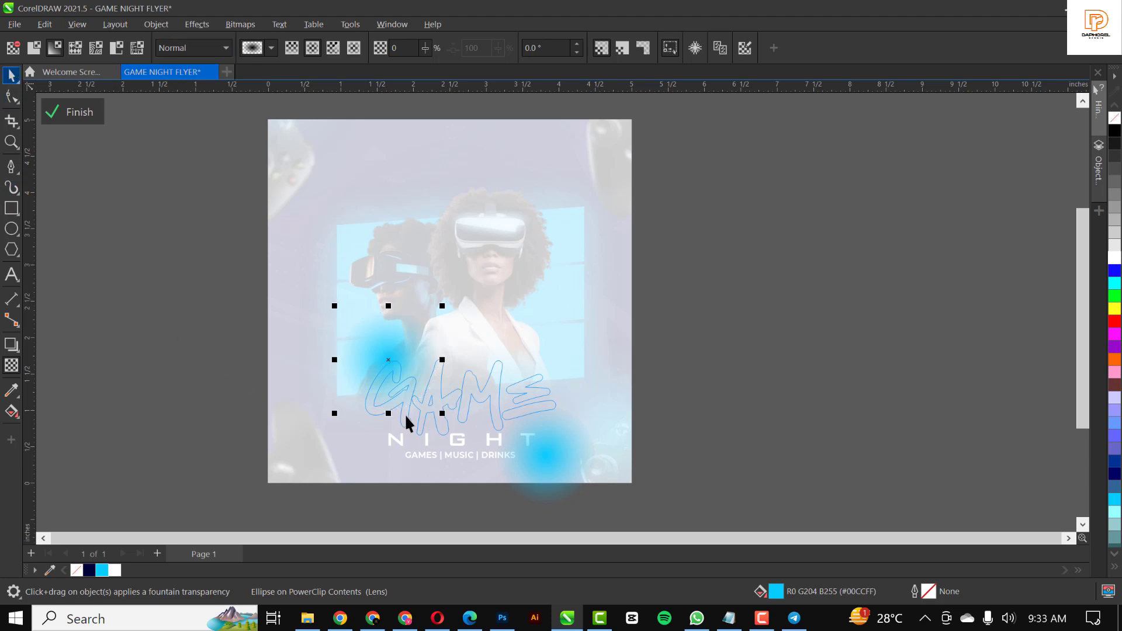
left_click_drag(441, 415, 465, 436)
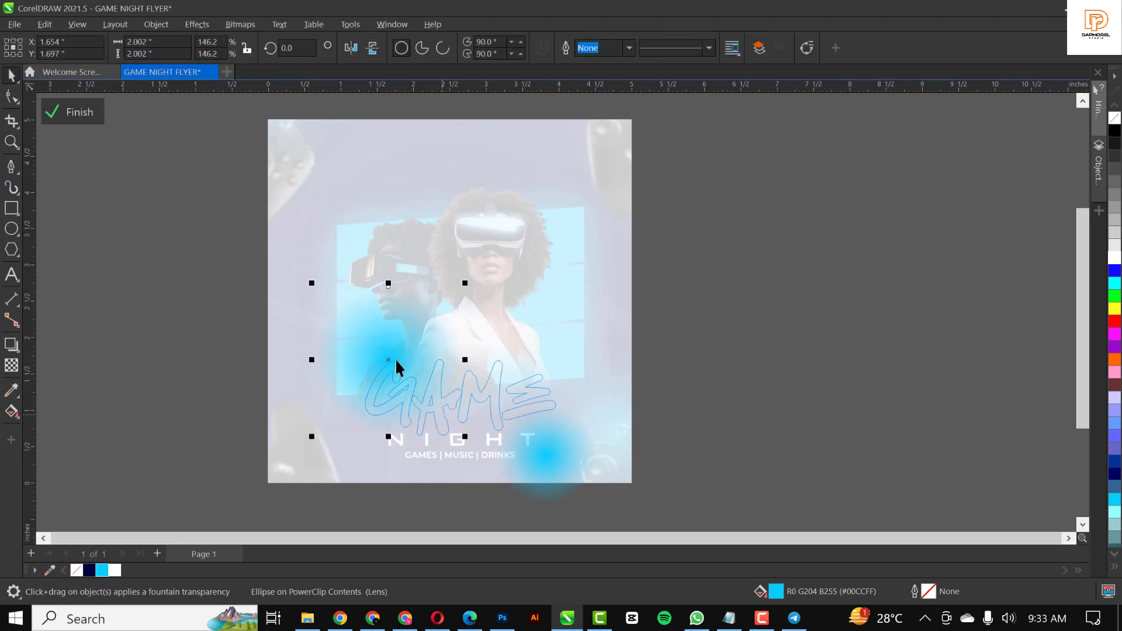
left_click_drag(395, 366, 397, 373)
left_click(752, 381, "ctrl")
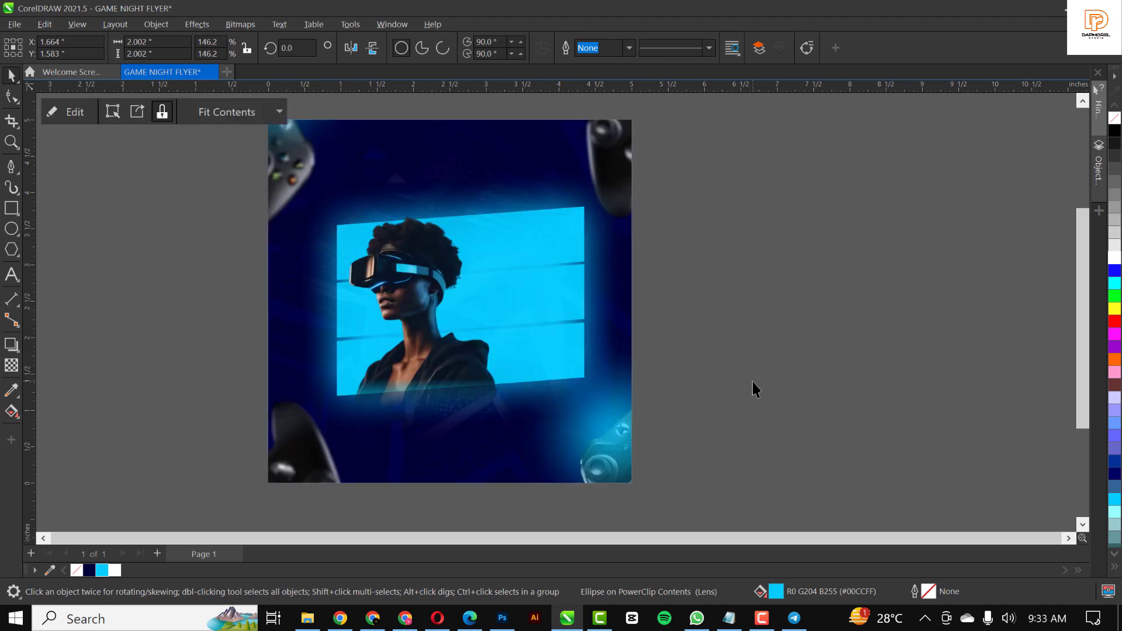
left_click(753, 381)
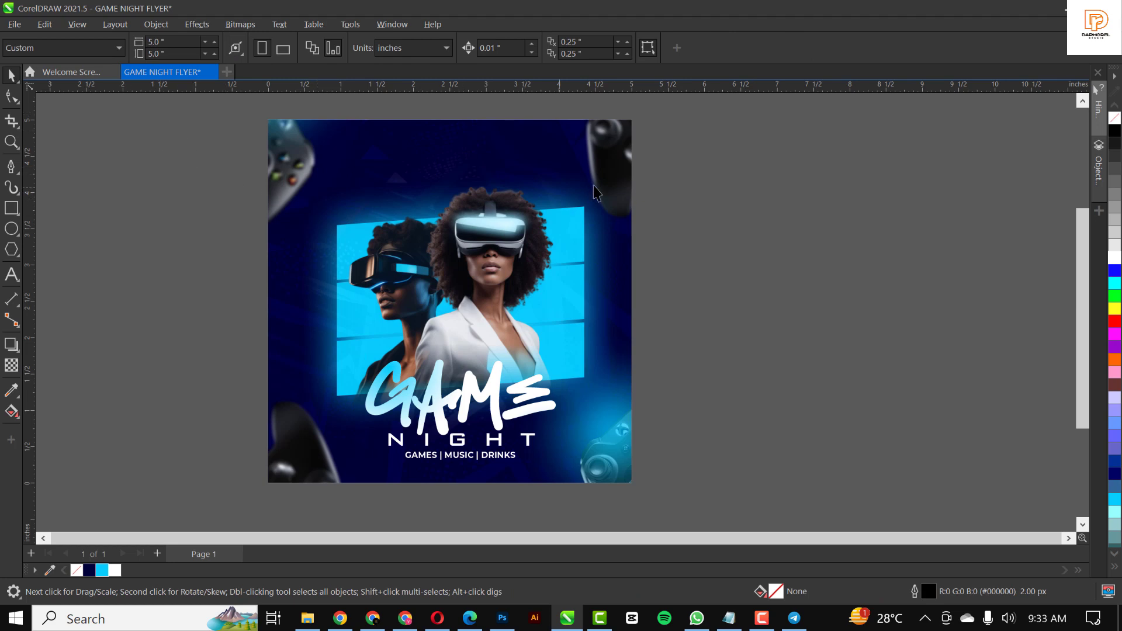
Step: Move the portraits, cyan panel and all title text together straight up by about 0.27 inches
left_click_drag(782, 135, 275, 514)
left_click_drag(482, 361, 719, 361)
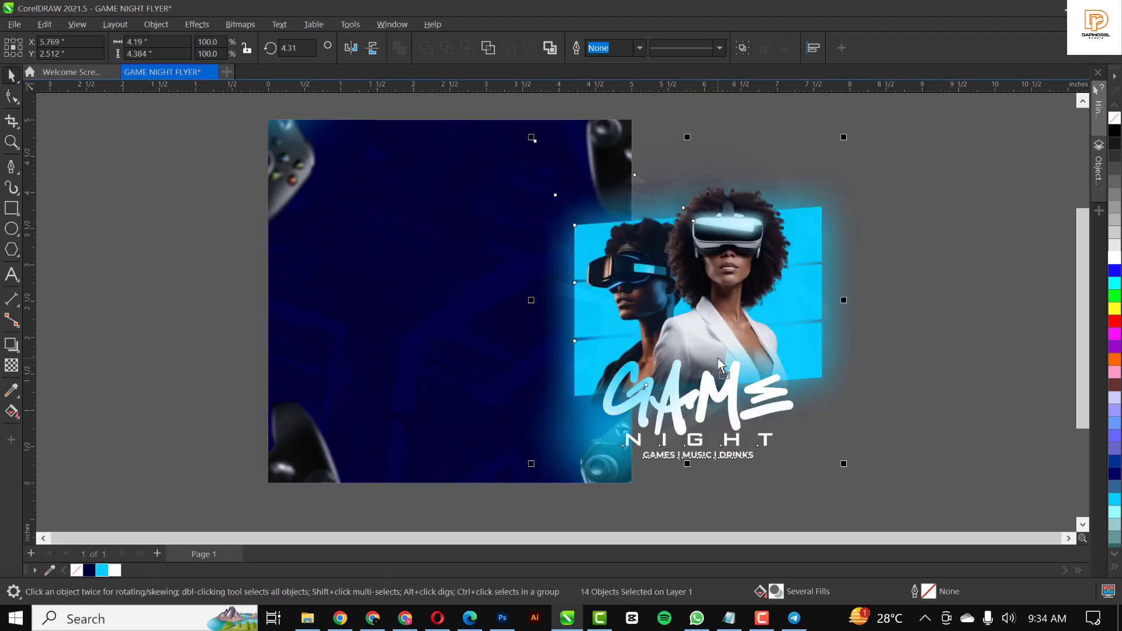
key("ctrl+z")
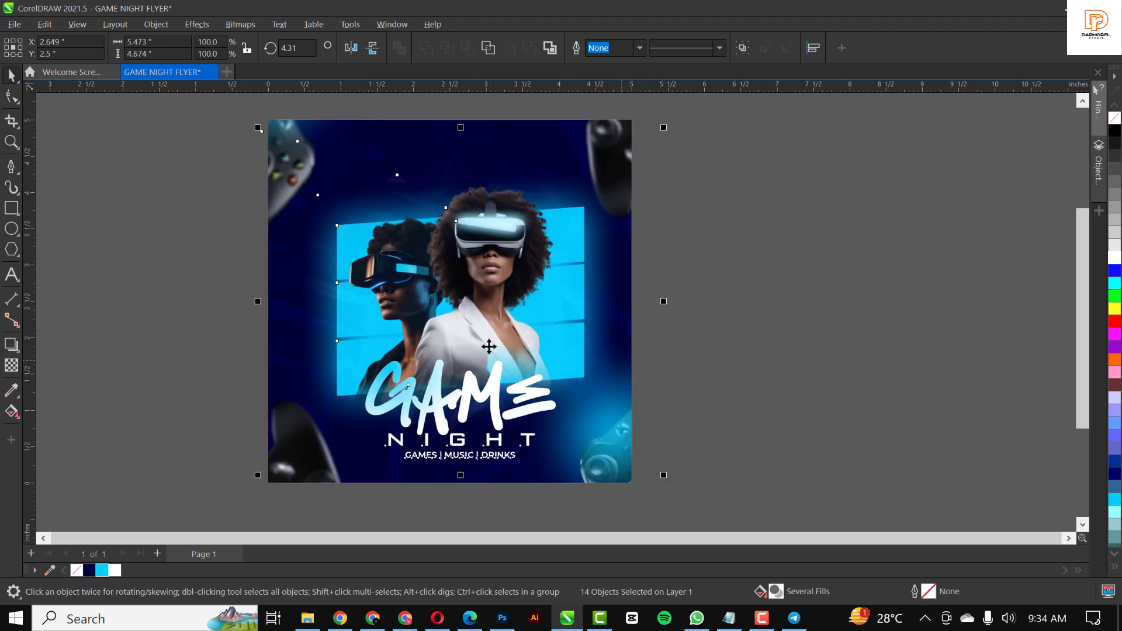
left_click_drag(490, 345, 493, 326)
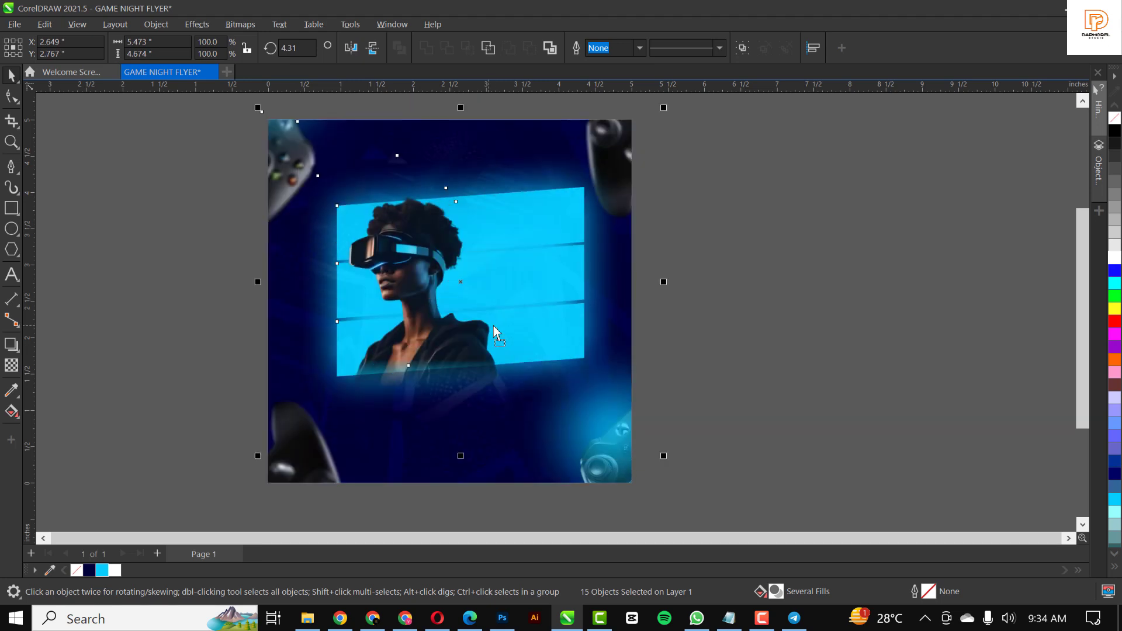
left_click(746, 304)
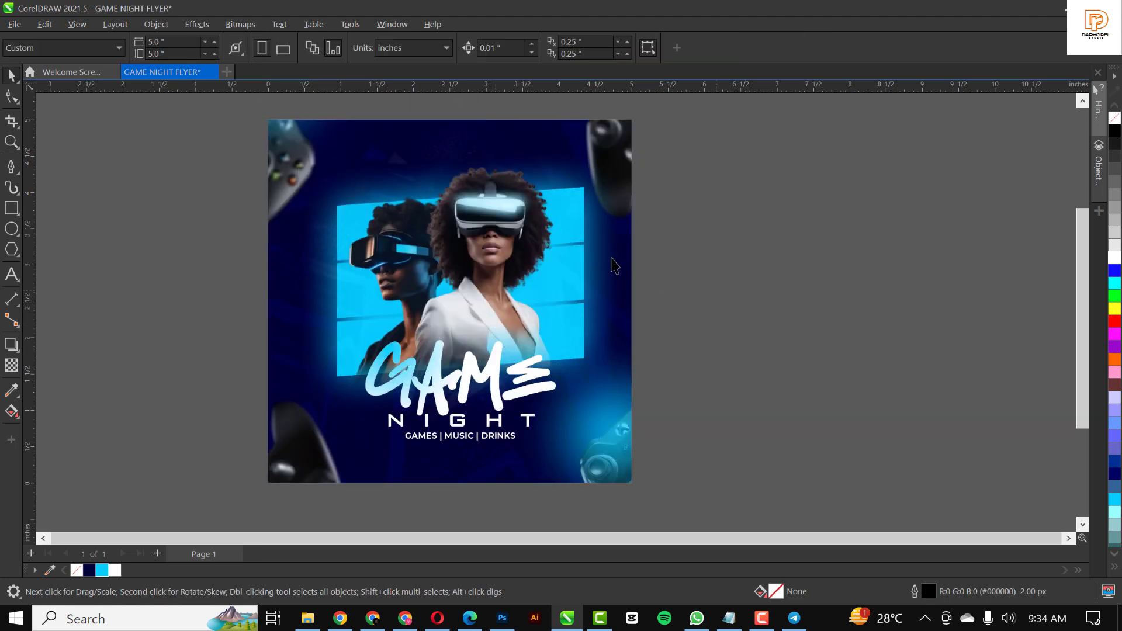
Step: Inside the flyer background, shift the lower-right controller's cyan glow outward and place a copy by the lower-left controller, near X -0.59, Y 0.78 inches
left_click(608, 441)
left_click(613, 436, "ctrl")
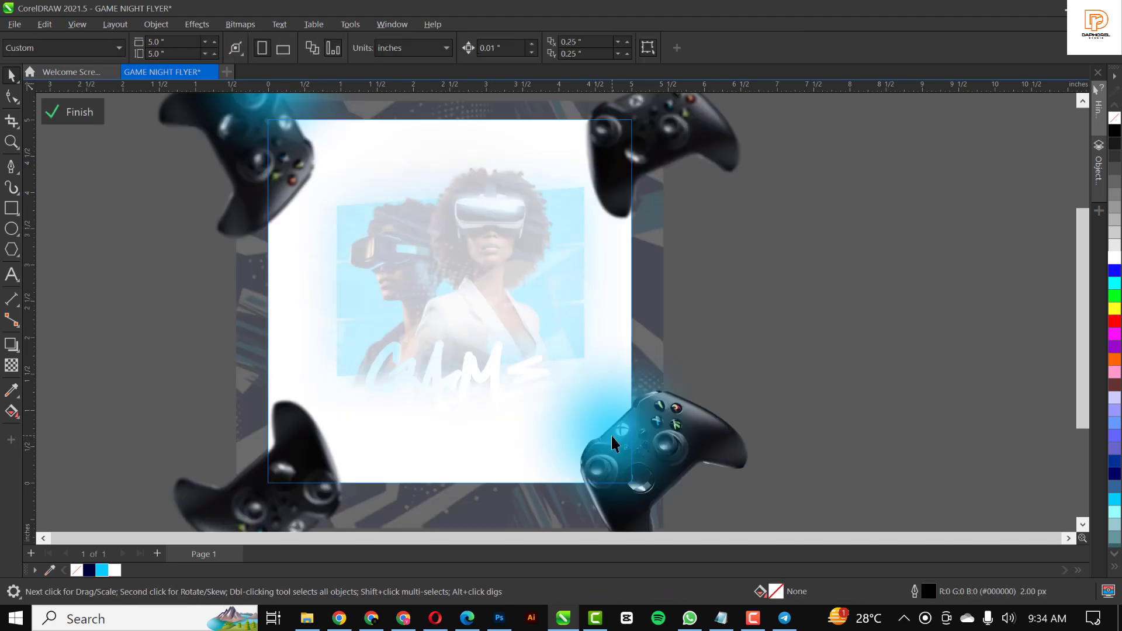
left_click(612, 436)
left_click_drag(608, 419, 223, 426)
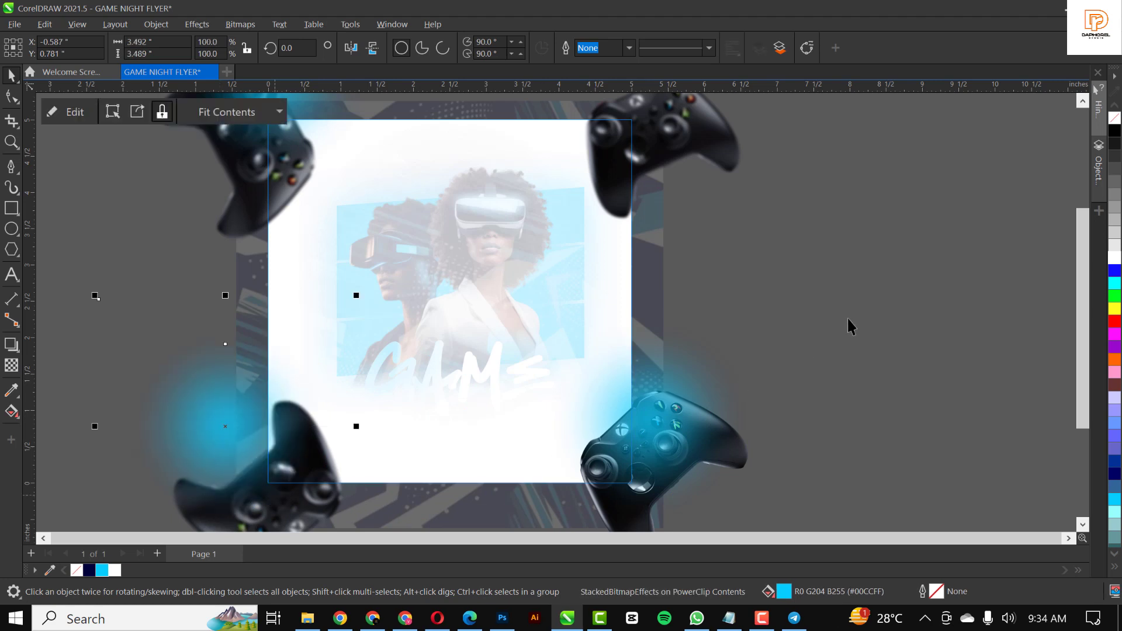
left_click(849, 326)
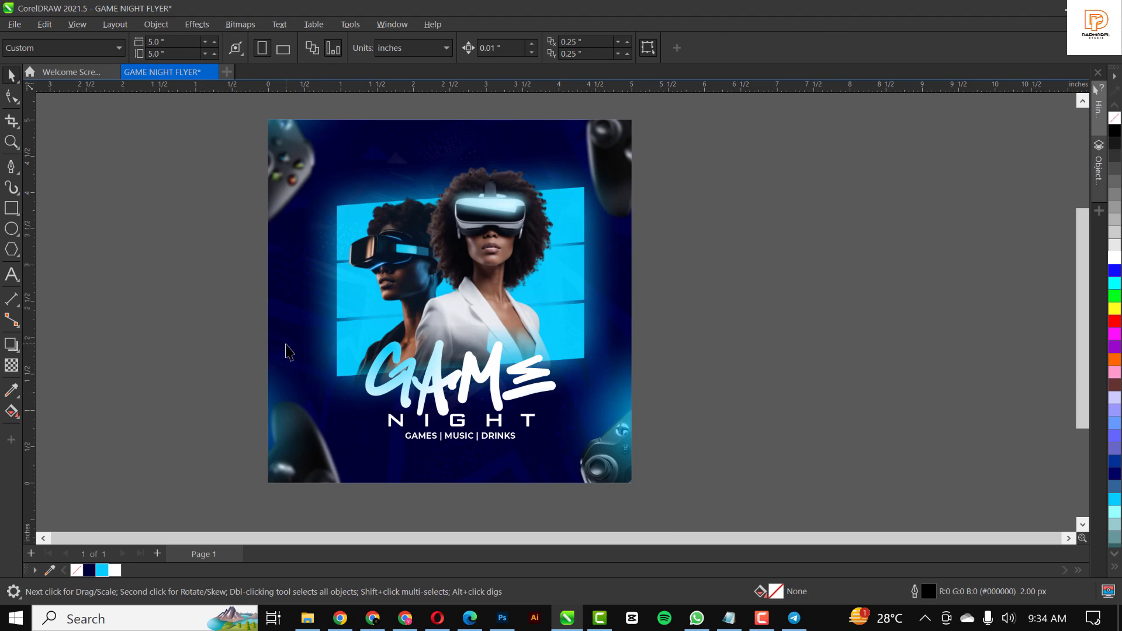
Step: Skew the Game, Night and Games | Music | Drinks texts together about 6.9 degrees upward to the right, centred near X 2.65, Y 1.17 inches
left_click_drag(234, 330, 597, 485)
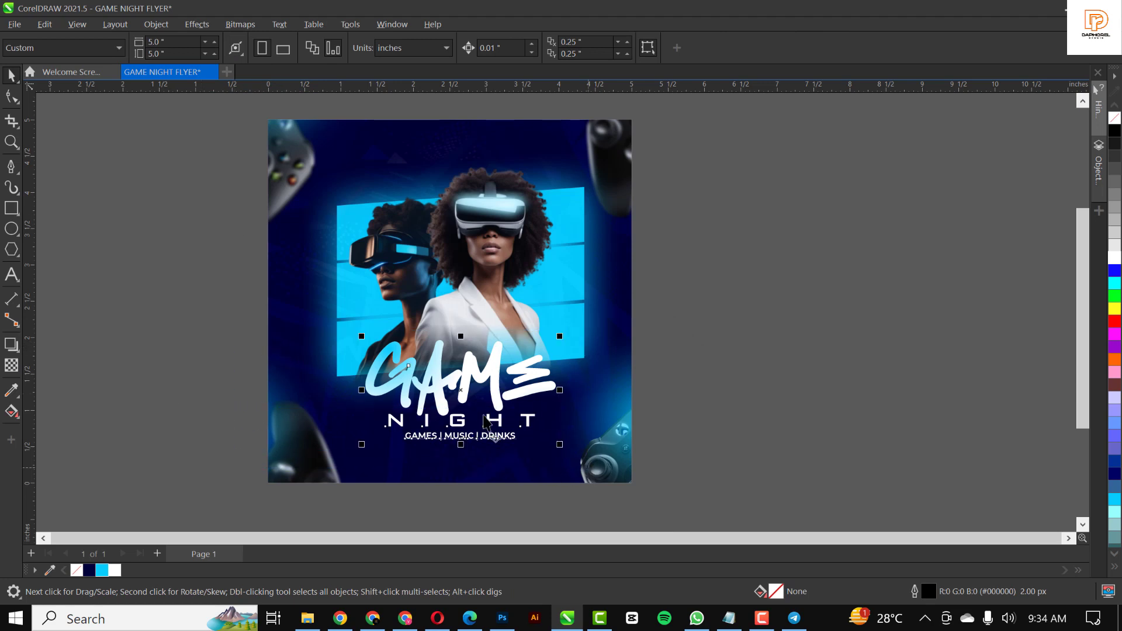
left_click_drag(470, 387, 468, 391)
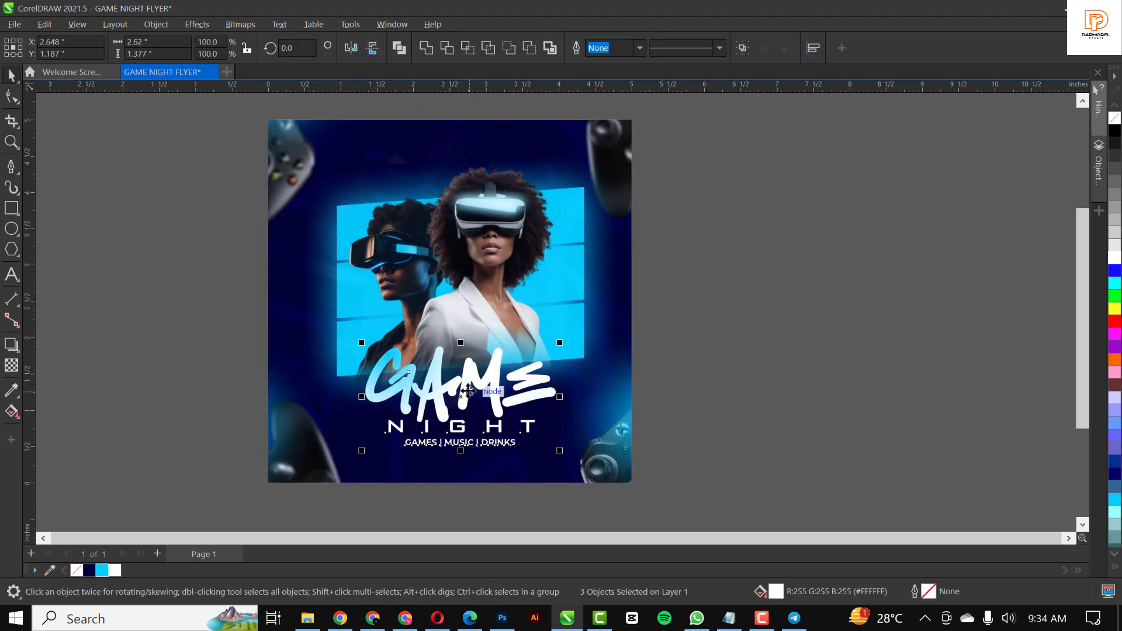
left_click(499, 401)
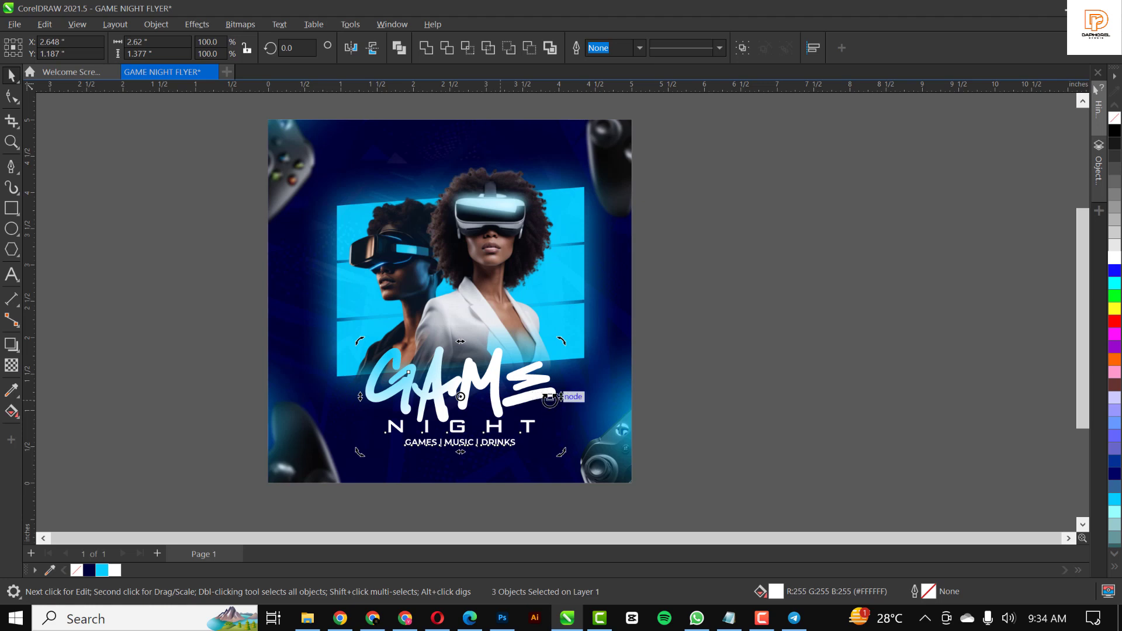
left_click_drag(560, 397, 557, 372)
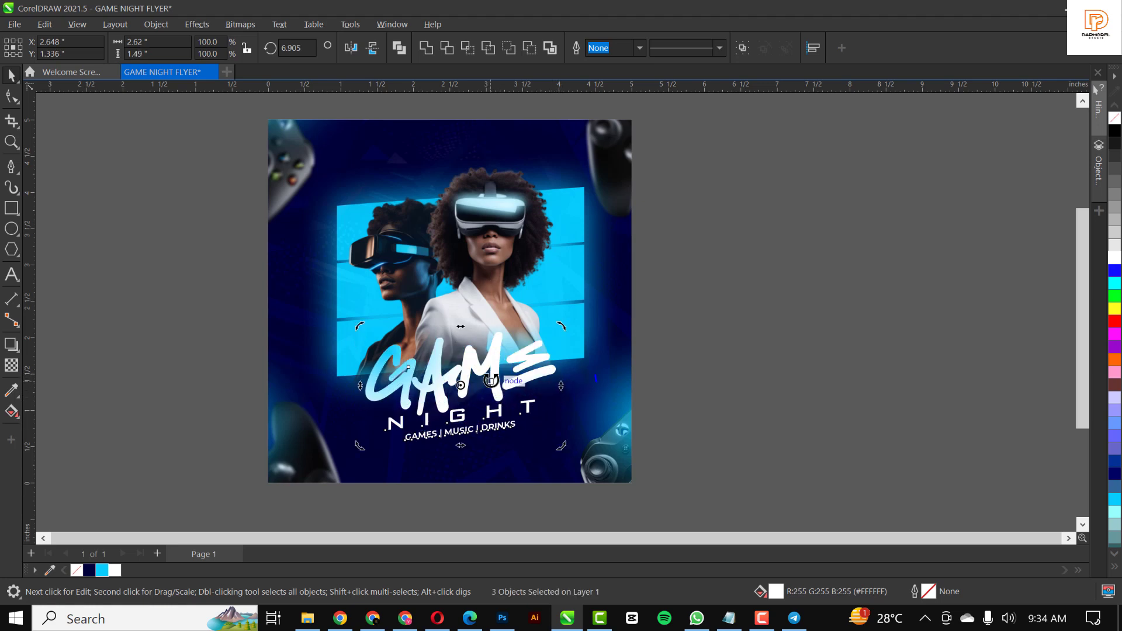
left_click_drag(491, 364, 491, 375)
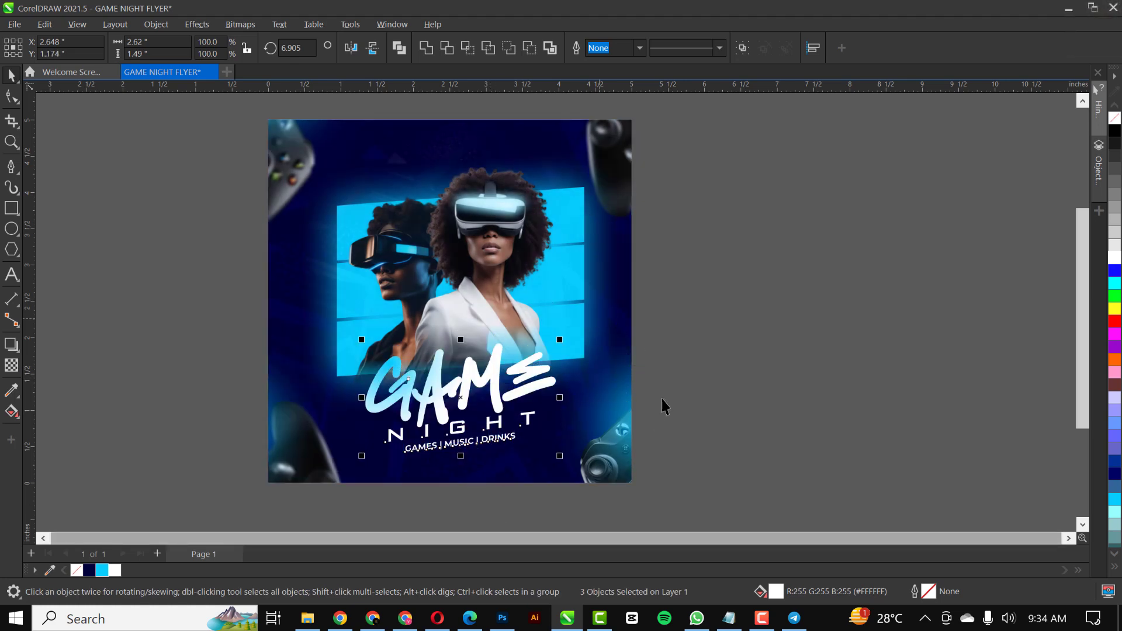
left_click(688, 363)
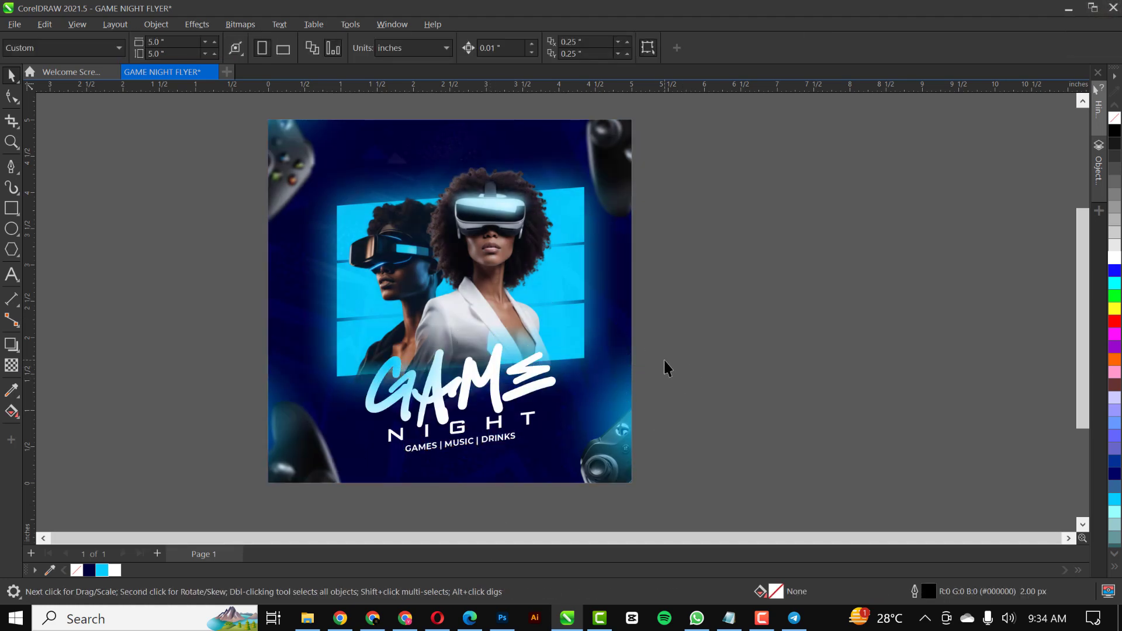
key("shift+F4")
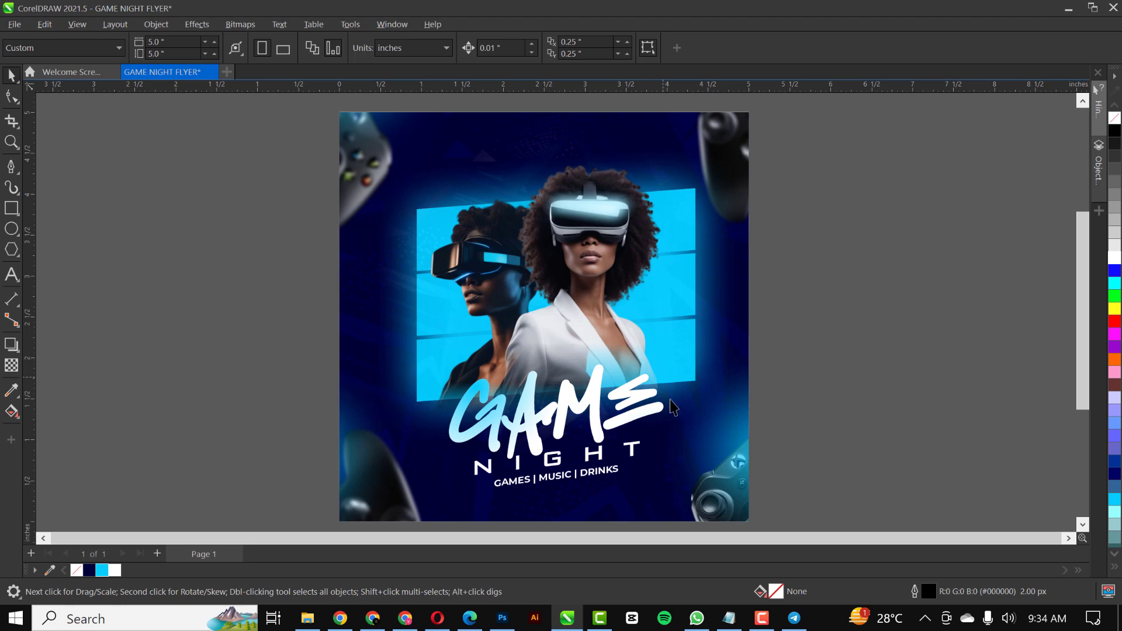
left_click(762, 618)
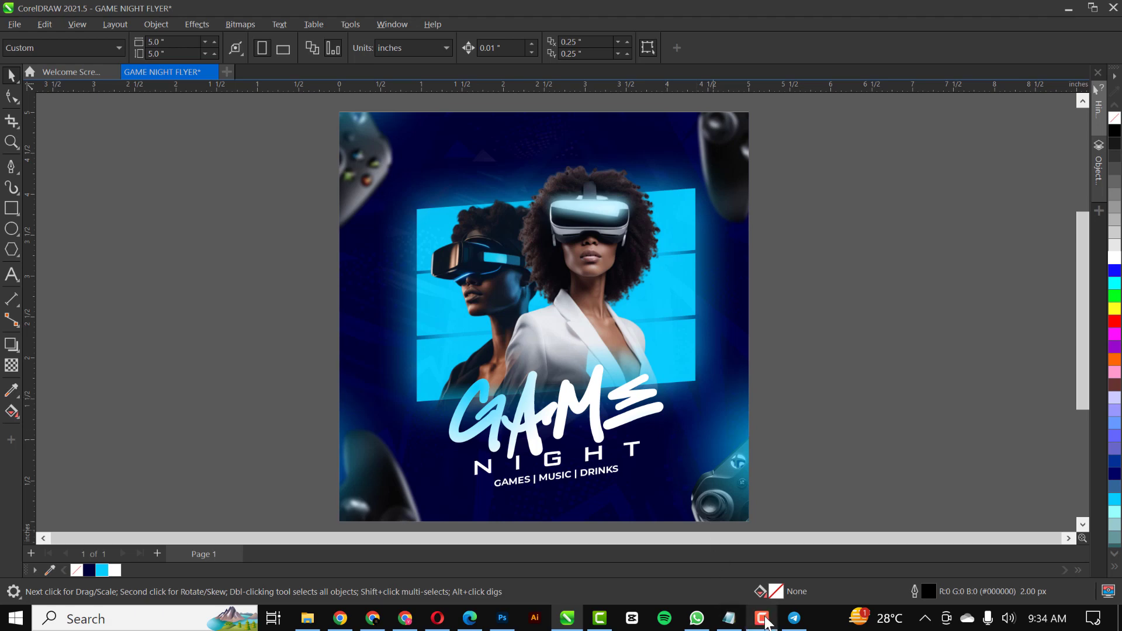